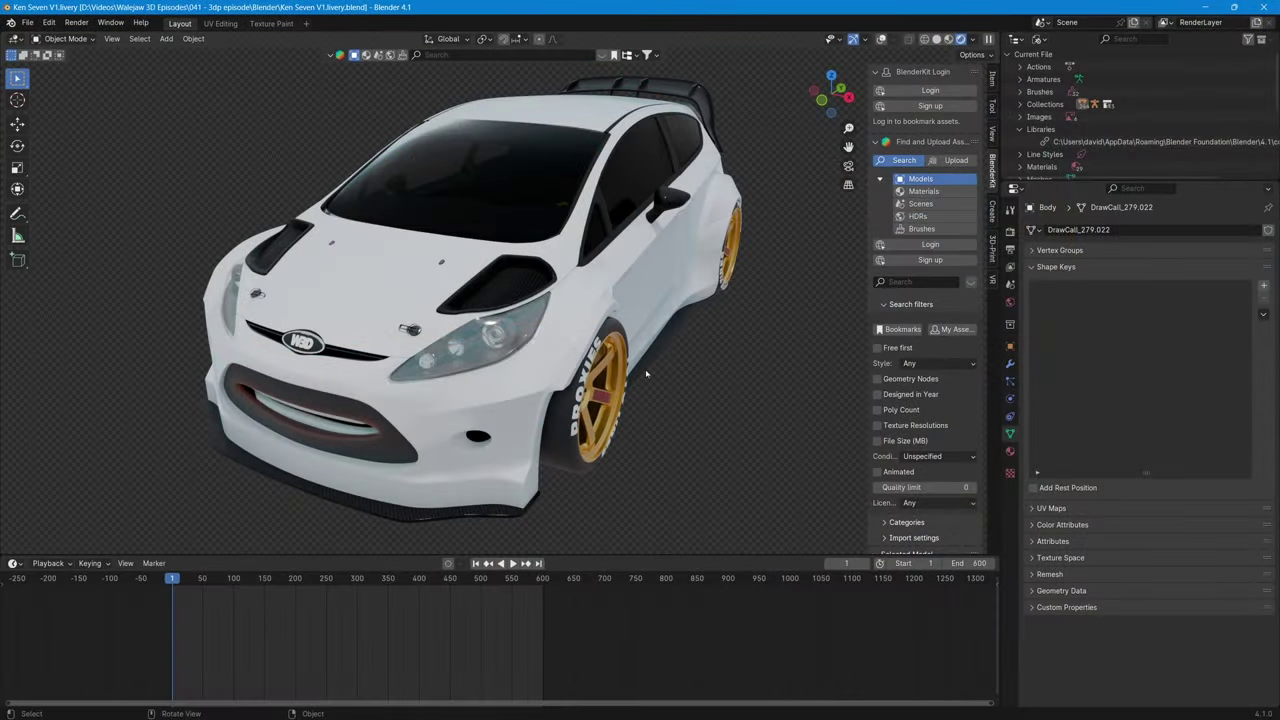
# Open the Texture Paint workspace and shift the Walejaw Customs logo stencil over the rear side of the car
pyautogui.moveTo(646, 374); pyautogui.dragTo(600, 340)
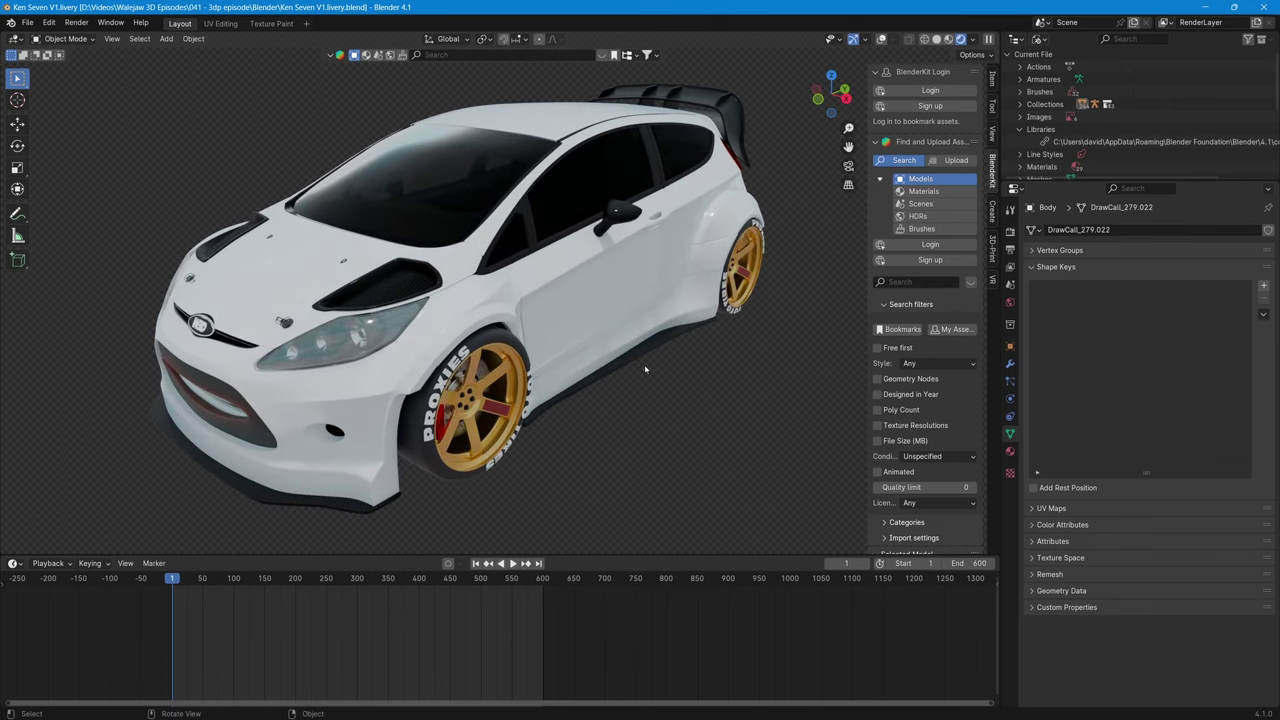
pyautogui.moveTo(651, 352); pyautogui.dragTo(612, 323)
pyautogui.click(271, 23)
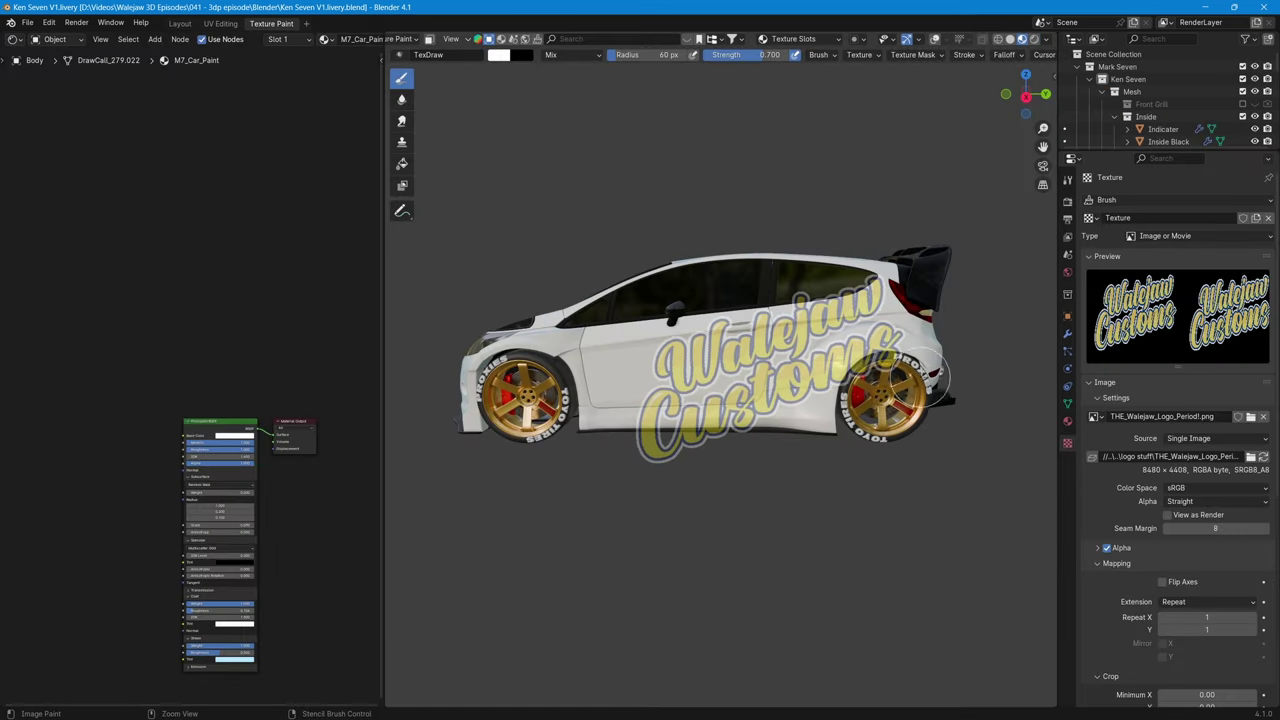
pyautogui.moveTo(814, 399); pyautogui.dragTo(834, 394)
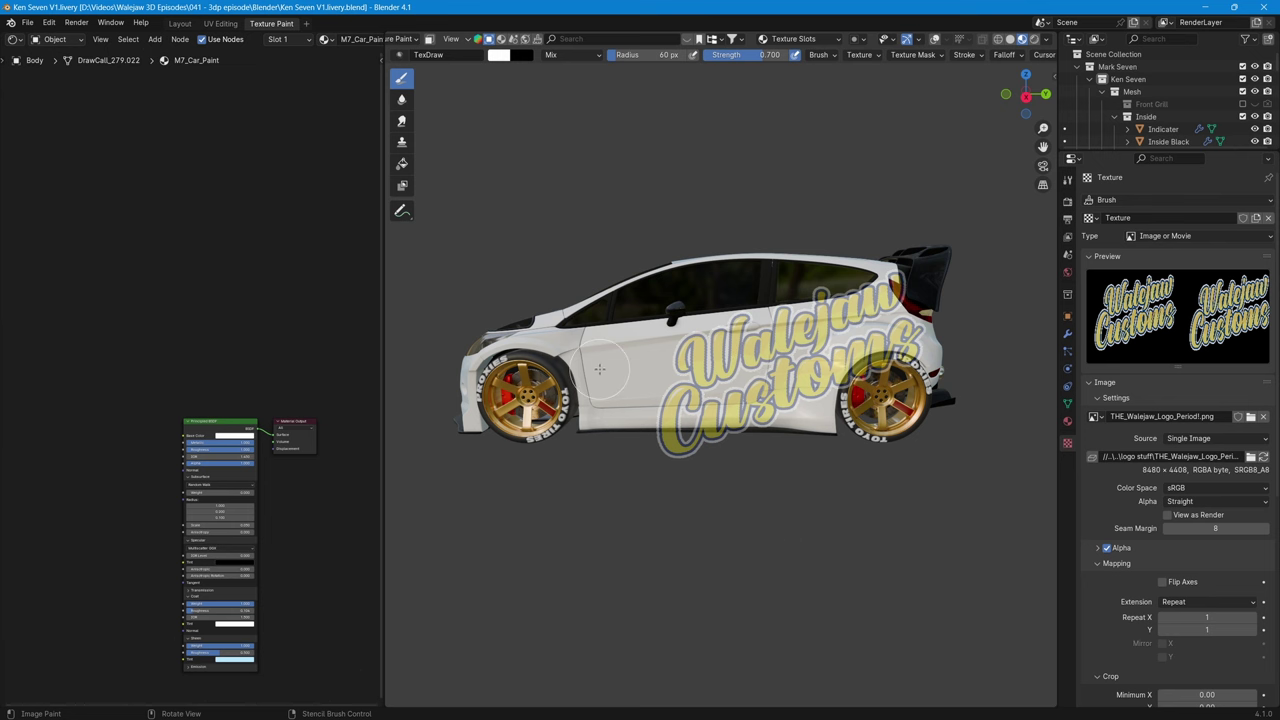
pyautogui.moveTo(668, 437); pyautogui.dragTo(757, 464)
# Switch to Photoshop and place the THE_Walejaw_Logo_Period! and Logo vector copy images in Walejaw Customs Texture.psd
pyautogui.click(850, 706)
pyautogui.click(240, 283)
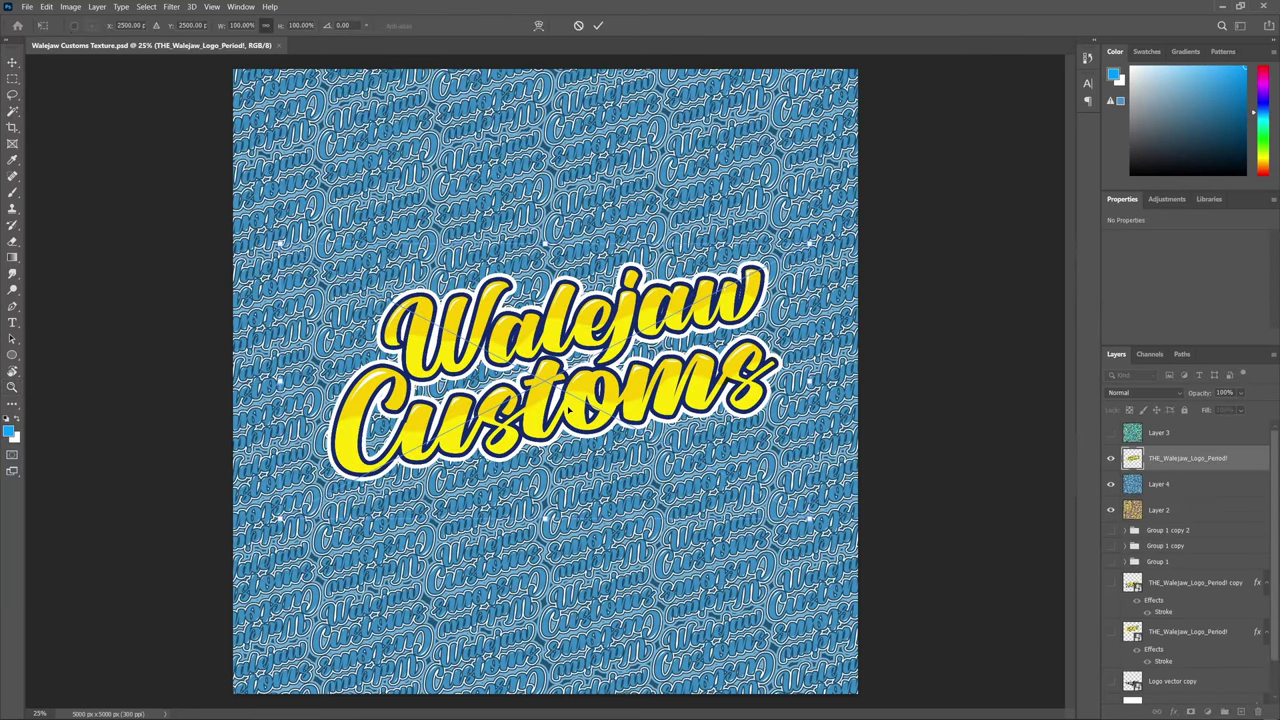
pyautogui.press('Return')
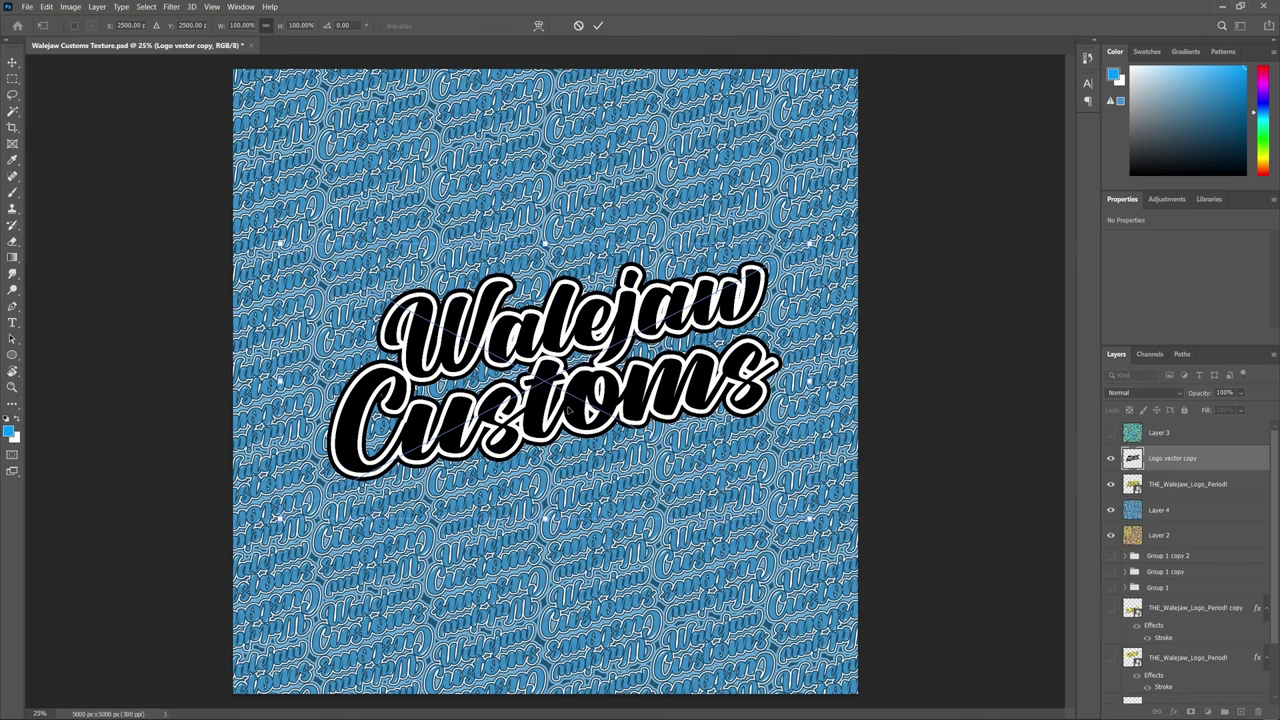
pyautogui.press('Return')
# Move the black Walejaw Customs logo below the yellow one, slightly toward its right
pyautogui.press('z')
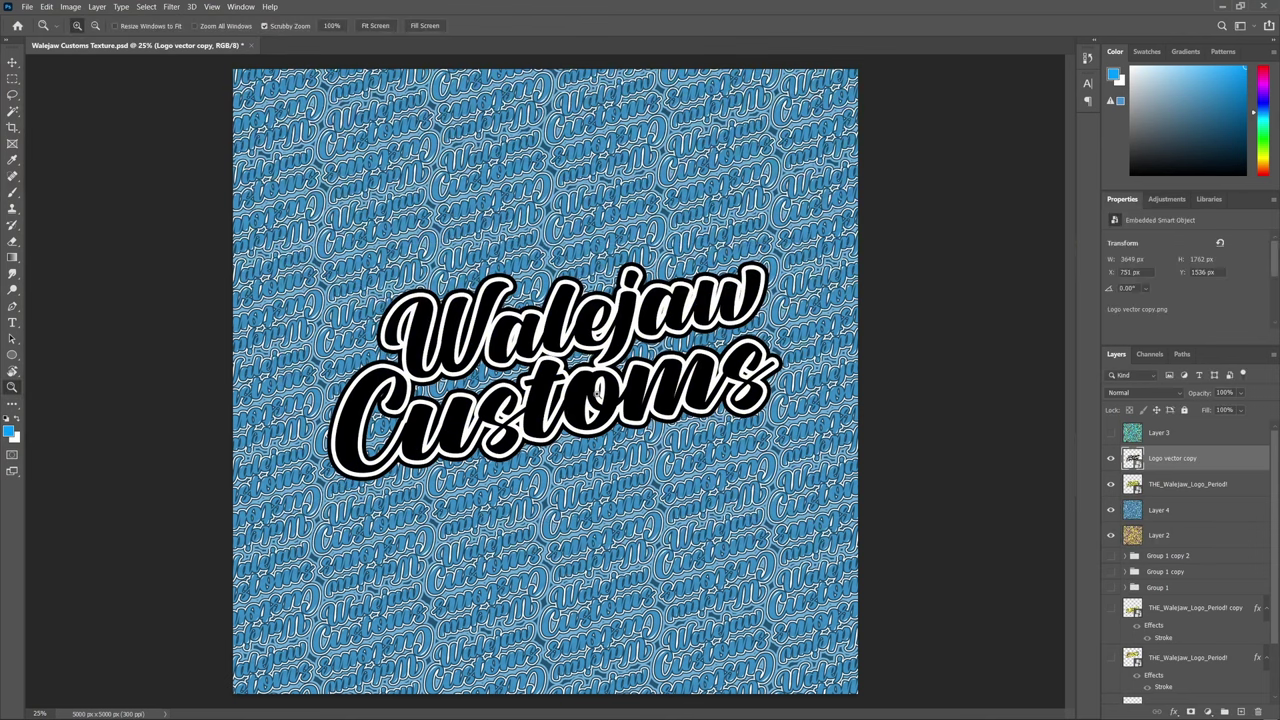
pyautogui.press('v')
pyautogui.moveTo(563, 383); pyautogui.dragTo(617, 518)
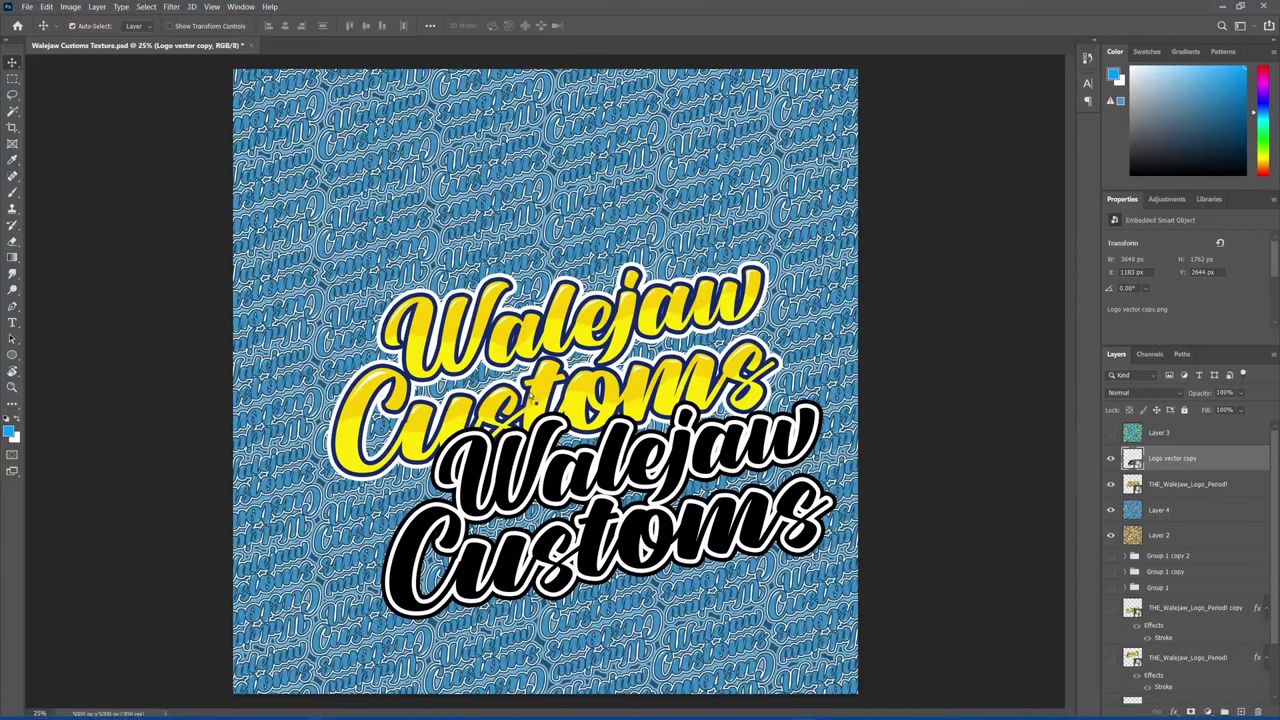
# Place the bpback, bpfront, bpside and bptop car images, moving the top view up and the side view down
pyautogui.moveTo(532, 398); pyautogui.dragTo(531, 392)
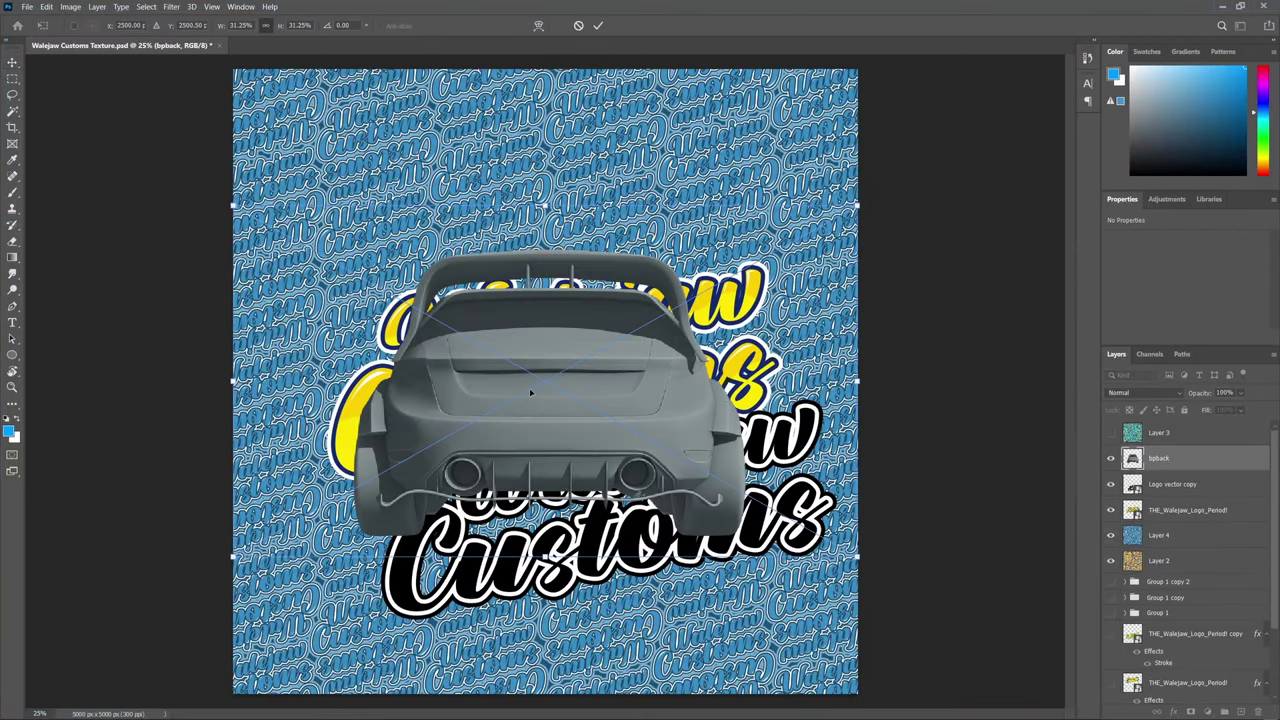
pyautogui.press('Return')
pyautogui.press('Return')
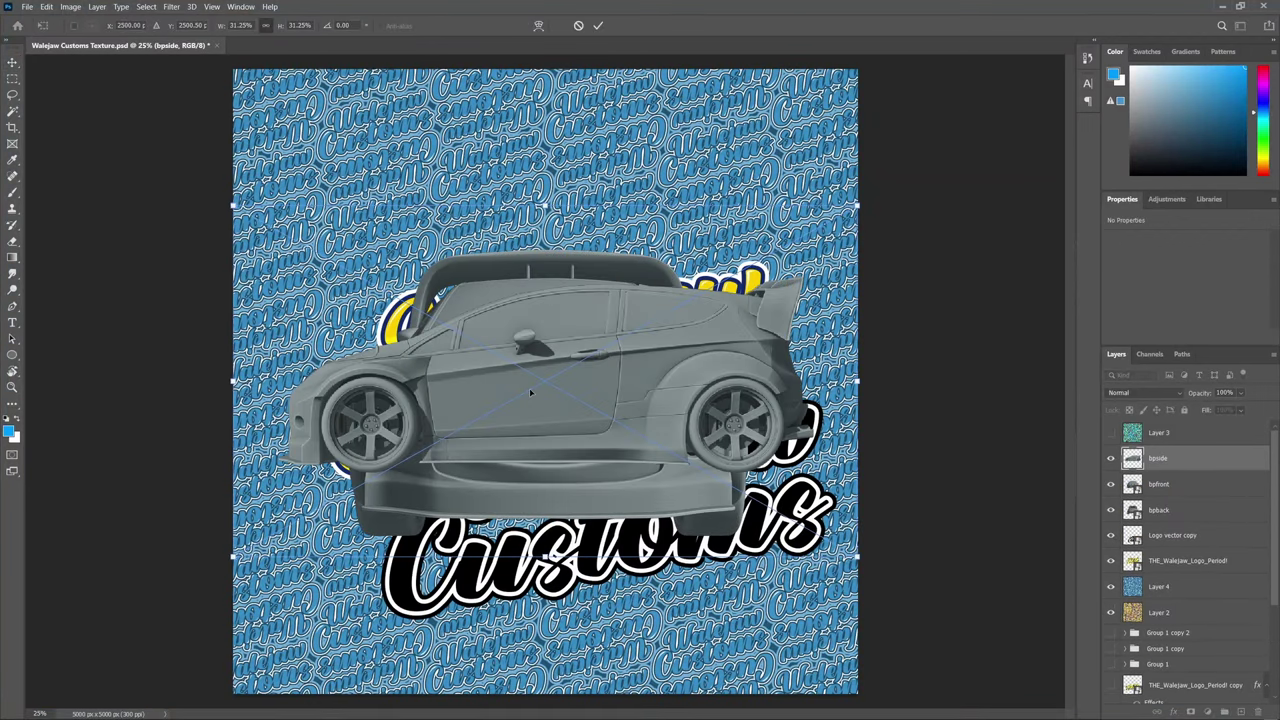
pyautogui.press('Return')
pyautogui.press('Return')
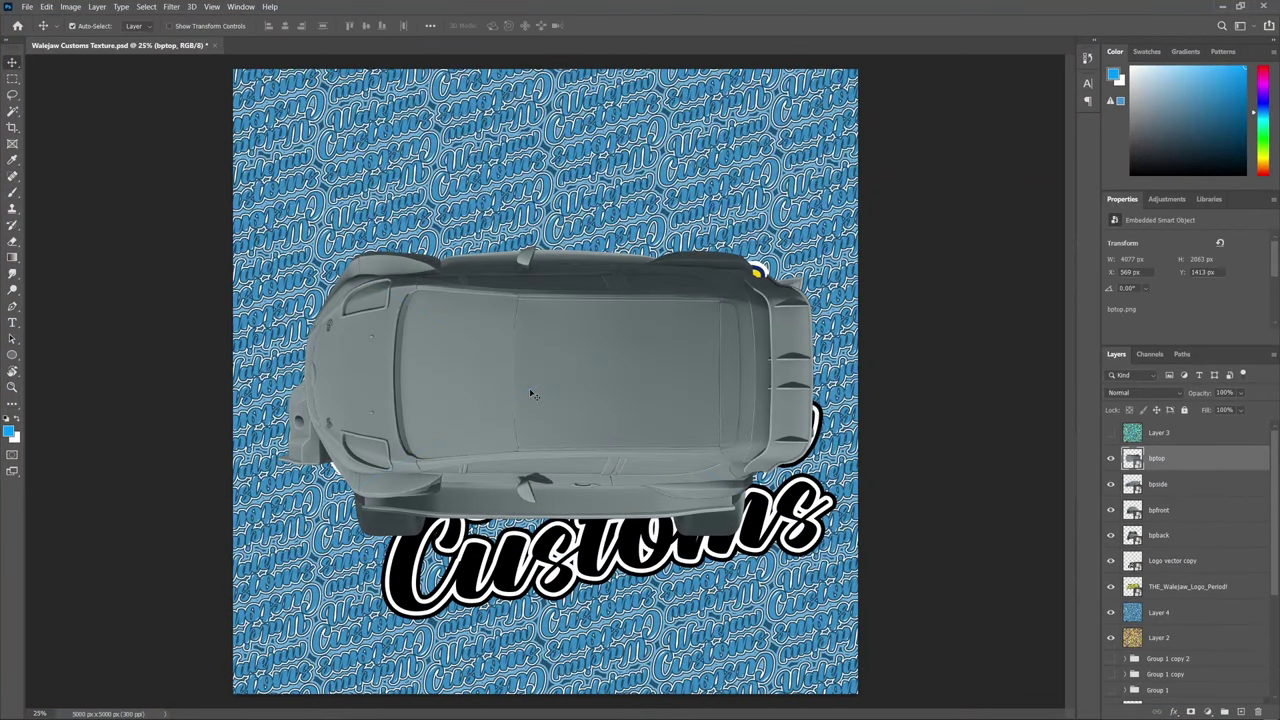
pyautogui.moveTo(620, 372); pyautogui.dragTo(607, 215)
pyautogui.moveTo(607, 421); pyautogui.dragTo(604, 533)
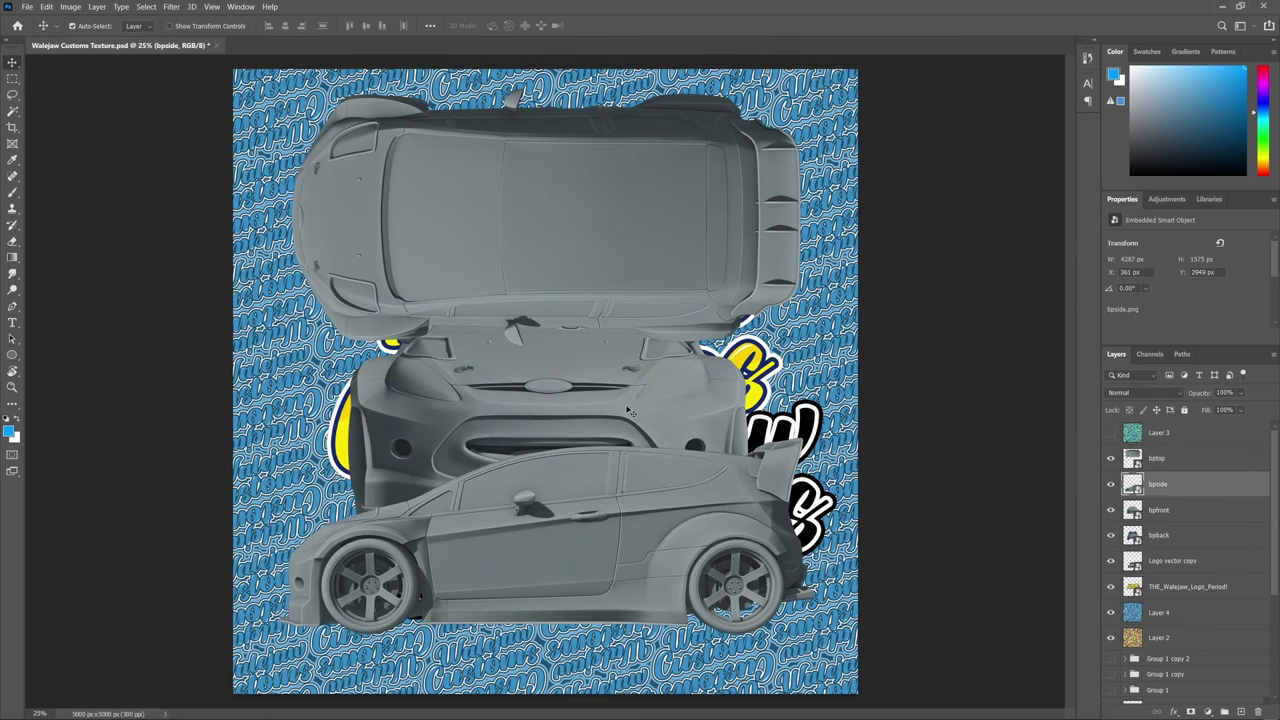
# Move the bpfront and bpback layers above bptop and group them as "front back"
pyautogui.moveTo(1178, 510); pyautogui.dragTo(1178, 448)
pyautogui.moveTo(1190, 535); pyautogui.dragTo(1158, 484)
pyautogui.keyDown('shift'); pyautogui.click(1192, 459); pyautogui.keyUp('shift')
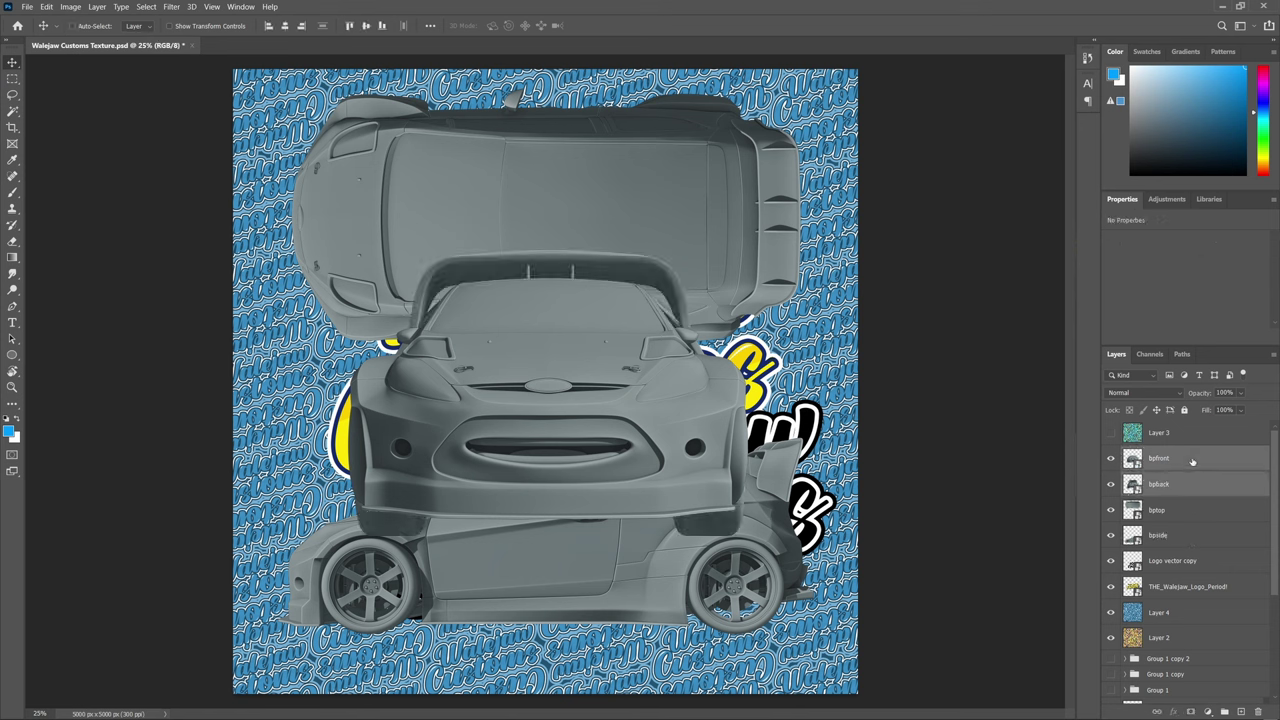
pyautogui.hotkey('ctrl', 'g')
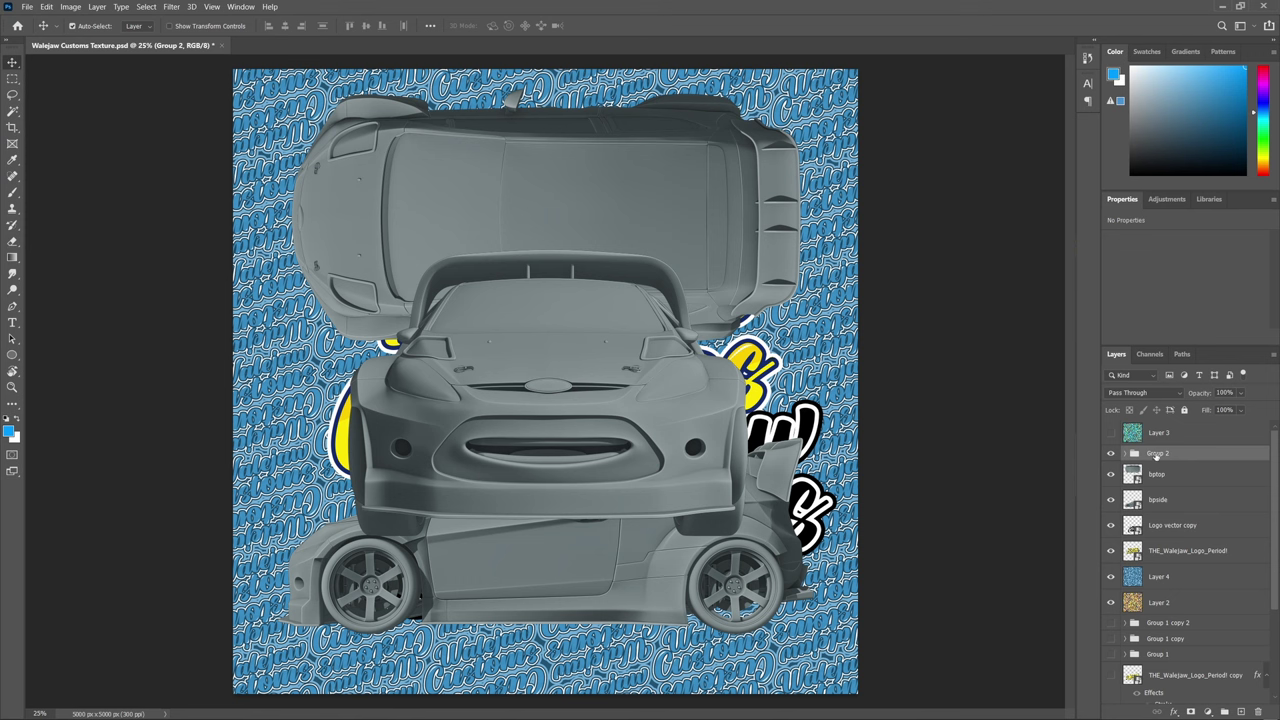
pyautogui.doubleClick(1157, 454)
pyautogui.write('front back')
pyautogui.press('Return')
# Group the bptop and bpside layers as "side top" and the layers from Layer 2 down to the bottom as "old junk"
pyautogui.click(1195, 478)
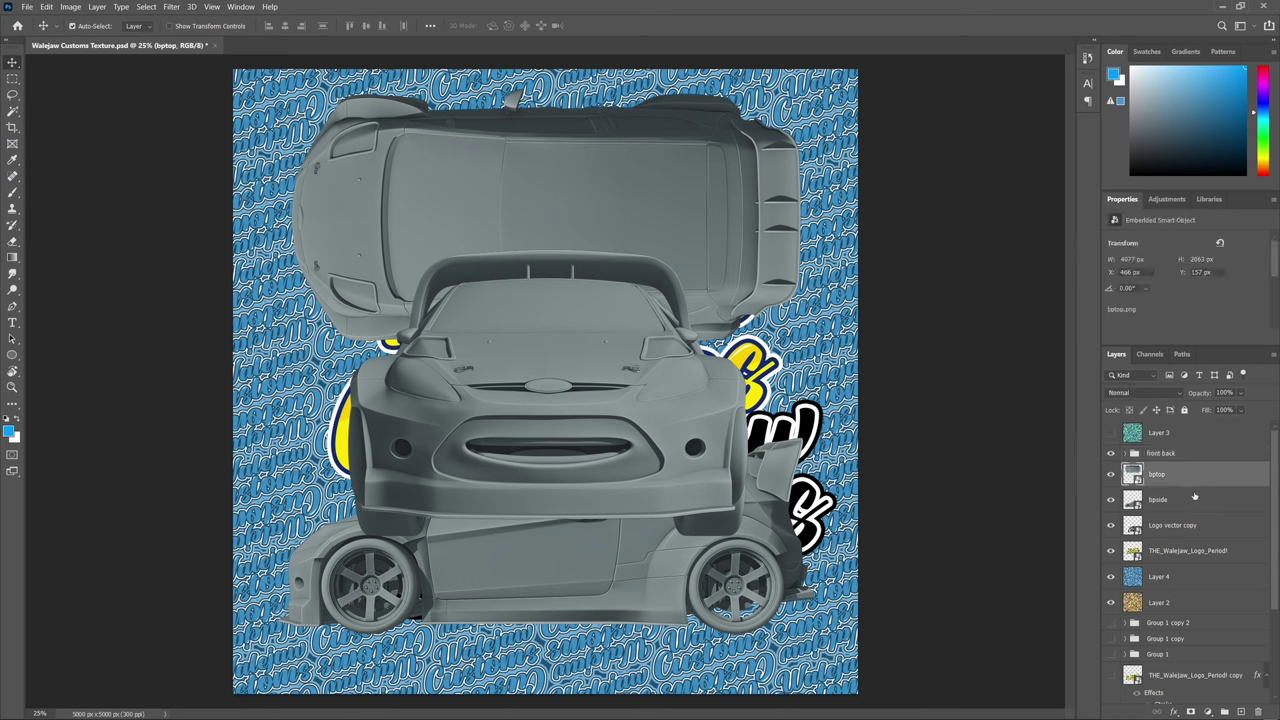
pyautogui.keyDown('shift'); pyautogui.click(1197, 503); pyautogui.keyUp('shift')
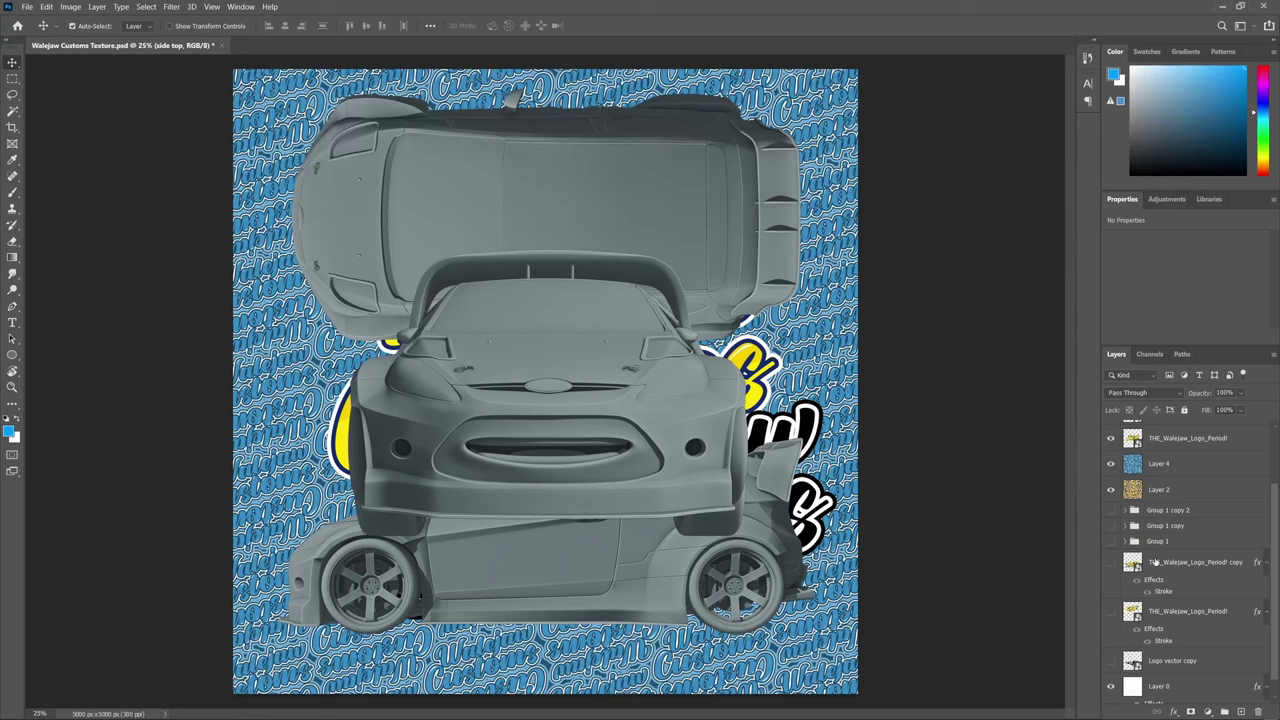
pyautogui.scroll(-1, 1155, 563)
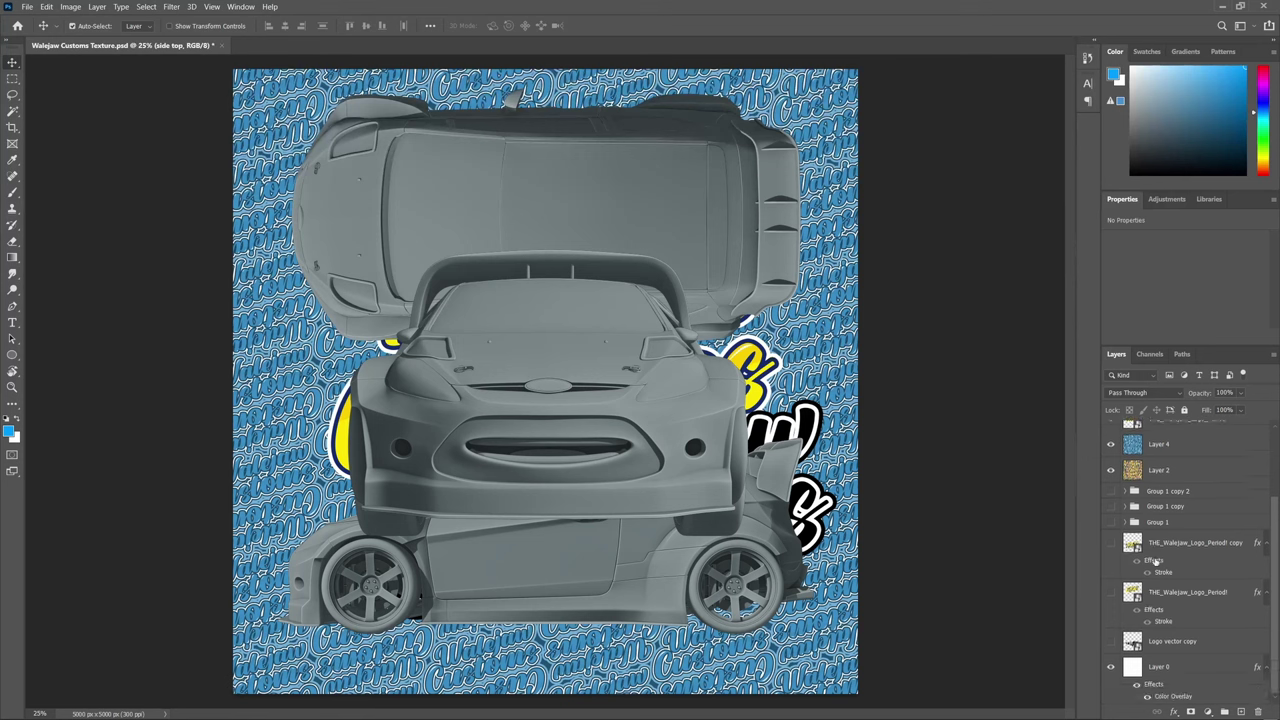
pyautogui.scroll(2, 1161, 537)
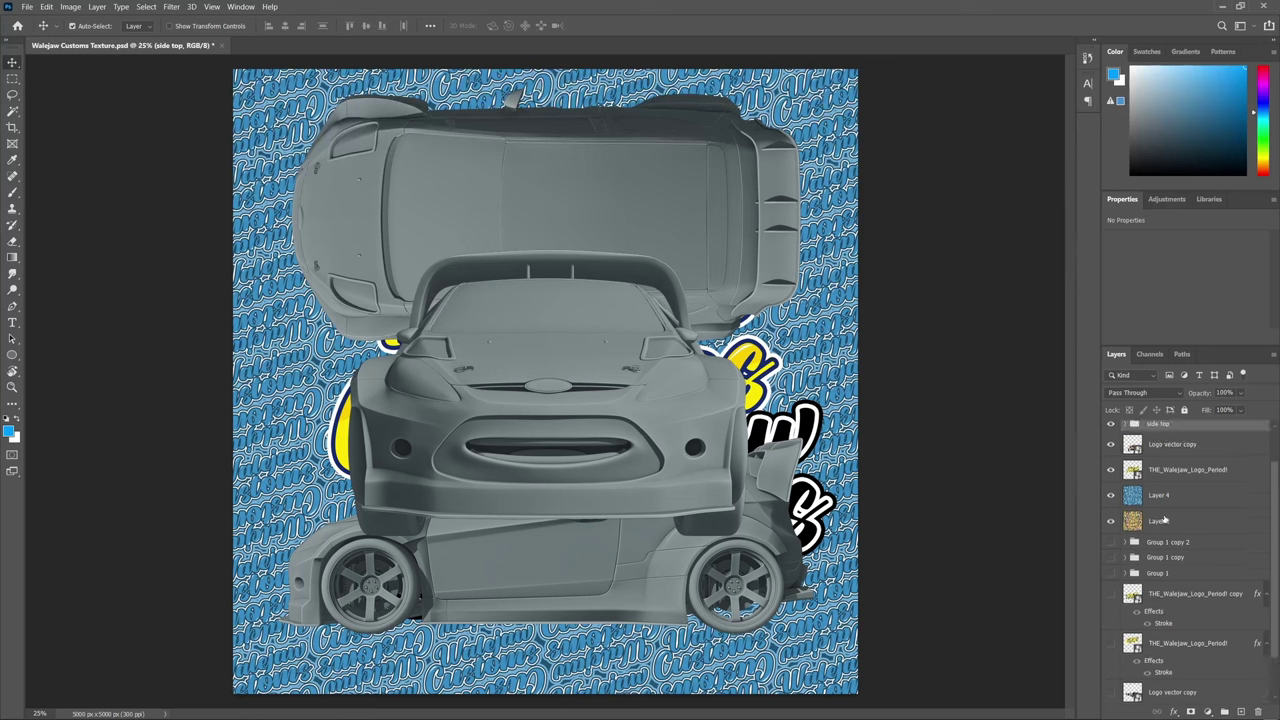
pyautogui.click(1163, 519)
pyautogui.scroll(-1, 1168, 600)
pyautogui.keyDown('shift'); pyautogui.click(1175, 662); pyautogui.keyUp('shift')
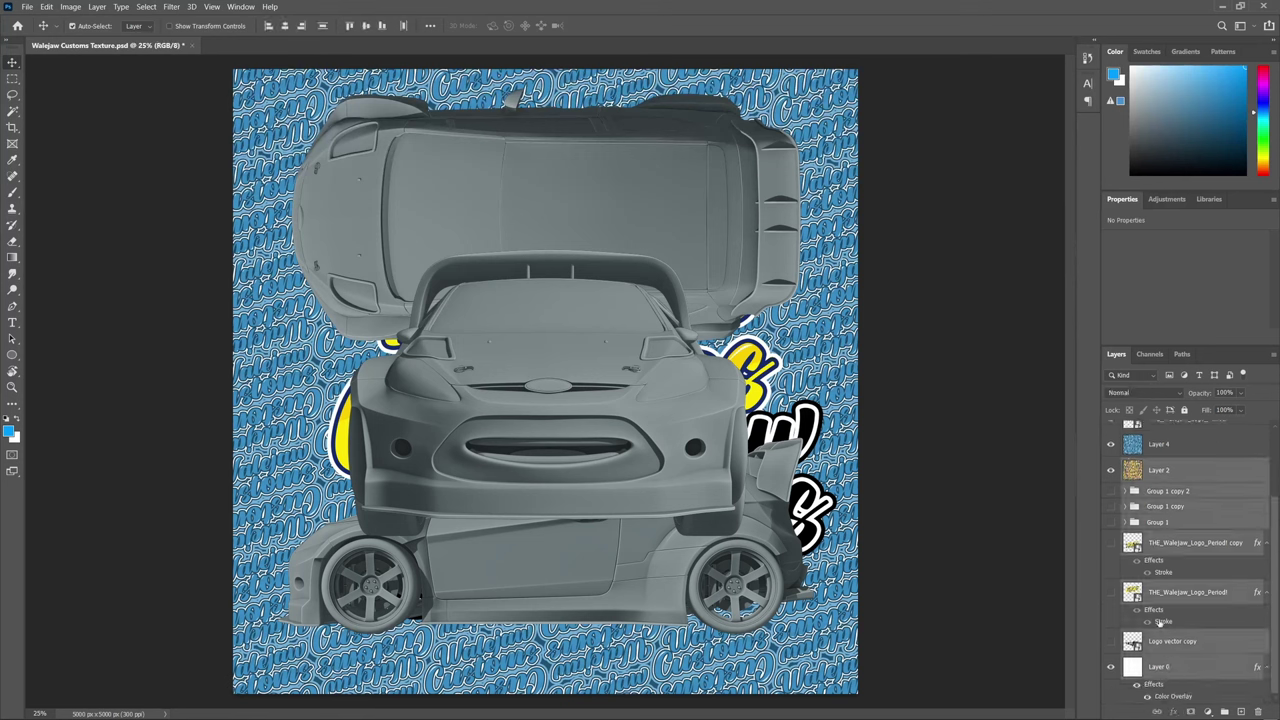
pyautogui.hotkey('ctrl', 'g')
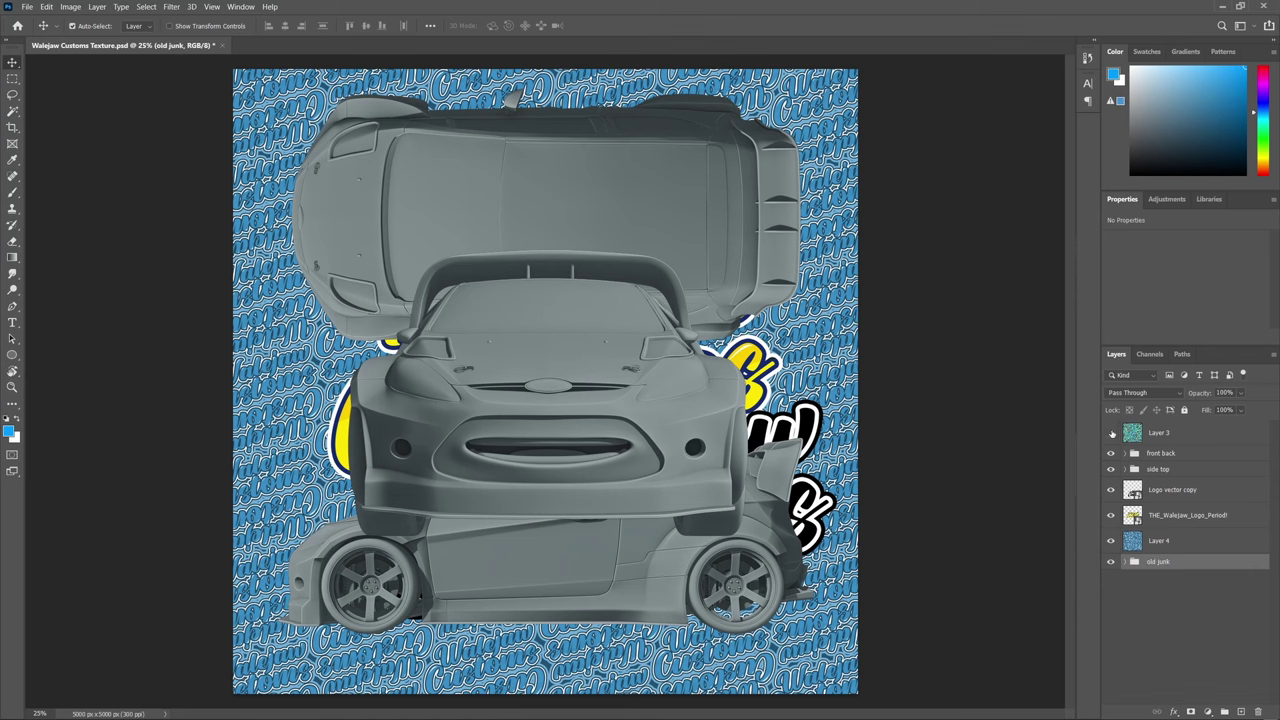
# Delete the hidden Layer 3 and save the document
pyautogui.click(1111, 433)
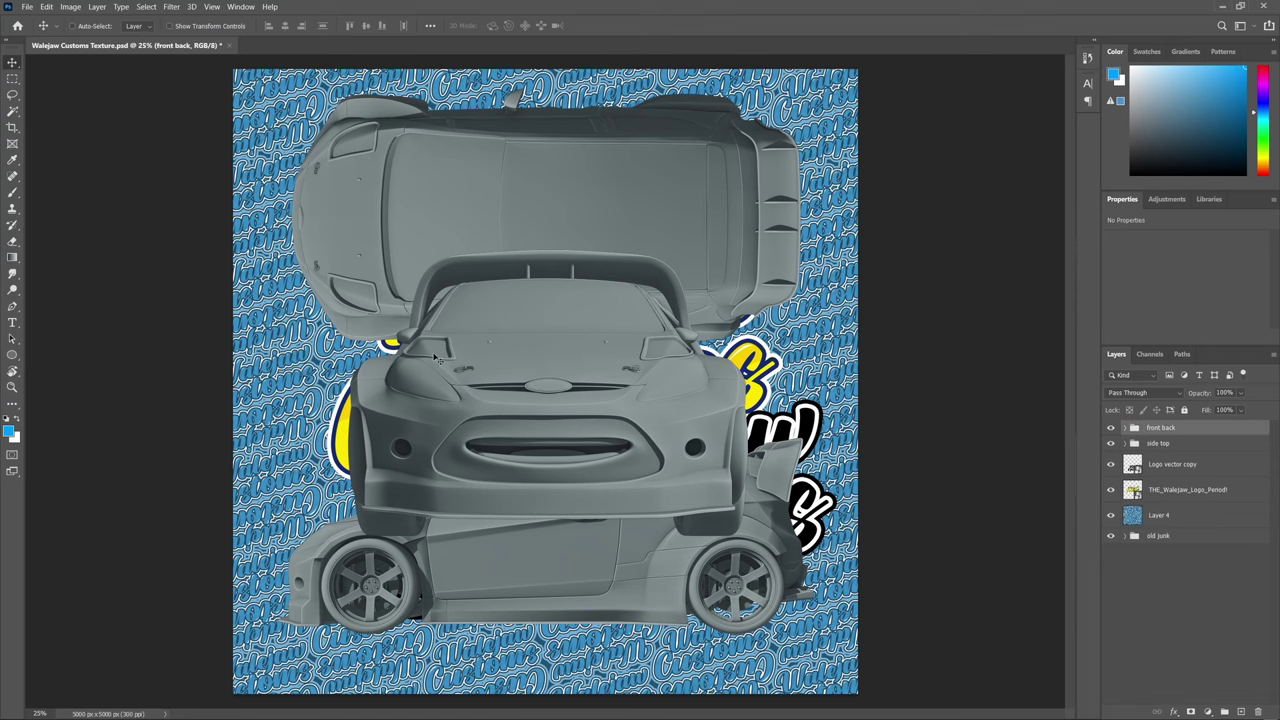
pyautogui.press('ctrl')
pyautogui.hotkey('ctrl', 's')
pyautogui.press('Return')
# Hide the "front back" group
pyautogui.click(1109, 429)
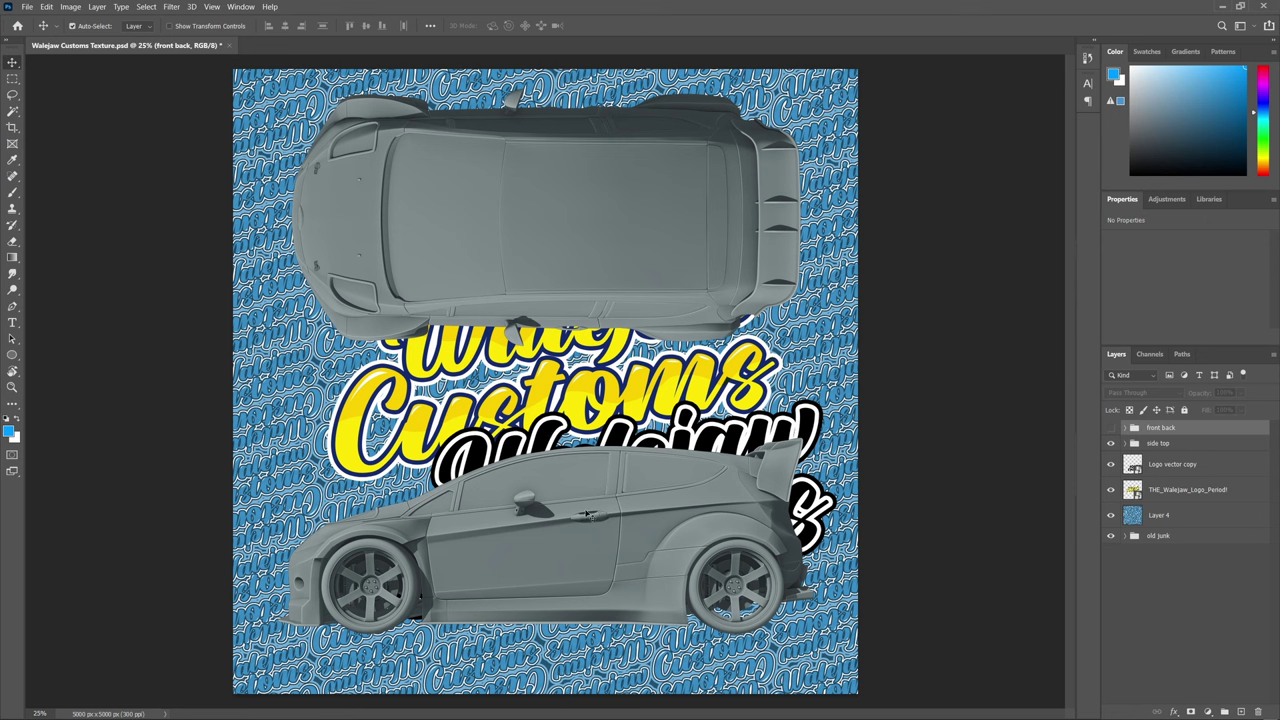
# Check the document's dimensions in the Image Size settings with the width and height units switched to pixels
pyautogui.click(70, 6)
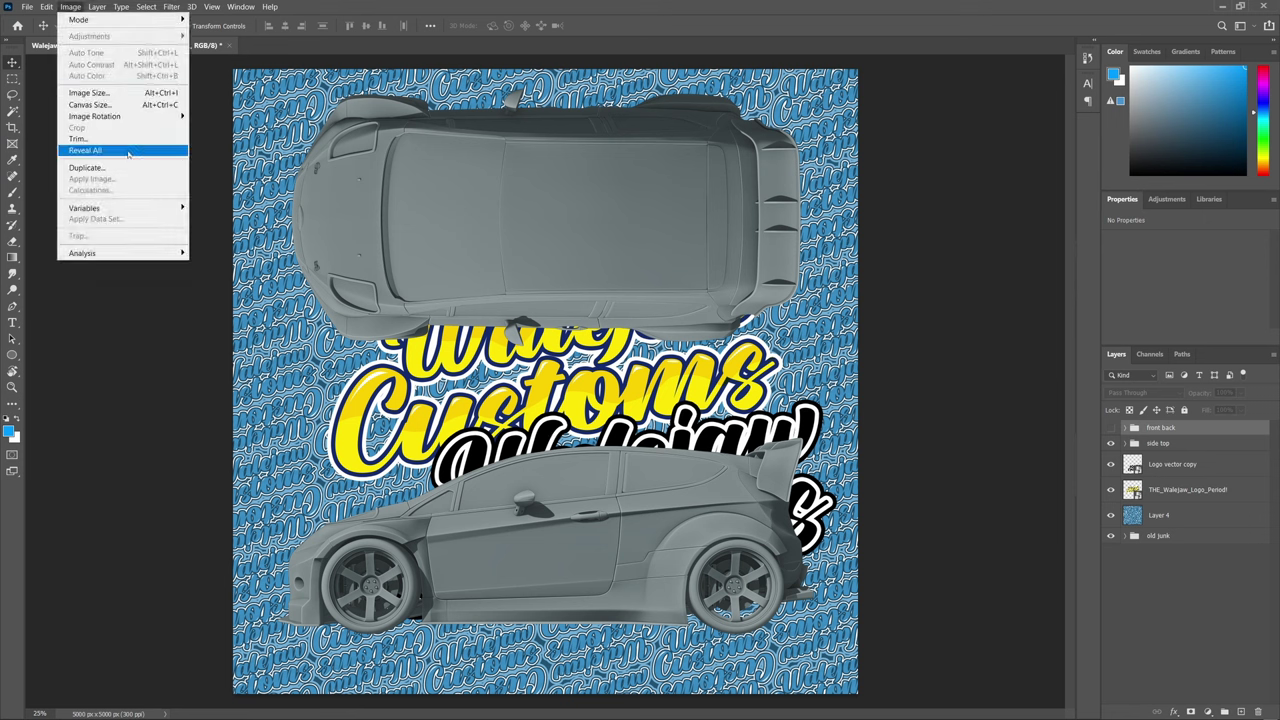
pyautogui.click(129, 93)
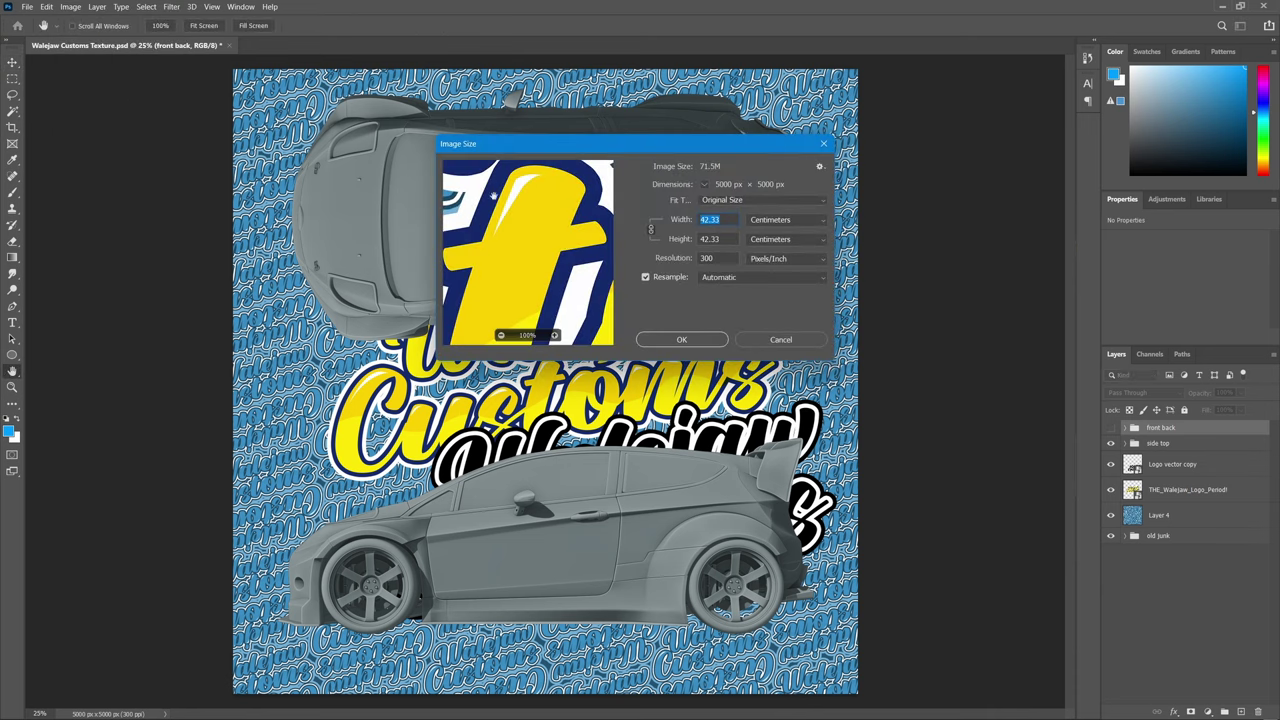
pyautogui.click(753, 233)
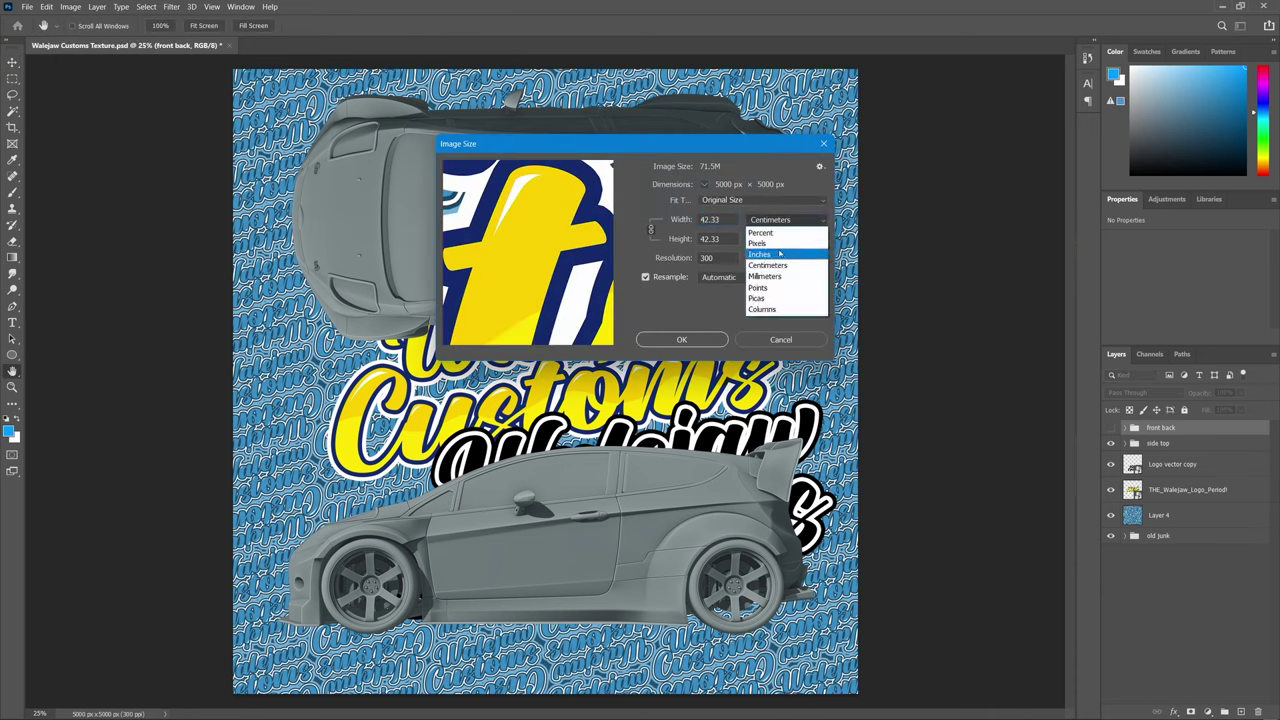
pyautogui.click(758, 232)
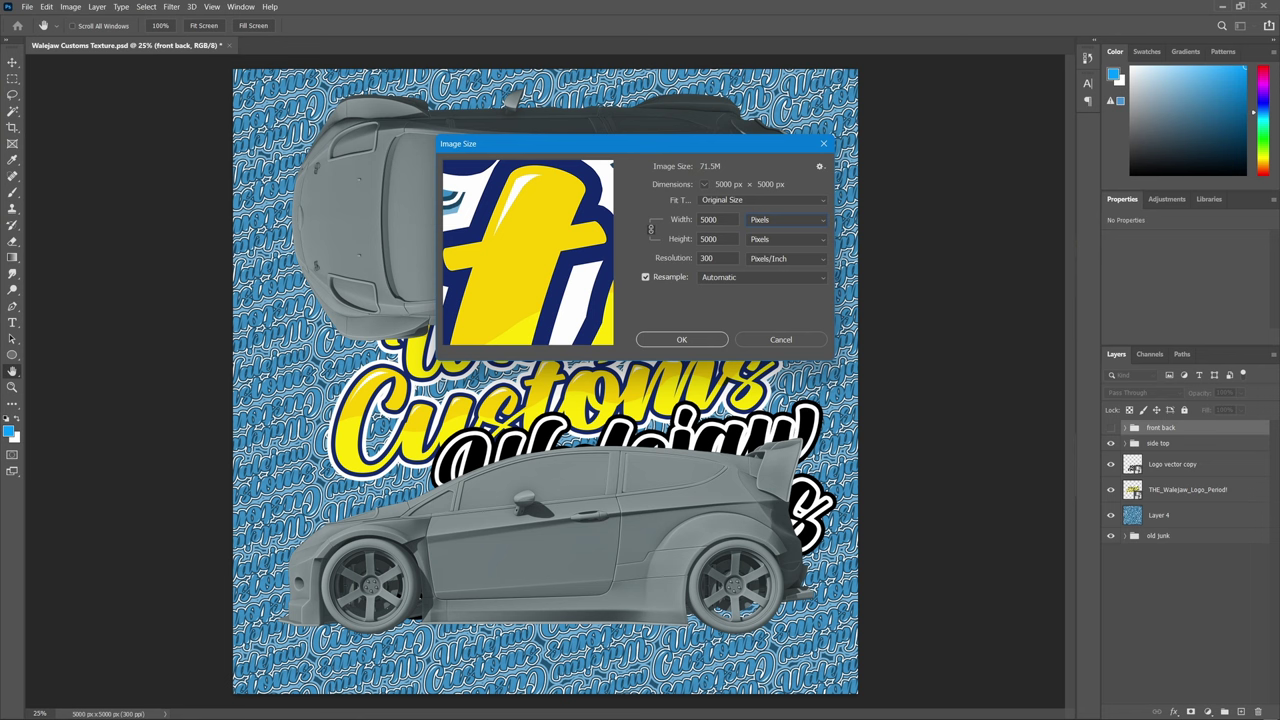
pyautogui.click(681, 340)
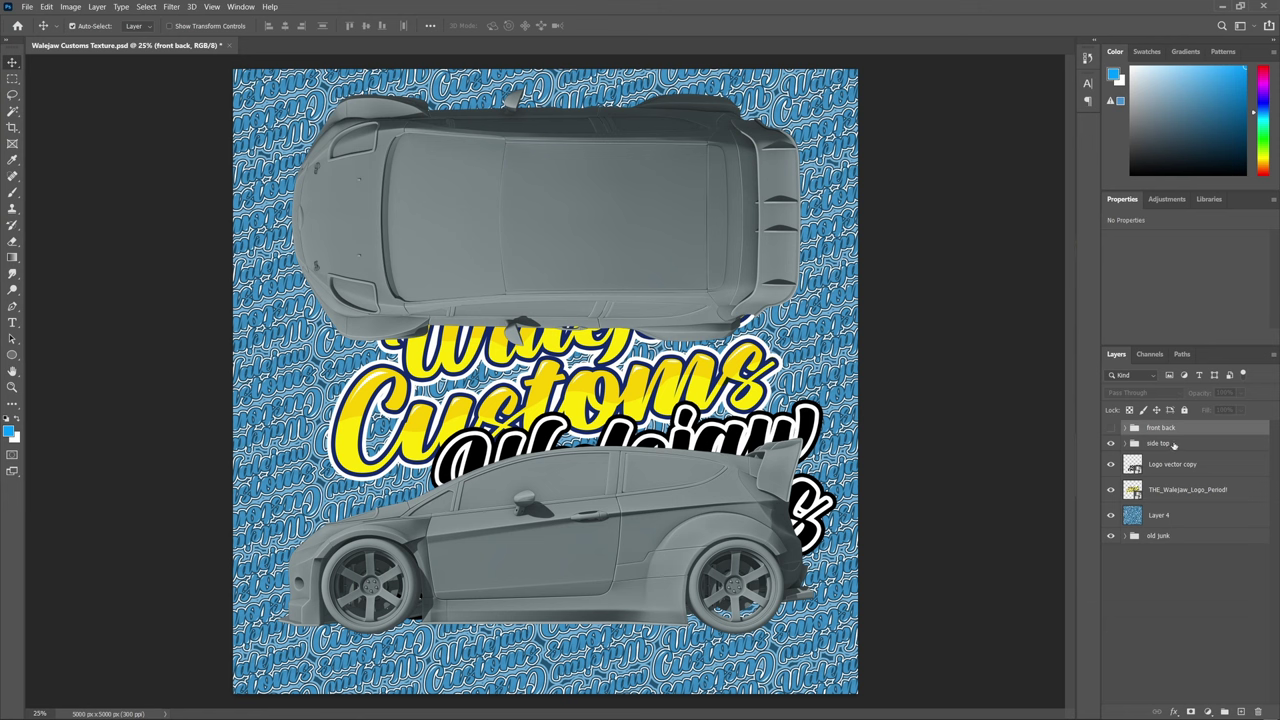
# Move the "side top" group below both logo layers and select the blue pattern on Layer 4
pyautogui.moveTo(1181, 444); pyautogui.dragTo(1155, 505)
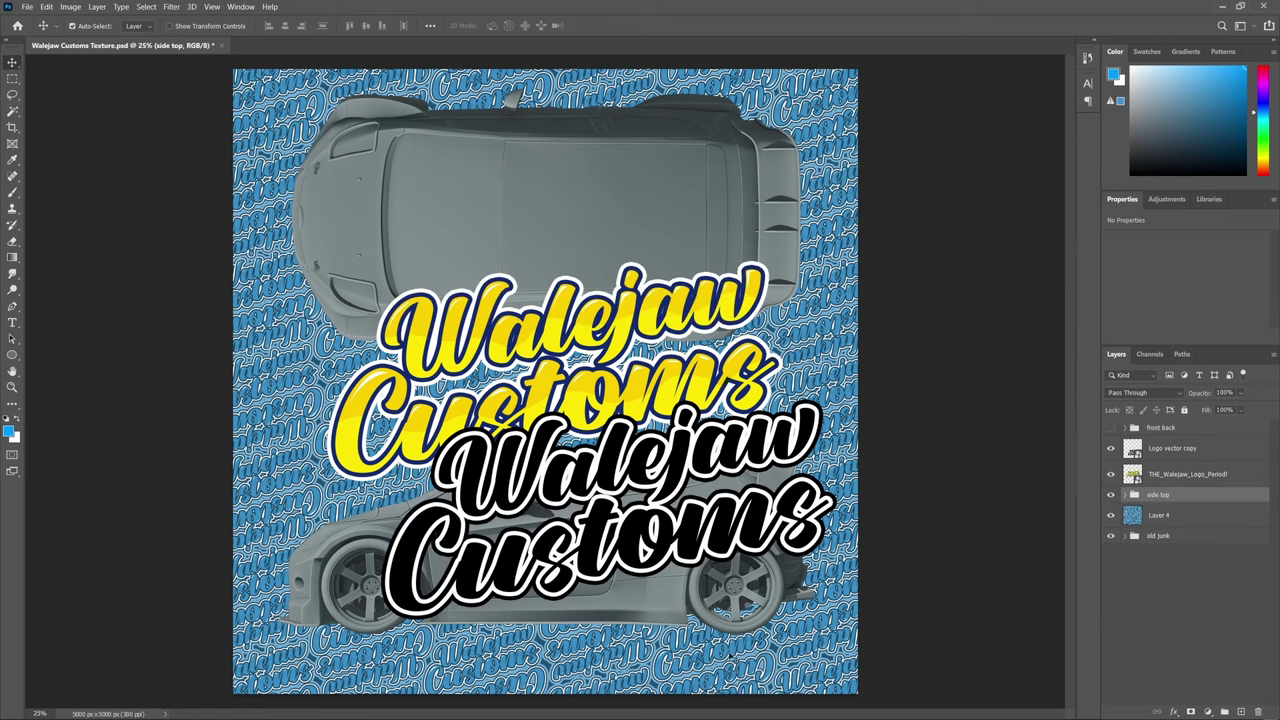
pyautogui.click(757, 663)
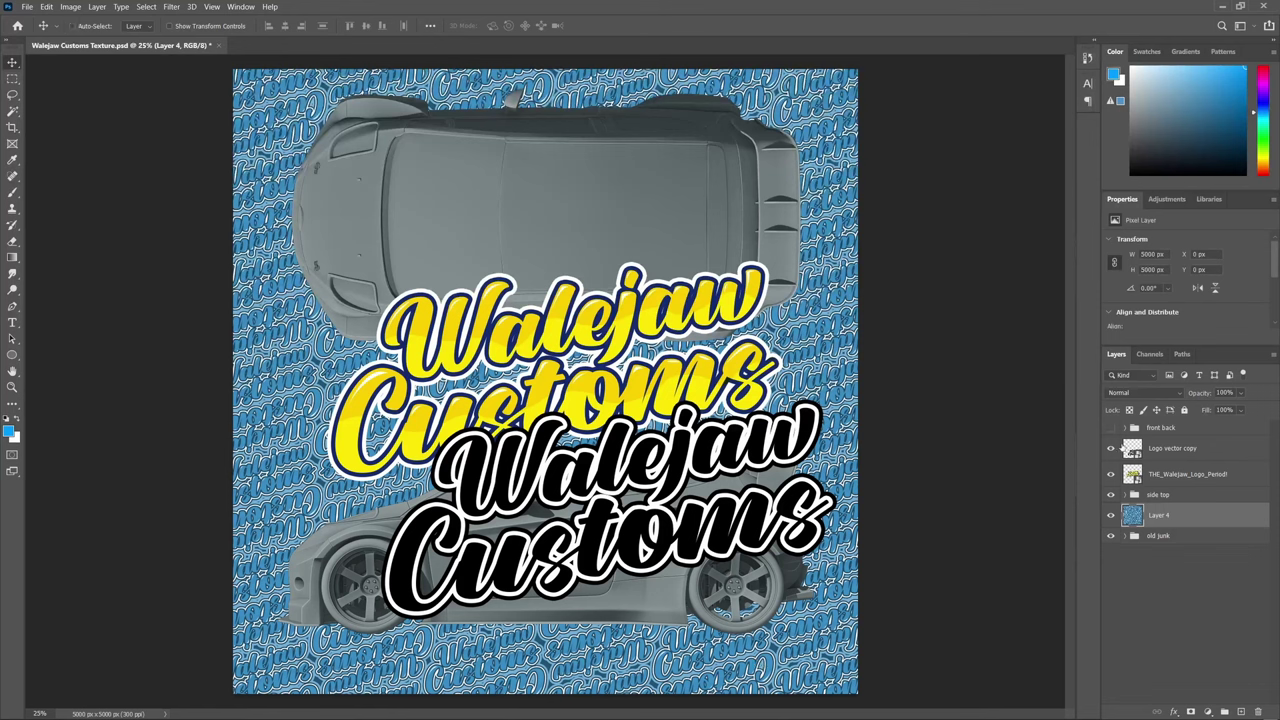
# Load the bpside car outline as a selection and copy that area of Layer 4's blue pattern to a new layer
pyautogui.click(1123, 494)
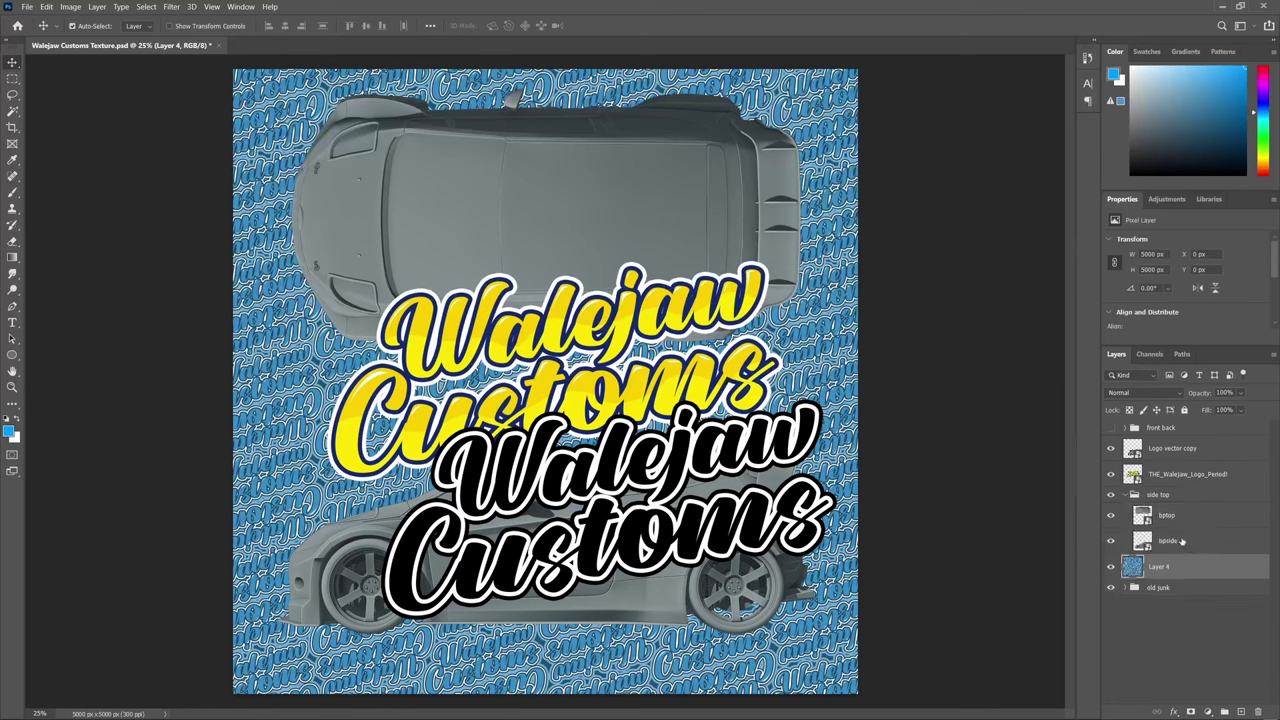
pyautogui.keyDown('ctrl'); pyautogui.click(1181, 540); pyautogui.keyUp('ctrl')
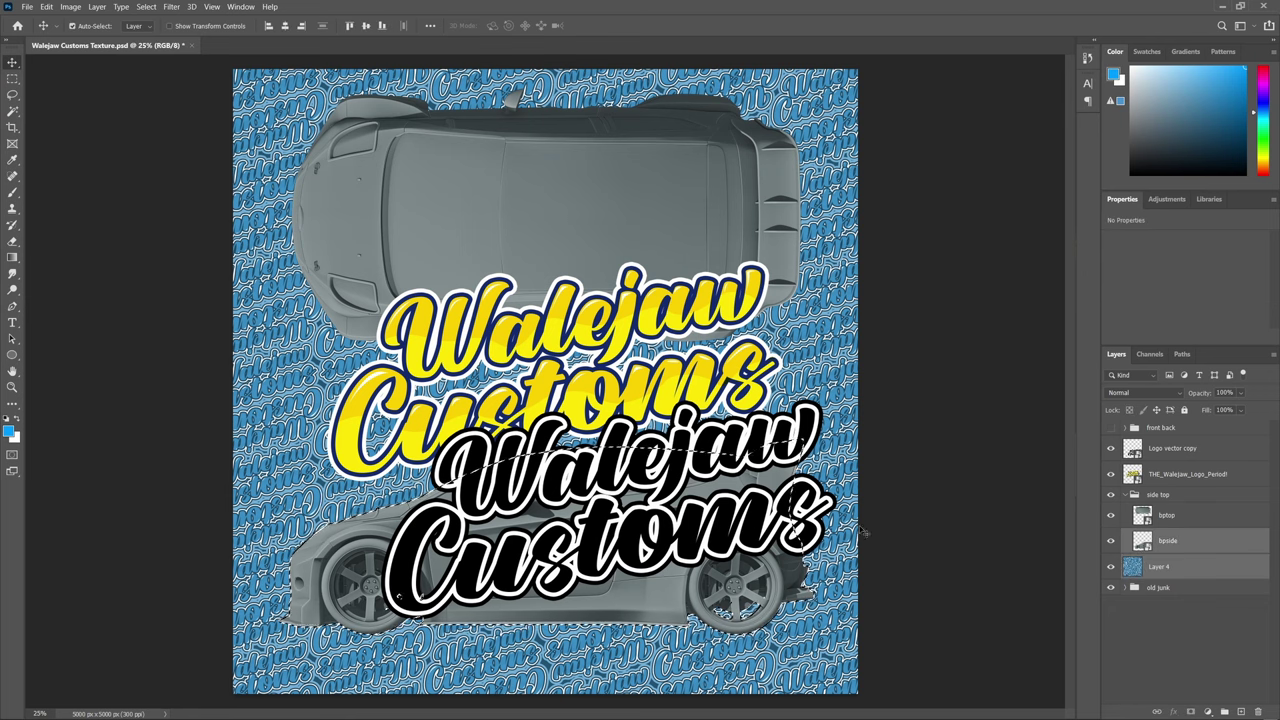
pyautogui.click(1181, 568)
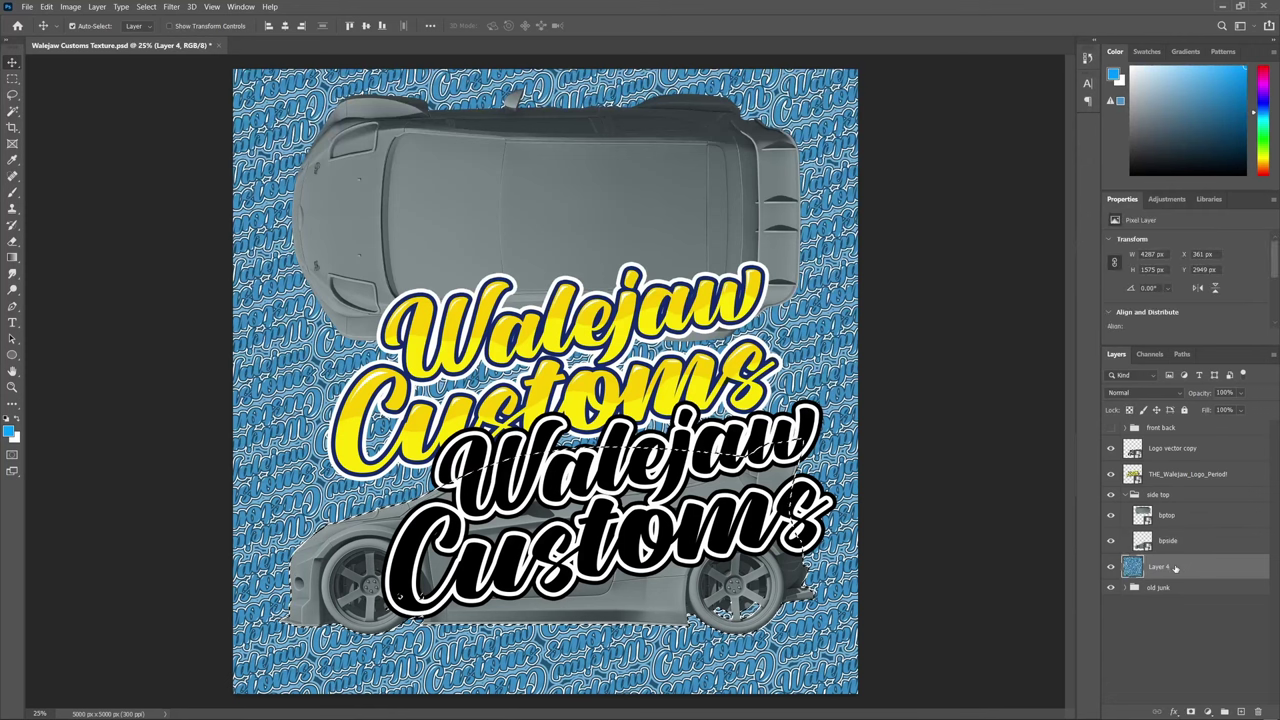
pyautogui.press('ctrl')
pyautogui.hotkey('ctrl', 'j')
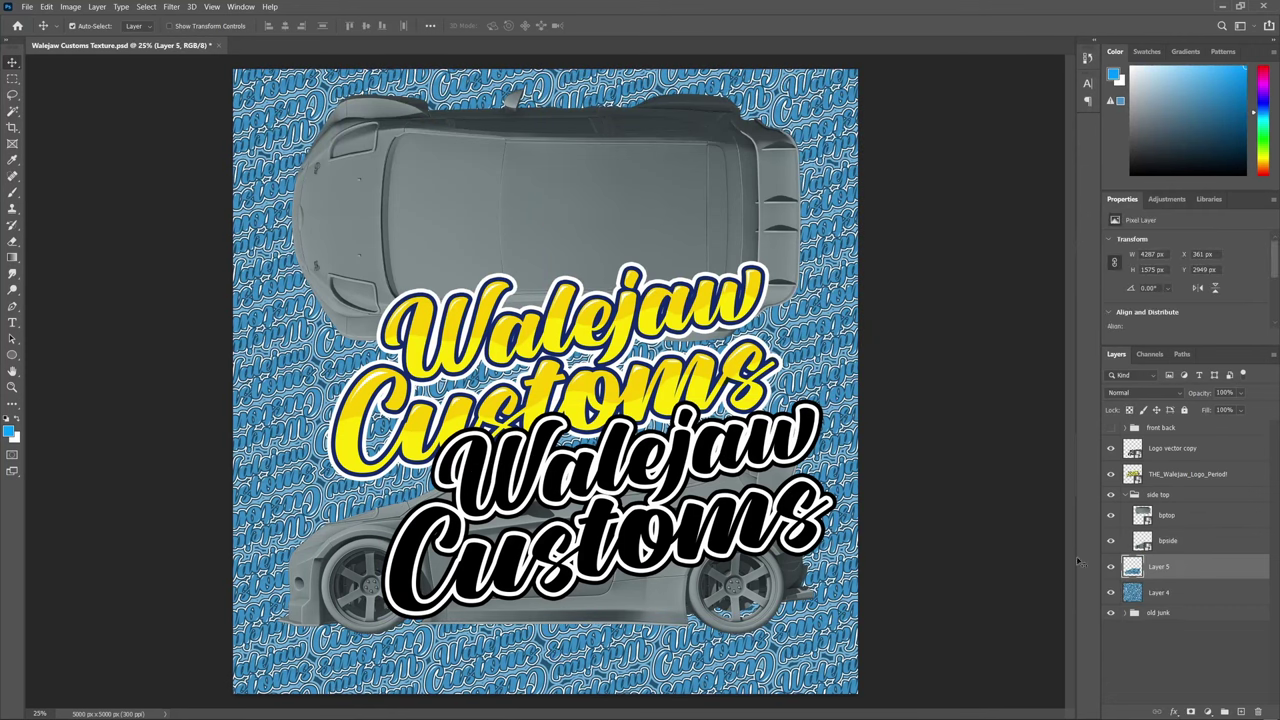
# Move the car-shaped pattern layer above the "side top" group and hide Layer 4 and the "old junk" group
pyautogui.moveTo(1180, 576); pyautogui.dragTo(1184, 498)
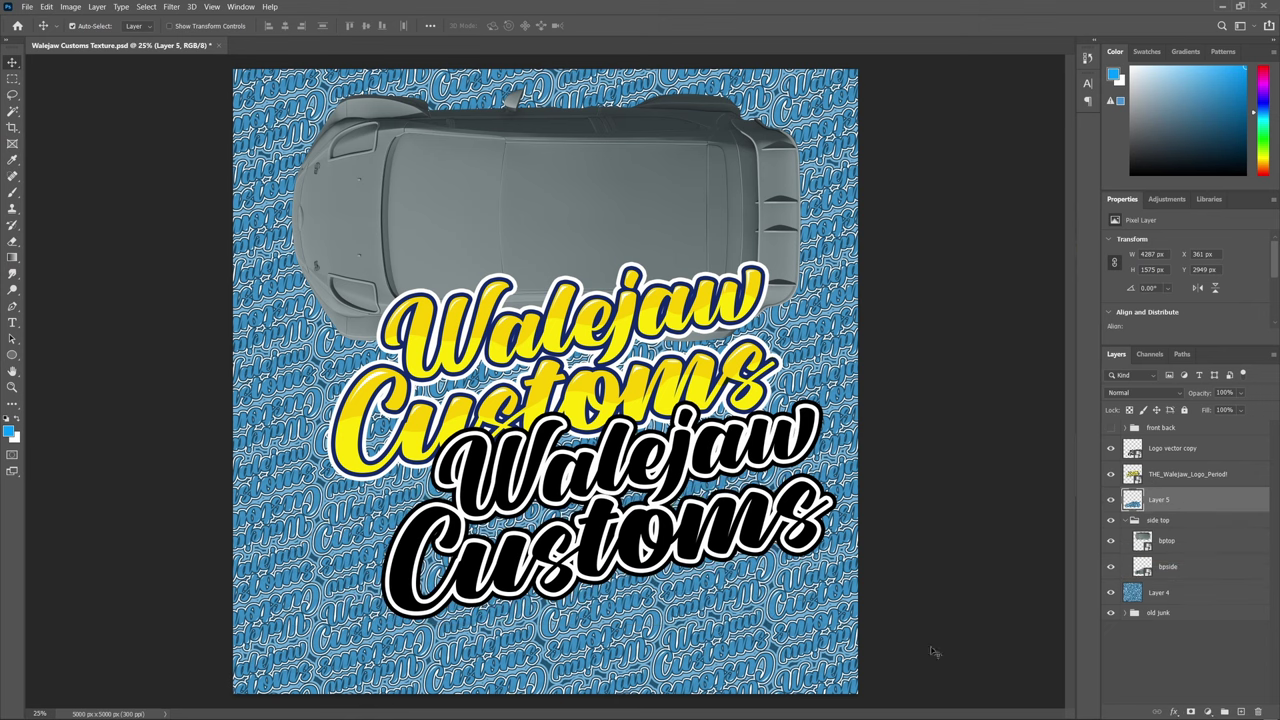
pyautogui.click(1110, 593)
pyautogui.click(1110, 612)
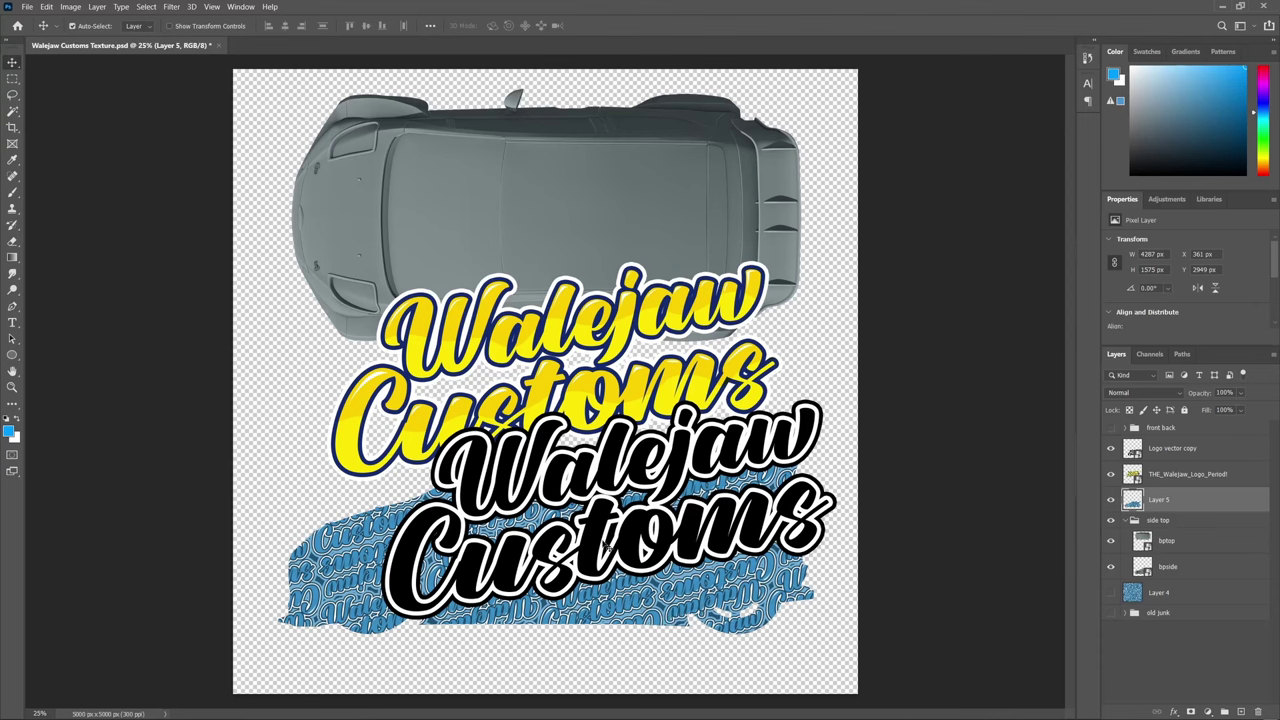
# Move the yellow and black Walejaw Customs logos up, clear of the patterned side-view silhouette
pyautogui.moveTo(700, 342); pyautogui.dragTo(737, 215)
pyautogui.moveTo(676, 450); pyautogui.dragTo(572, 306)
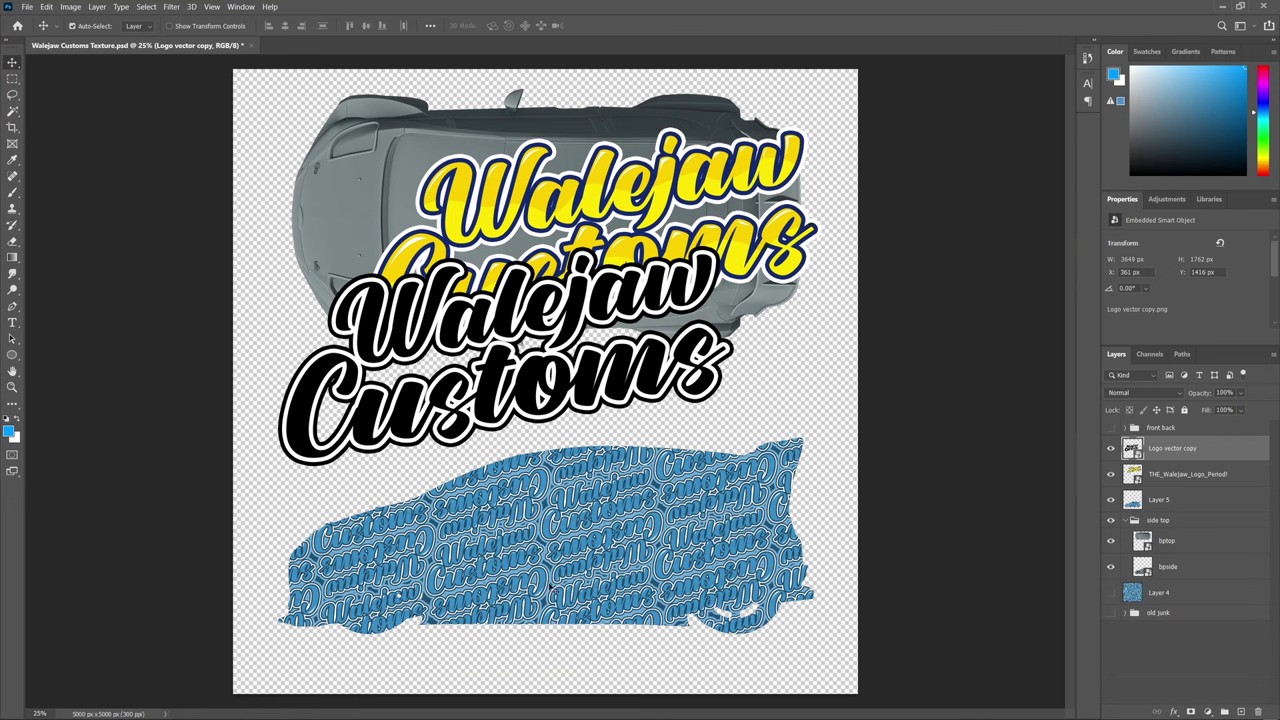
# Hide Layer 5 and start a Pen tool path tracing the rear wheel arch on the side view of the car
pyautogui.click(1110, 499)
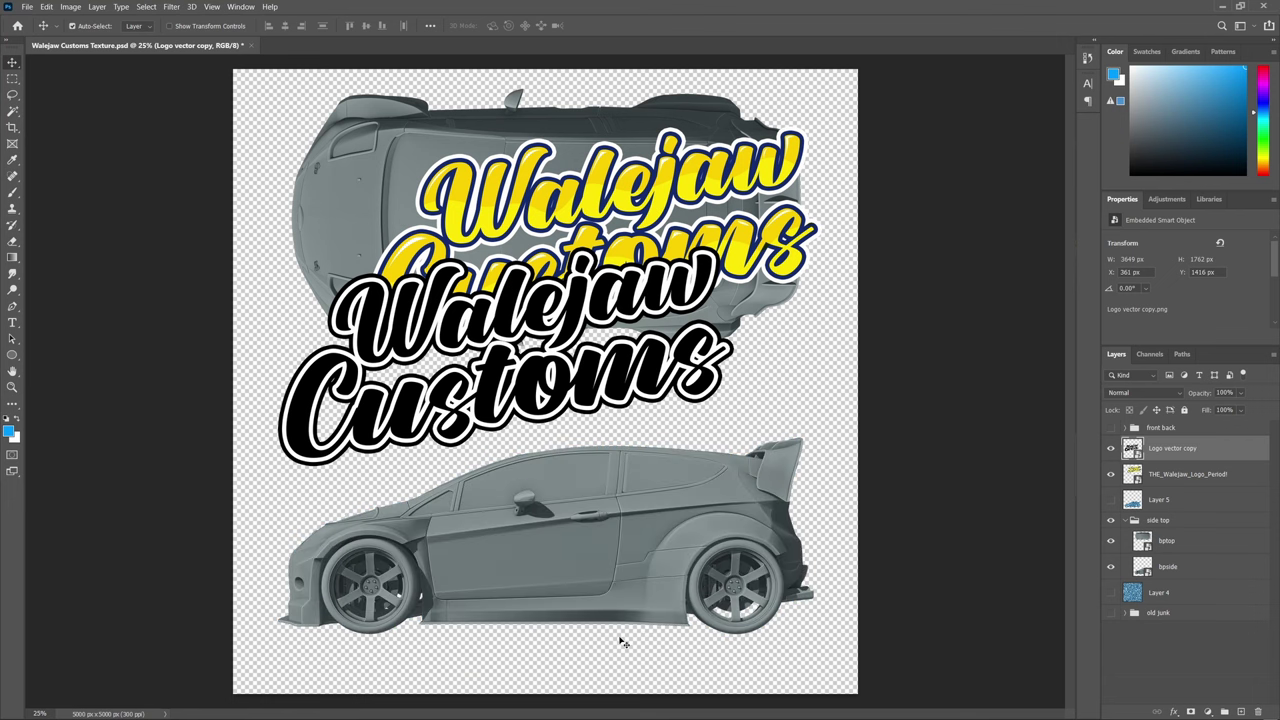
pyautogui.press('p')
pyautogui.click(679, 551)
pyautogui.click(776, 531)
pyautogui.hotkey('ctrl', 'z')
pyautogui.keyDown('alt'); pyautogui.click(728, 541); pyautogui.keyUp('alt')
pyautogui.moveTo(775, 560); pyautogui.dragTo(787, 581)
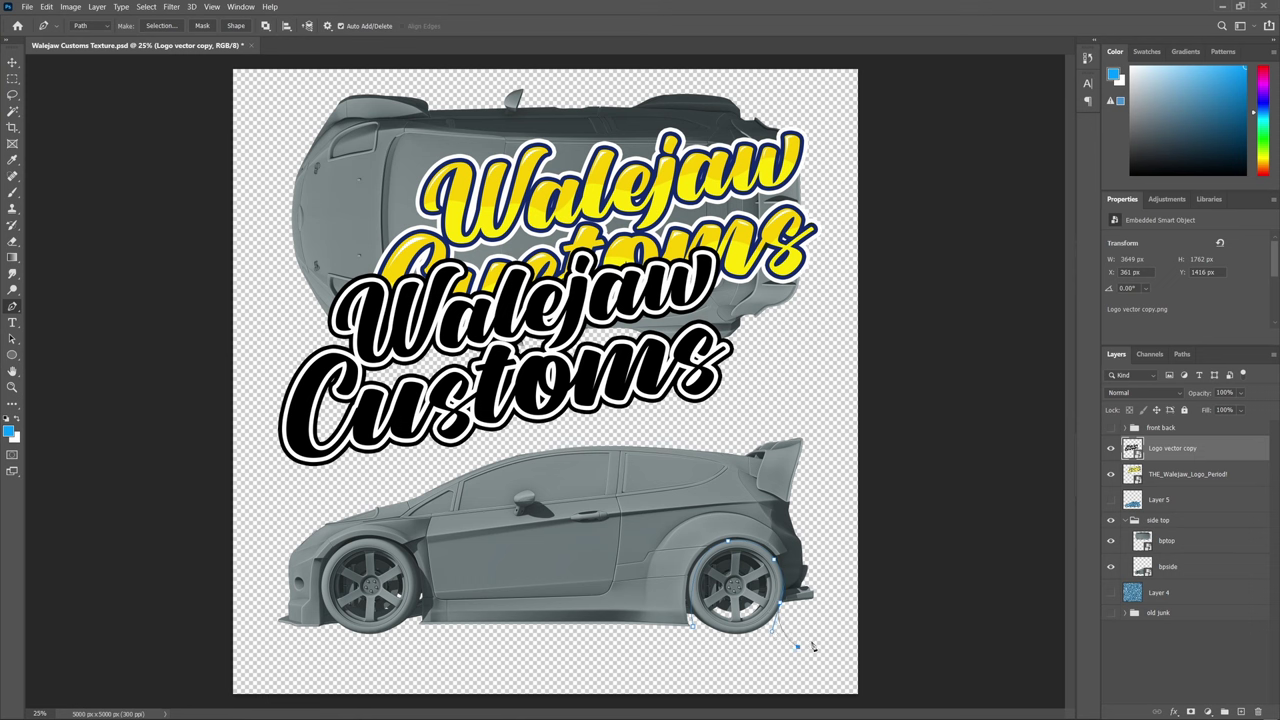
# Continue the path beneath the car, around the front wheel arch and along the sill, close it and convert it to a selection
pyautogui.click(711, 663)
pyautogui.click(316, 656)
pyautogui.click(322, 624)
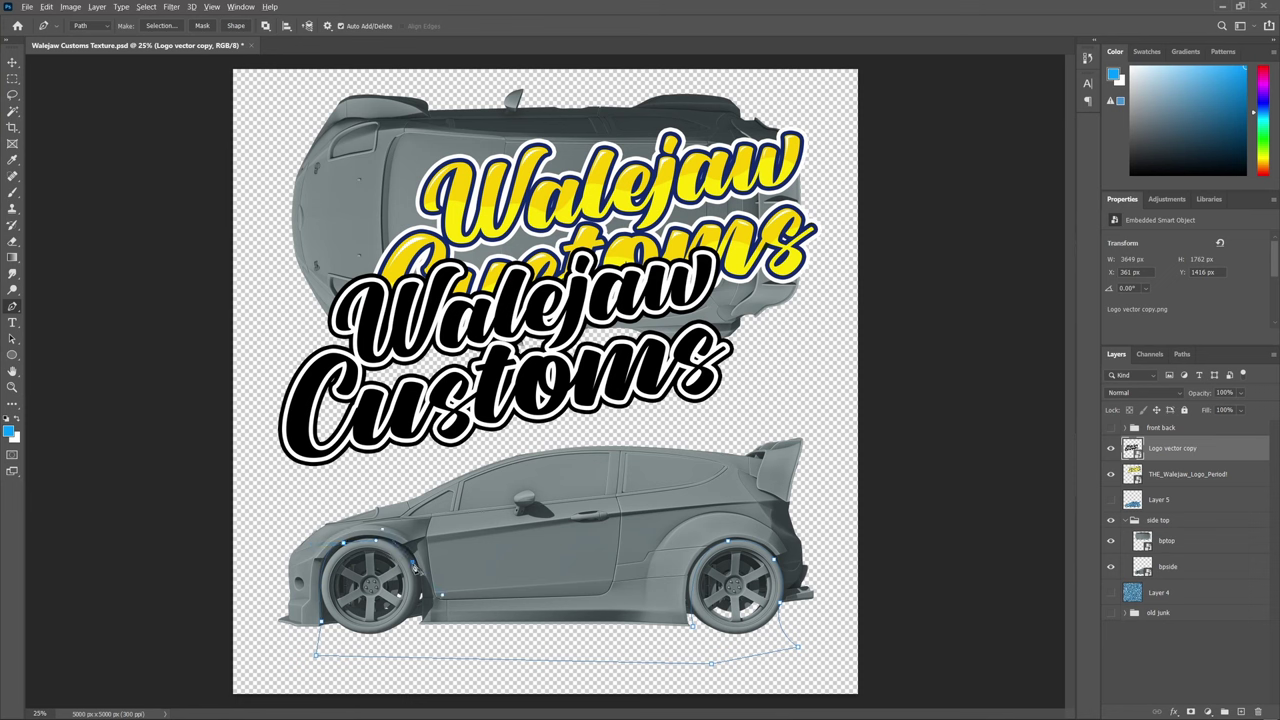
pyautogui.click(417, 627)
pyautogui.click(693, 628)
pyautogui.press('Escape')
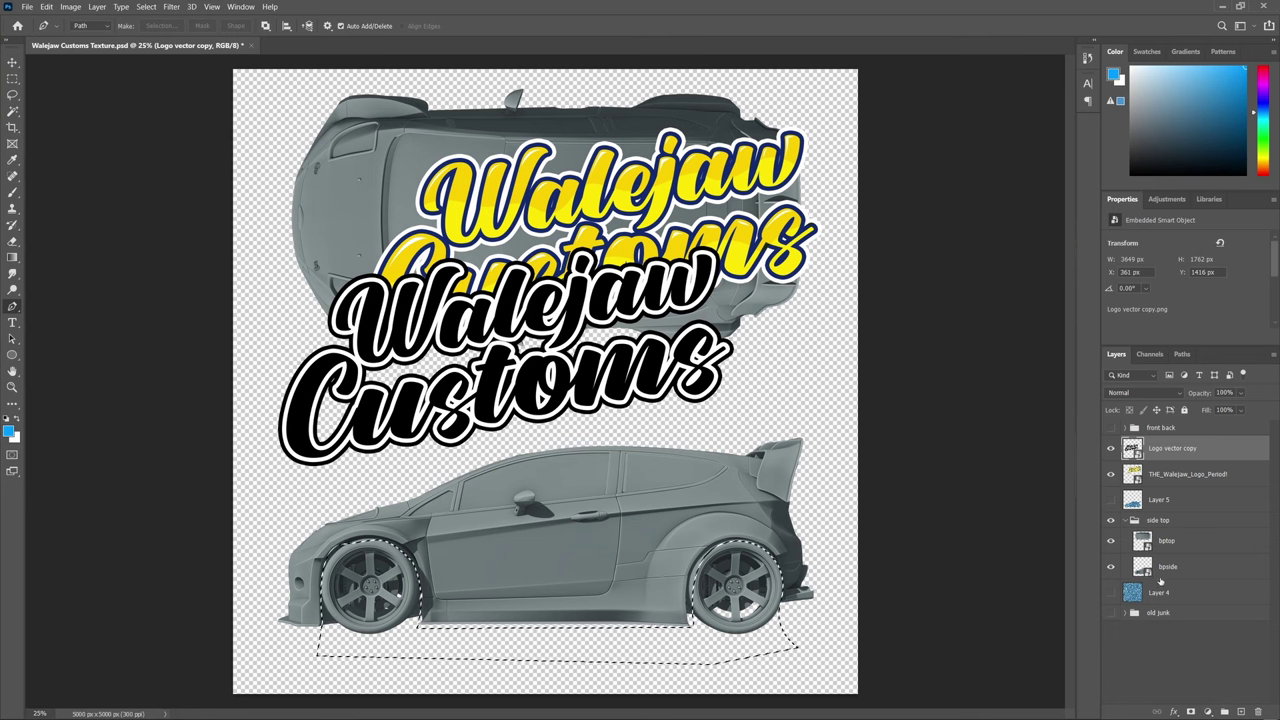
# Cut the wheel areas and the side windows out of the blue pattern on Layer 5
pyautogui.click(1178, 504)
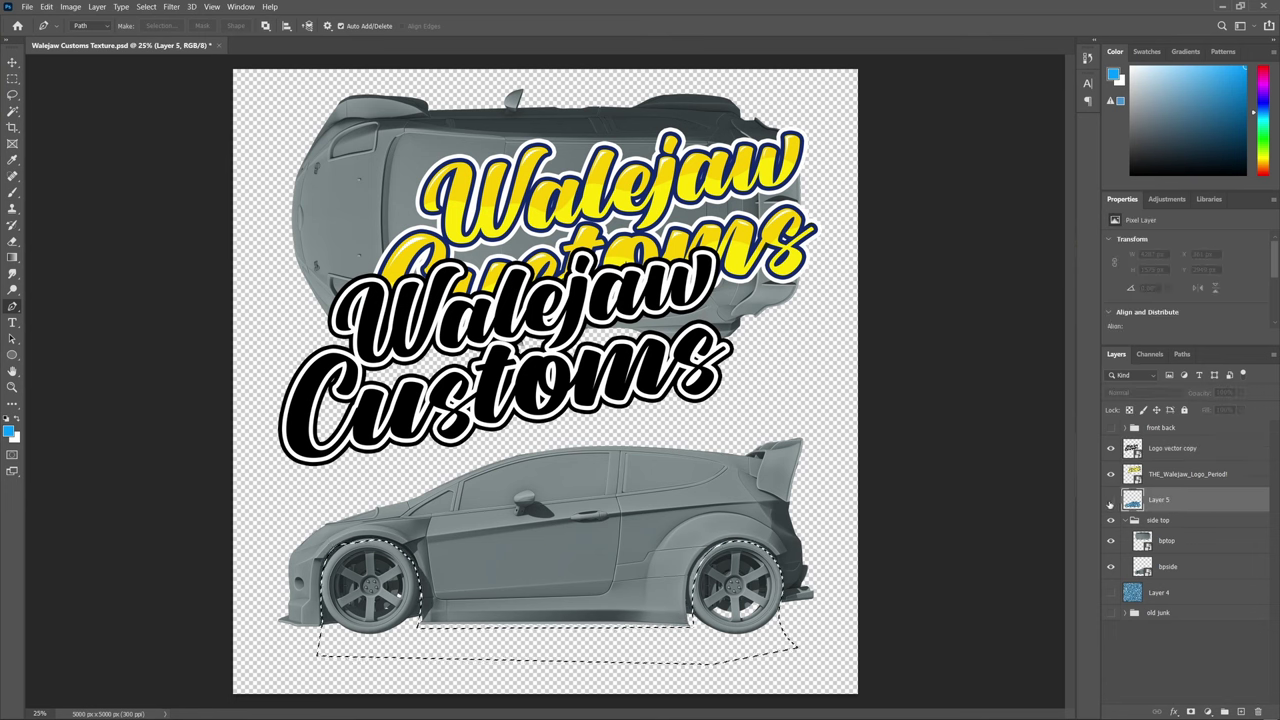
pyautogui.click(1110, 499)
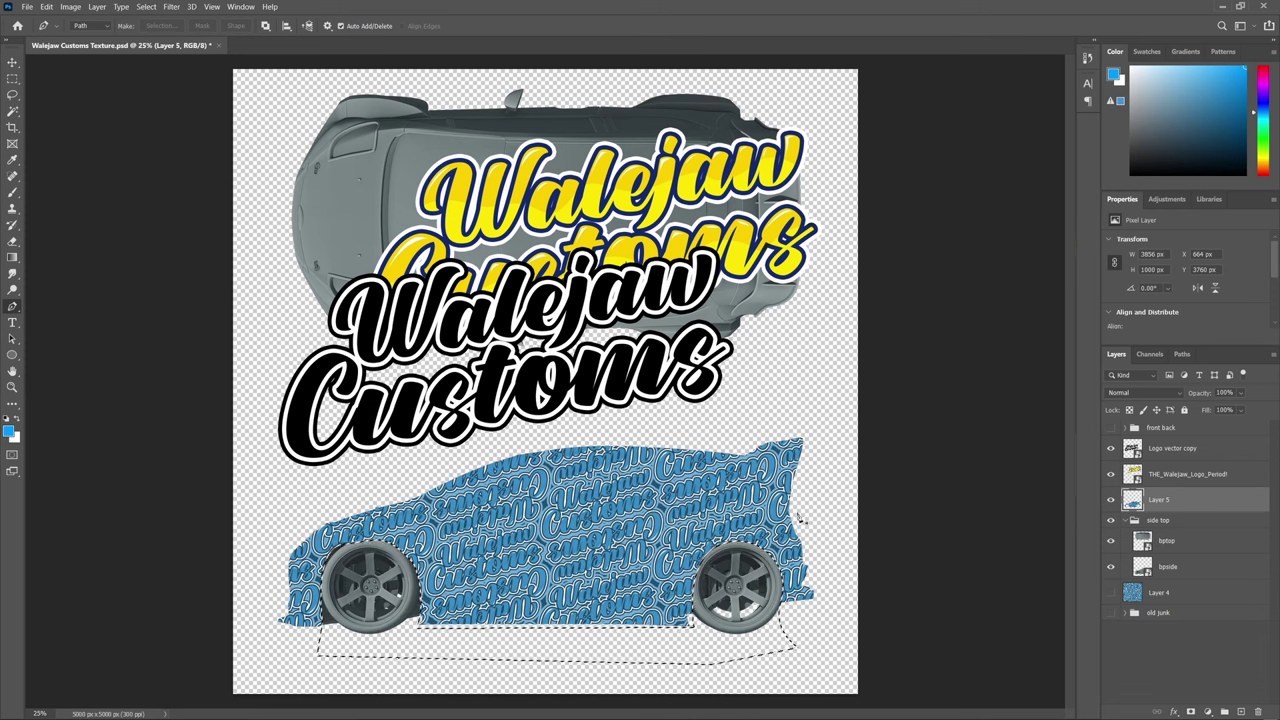
pyautogui.click(1110, 499)
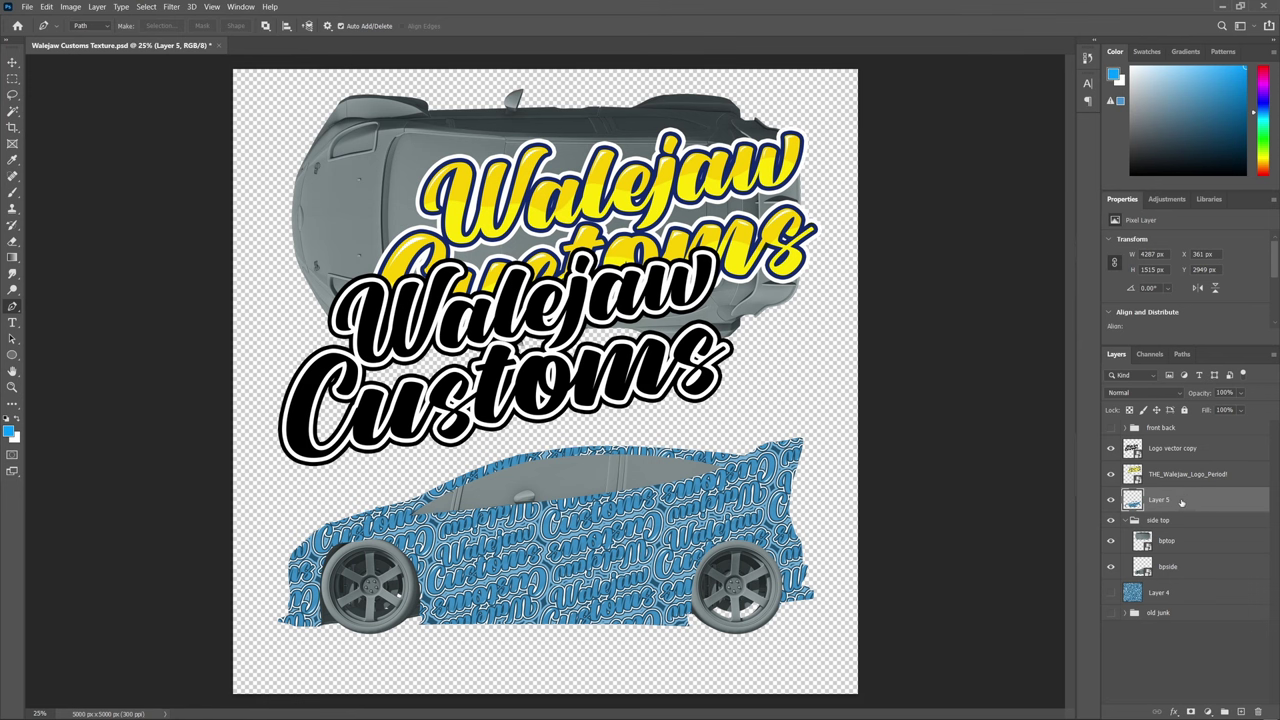
# Duplicate Layer 5 and hide the original, leaving the copy of the cut-out pattern displayed
pyautogui.hotkey('ctrl', 'j')
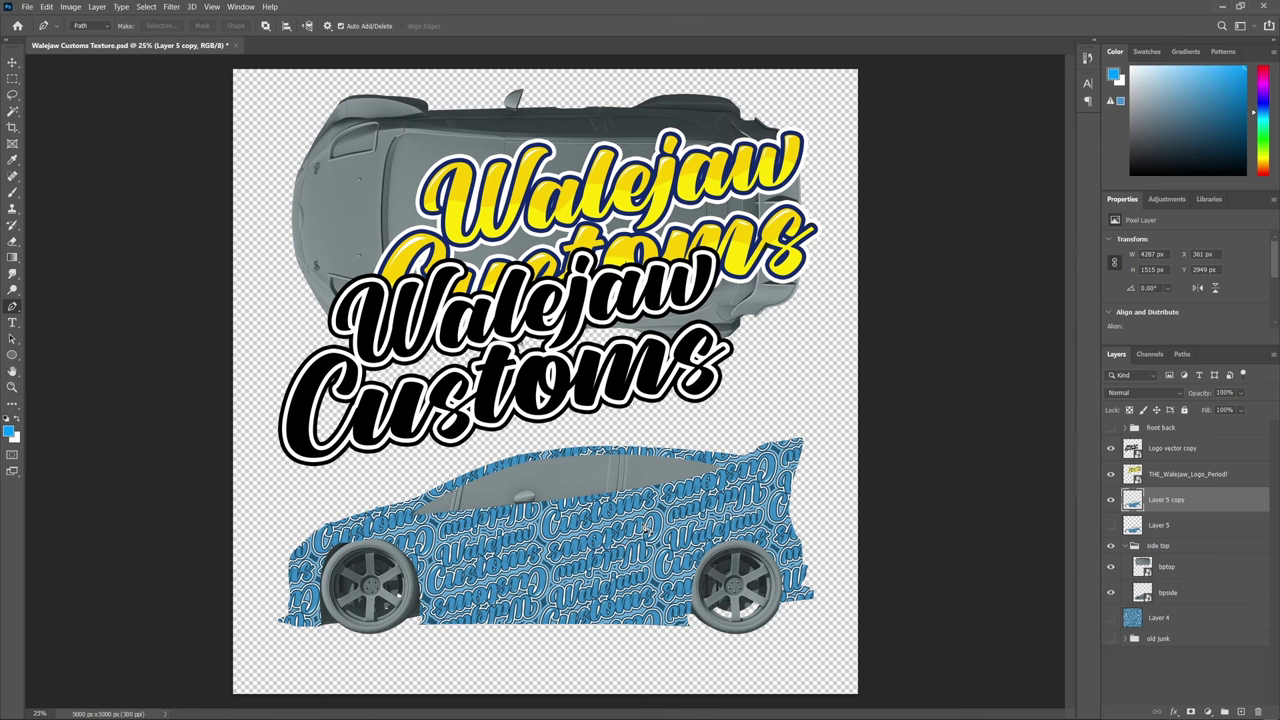
pyautogui.press('z')
pyautogui.click(647, 529)
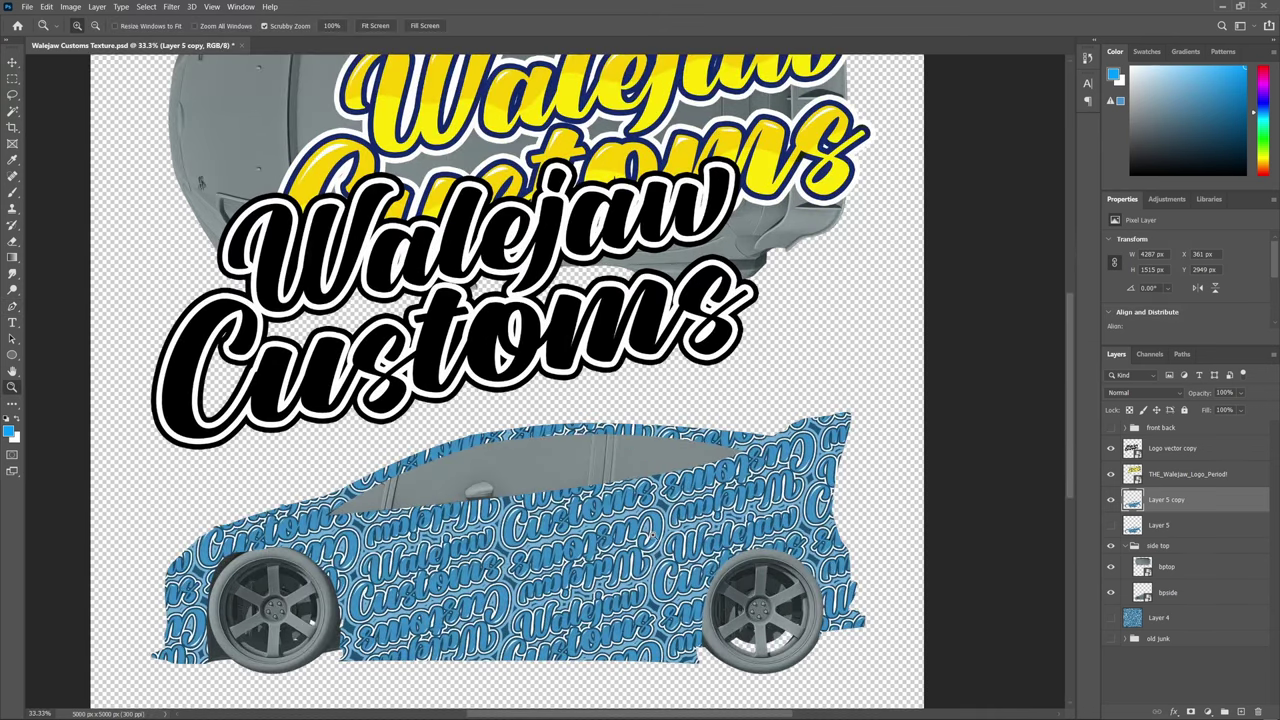
pyautogui.click(638, 411)
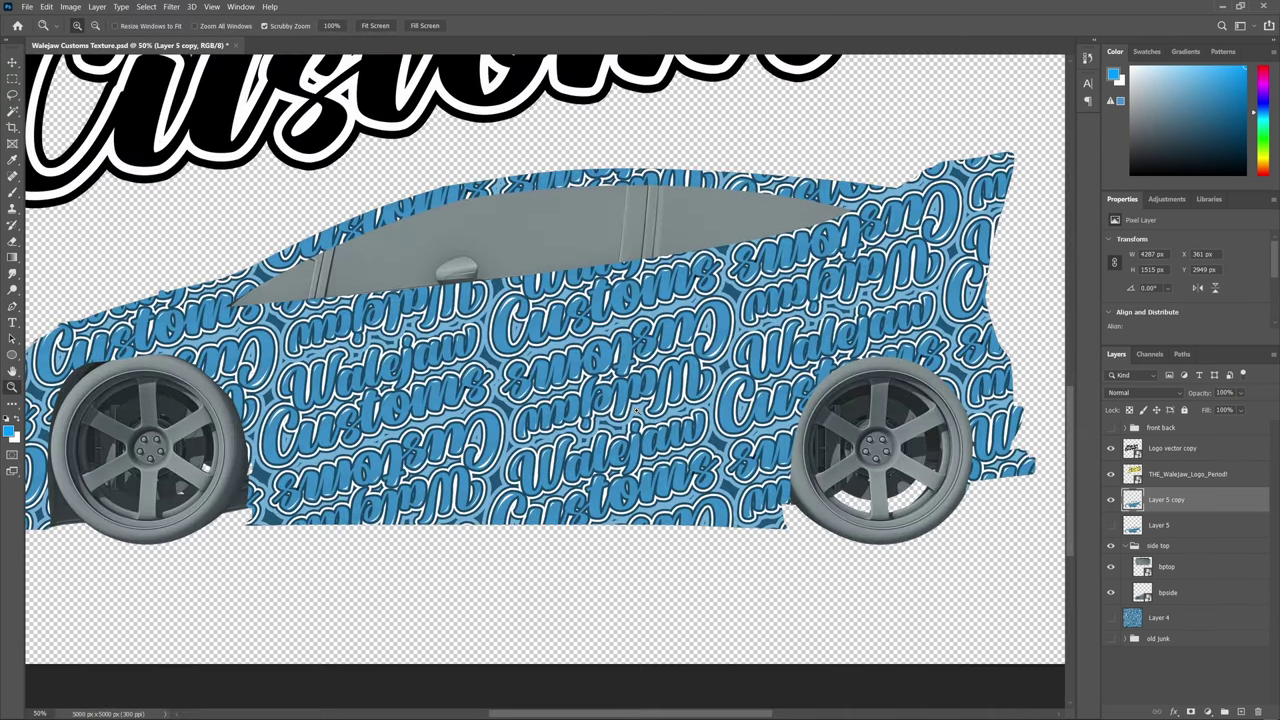
pyautogui.moveTo(598, 376); pyautogui.dragTo(654, 383)
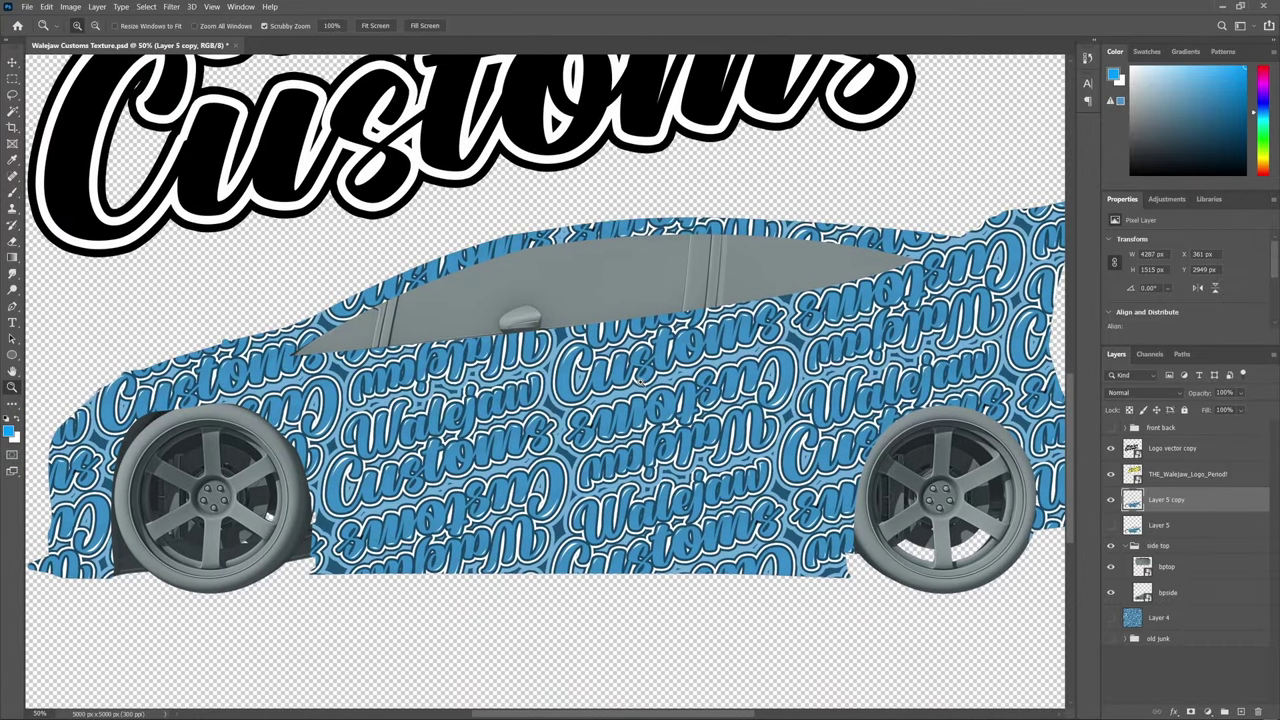
pyautogui.keyDown('alt'); pyautogui.click(638, 379); pyautogui.keyUp('alt')
# Try erasing the front half of Layer 5 copy's pattern with a soft 1100 px eraser
pyautogui.press('e')
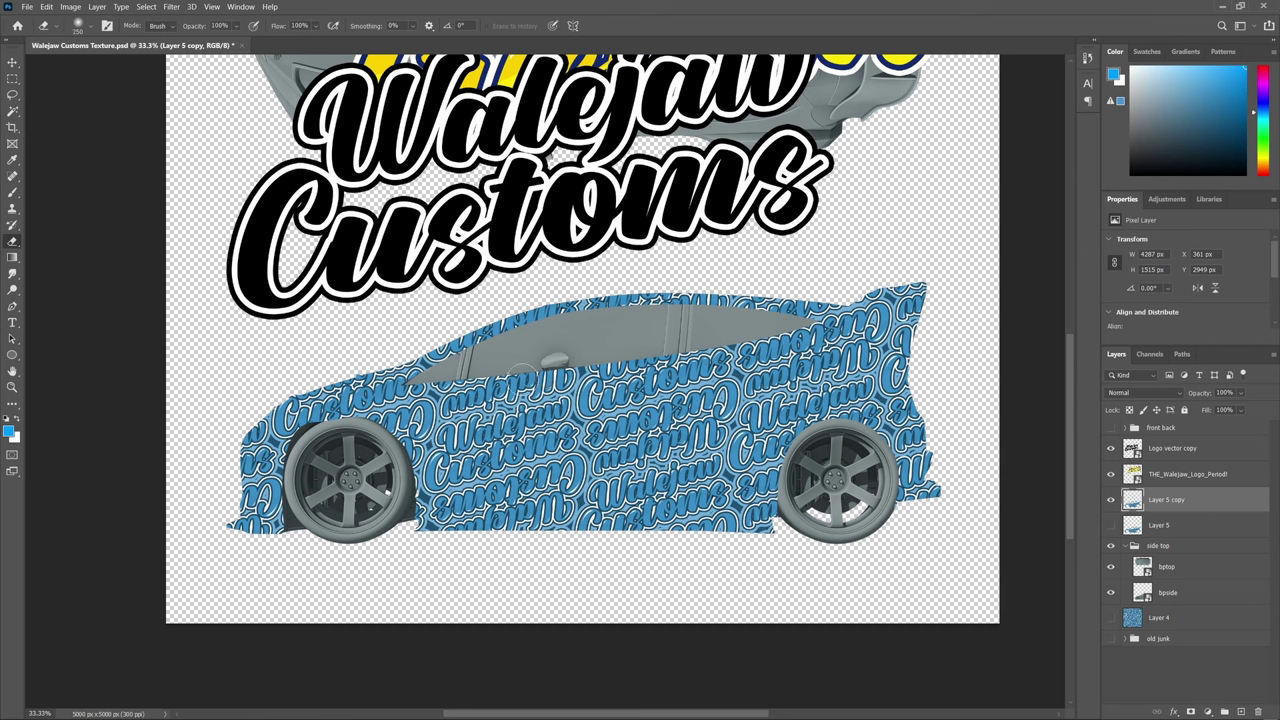
pyautogui.press(']')
pyautogui.press(']')
pyautogui.press(']')
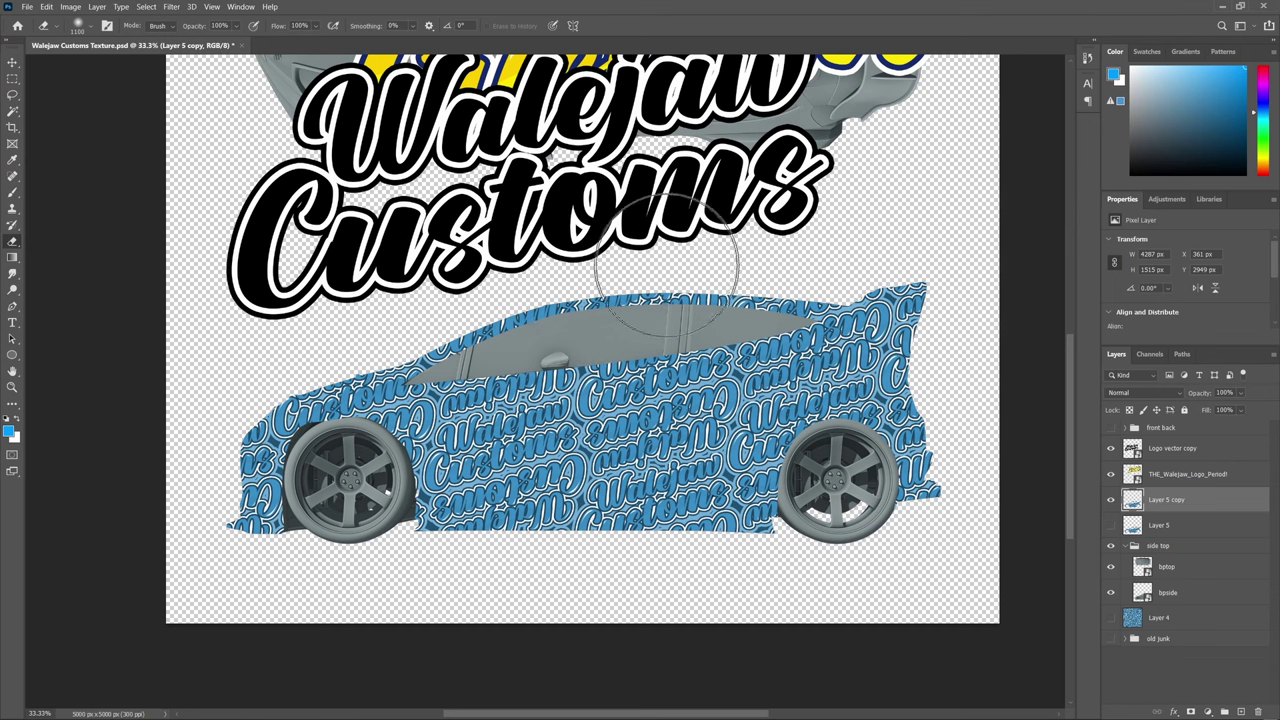
pyautogui.moveTo(708, 241)
pyautogui.mouseDown()
pyautogui.moveTo(452, 491)
pyautogui.moveTo(550, 311)
pyautogui.moveTo(251, 483)
pyautogui.moveTo(392, 373)
pyautogui.moveTo(230, 467)
pyautogui.moveTo(320, 483)
pyautogui.moveTo(252, 514)
pyautogui.moveTo(295, 466)
pyautogui.moveTo(465, 425)
pyautogui.mouseUp()
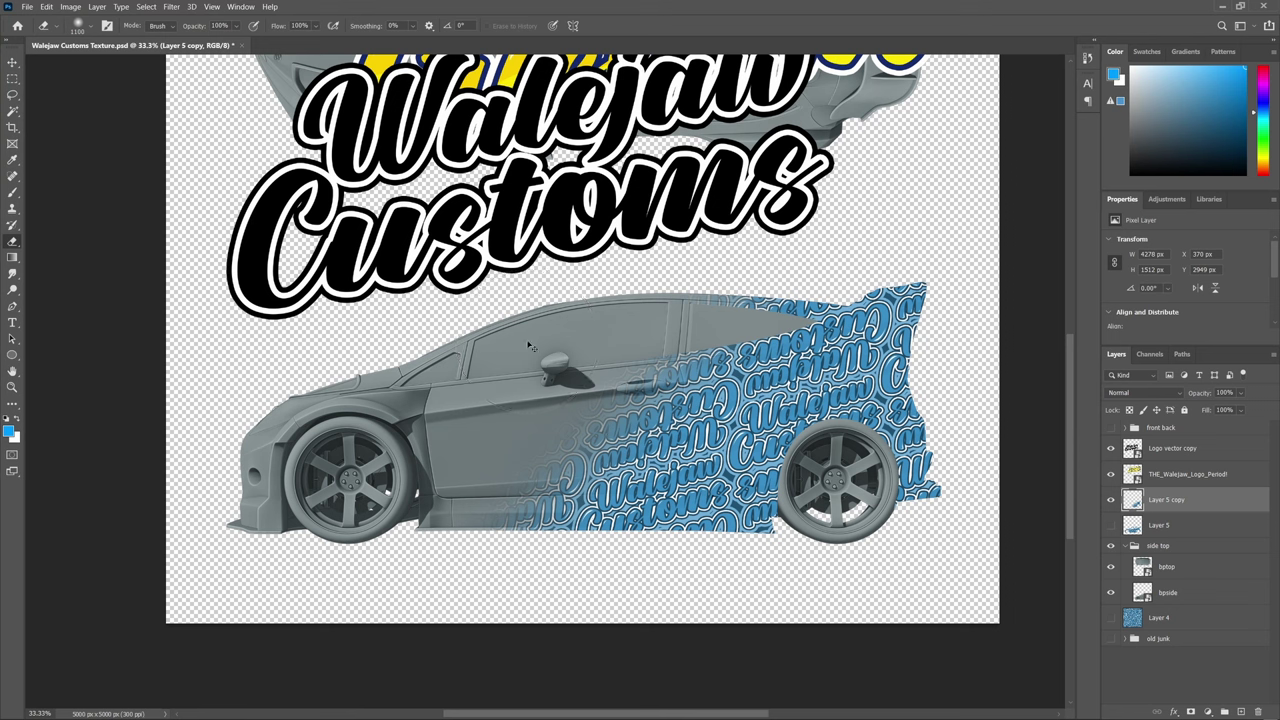
# Try colorizing Layer 5 copy yellow-green with Hue/Saturation and showing the blue Layer 5 beneath it
pyautogui.hotkey('ctrl', 'u')
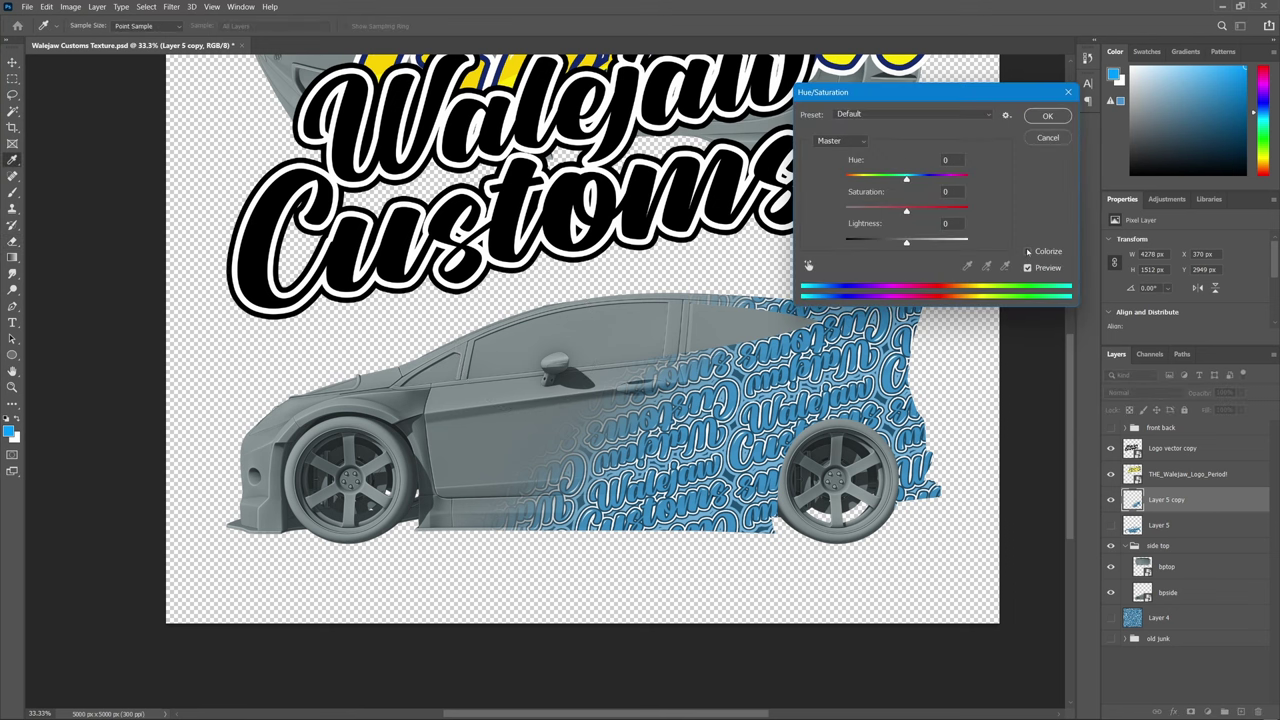
pyautogui.click(1028, 251)
pyautogui.moveTo(914, 180); pyautogui.dragTo(901, 213)
pyautogui.click(1047, 116)
pyautogui.press('e')
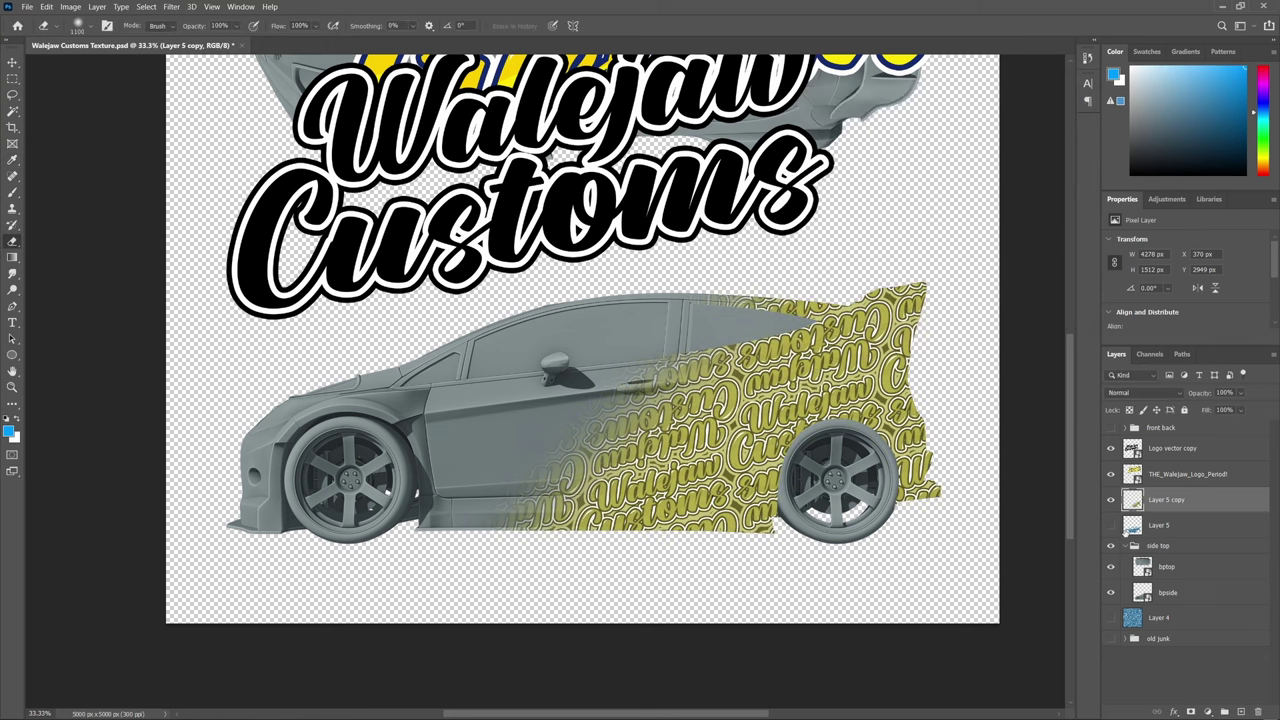
pyautogui.click(1110, 525)
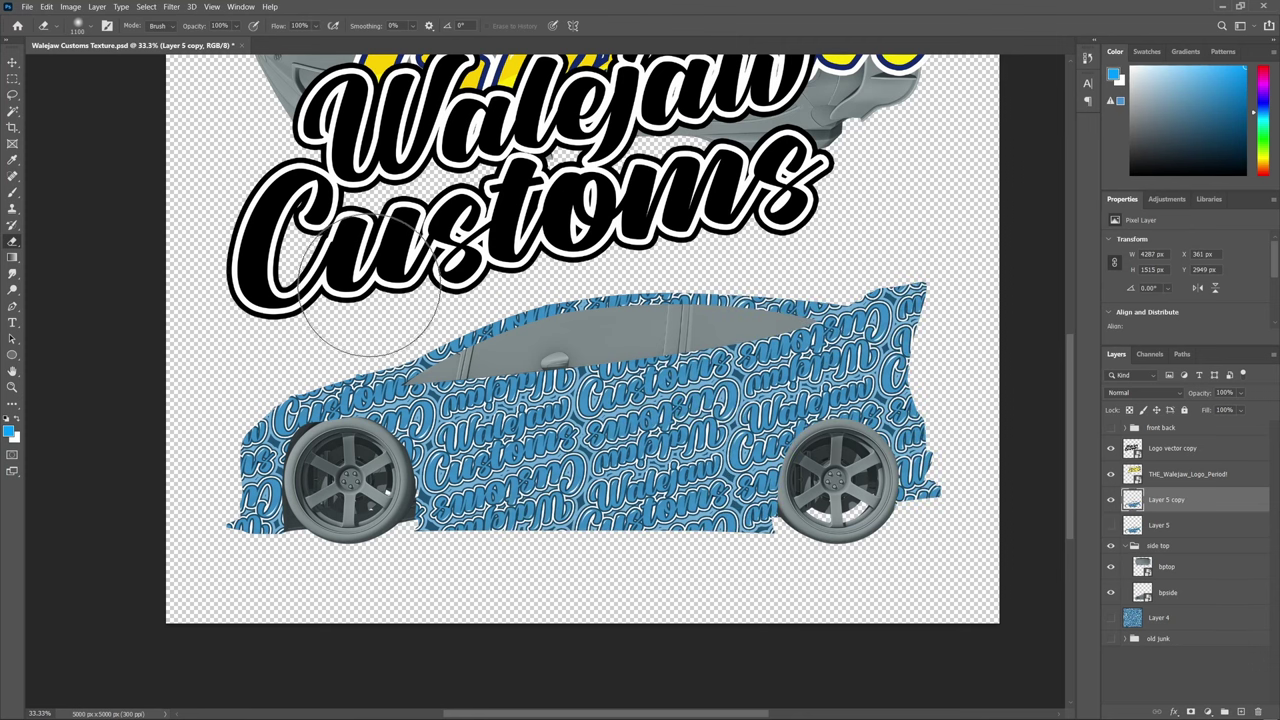
# Enlarge the soft eraser considerably and fade out the front of Layer 5 copy's pattern with a diagonal stroke
pyautogui.press(']')
pyautogui.press(']')
pyautogui.press(']')
pyautogui.press(']')
pyautogui.press(']')
pyautogui.press(']')
pyautogui.press(']')
pyautogui.press(']')
pyautogui.press(']')
pyautogui.press(']')
pyautogui.press(']')
pyautogui.press(']')
pyautogui.press(']')
pyautogui.press(']')
pyautogui.press(']')
pyautogui.press(']')
pyautogui.press(']')
pyautogui.press(']')
pyautogui.press(']')
pyautogui.press(']')
pyautogui.press(']')
pyautogui.press(']')
pyautogui.press(']')
pyautogui.press(']')
pyautogui.press(']')
pyautogui.press(']')
pyautogui.press(']')
pyautogui.press(']')
pyautogui.press(']')
pyautogui.press(']')
pyautogui.press(']')
pyautogui.press(']')
pyautogui.moveTo(372, 220)
pyautogui.mouseDown()
pyautogui.moveTo(320, 270)
pyautogui.moveTo(290, 370)
pyautogui.moveTo(205, 448)
pyautogui.mouseUp()
# Reduce the eraser to 700 px and clear the remaining pattern over the hood, front fender and bumper on Layer 5 copy
pyautogui.press('[')
pyautogui.press('[')
pyautogui.press('[')
pyautogui.press('[')
pyautogui.press('[')
pyautogui.press('[')
pyautogui.press('[')
pyautogui.press('[')
pyautogui.press('[')
pyautogui.press('[')
pyautogui.press('[')
pyautogui.press('[')
pyautogui.press('[')
pyautogui.press('[')
pyautogui.press('[')
pyautogui.press('[')
pyautogui.press('[')
pyautogui.press('[')
pyautogui.press('[')
pyautogui.press('[')
pyautogui.press('[')
pyautogui.press('[')
pyautogui.press('[')
pyautogui.press('[')
pyautogui.press('[')
pyautogui.press('[')
pyautogui.press('[')
pyautogui.press('[')
pyautogui.press('[')
pyautogui.press('[')
pyautogui.press('[')
pyautogui.press('[')
pyautogui.press('[')
pyautogui.press('[')
pyautogui.press('[')
pyautogui.press('[')
pyautogui.moveTo(360, 386)
pyautogui.mouseDown()
pyautogui.moveTo(276, 422)
pyautogui.moveTo(273, 520)
pyautogui.moveTo(239, 452)
pyautogui.mouseUp()
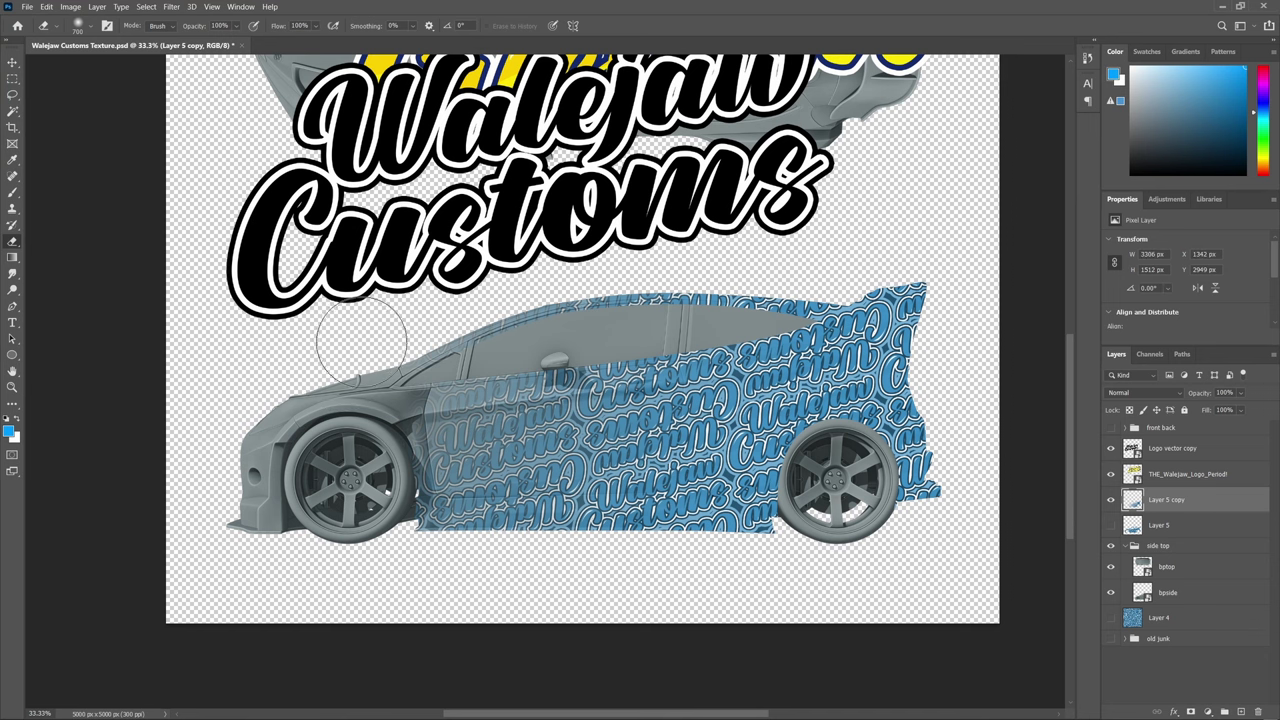
pyautogui.click(411, 344)
# Recolor Layer 5 copy to yellow-green with Hue/Saturation and show the blue Layer 5 beneath it
pyautogui.hotkey('ctrl', 'u')
pyautogui.moveTo(876, 214); pyautogui.dragTo(916, 214)
pyautogui.moveTo(870, 179); pyautogui.dragTo(866, 179)
pyautogui.click(1047, 116)
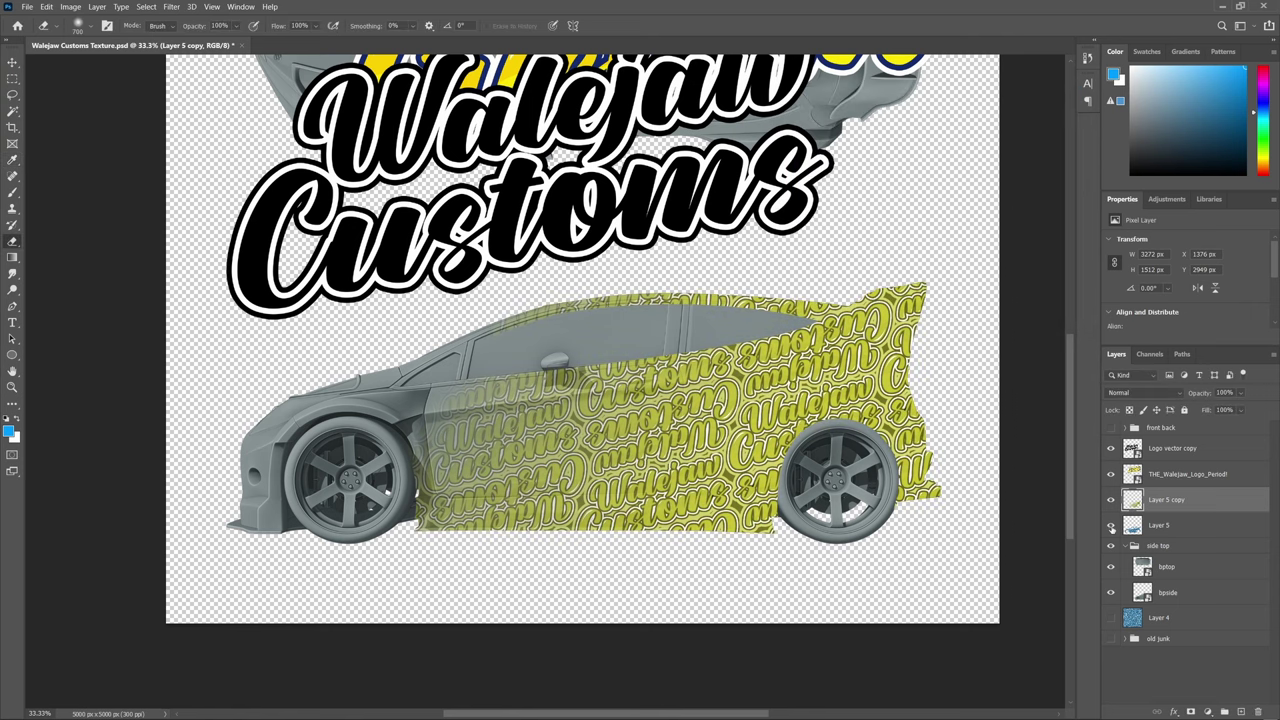
pyautogui.click(1110, 526)
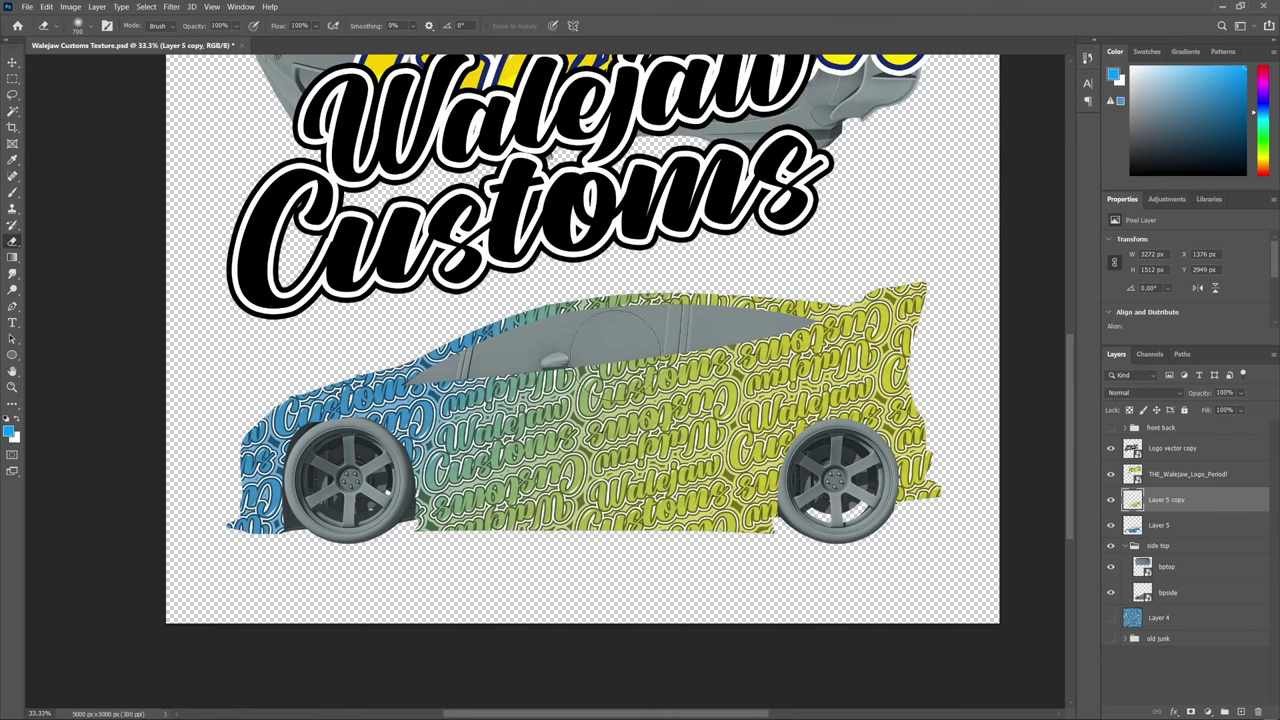
# Enlarge the eraser to 4600 px and fade the yellow-green pattern over the doors so the blend shifts toward the rear
pyautogui.press(']')
pyautogui.press(']')
pyautogui.press(']')
pyautogui.press(']')
pyautogui.press(']')
pyautogui.press(']')
pyautogui.press(']')
pyautogui.press(']')
pyautogui.press(']')
pyautogui.press(']')
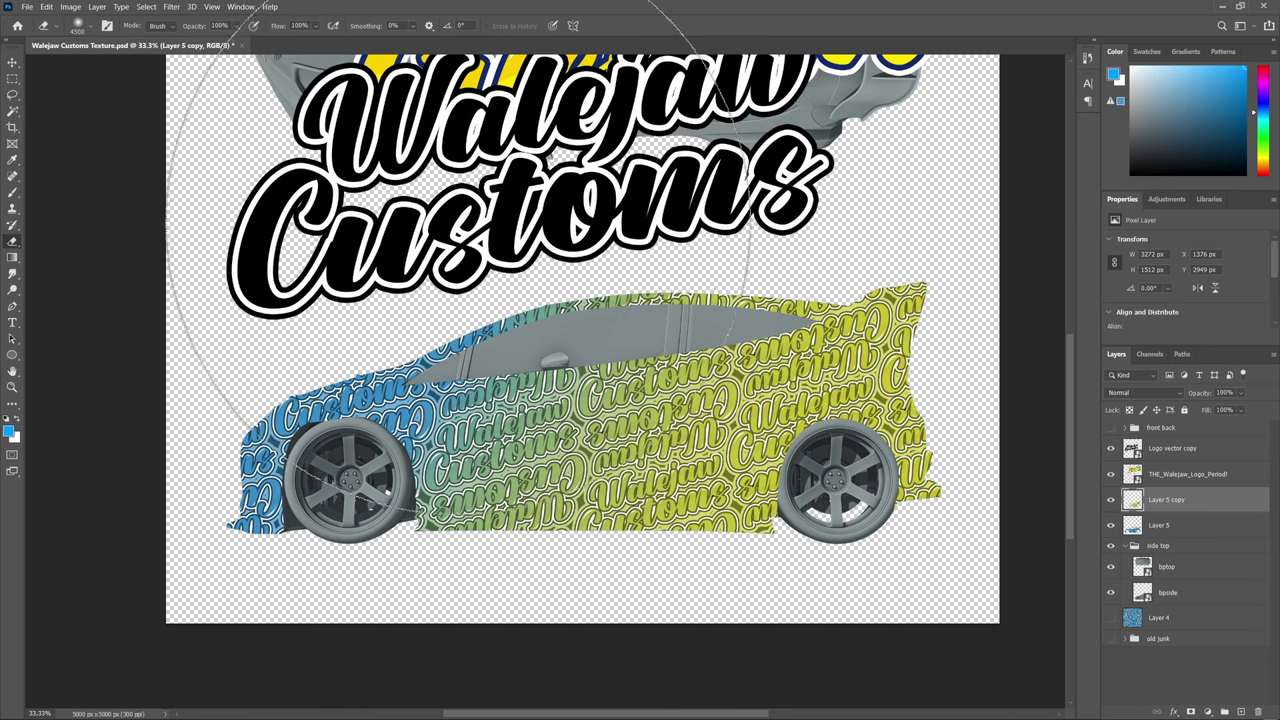
pyautogui.press(']')
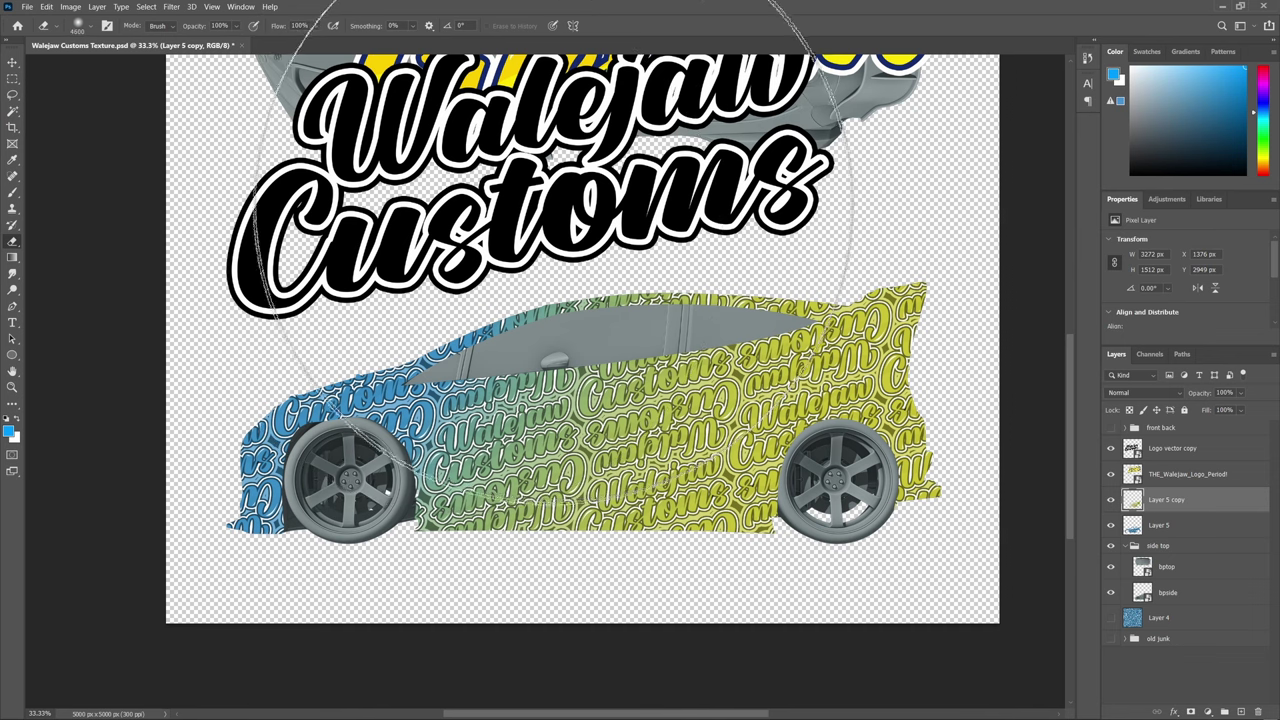
pyautogui.click(680, 408)
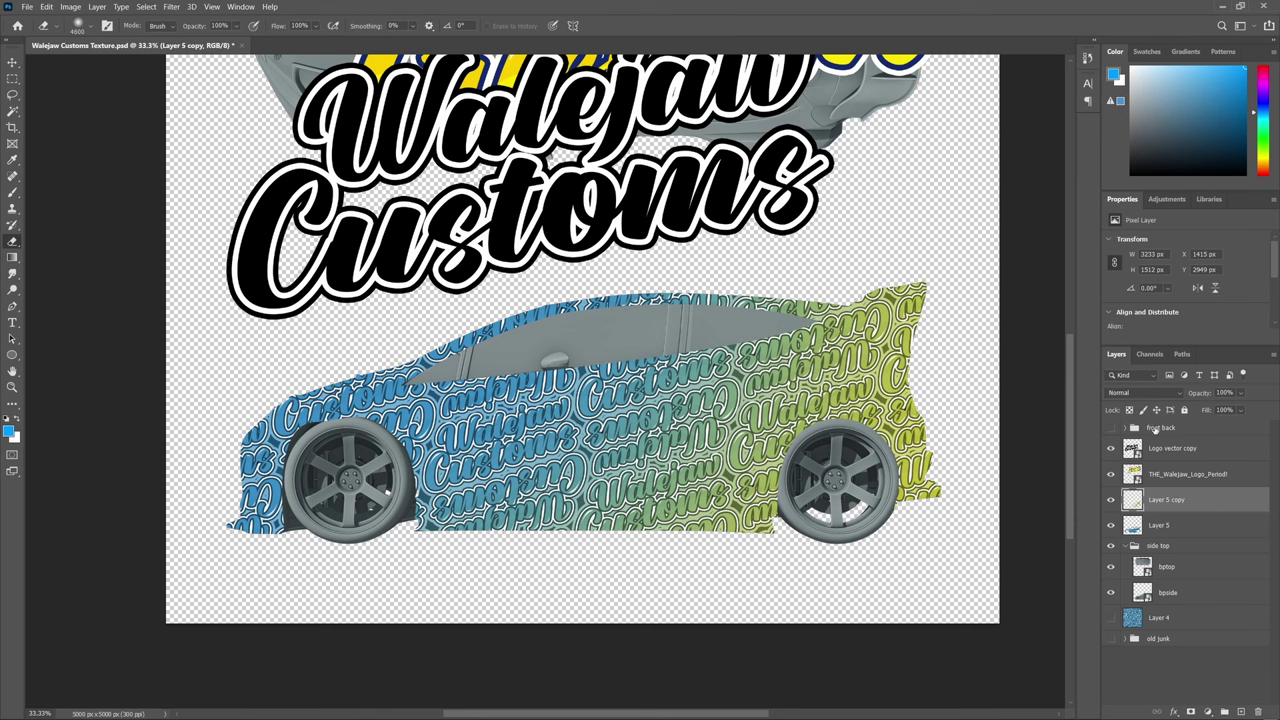
# Duplicate Layer 5 with the original hidden, and erase the copy's pattern over the front end using a soft 1000 px eraser
pyautogui.click(1200, 528)
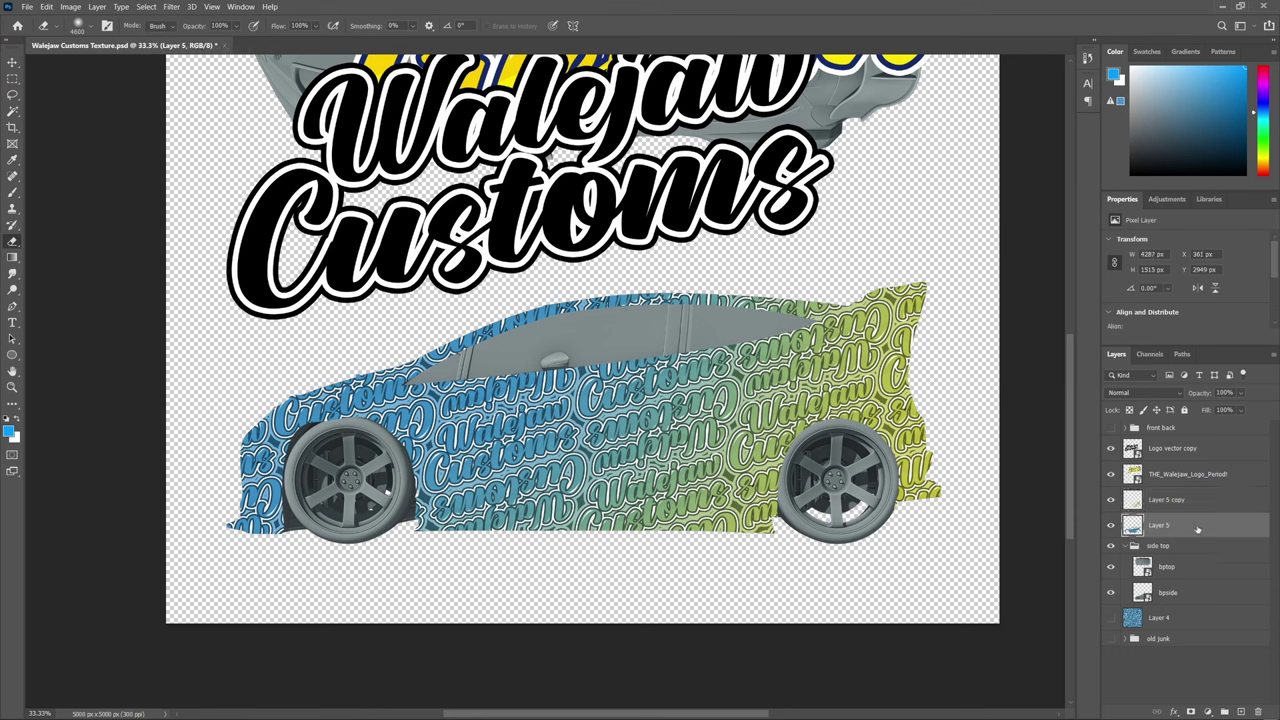
pyautogui.hotkey('ctrl', 'j')
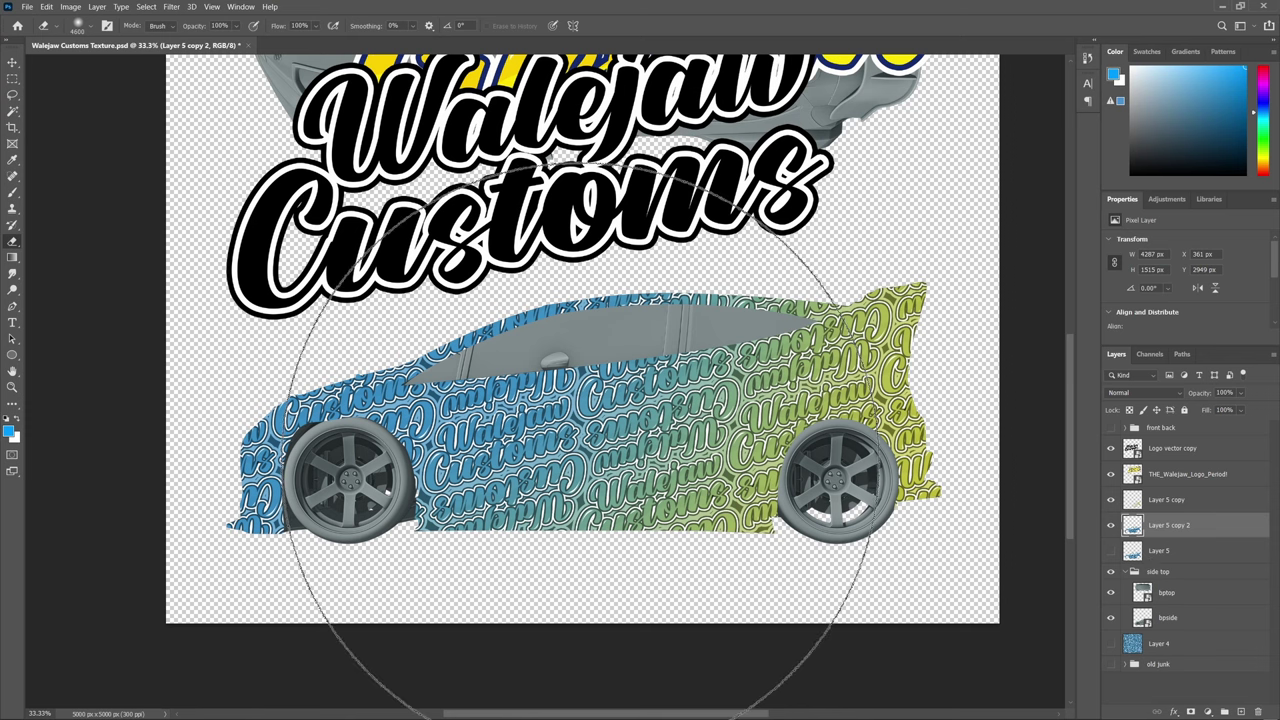
pyautogui.press('[')
pyautogui.press('[')
pyautogui.press('[')
pyautogui.press('[')
pyautogui.press('[')
pyautogui.press('[')
pyautogui.press('[')
pyautogui.press('[')
pyautogui.press('[')
pyautogui.press('[')
pyautogui.press('[')
pyautogui.press('[')
pyautogui.press('[')
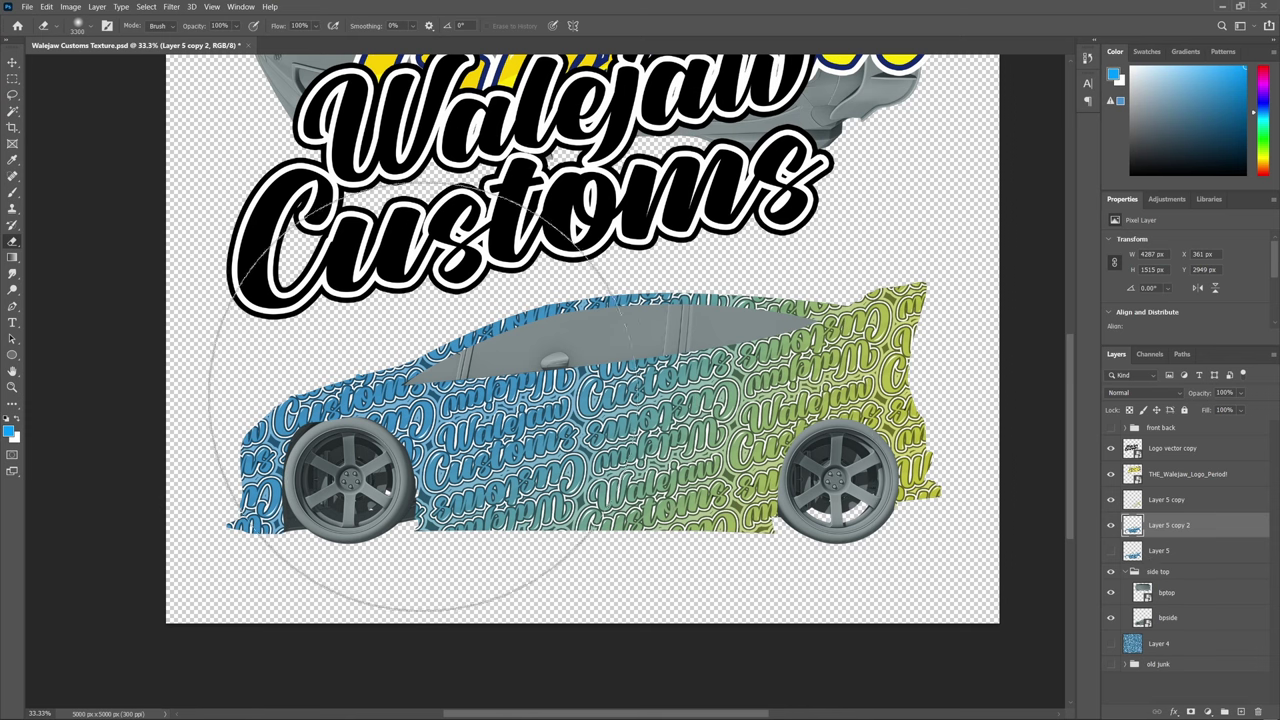
pyautogui.press('[')
pyautogui.press('[')
pyautogui.press('[')
pyautogui.press('[')
pyautogui.press('[')
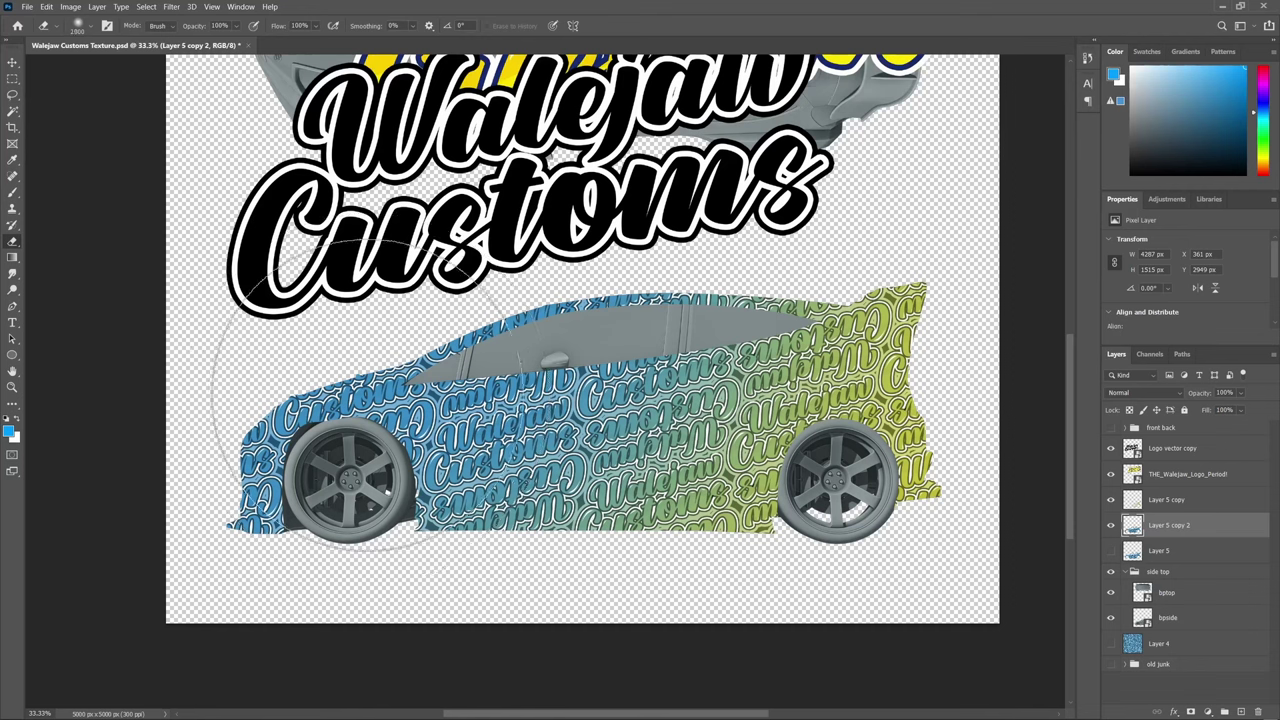
pyautogui.press('[')
pyautogui.press('[')
pyautogui.press('[')
pyautogui.press('[')
pyautogui.press('[')
pyautogui.press('[')
pyautogui.press('[')
pyautogui.press('[')
pyautogui.press('[')
pyautogui.press('[')
pyautogui.press('[')
pyautogui.press('[')
pyautogui.press('[')
pyautogui.press('[')
pyautogui.press('[')
pyautogui.press('[')
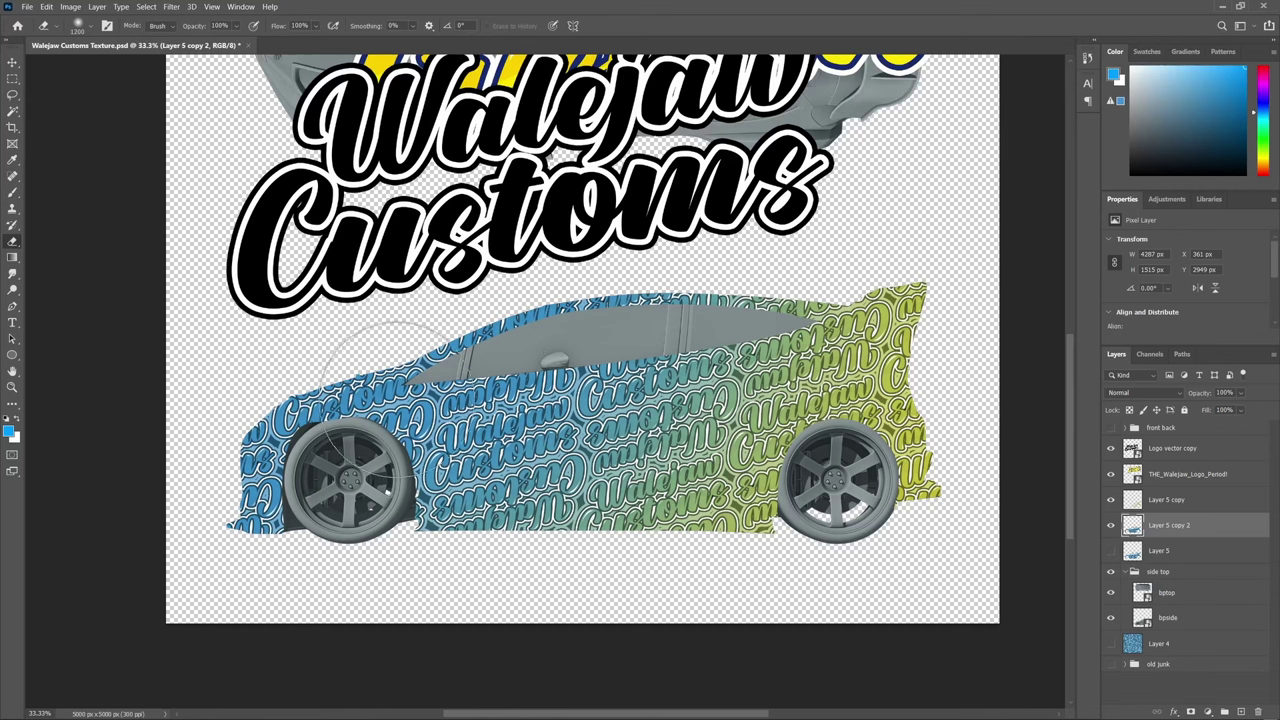
pyautogui.press('[')
pyautogui.press('[')
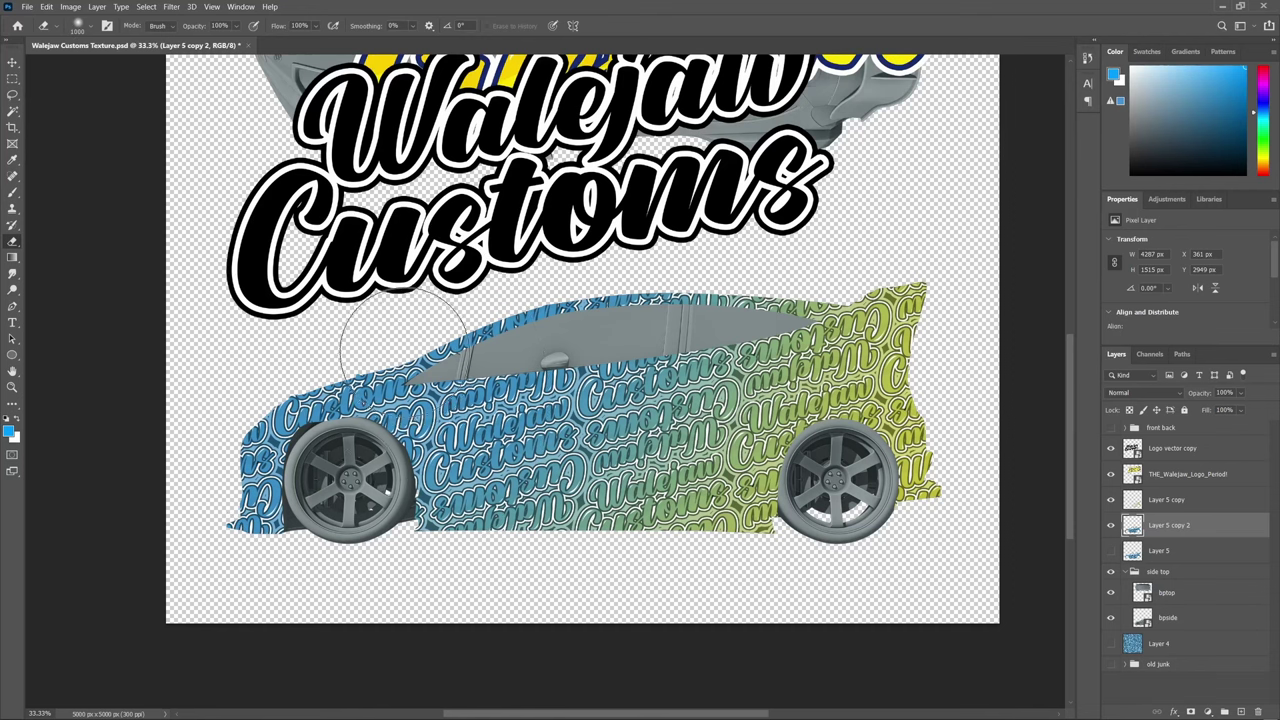
pyautogui.moveTo(402, 345)
pyautogui.mouseDown()
pyautogui.moveTo(389, 415)
pyautogui.moveTo(341, 427)
pyautogui.moveTo(315, 388)
pyautogui.moveTo(269, 445)
pyautogui.moveTo(261, 520)
pyautogui.moveTo(264, 427)
pyautogui.mouseUp()
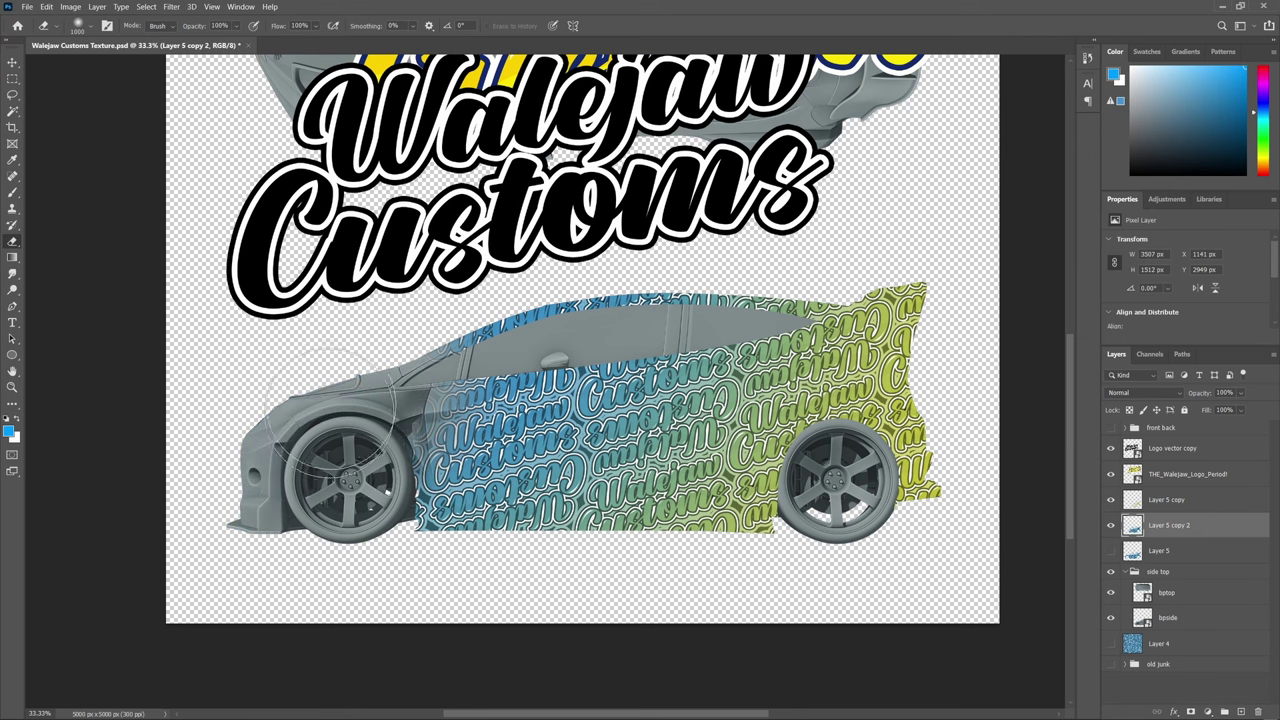
# Enlarge the eraser to 2800 px and fade the blue pattern over the windshield pillar and front door on Layer 5 copy 2
pyautogui.press(']')
pyautogui.press(']')
pyautogui.press(']')
pyautogui.press(']')
pyautogui.press(']')
pyautogui.press(']')
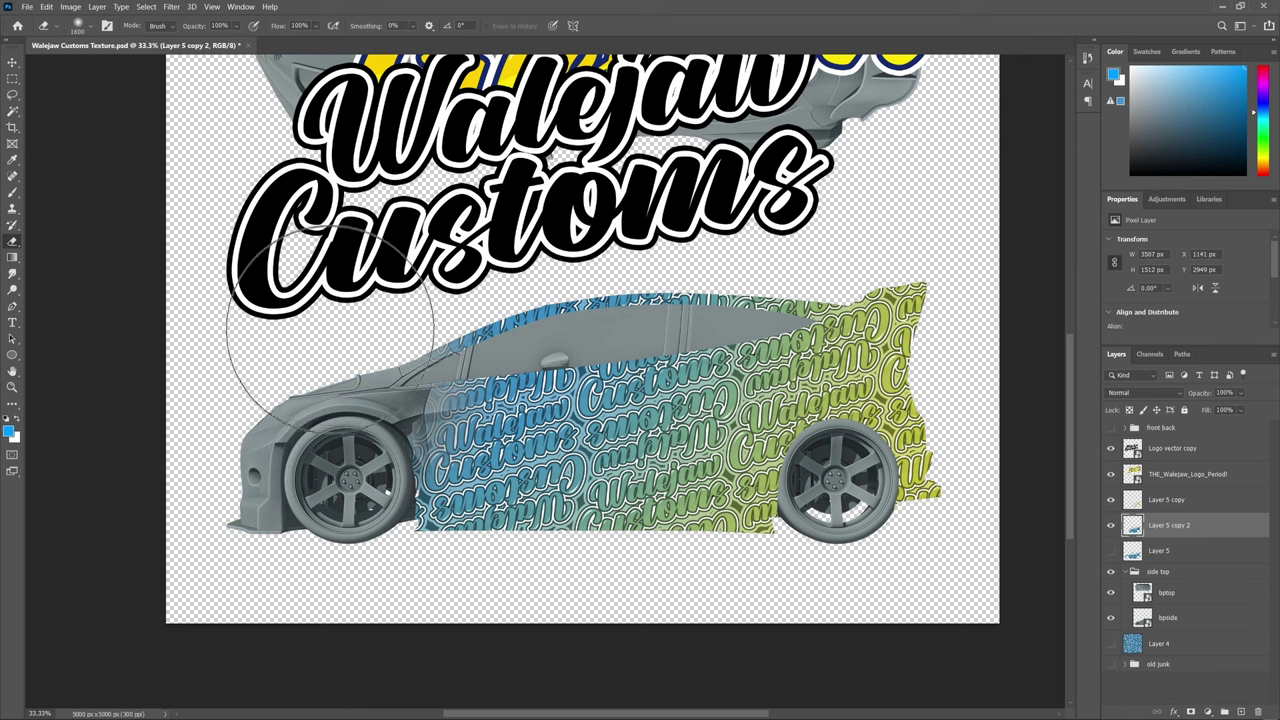
pyautogui.press(']')
pyautogui.press(']')
pyautogui.press(']')
pyautogui.press(']')
pyautogui.press(']')
pyautogui.press(']')
pyautogui.press(']')
pyautogui.press(']')
pyautogui.press(']')
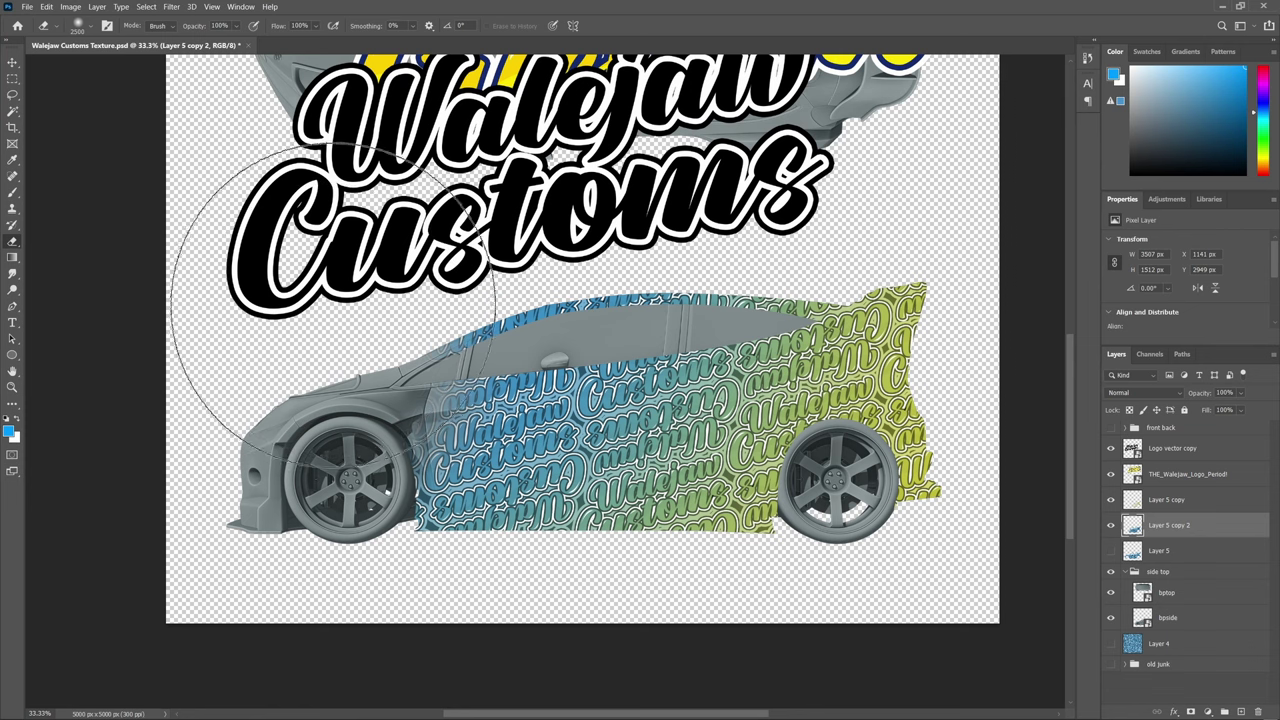
pyautogui.press(']')
pyautogui.press(']')
pyautogui.press(']')
pyautogui.click(426, 200)
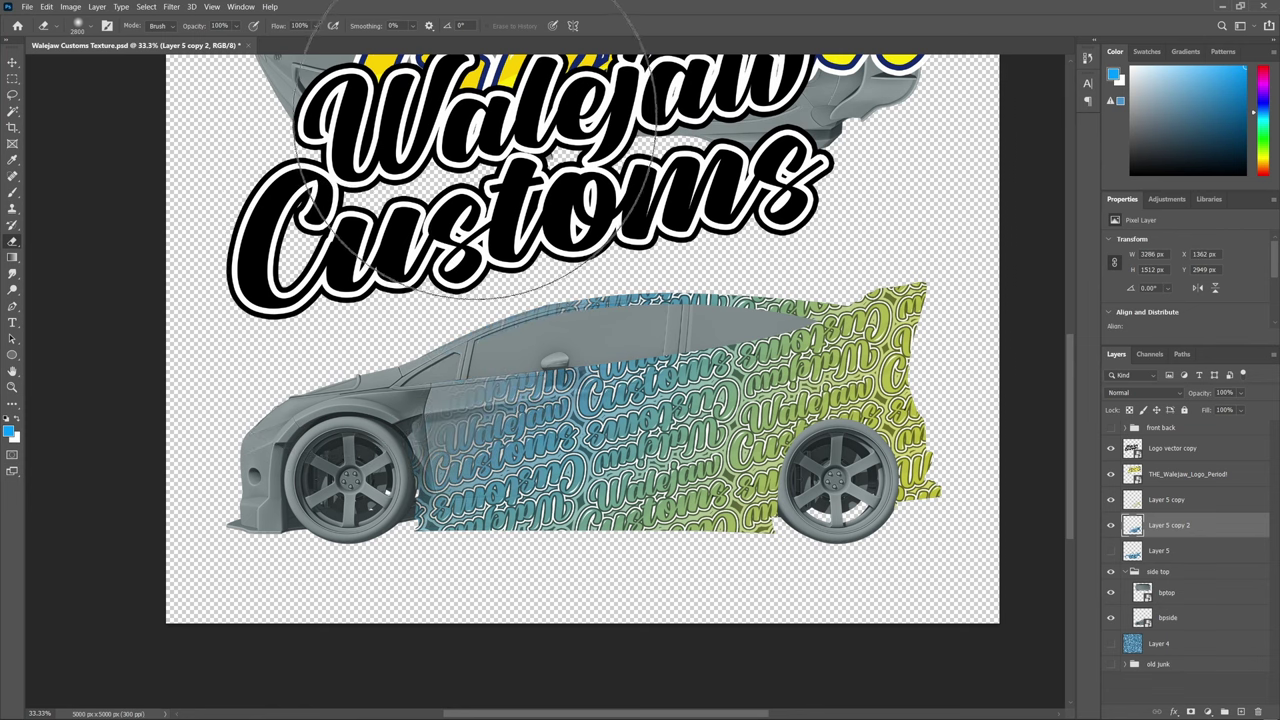
pyautogui.click(258, 382)
# Reduce the eraser to 500 px and erase the pattern along the front and middle of the roofline on Layer 5 copy 2
pyautogui.press('[')
pyautogui.press('[')
pyautogui.press('[')
pyautogui.press('[')
pyautogui.press('[')
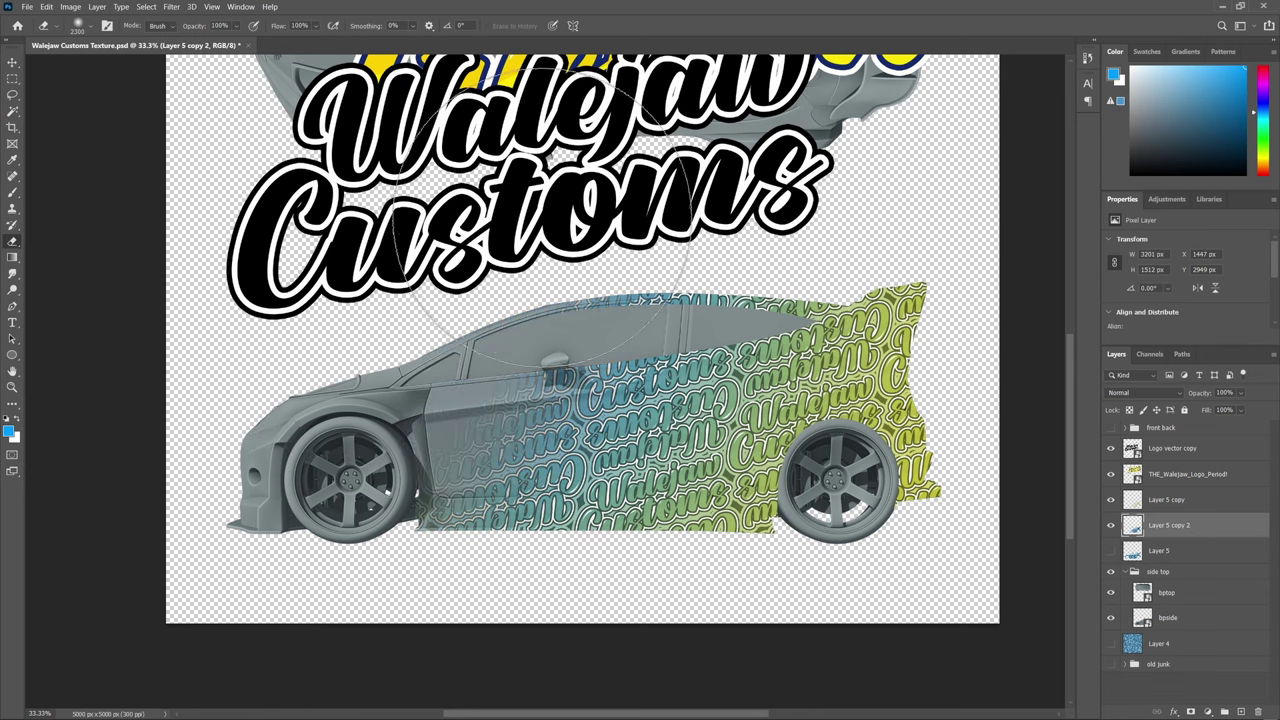
pyautogui.press('[')
pyautogui.press('[')
pyautogui.press('[')
pyautogui.press('[')
pyautogui.press('[')
pyautogui.press('[')
pyautogui.press('[')
pyautogui.press('[')
pyautogui.press('[')
pyautogui.press('[')
pyautogui.press('[')
pyautogui.press('[')
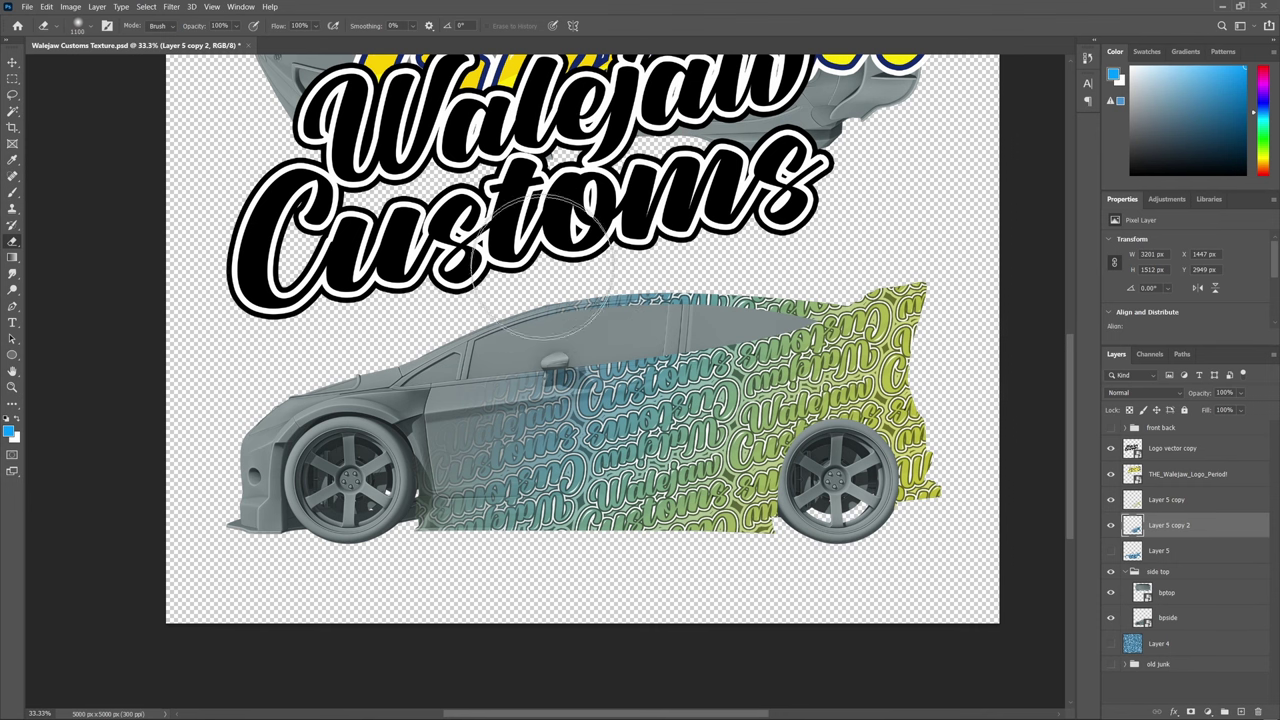
pyautogui.press('[')
pyautogui.press('[')
pyautogui.press('[')
pyautogui.press('[')
pyautogui.press('[')
pyautogui.press('[')
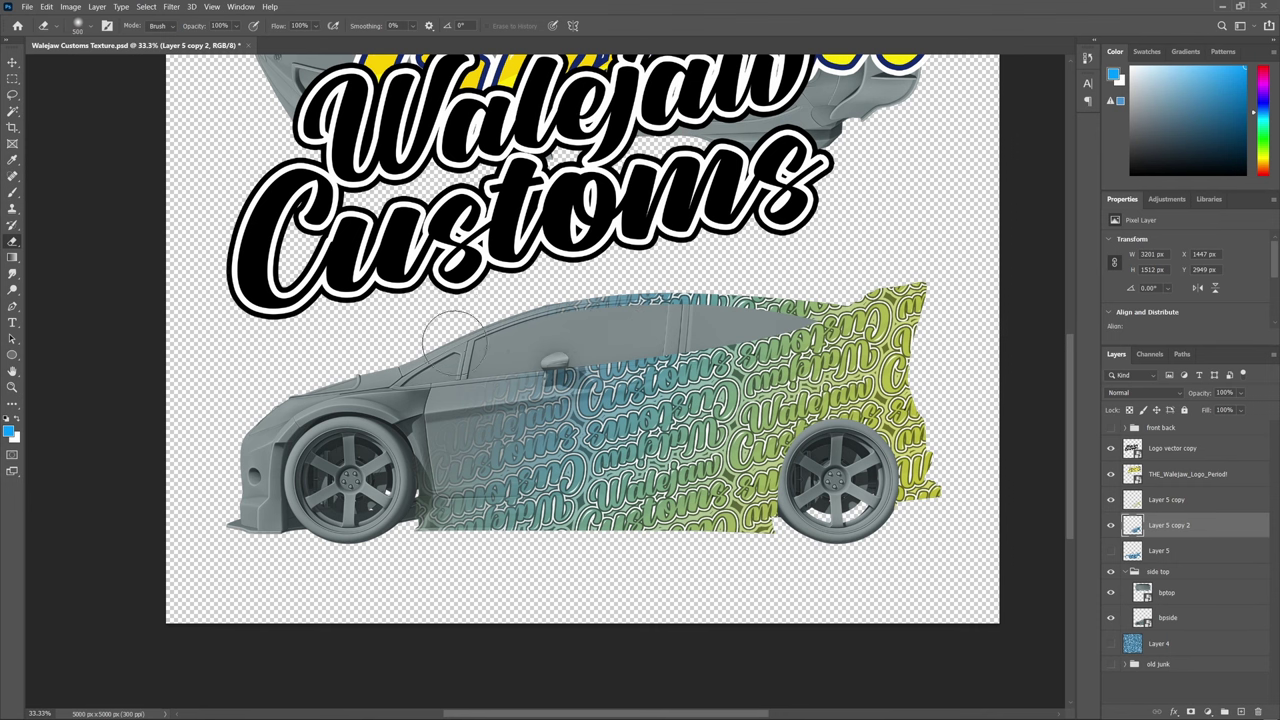
pyautogui.moveTo(475, 328)
pyautogui.mouseDown()
pyautogui.moveTo(561, 297)
pyautogui.moveTo(667, 290)
pyautogui.moveTo(662, 270)
pyautogui.moveTo(641, 268)
pyautogui.moveTo(619, 283)
pyautogui.moveTo(704, 272)
pyautogui.moveTo(584, 301)
pyautogui.moveTo(696, 294)
pyautogui.mouseUp()
# Erase the pattern along the rear roofline on both Layer 5 copy and Layer 5 copy 2
pyautogui.click(1160, 474)
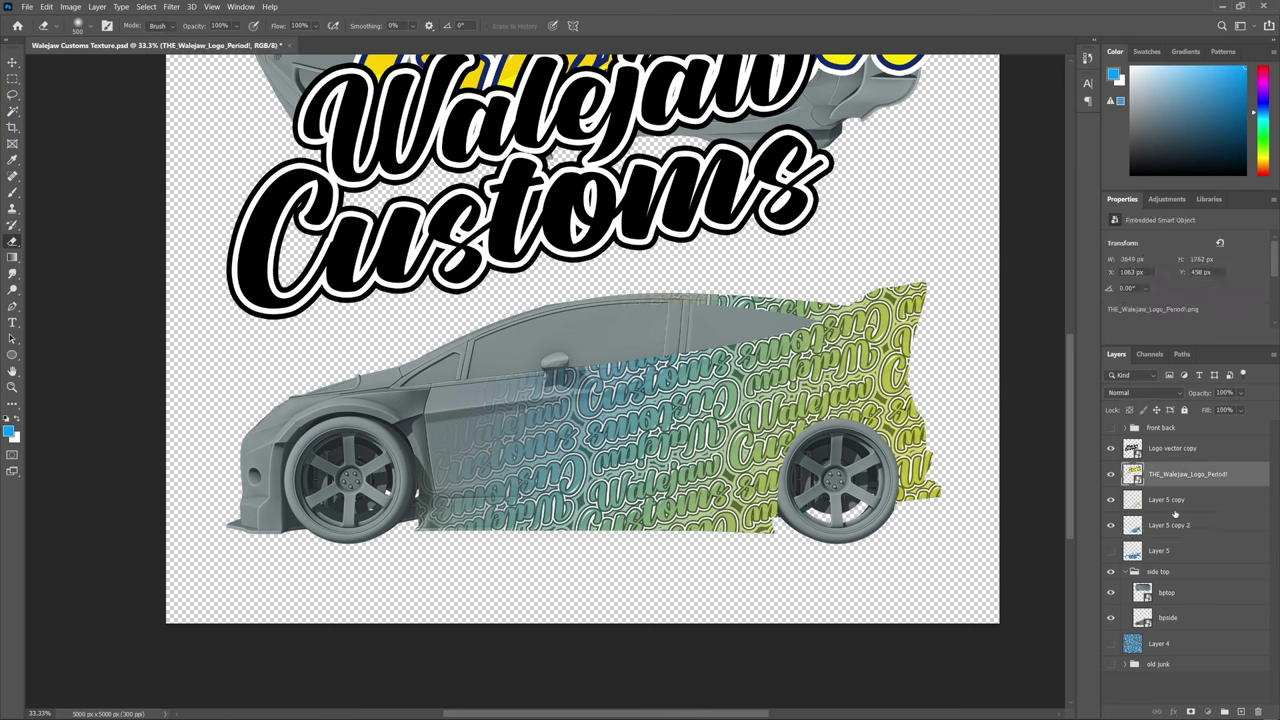
pyautogui.click(1174, 509)
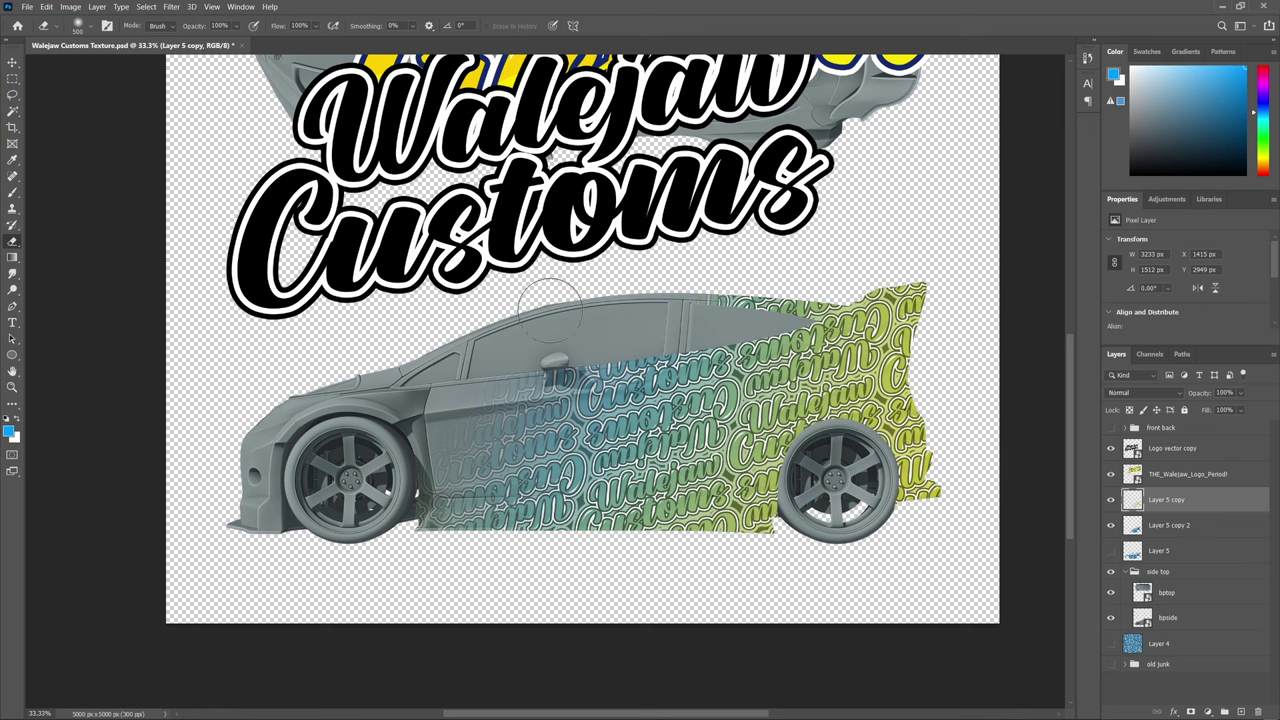
pyautogui.moveTo(723, 274)
pyautogui.mouseDown()
pyautogui.moveTo(788, 271)
pyautogui.moveTo(763, 277)
pyautogui.mouseUp()
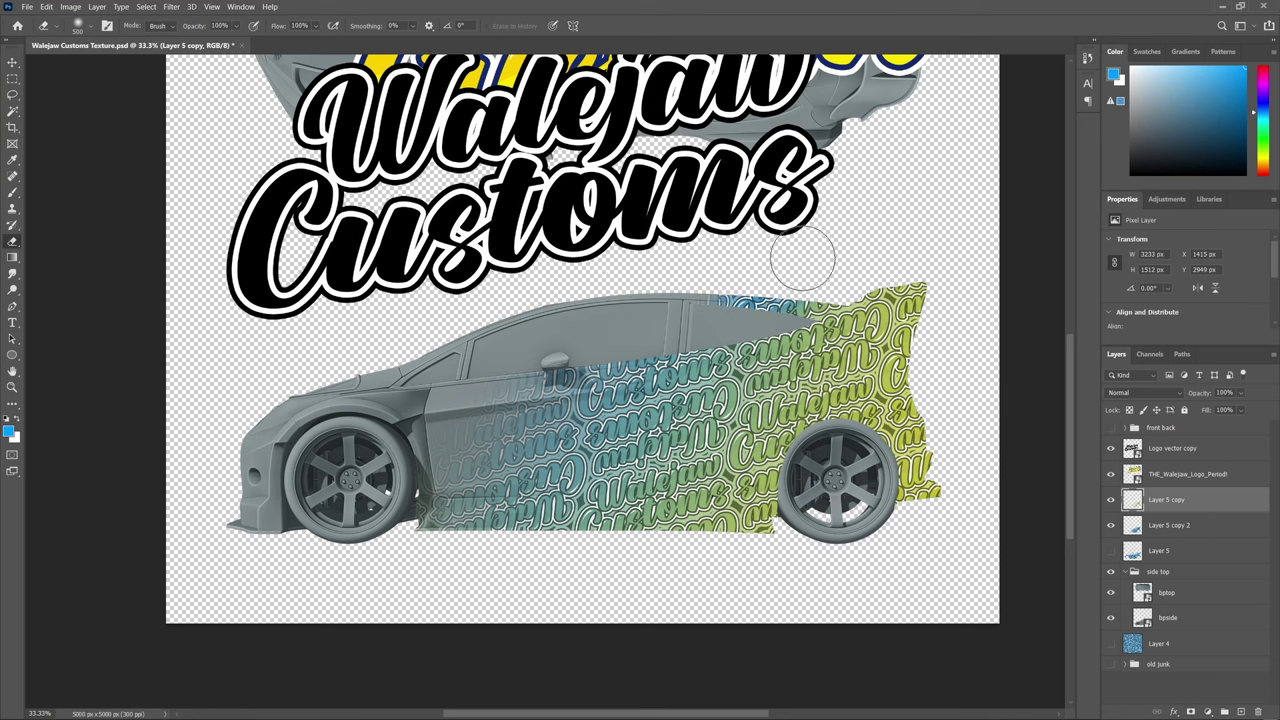
pyautogui.click(1160, 526)
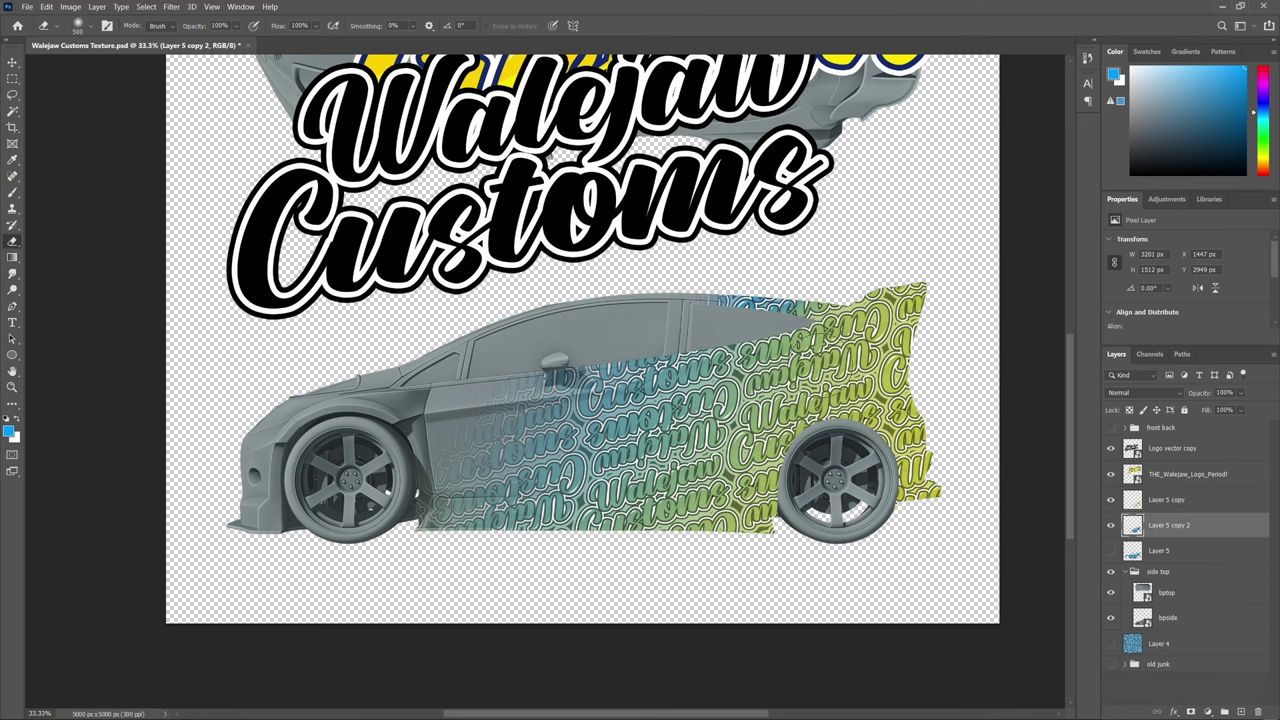
pyautogui.moveTo(744, 272)
pyautogui.mouseDown()
pyautogui.moveTo(706, 268)
pyautogui.moveTo(806, 271)
pyautogui.mouseUp()
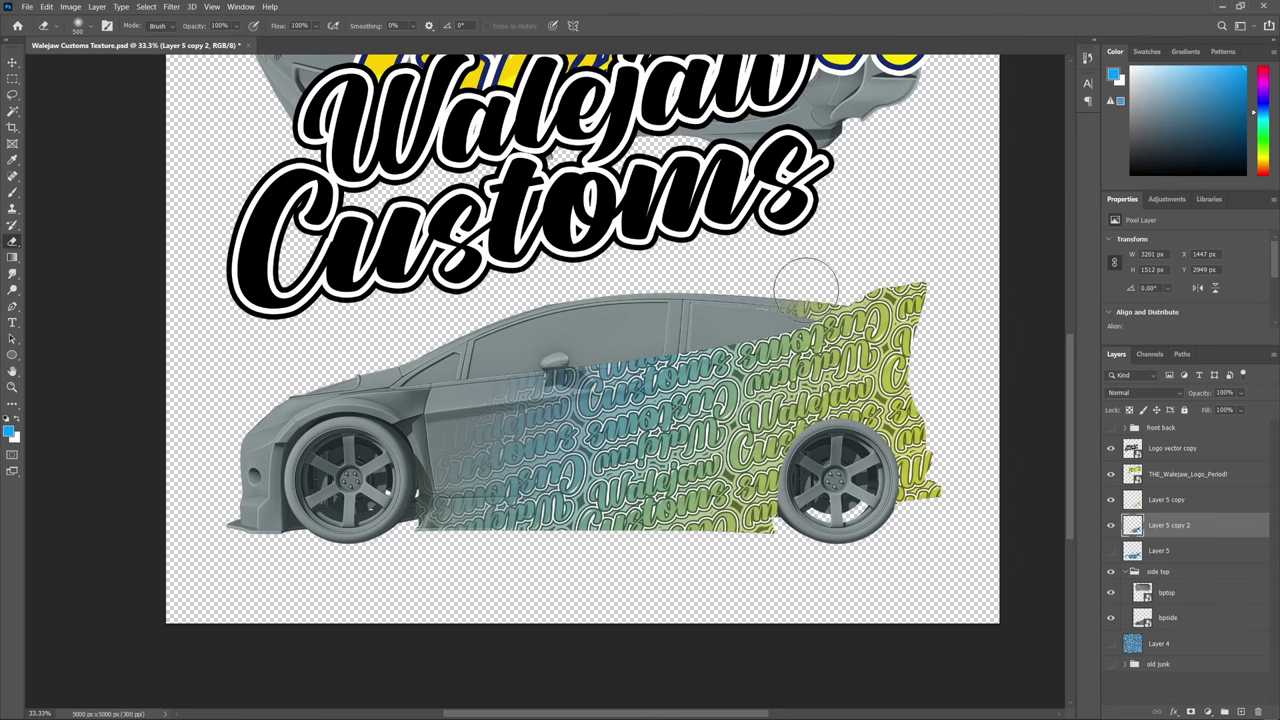
# Erase the leftover pattern along the roof edge above the rear side window on Layer 5 copy with a 125 px eraser
pyautogui.scroll(3, 805, 283)
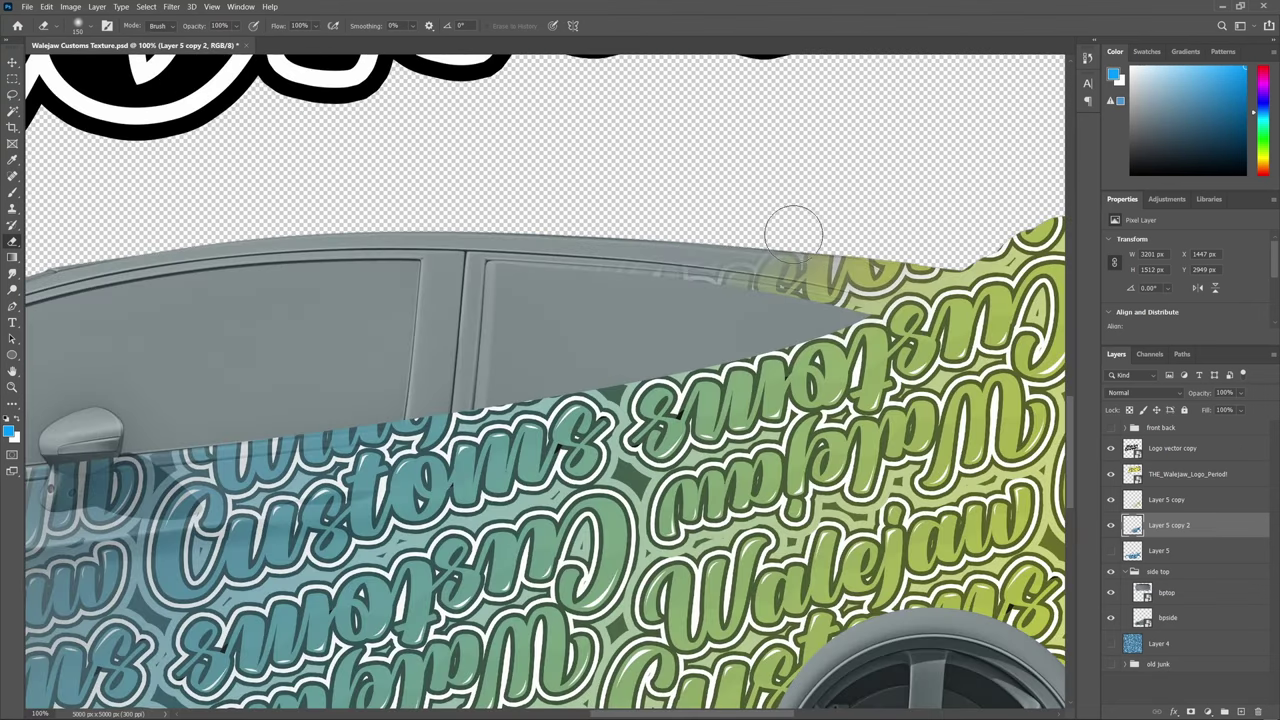
pyautogui.click(1188, 500)
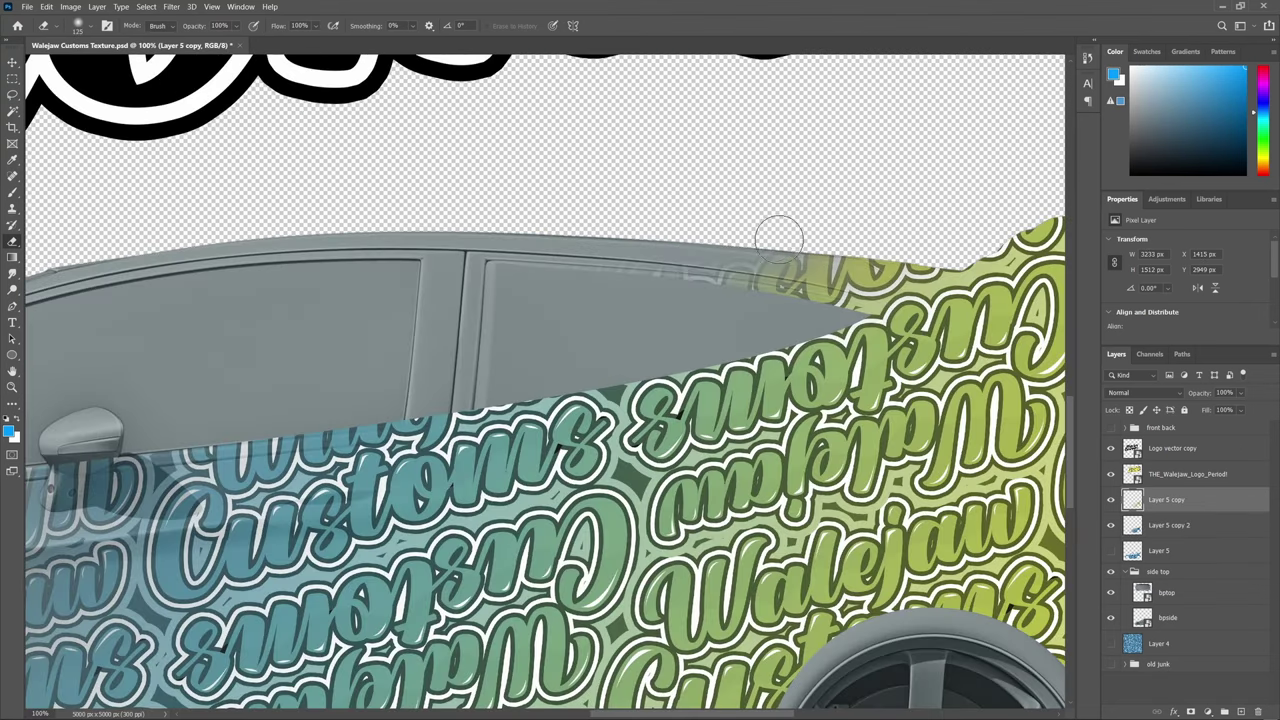
pyautogui.moveTo(789, 240)
pyautogui.mouseDown()
pyautogui.moveTo(897, 234)
pyautogui.moveTo(871, 240)
pyautogui.moveTo(929, 246)
pyautogui.moveTo(914, 229)
pyautogui.moveTo(897, 268)
pyautogui.mouseUp()
pyautogui.click(1173, 527)
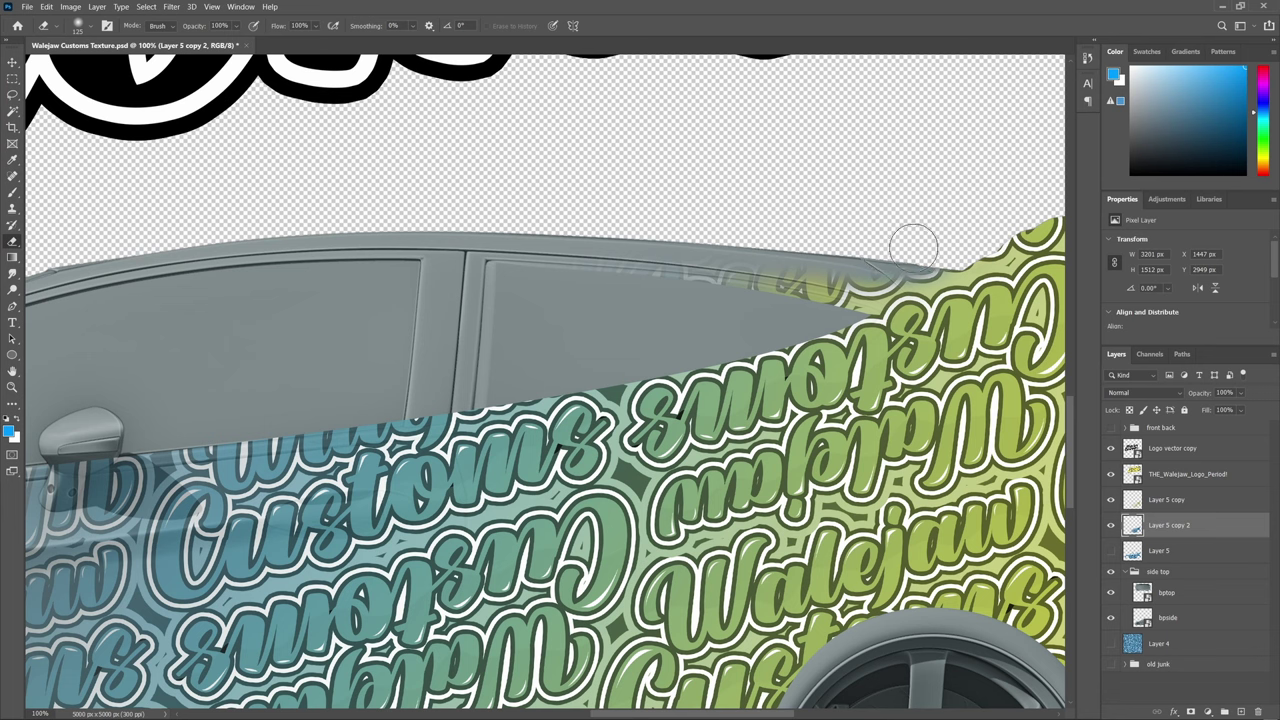
# Erase the pattern over the rear bumper and spoiler on Layer 5 copy and Layer 5 copy 2 with a 300 px eraser
pyautogui.scroll(-1, 740, 355)
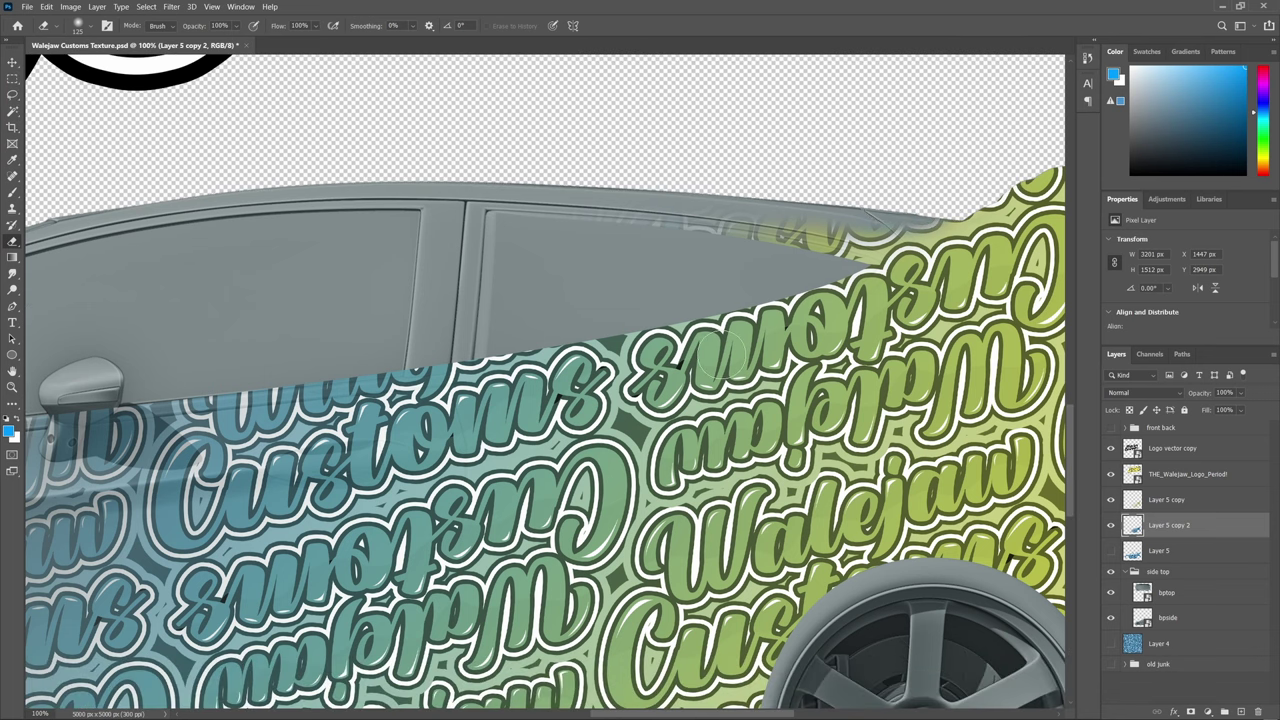
pyautogui.press('z')
pyautogui.press('alt')
pyautogui.keyDown('alt'); pyautogui.click(672, 369); pyautogui.keyUp('alt')
pyautogui.keyDown('alt'); pyautogui.click(660, 350); pyautogui.keyUp('alt')
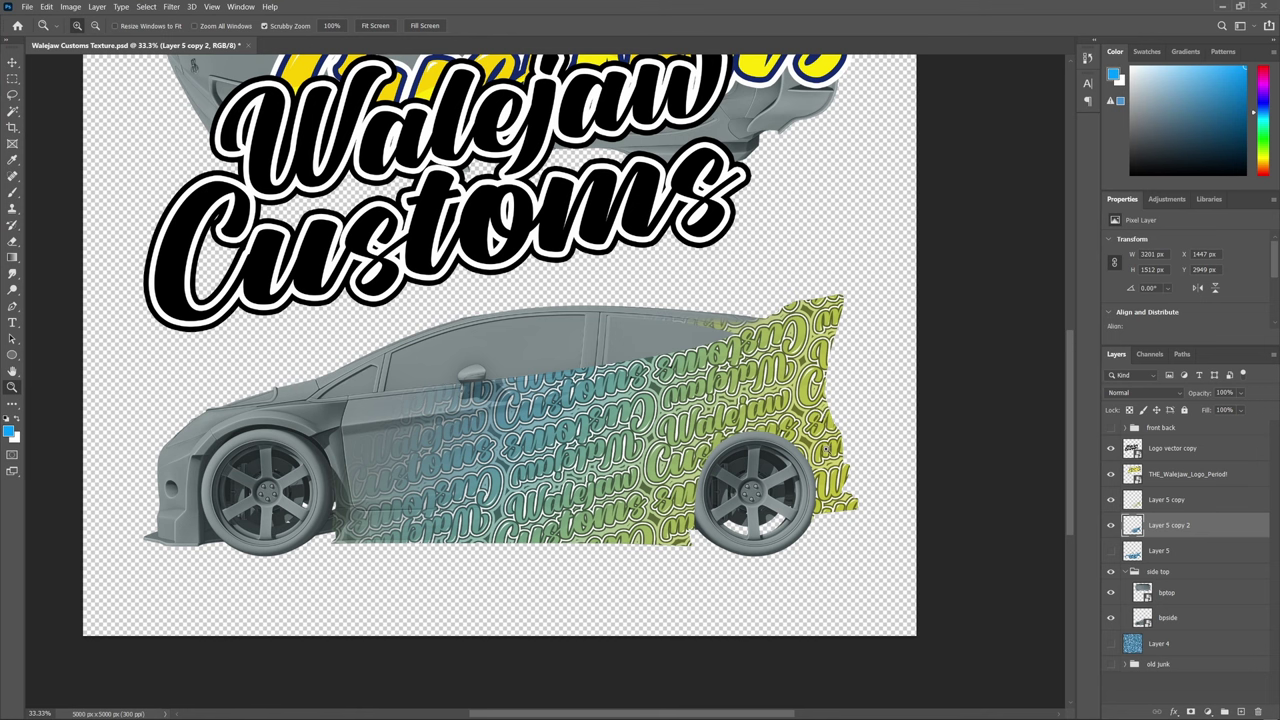
pyautogui.press('e')
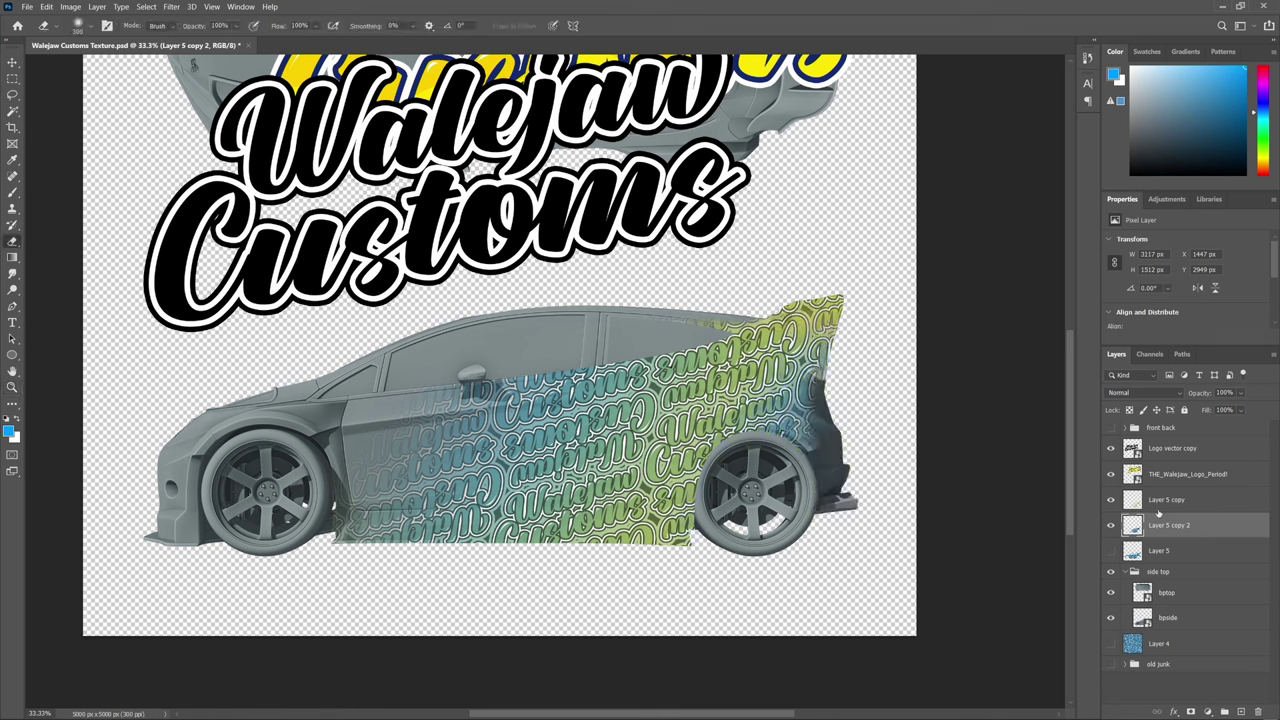
pyautogui.click(1175, 500)
pyautogui.moveTo(763, 294)
pyautogui.mouseDown()
pyautogui.moveTo(849, 294)
pyautogui.moveTo(790, 300)
pyautogui.moveTo(826, 334)
pyautogui.moveTo(806, 338)
pyautogui.moveTo(821, 347)
pyautogui.mouseUp()
pyautogui.hotkey('alt', '[')
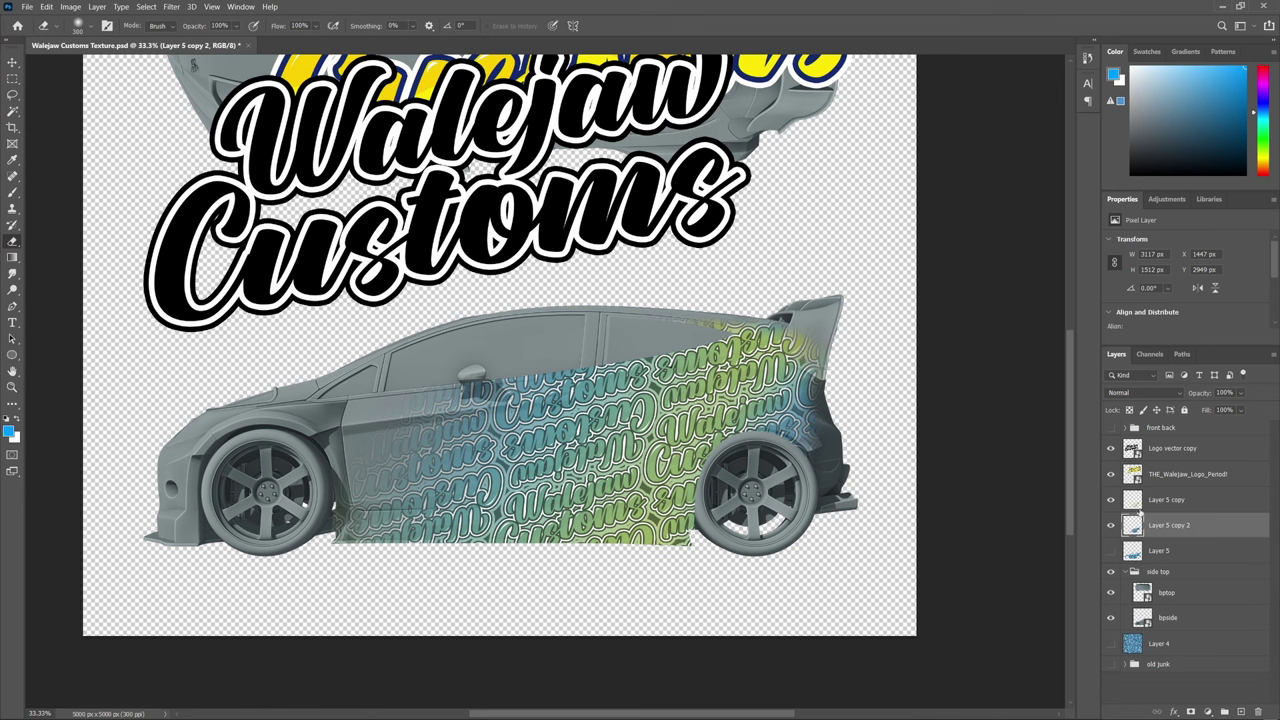
pyautogui.click(1166, 499)
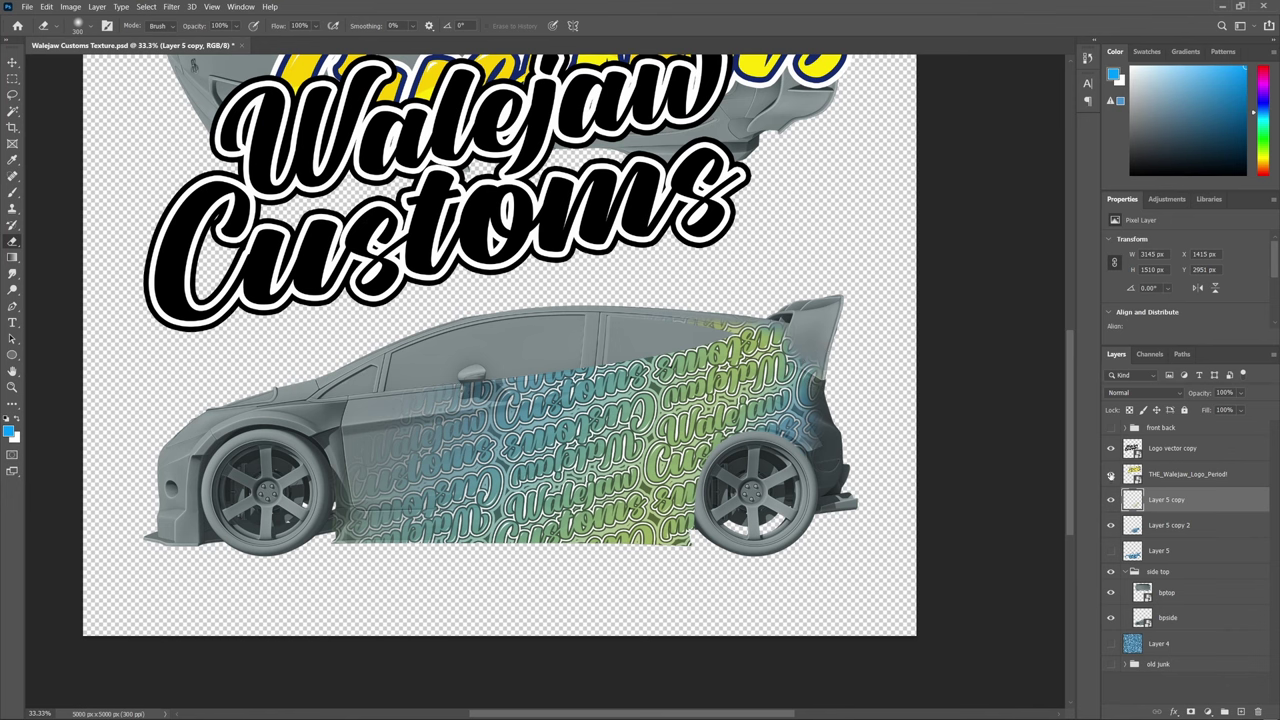
# Move the yellow Walejaw Customs logo from the car's top view down onto the side view
pyautogui.scroll(1, 702, 450)
pyautogui.scroll(3, 613, 384)
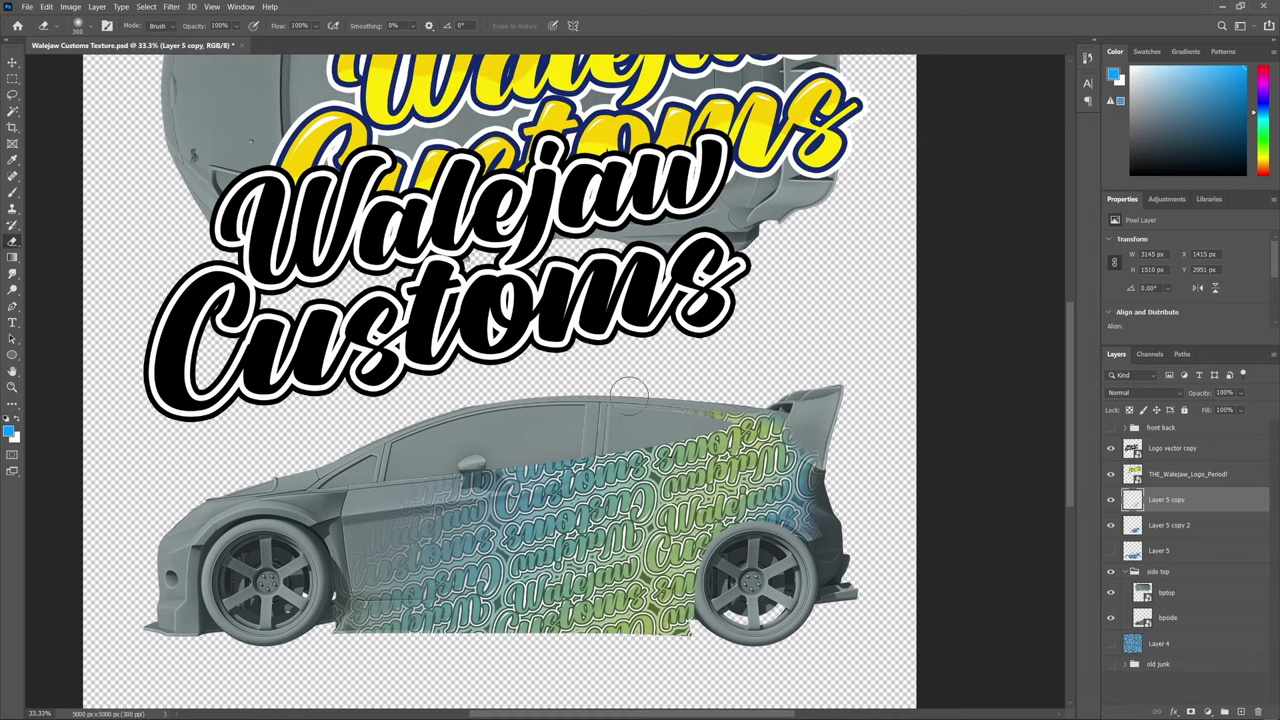
pyautogui.press('v')
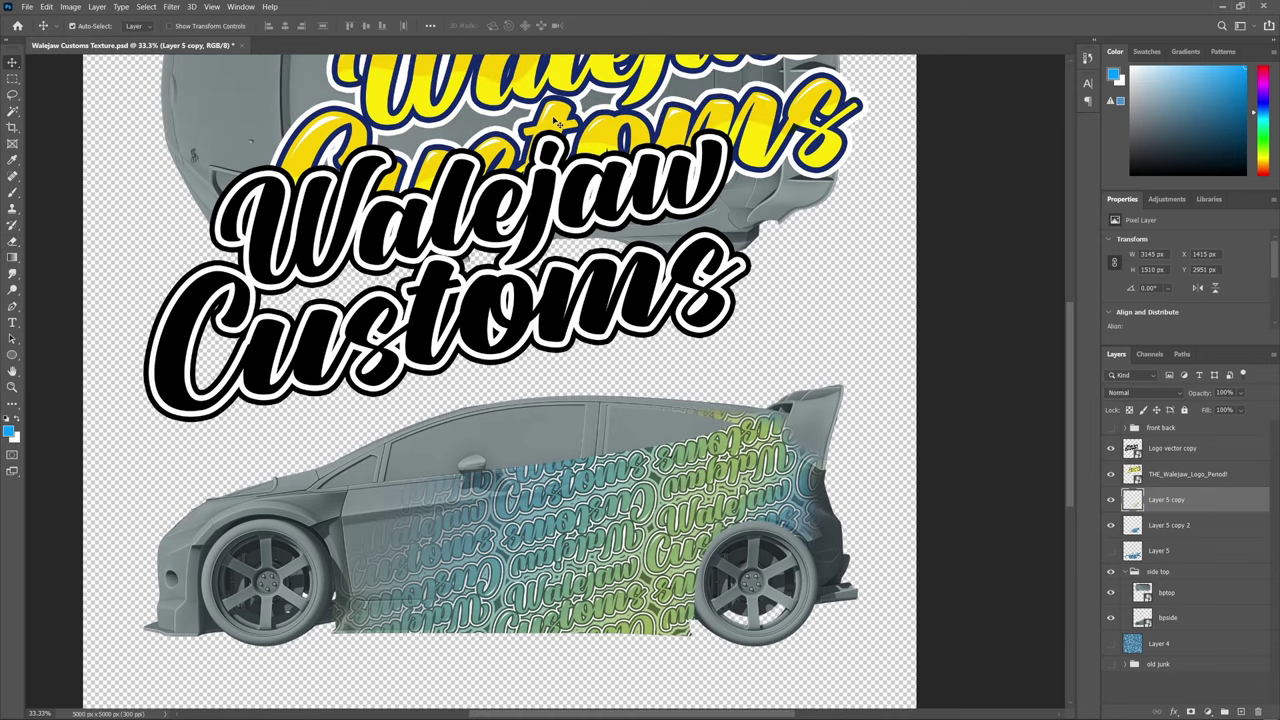
pyautogui.click(557, 120)
pyautogui.moveTo(557, 118); pyautogui.dragTo(572, 548)
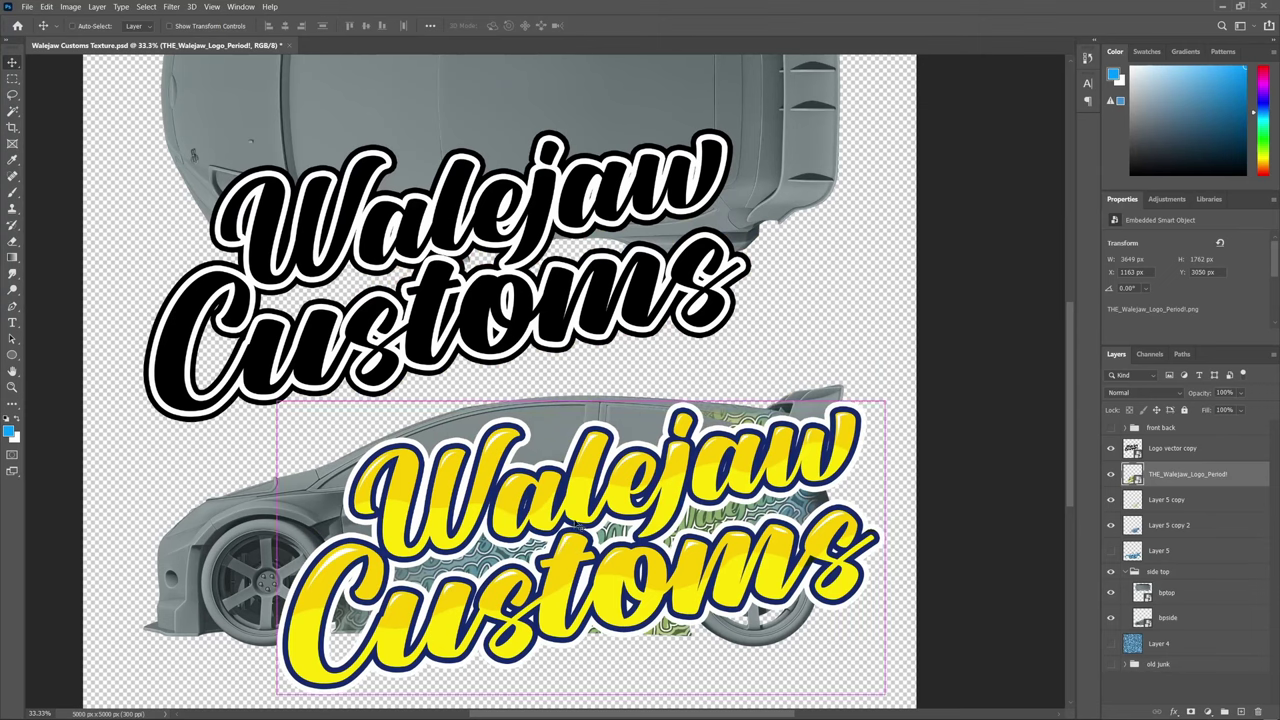
# Scale the yellow logo to 50.63%, rotate it to -18.12° and place it from the rear door up over the rear fender
pyautogui.hotkey('ctrl', 't')
pyautogui.moveTo(918, 377); pyautogui.dragTo(607, 504)
pyautogui.moveTo(524, 647); pyautogui.dragTo(697, 538)
pyautogui.moveTo(812, 419); pyautogui.dragTo(752, 392)
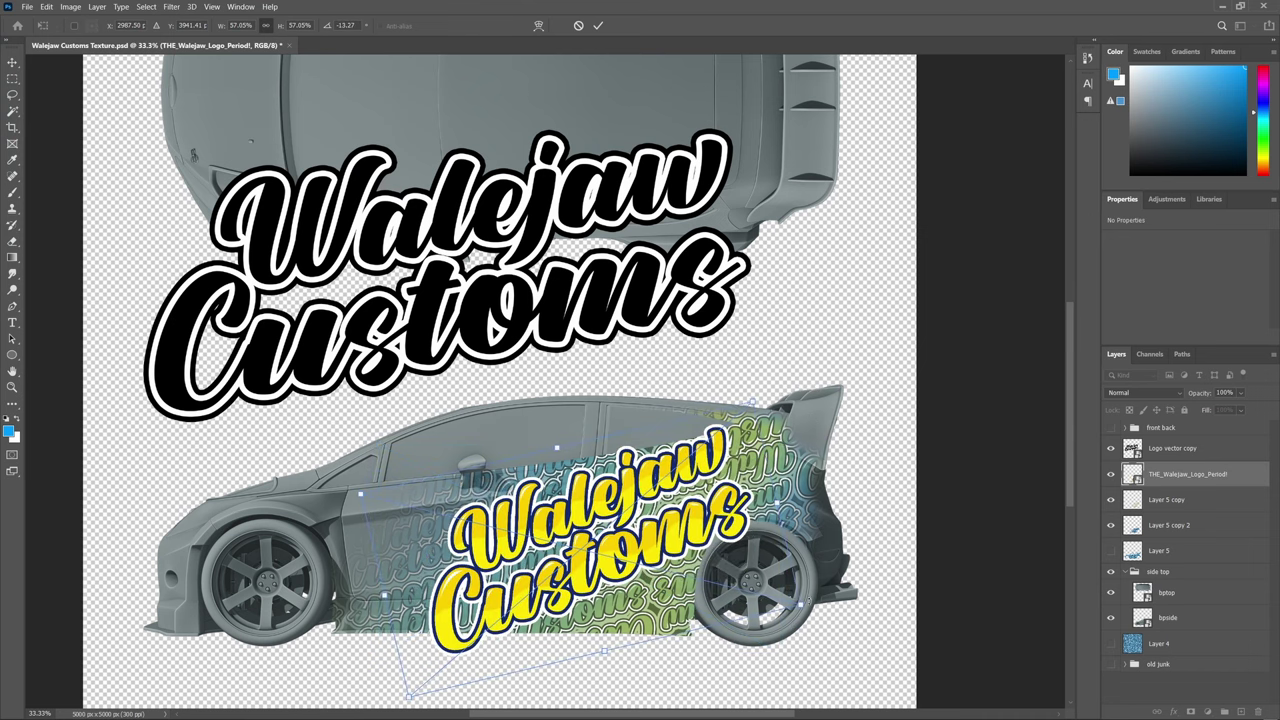
pyautogui.moveTo(808, 600); pyautogui.dragTo(749, 595)
pyautogui.moveTo(567, 590); pyautogui.dragTo(710, 549)
pyautogui.moveTo(842, 374); pyautogui.dragTo(834, 356)
pyautogui.moveTo(825, 371); pyautogui.dragTo(826, 371)
pyautogui.moveTo(733, 469); pyautogui.dragTo(748, 446)
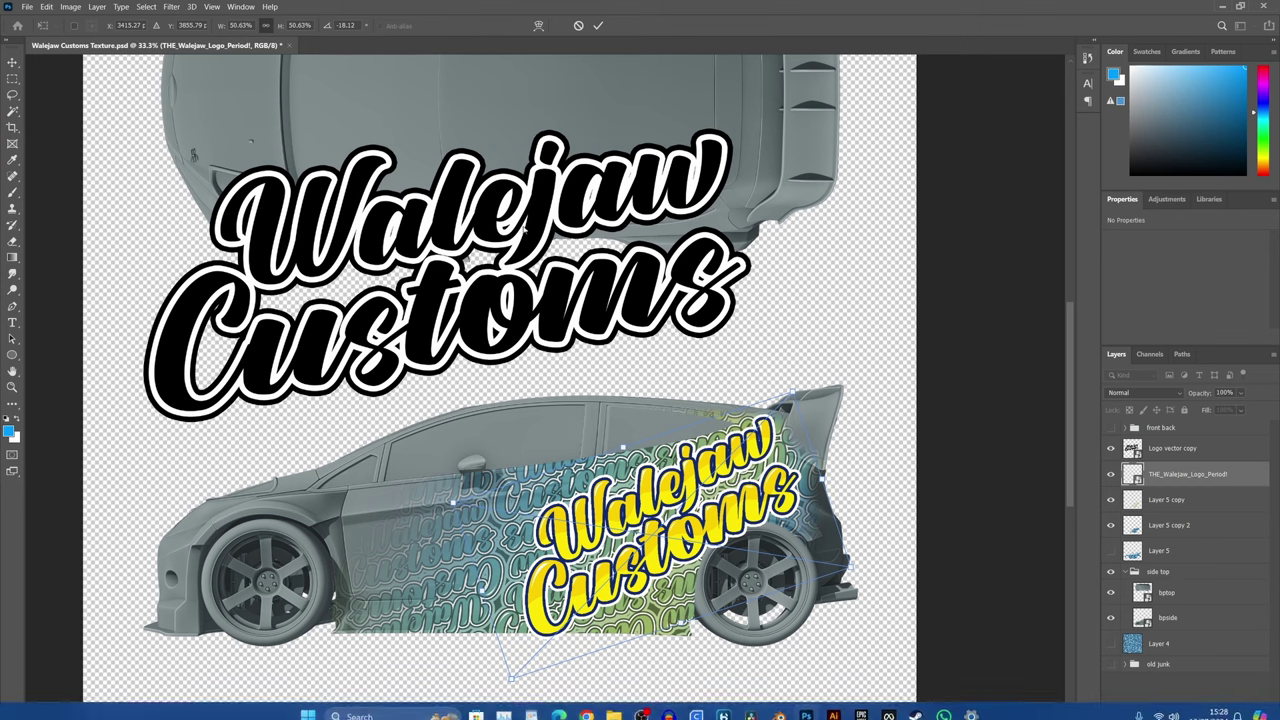
pyautogui.click(598, 25)
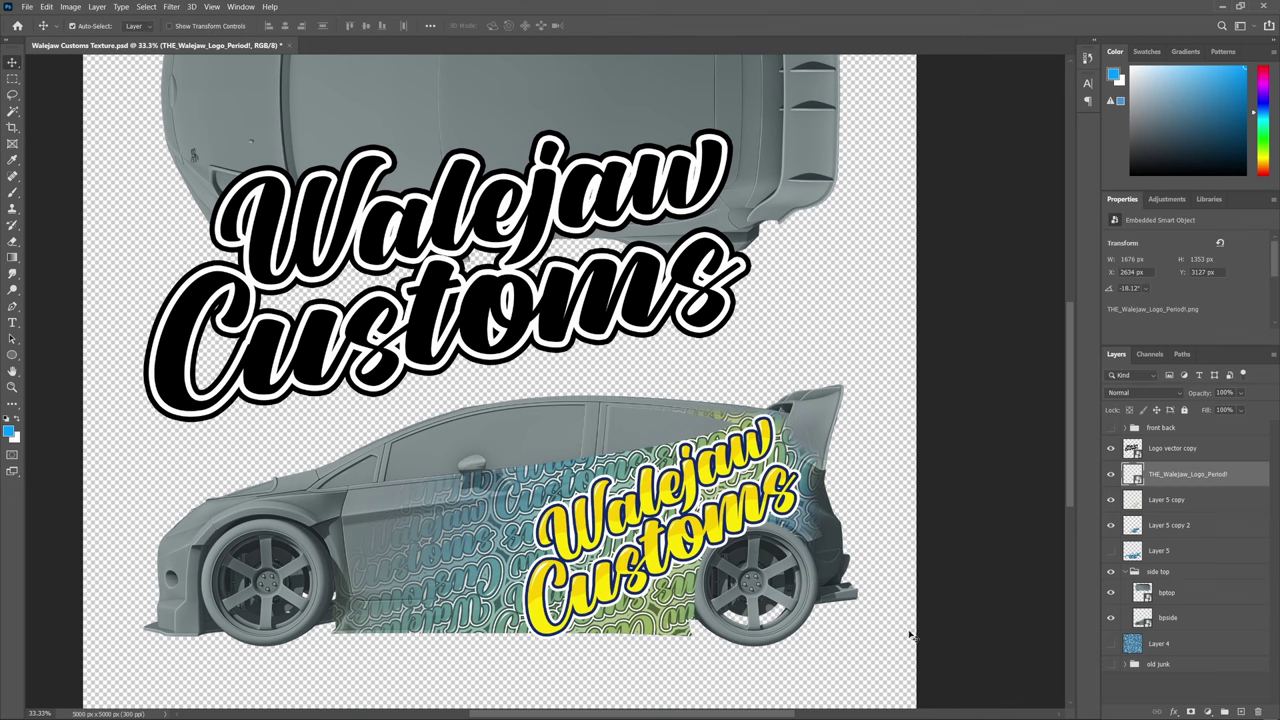
# Add a black drop shadow to the yellow logo layer with a 126° angle and 26 px distance
pyautogui.doubleClick(1246, 481)
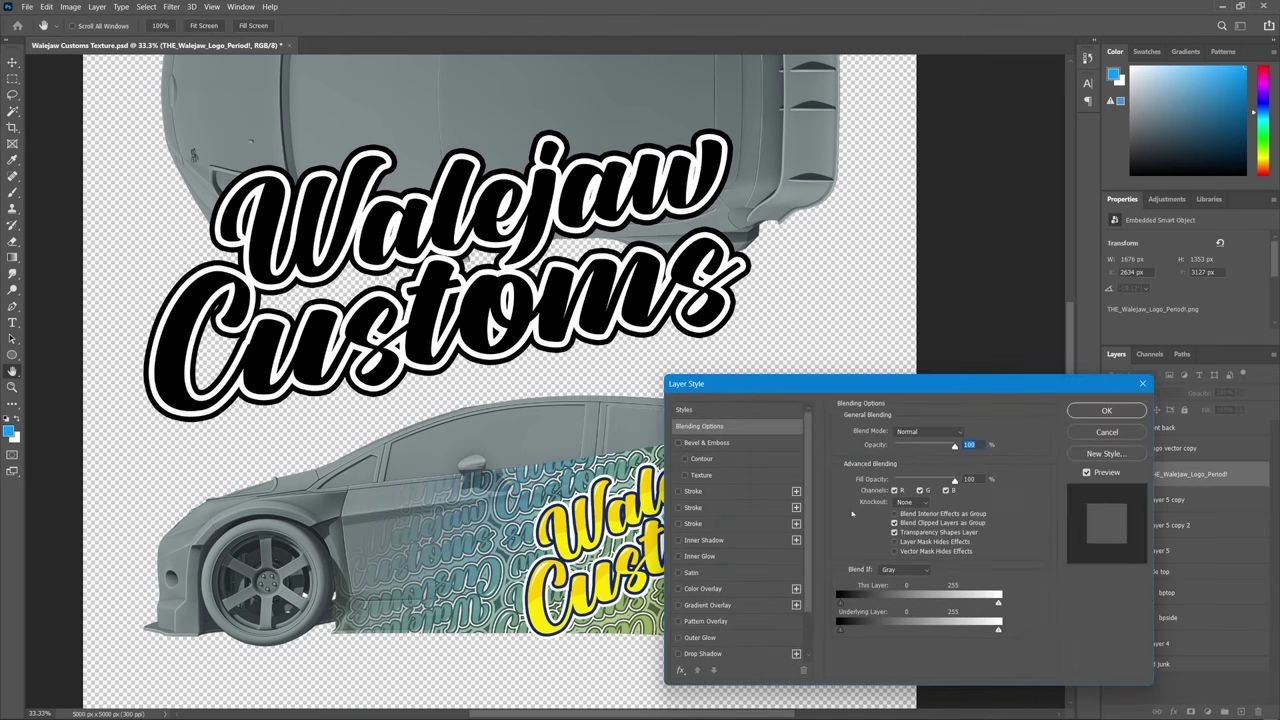
pyautogui.click(680, 654)
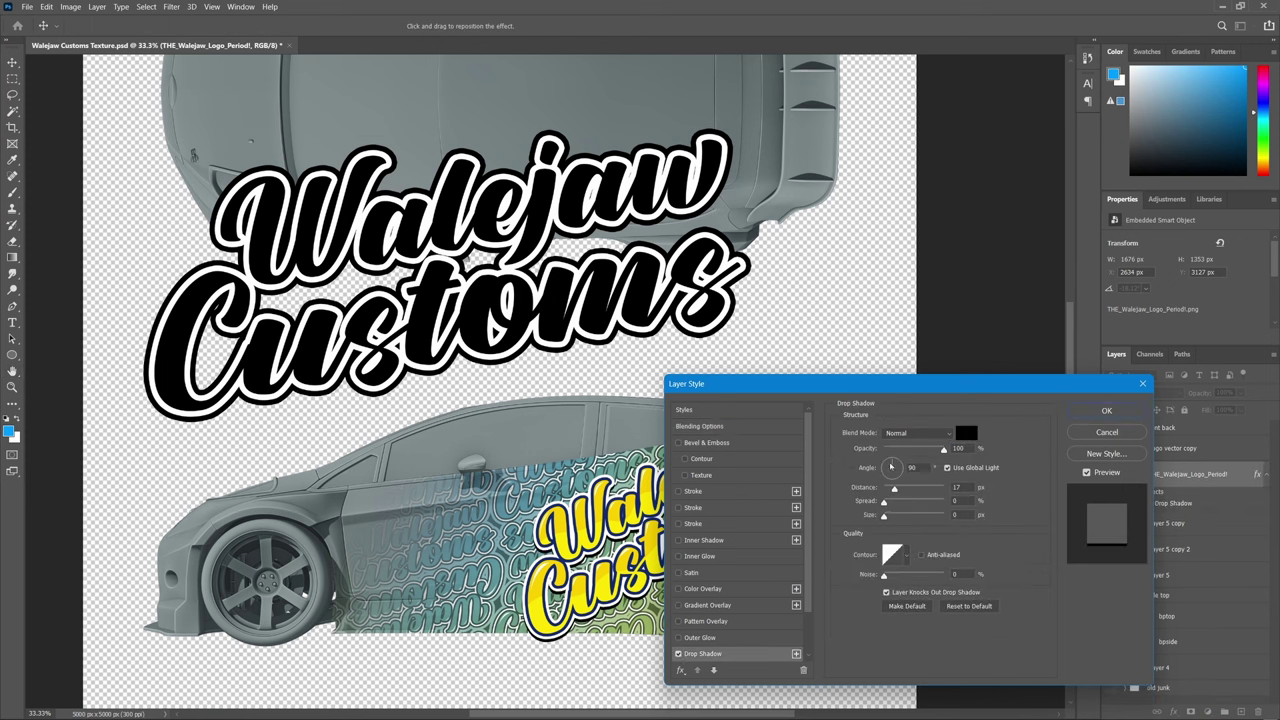
pyautogui.click(888, 461)
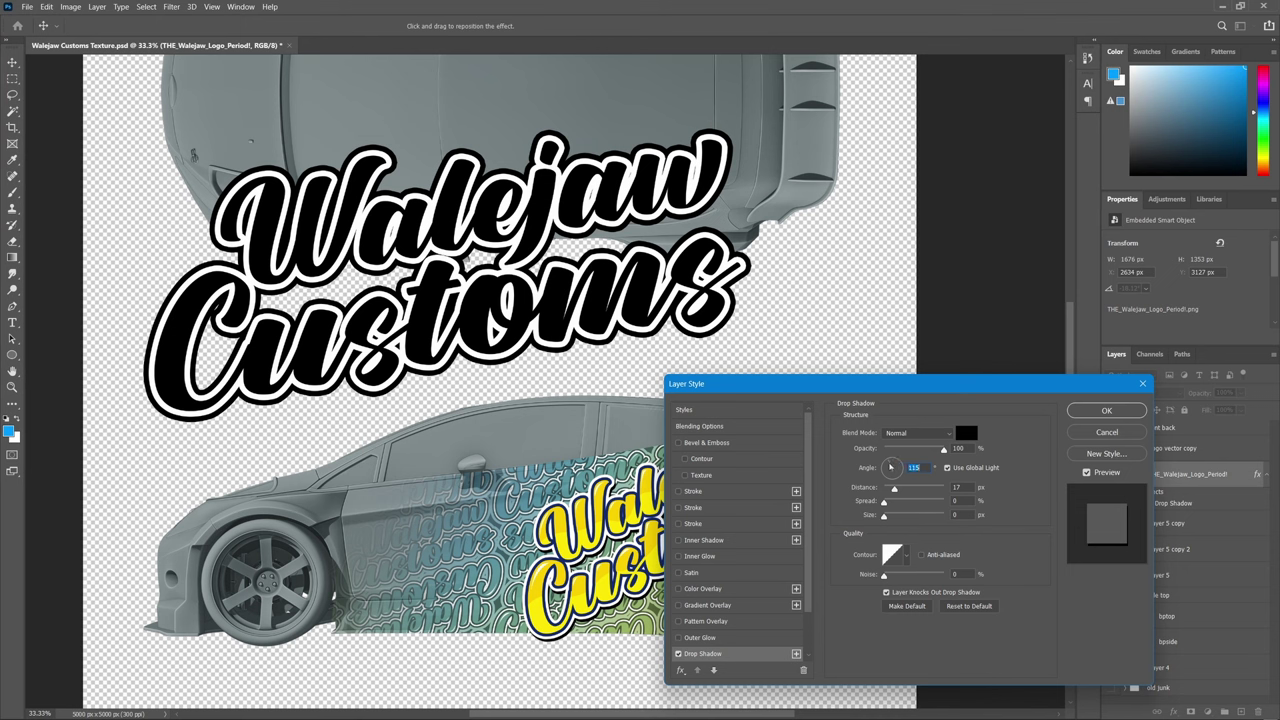
pyautogui.moveTo(890, 467); pyautogui.dragTo(833, 517)
pyautogui.moveTo(894, 489); pyautogui.dragTo(899, 490)
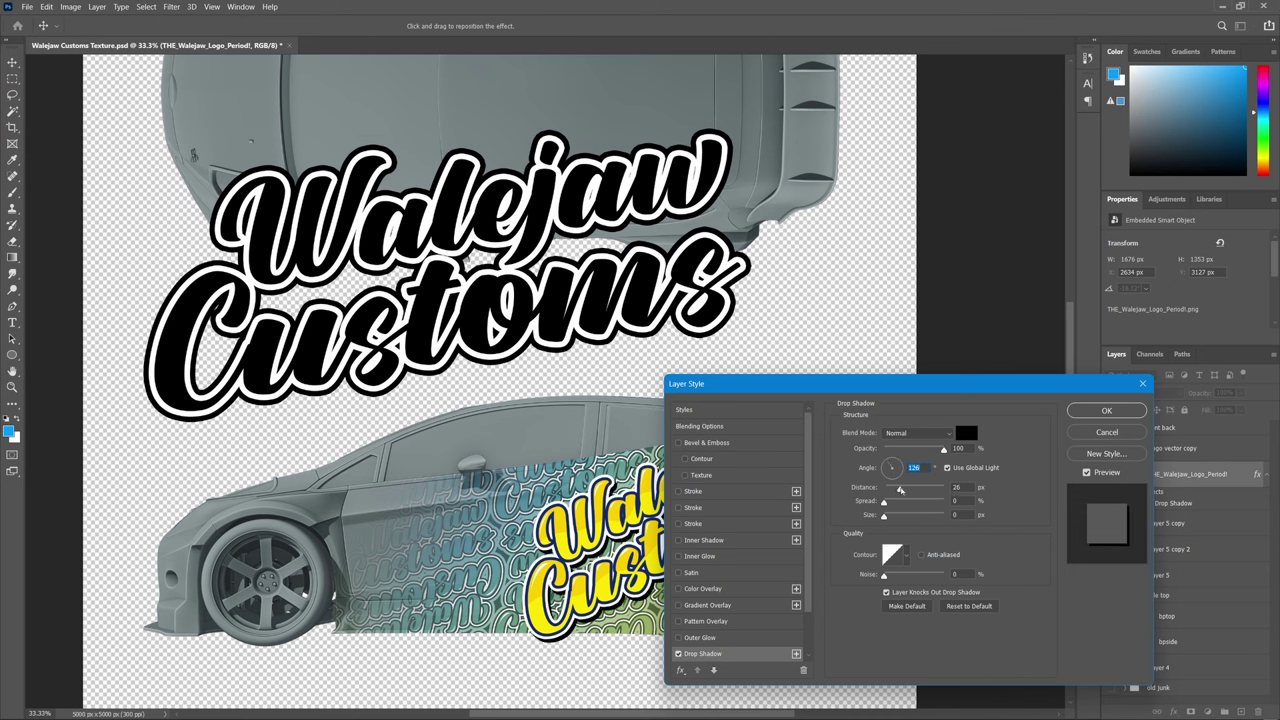
pyautogui.click(1076, 411)
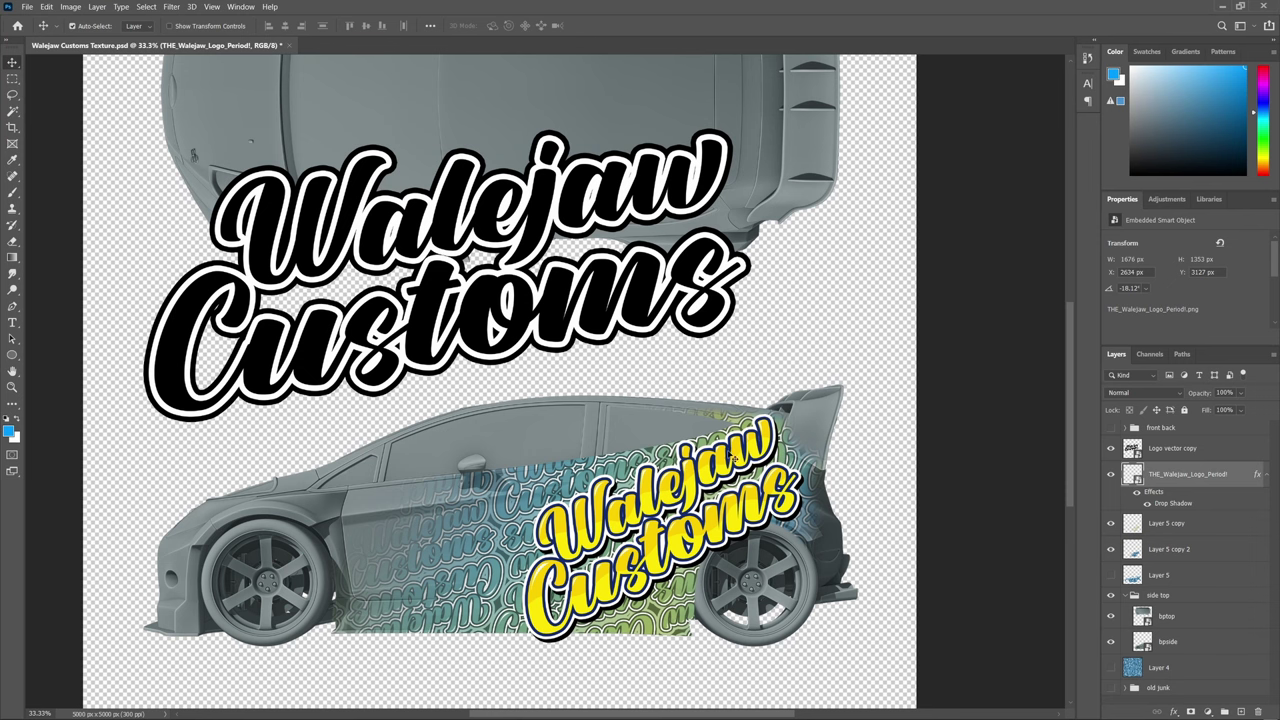
# Scale the black Walejaw Customs logo to 38.23% over the side view's front door, and hide its layer
pyautogui.moveTo(452, 296); pyautogui.dragTo(437, 546)
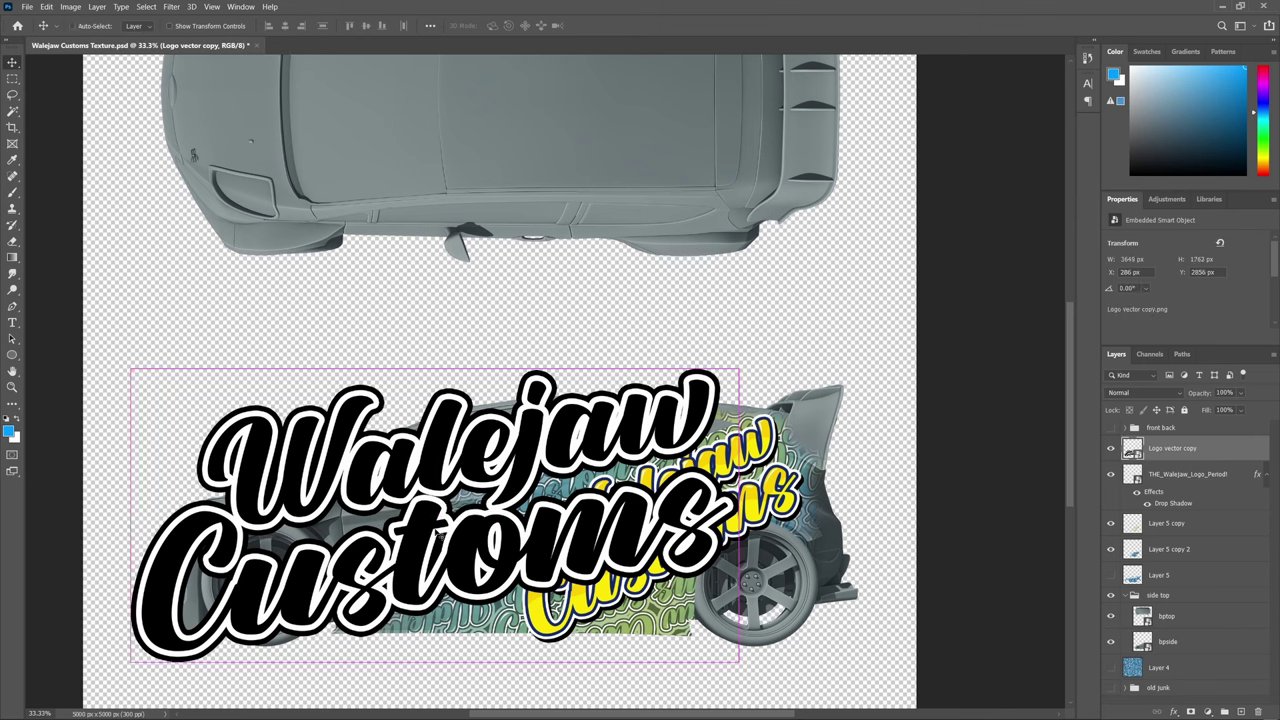
pyautogui.hotkey('ctrl', 't')
pyautogui.moveTo(773, 346); pyautogui.dragTo(334, 568)
pyautogui.moveTo(232, 650); pyautogui.dragTo(436, 536)
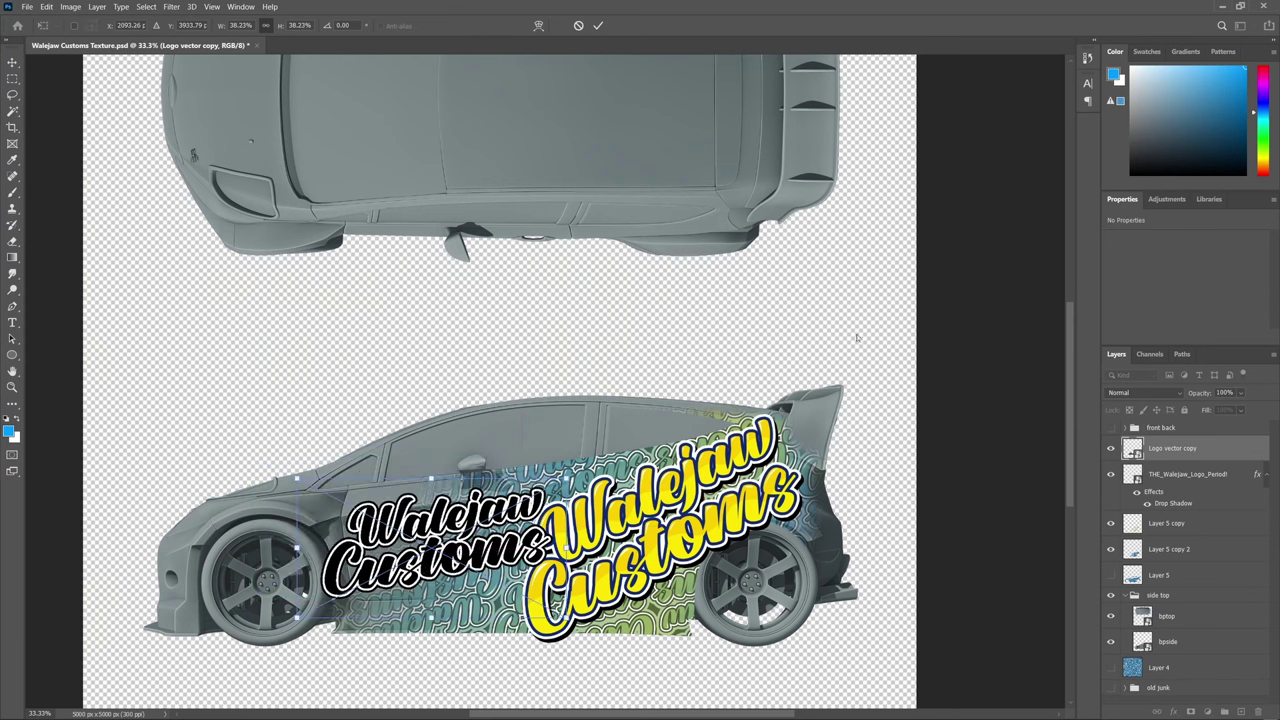
pyautogui.click(1111, 449)
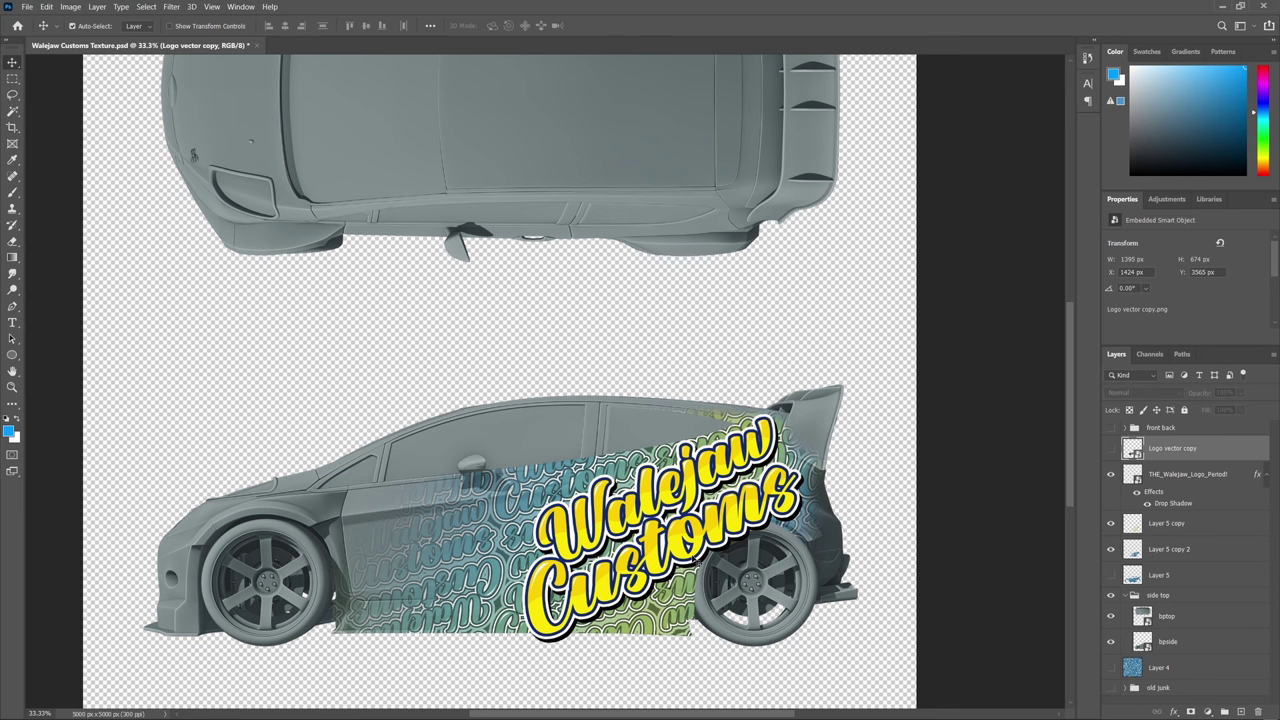
# Colorize the bpside side-view layer with Hue/Saturation, using hue 204 and saturation 50
pyautogui.click(1168, 641)
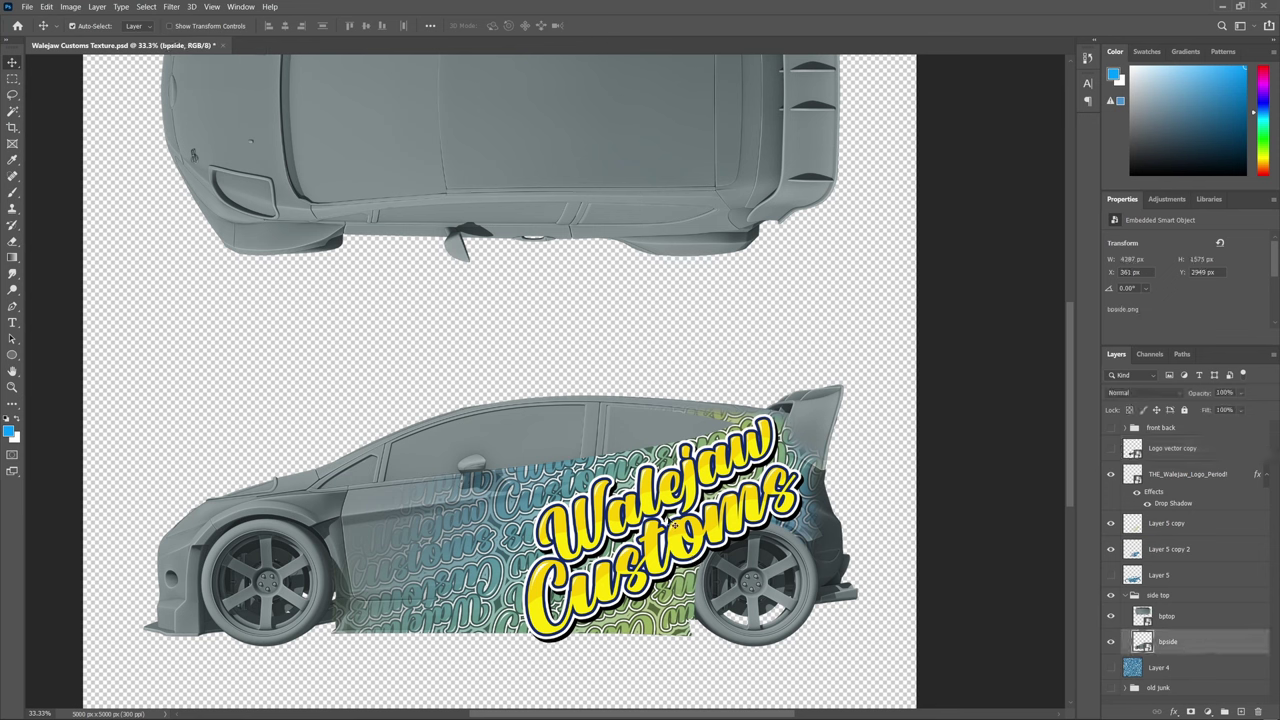
pyautogui.hotkey('ctrl', 'u')
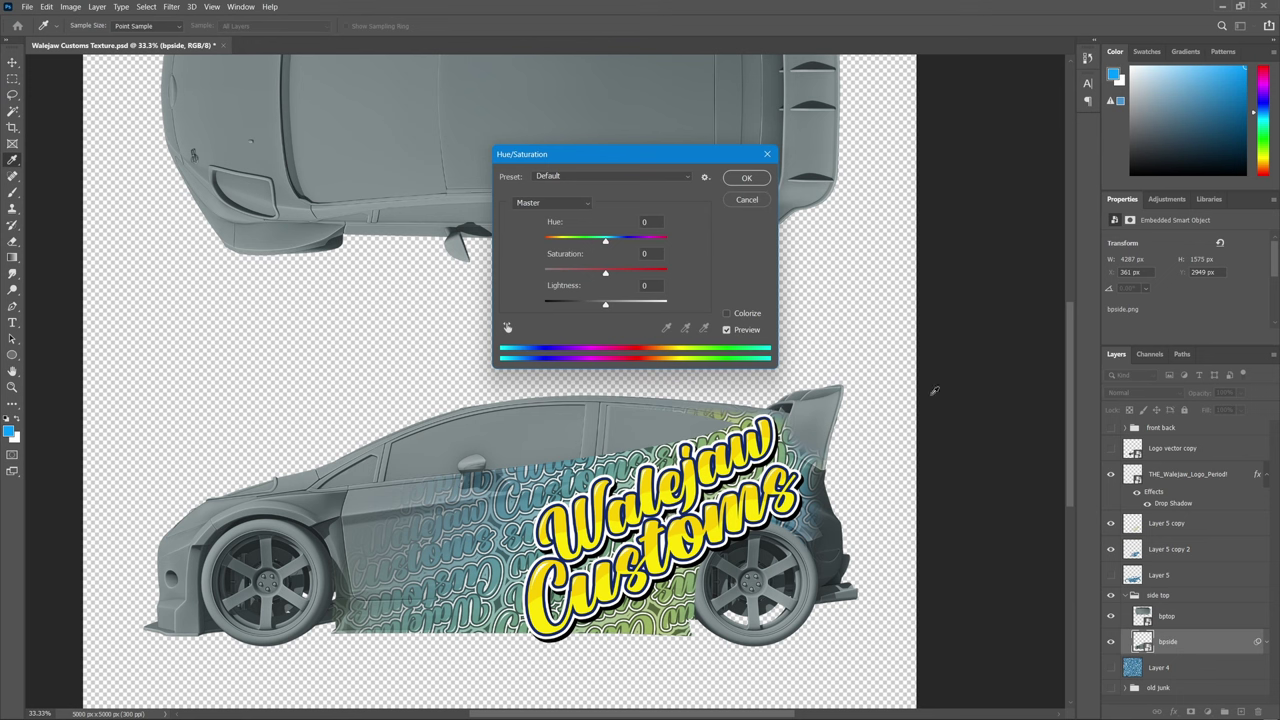
pyautogui.click(727, 314)
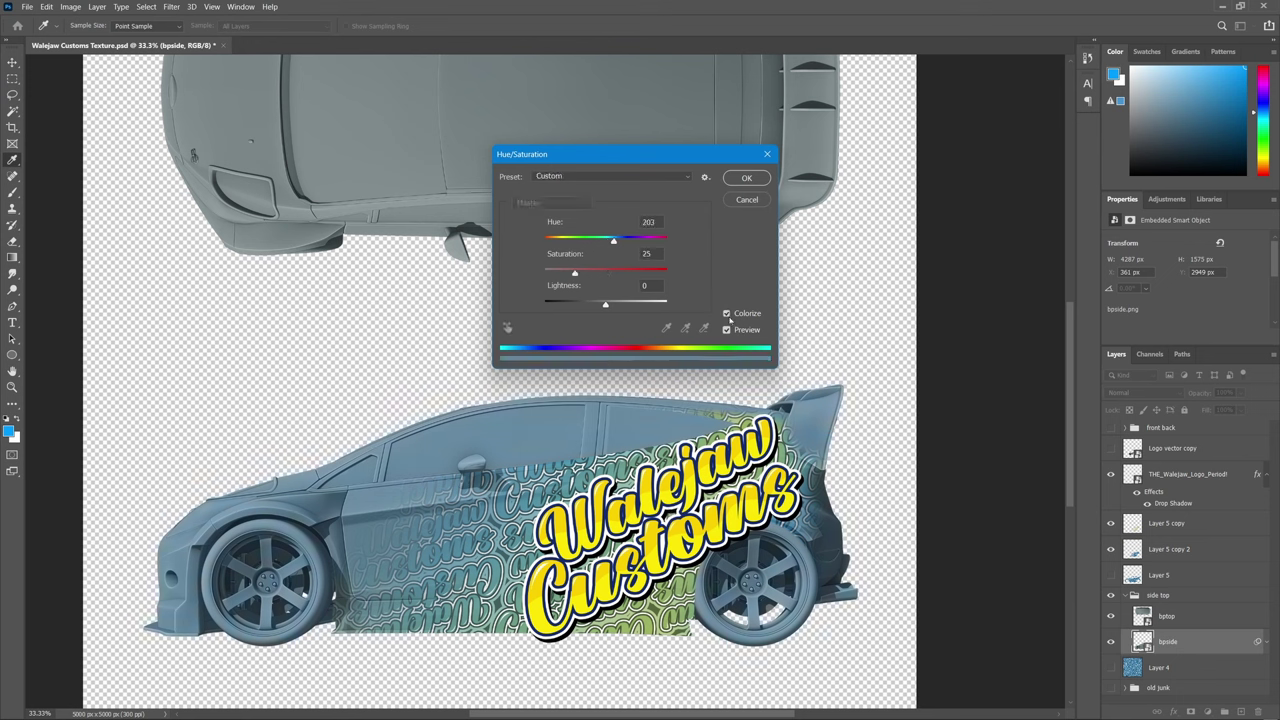
pyautogui.moveTo(613, 242); pyautogui.dragTo(606, 278)
pyautogui.click(622, 242)
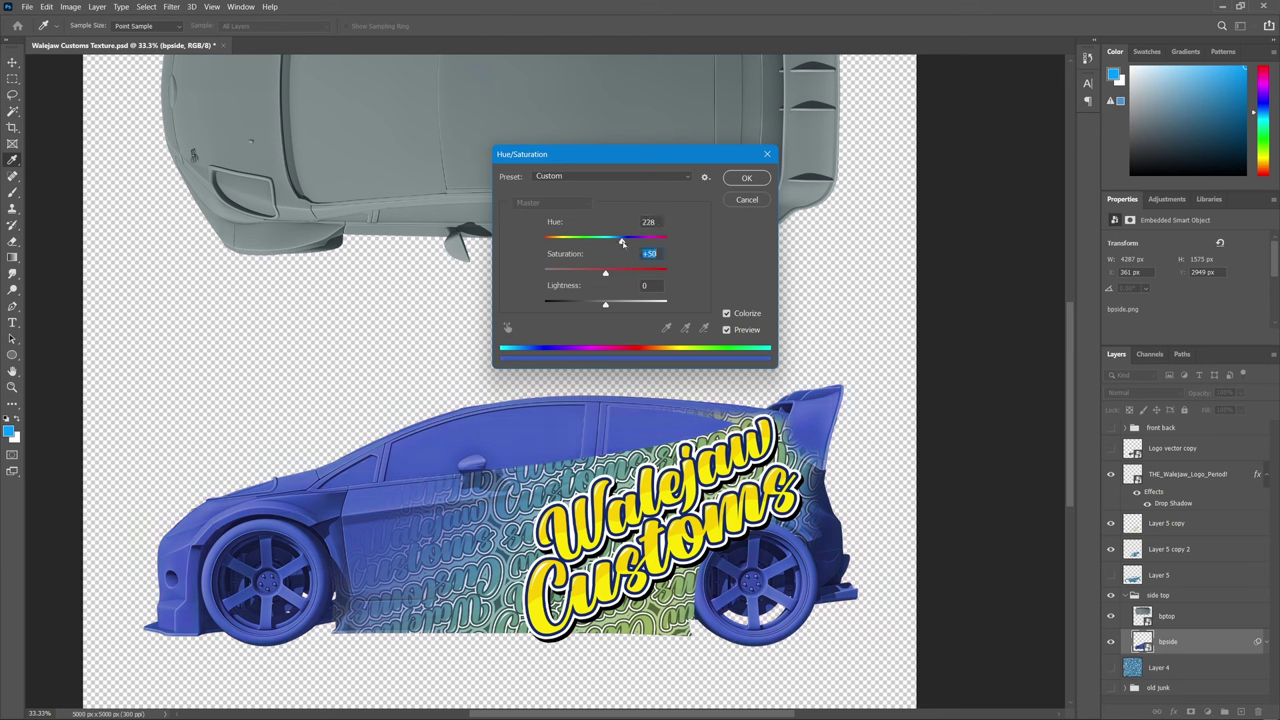
pyautogui.click(621, 242)
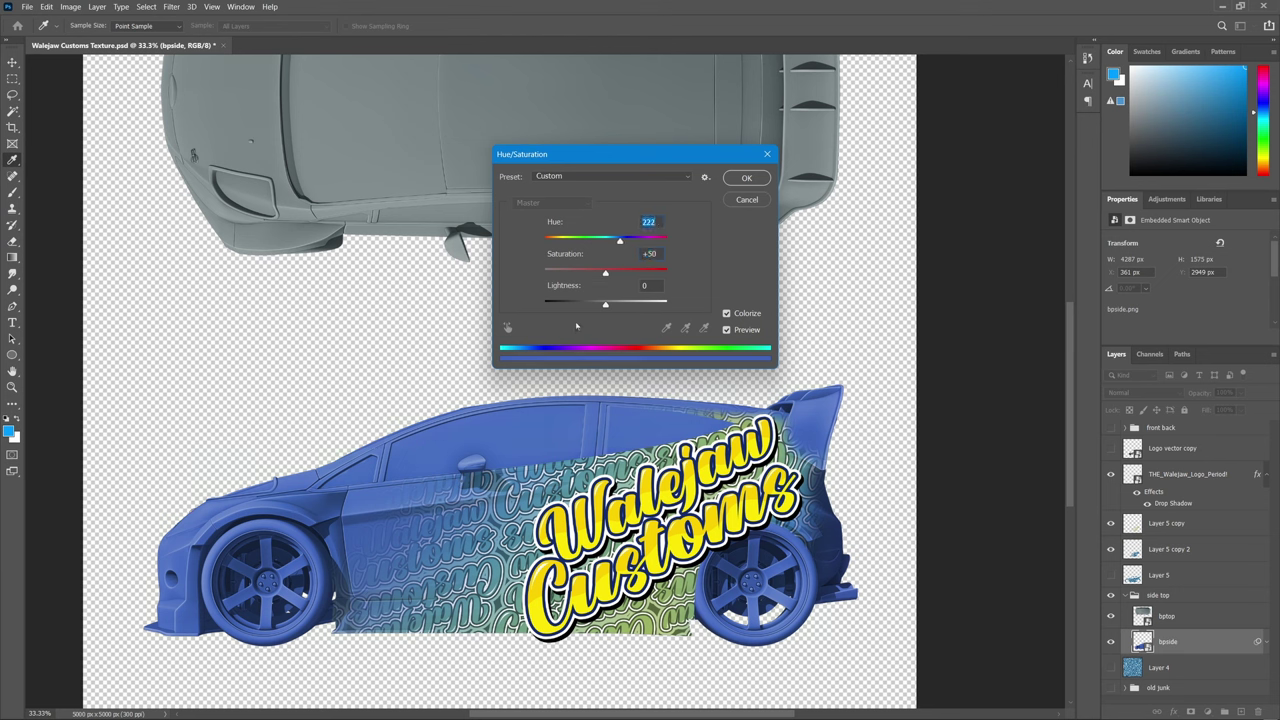
pyautogui.moveTo(620, 242)
pyautogui.mouseDown()
pyautogui.moveTo(566, 244)
pyautogui.moveTo(614, 246)
pyautogui.mouseUp()
pyautogui.click(615, 250)
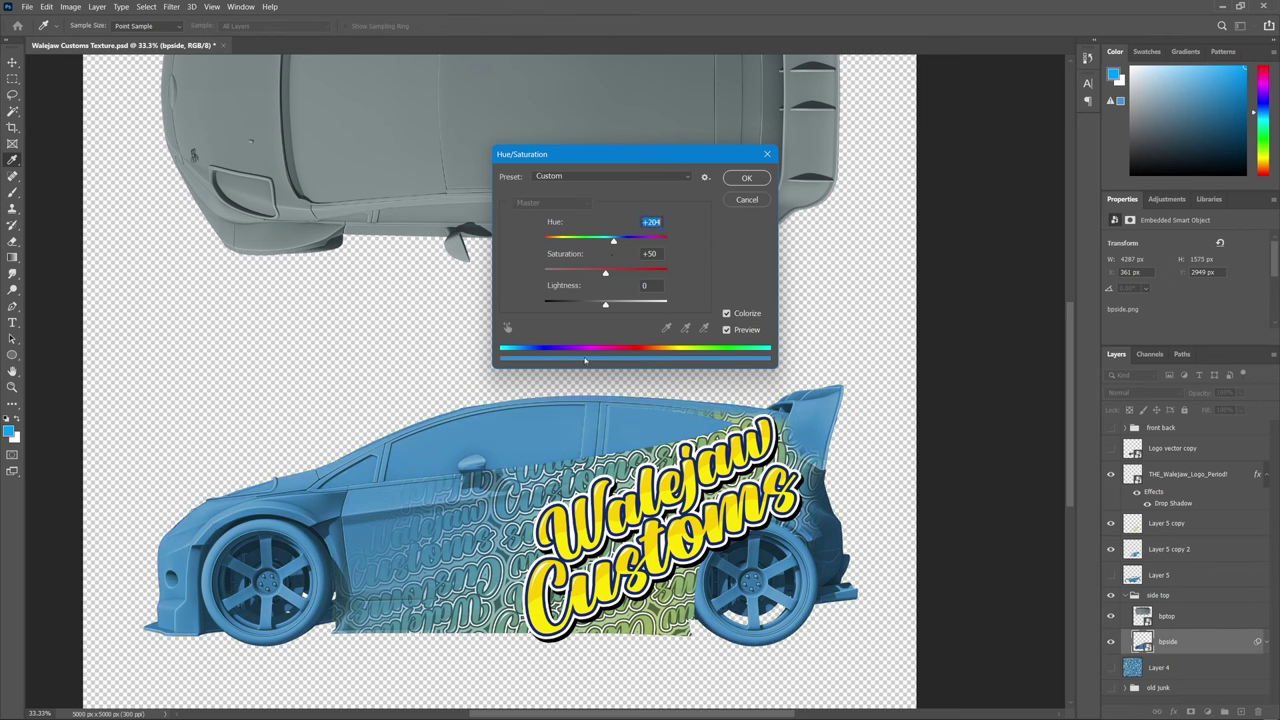
pyautogui.click(743, 181)
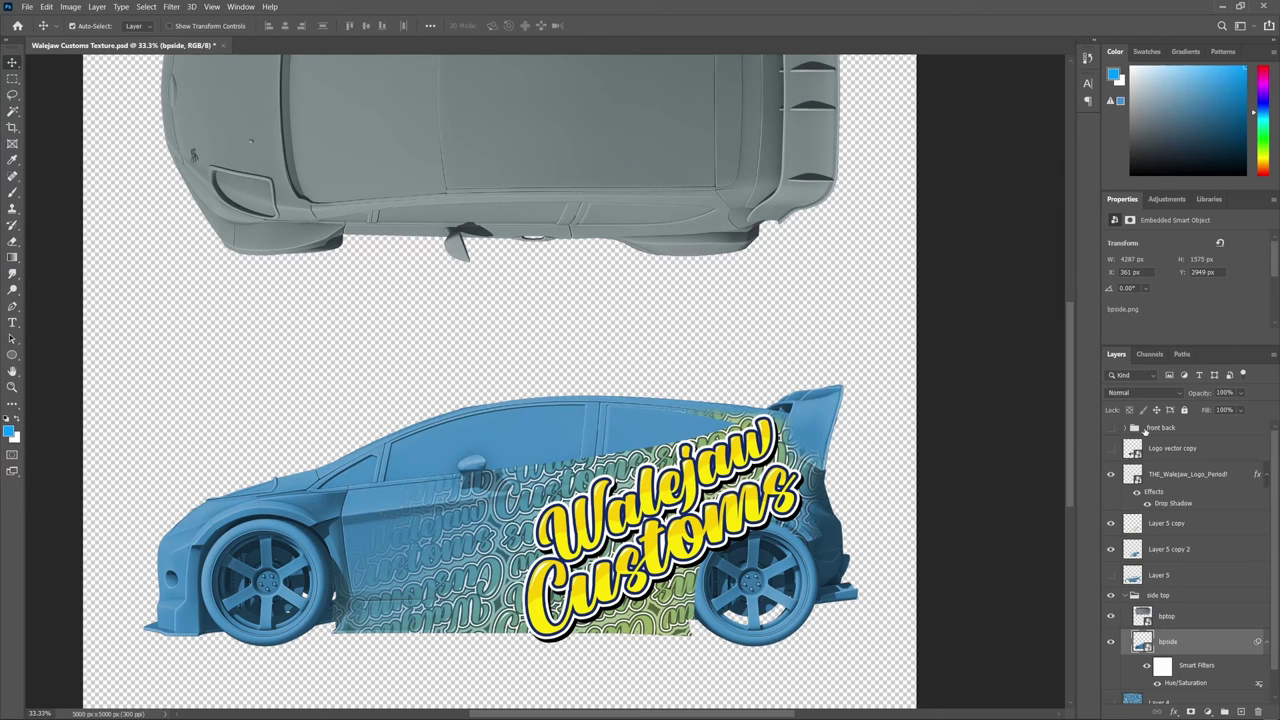
# Add a layer above the Logo vector copy and fill a 1377 by 250 px rectangle above the side view's roof with white
pyautogui.click(1209, 456)
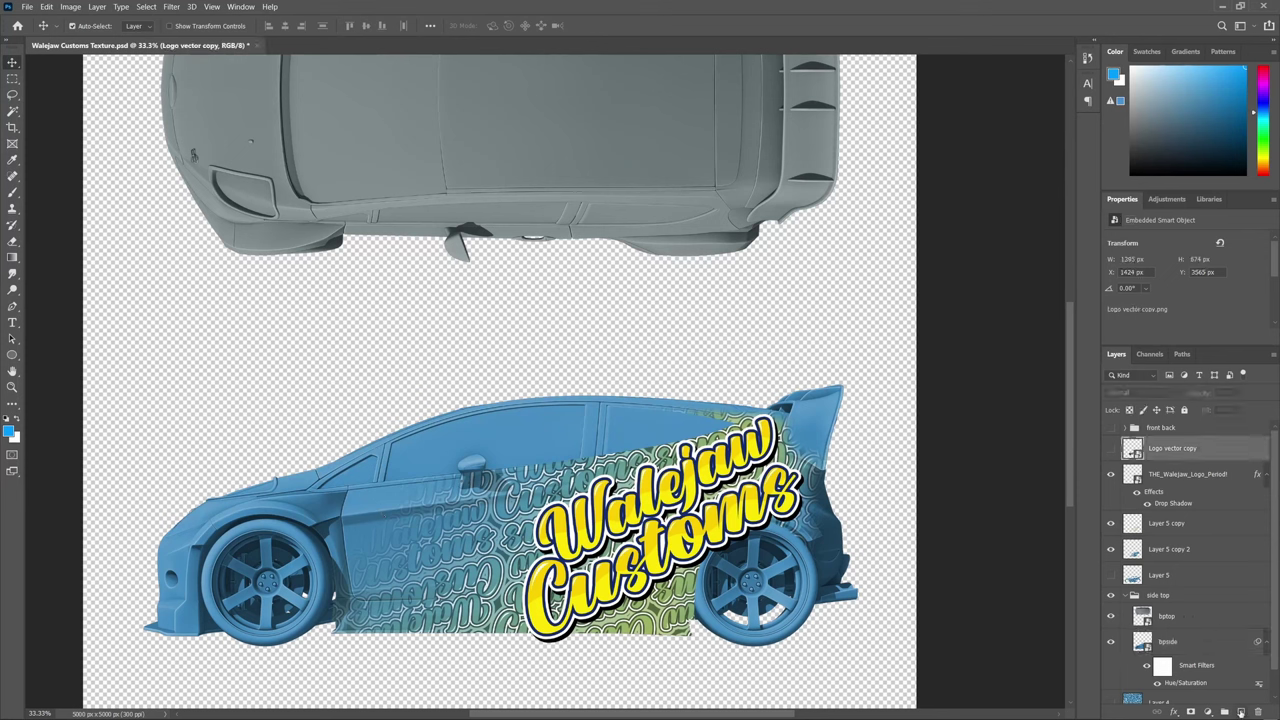
pyautogui.click(1240, 711)
pyautogui.press('m')
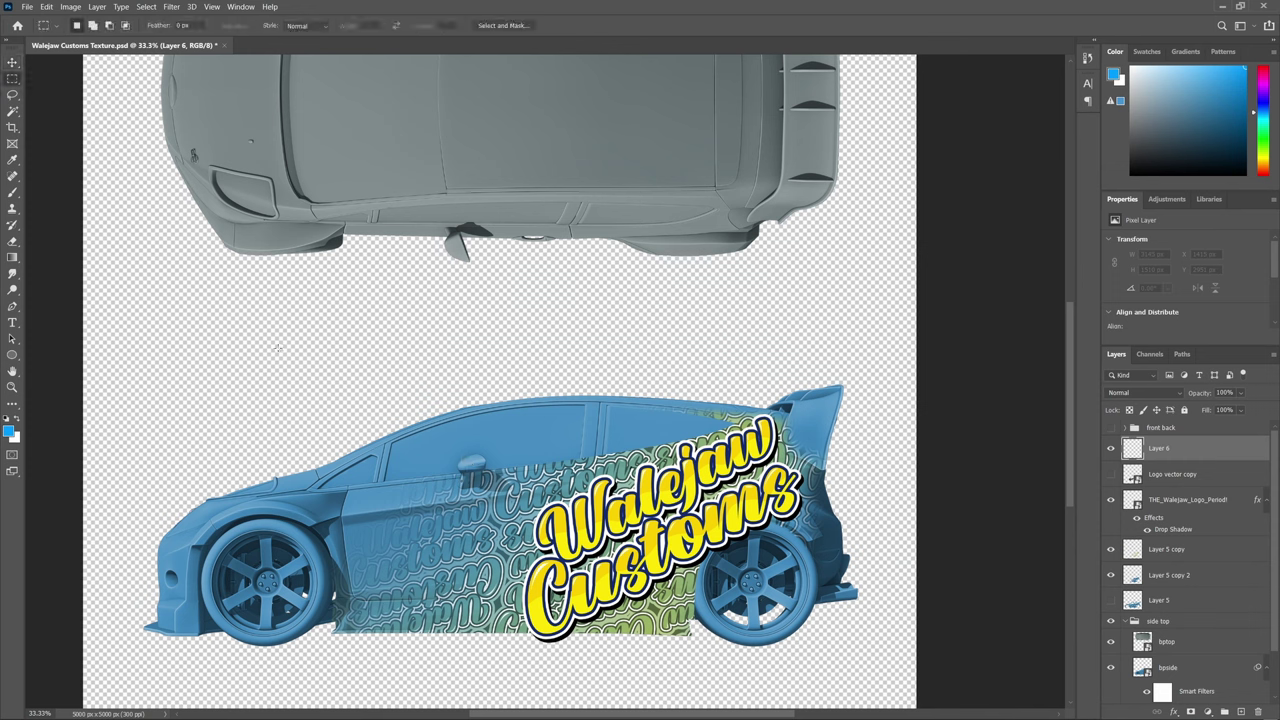
pyautogui.moveTo(296, 336); pyautogui.dragTo(525, 379)
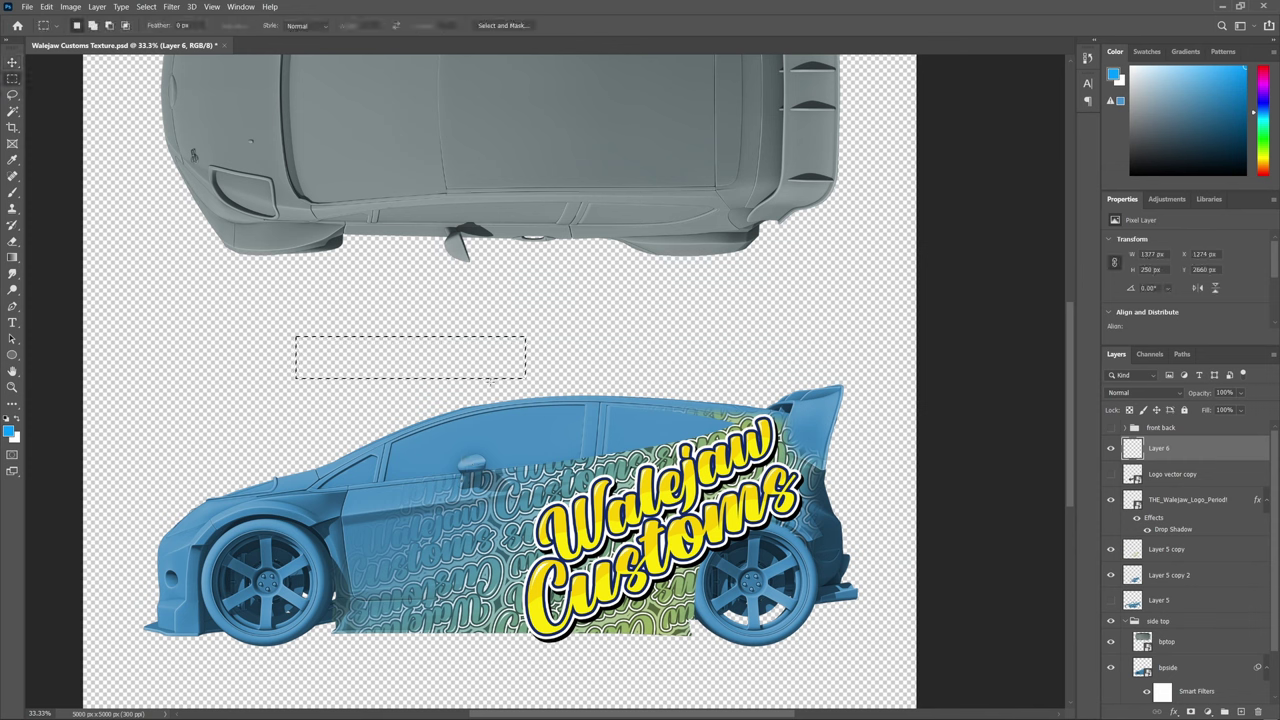
pyautogui.hotkey('ctrl', 'BackSpace')
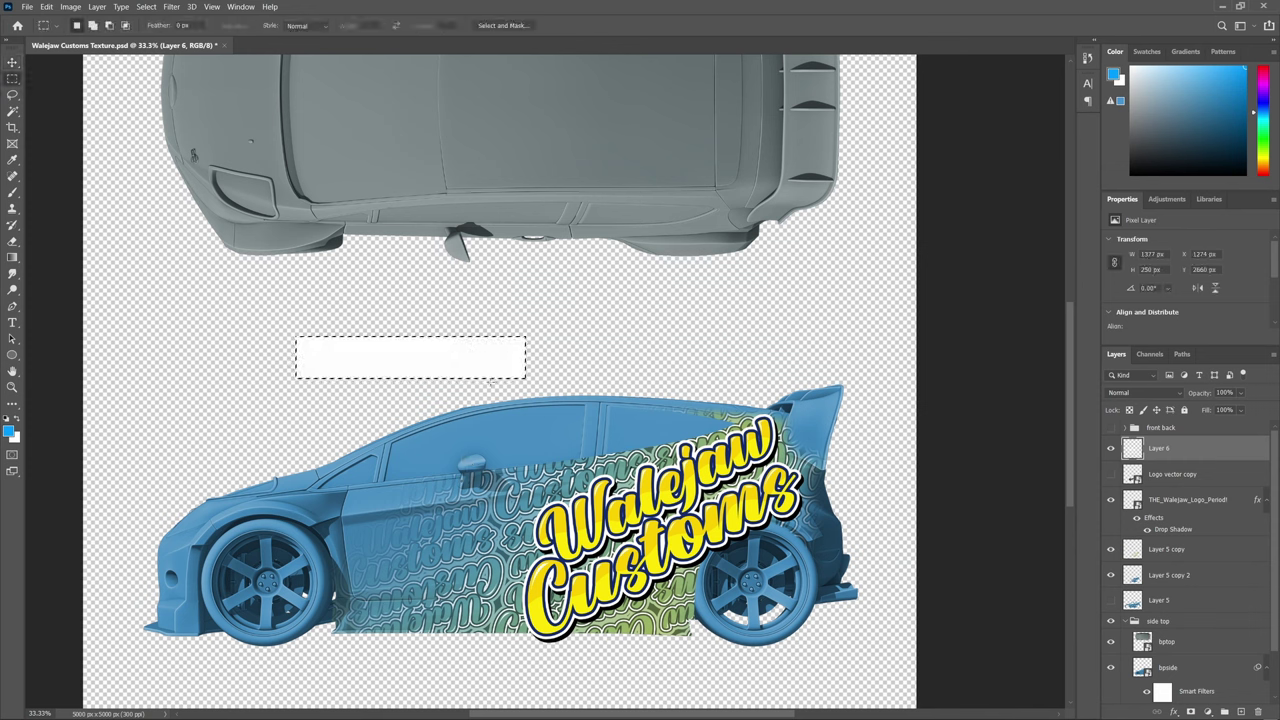
# Deselect, scale the white rectangle to 63.35%, and place it in the empty area above the side view's roof
pyautogui.moveTo(483, 360); pyautogui.dragTo(529, 501)
pyautogui.hotkey('ctrl', 'd')
pyautogui.moveTo(427, 346); pyautogui.dragTo(457, 491)
pyautogui.hotkey('ctrl', 't')
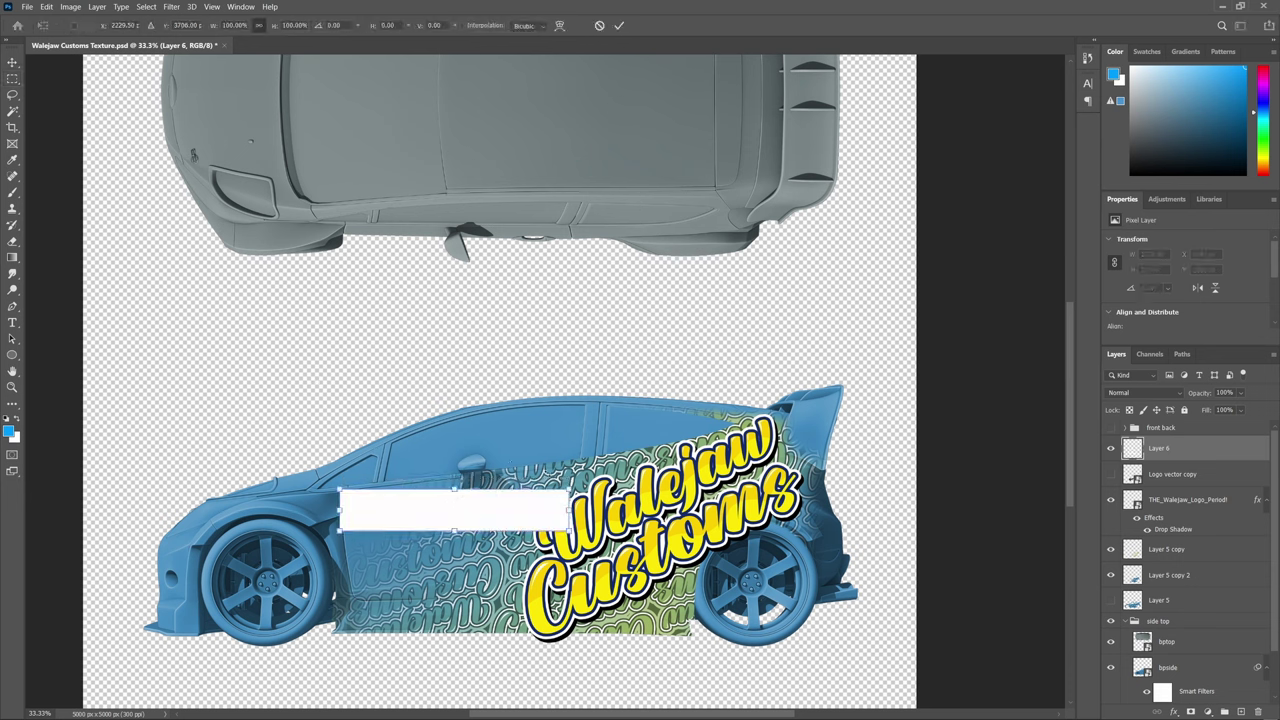
pyautogui.moveTo(569, 489); pyautogui.dragTo(489, 492)
pyautogui.moveTo(456, 521)
pyautogui.mouseDown()
pyautogui.moveTo(482, 500)
pyautogui.moveTo(455, 518)
pyautogui.mouseUp()
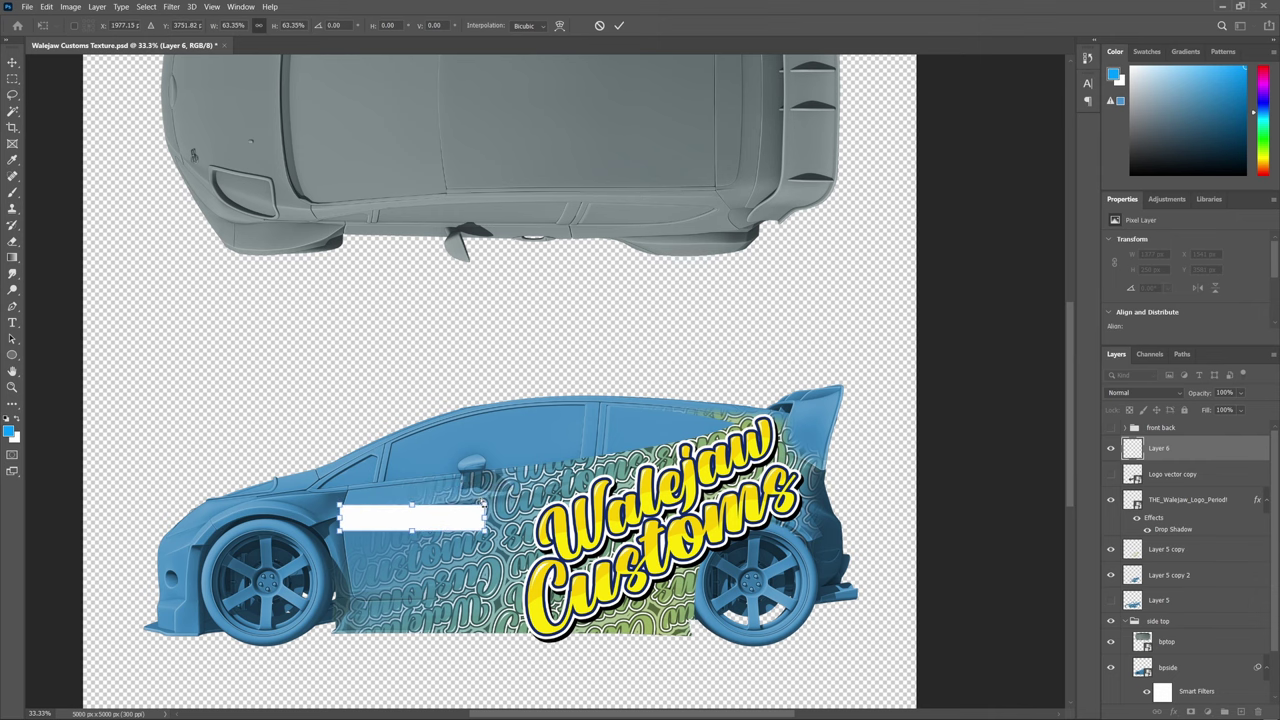
pyautogui.press('Return')
pyautogui.moveTo(441, 520); pyautogui.dragTo(491, 366)
# Add a black 13 px outside stroke to the white rectangle's layer
pyautogui.scroll(2, 486, 369)
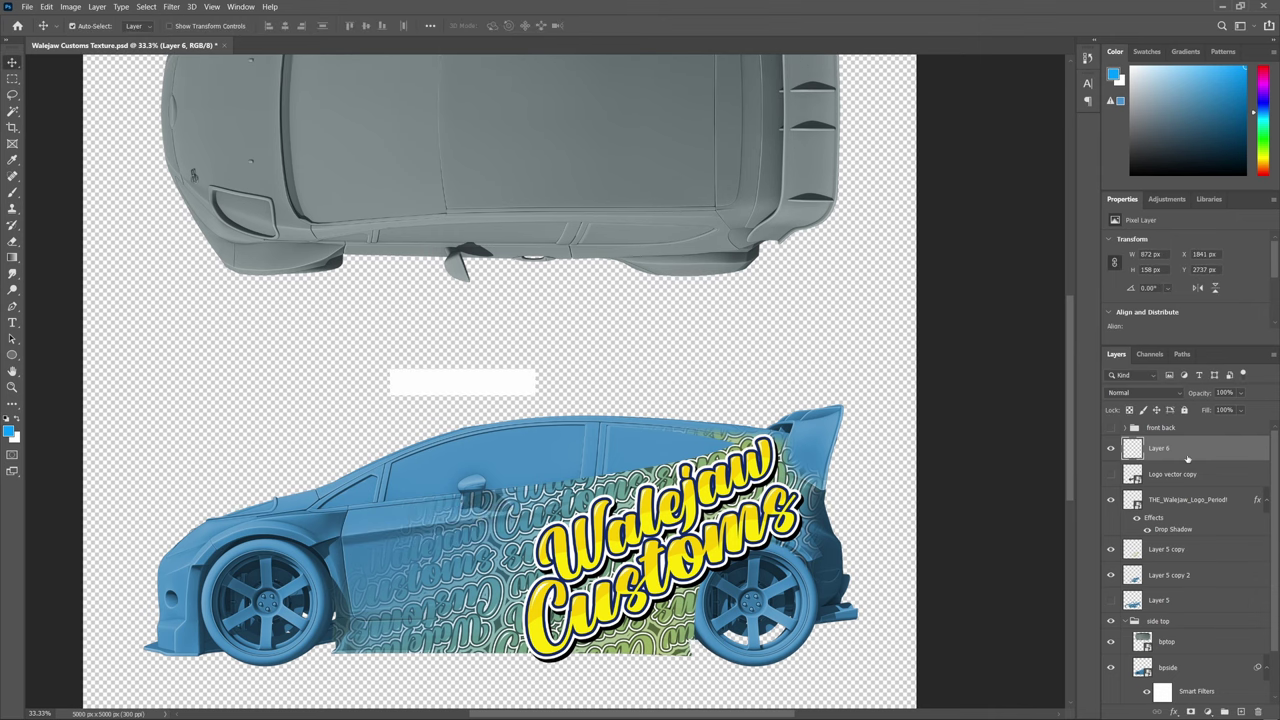
pyautogui.doubleClick(1150, 446)
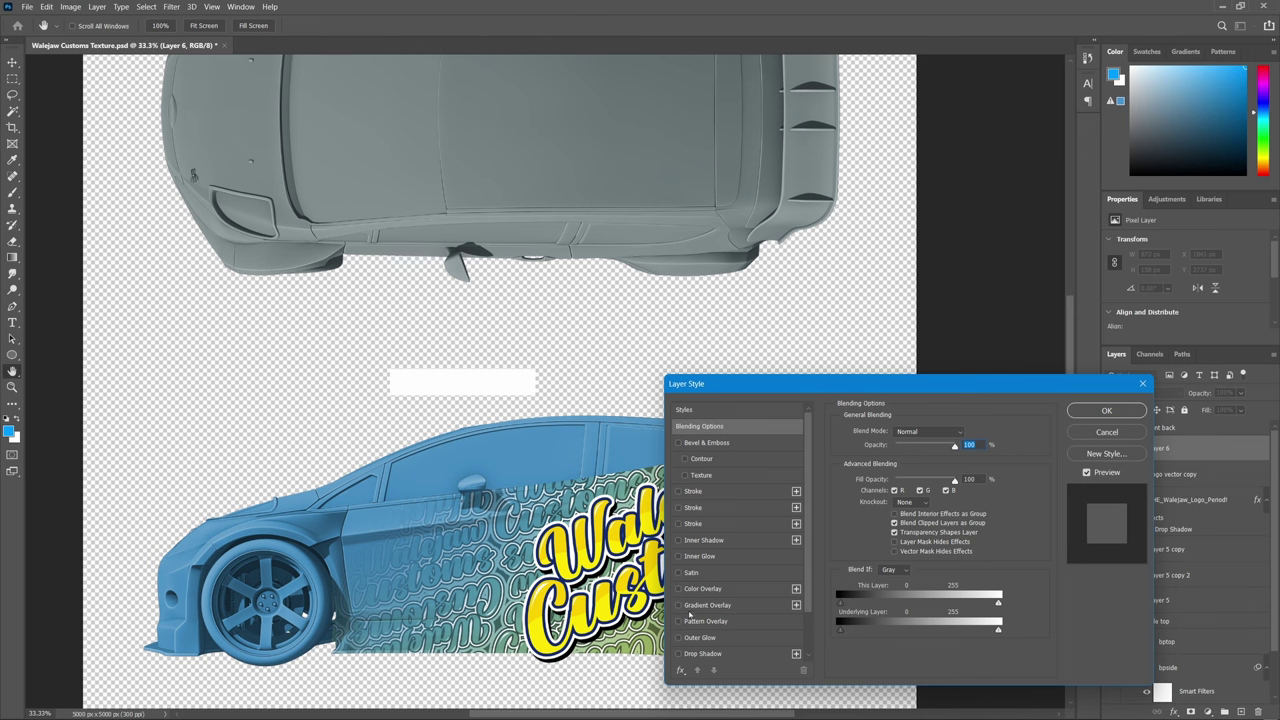
pyautogui.click(678, 523)
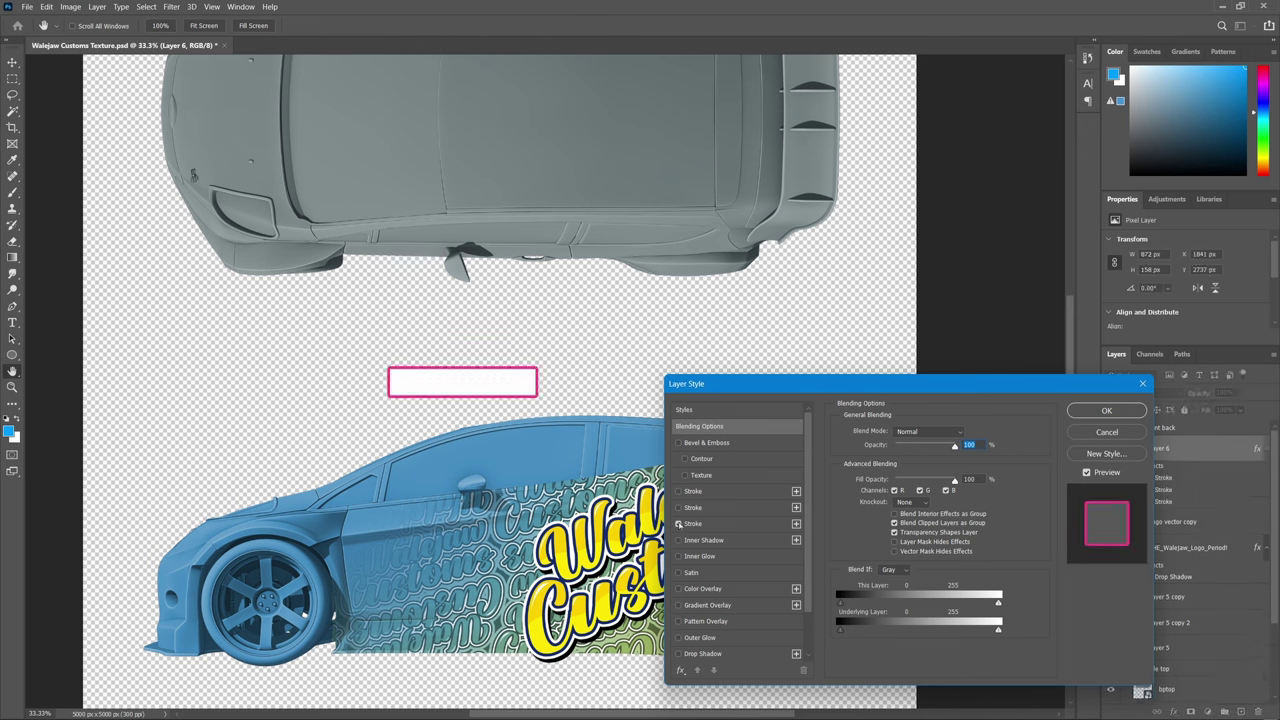
pyautogui.click(689, 526)
pyautogui.click(870, 523)
pyautogui.click(931, 633)
pyautogui.click(1214, 469)
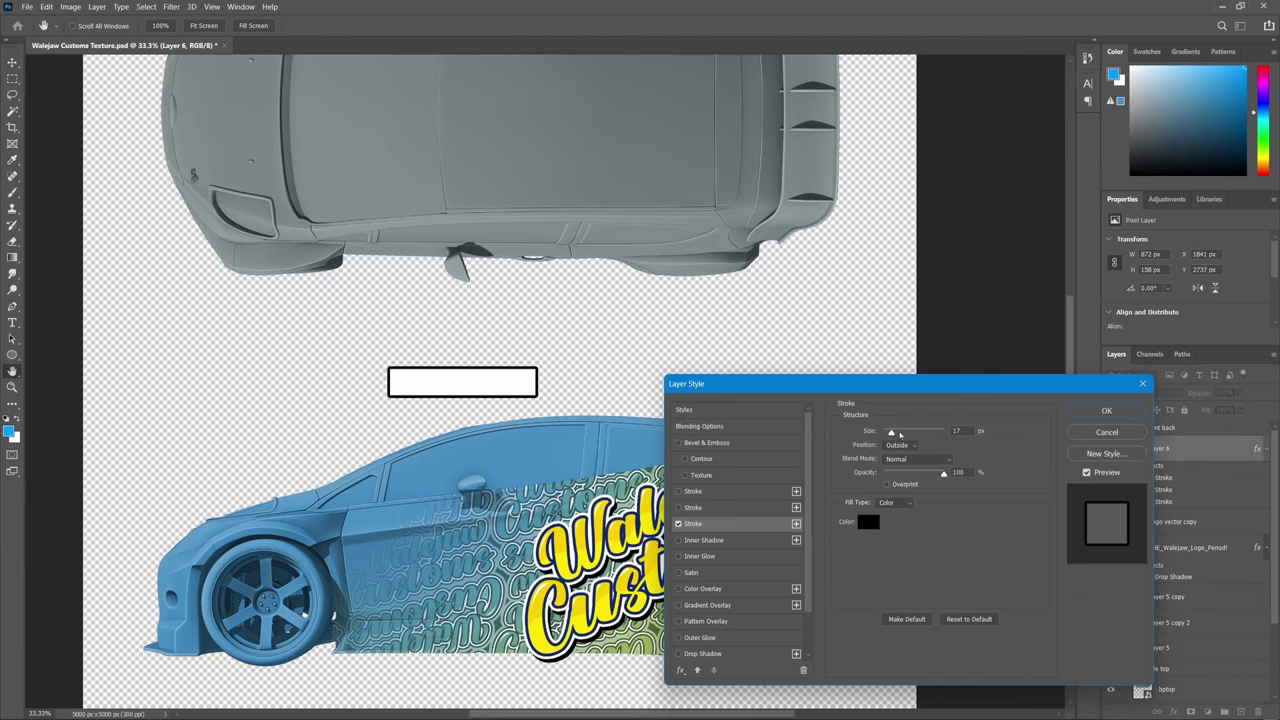
pyautogui.moveTo(892, 432); pyautogui.dragTo(891, 432)
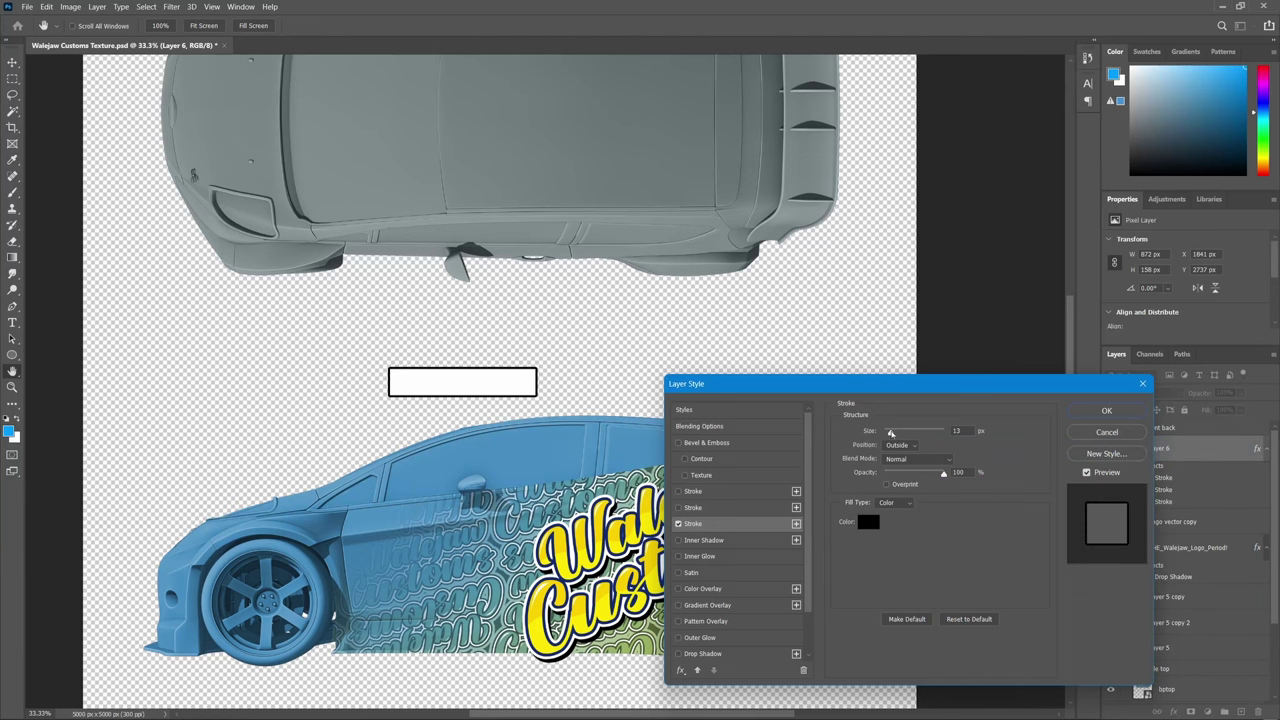
pyautogui.click(1106, 410)
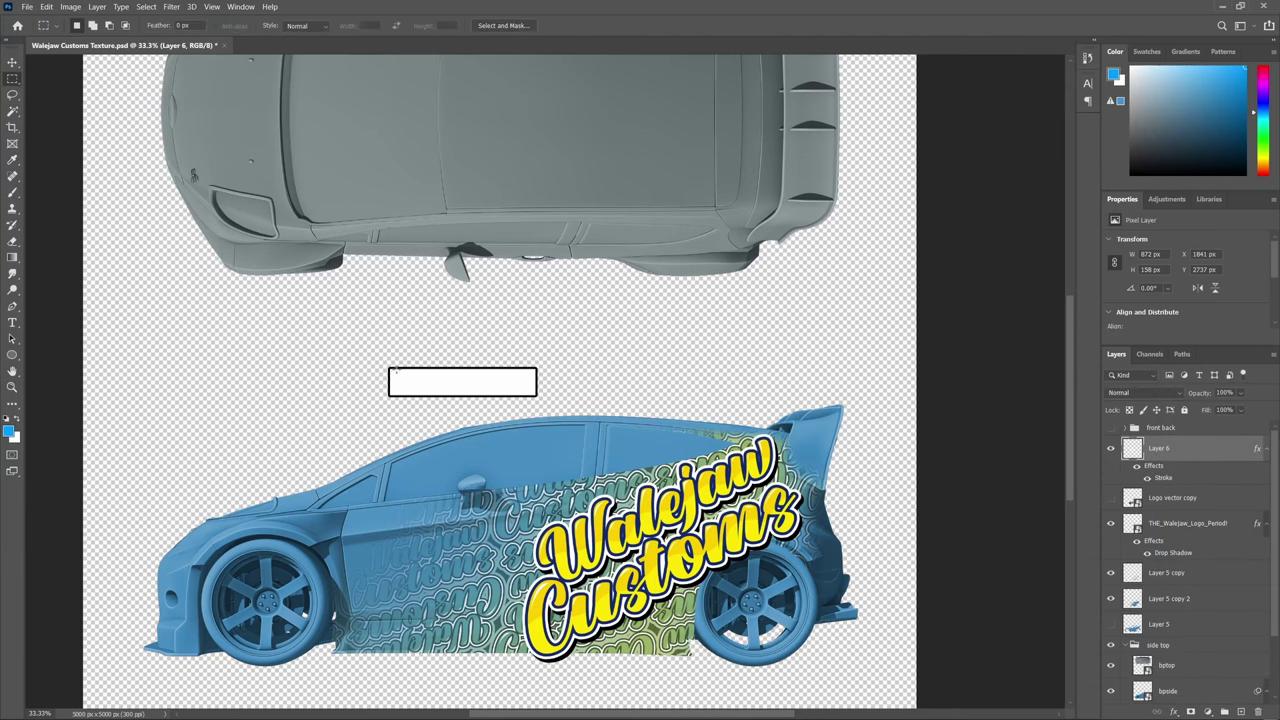
# Fill a selection of about 157 by 133 px with white on a new layer, inside the bar's left end, and deselect
pyautogui.moveTo(392, 370); pyautogui.dragTo(419, 396)
pyautogui.scroll(-1, 1232, 665)
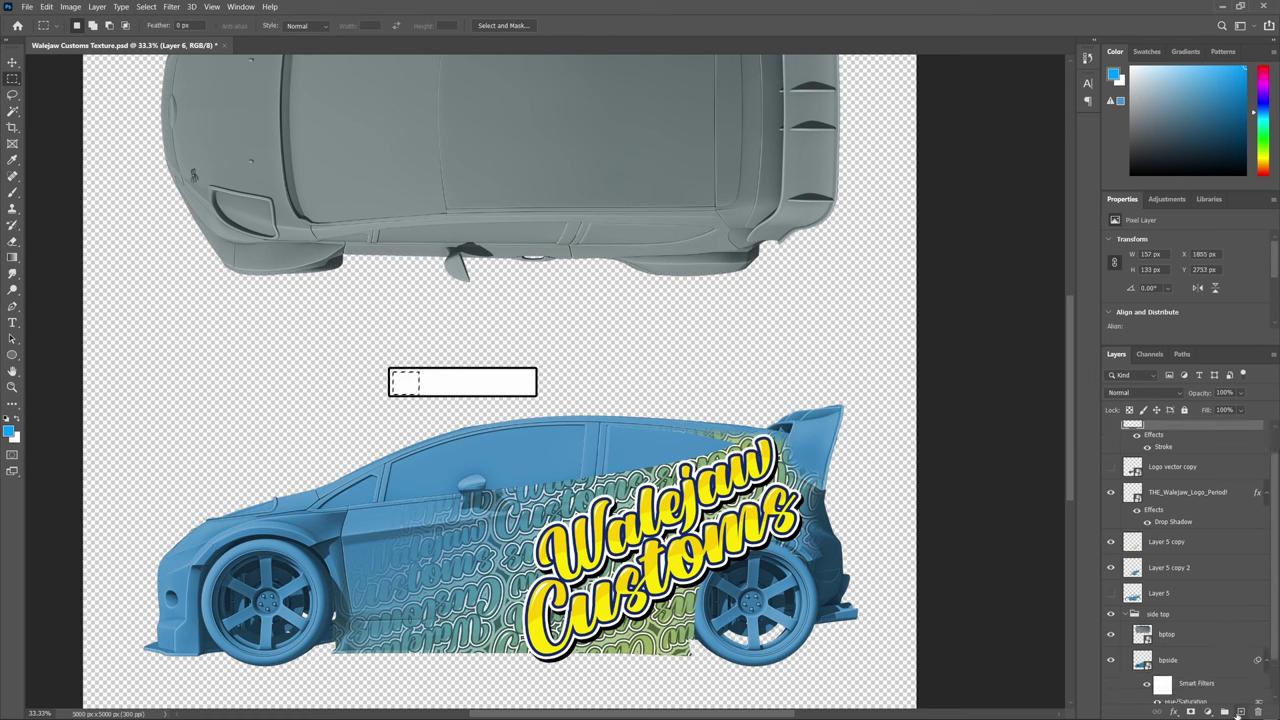
pyautogui.click(1241, 711)
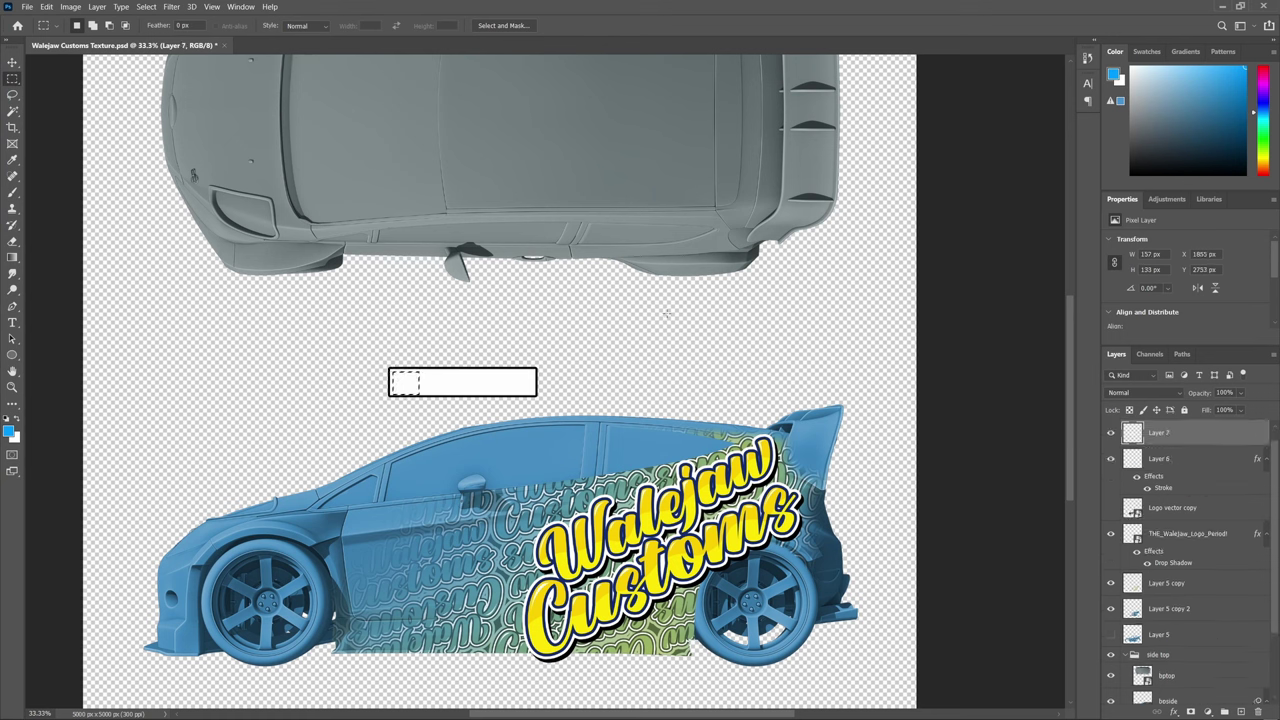
pyautogui.click(403, 389)
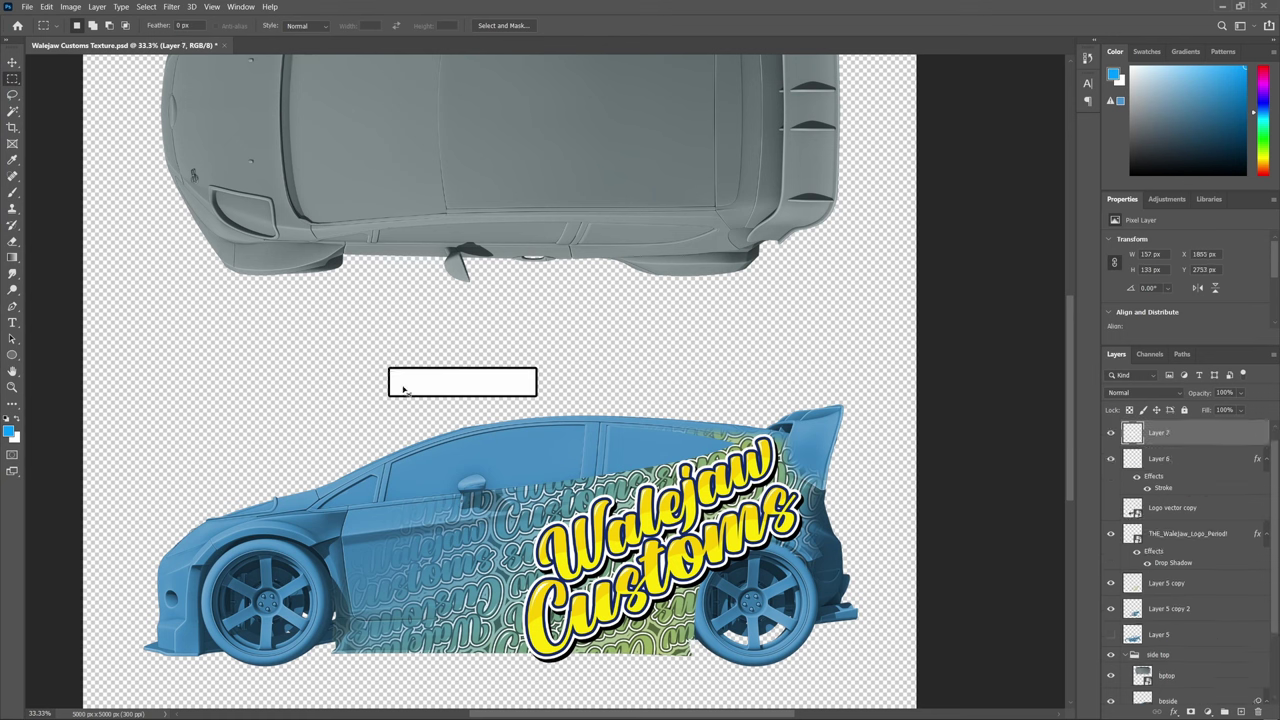
# Give the small block at the bar's left end a bright red color overlay
pyautogui.doubleClick(1212, 443)
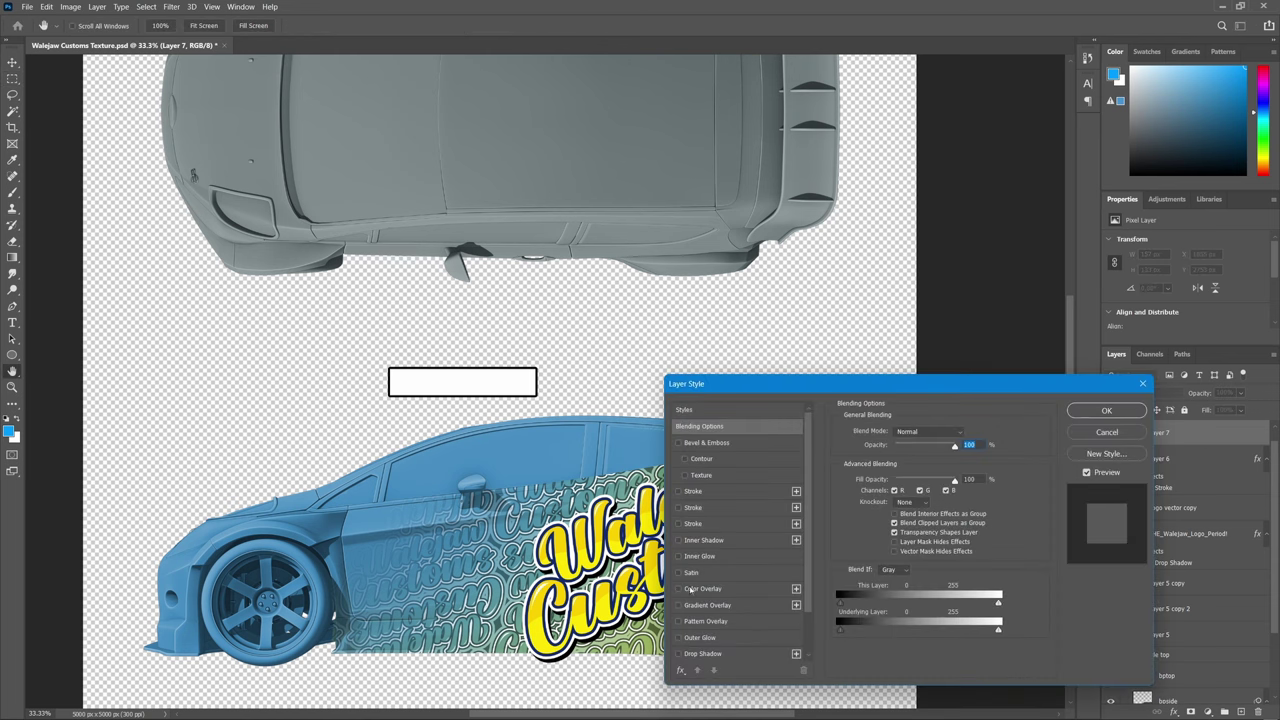
pyautogui.click(702, 589)
pyautogui.click(964, 431)
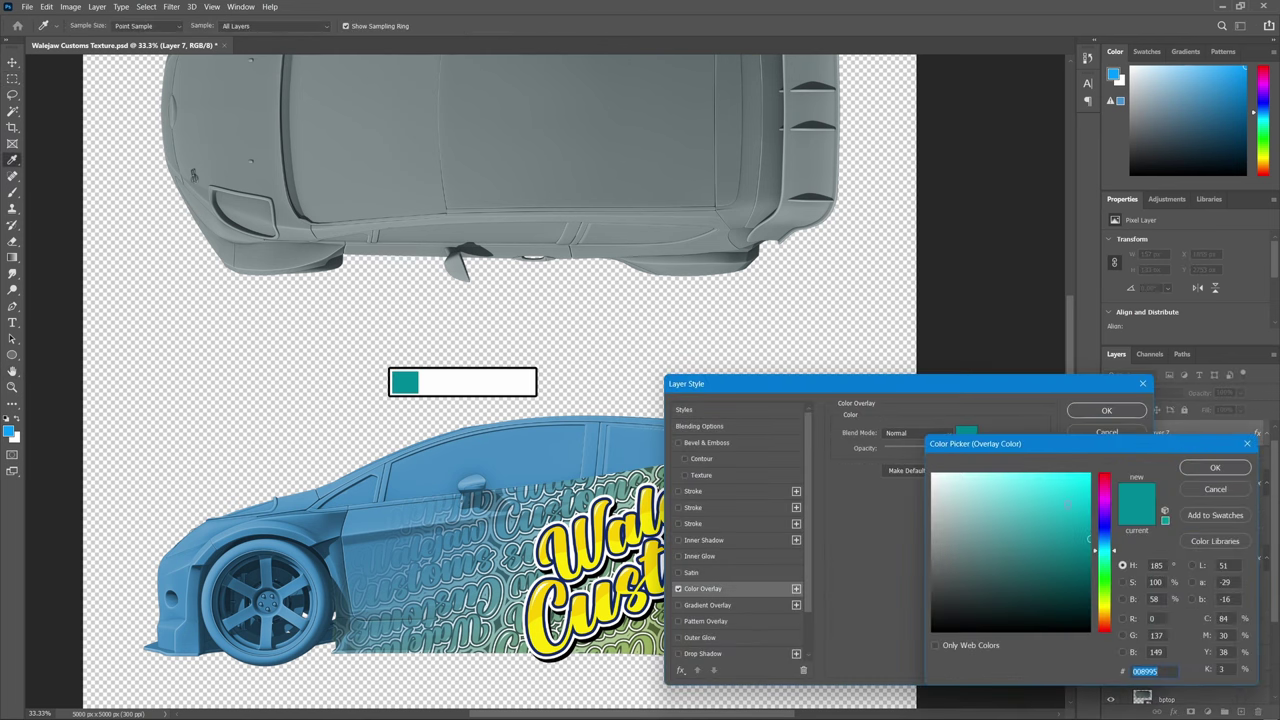
pyautogui.write('950000')
pyautogui.moveTo(1036, 499); pyautogui.dragTo(1100, 487)
pyautogui.click(1205, 467)
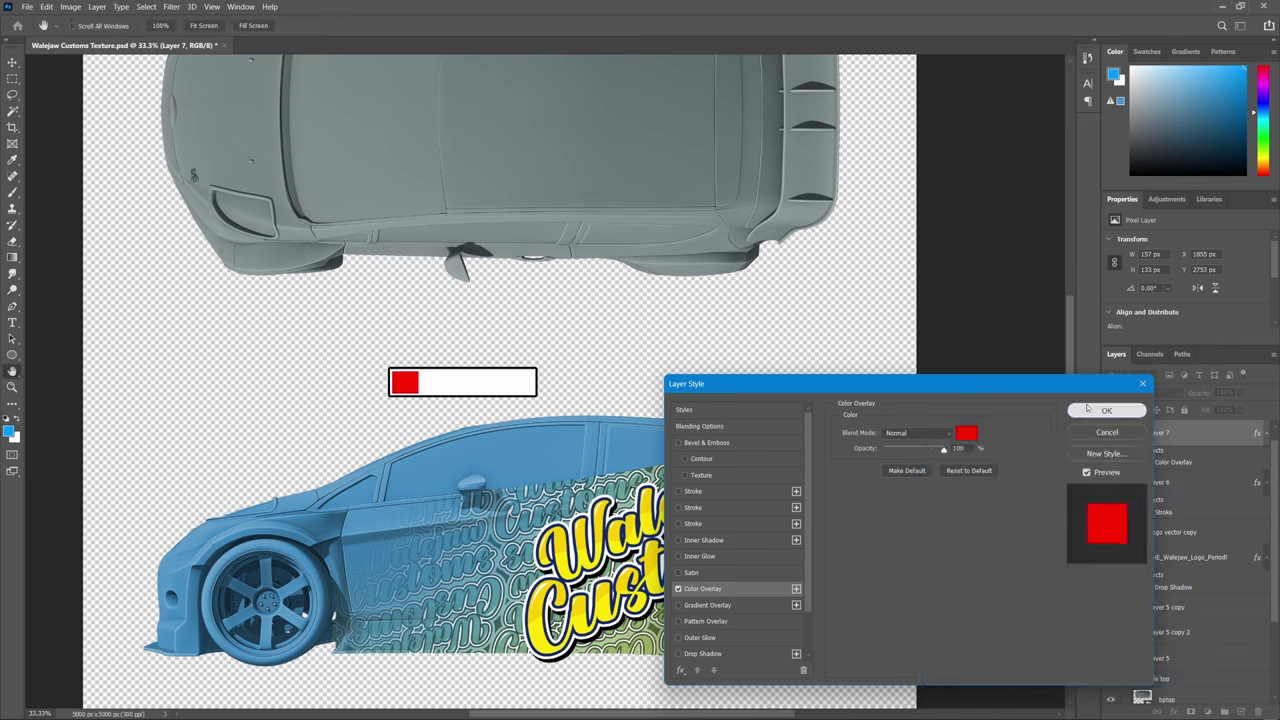
pyautogui.click(1094, 410)
# Enlarge the small block to about 186 by 157 px so it fills the bar's left end up to the outline
pyautogui.hotkey('ctrl', 't')
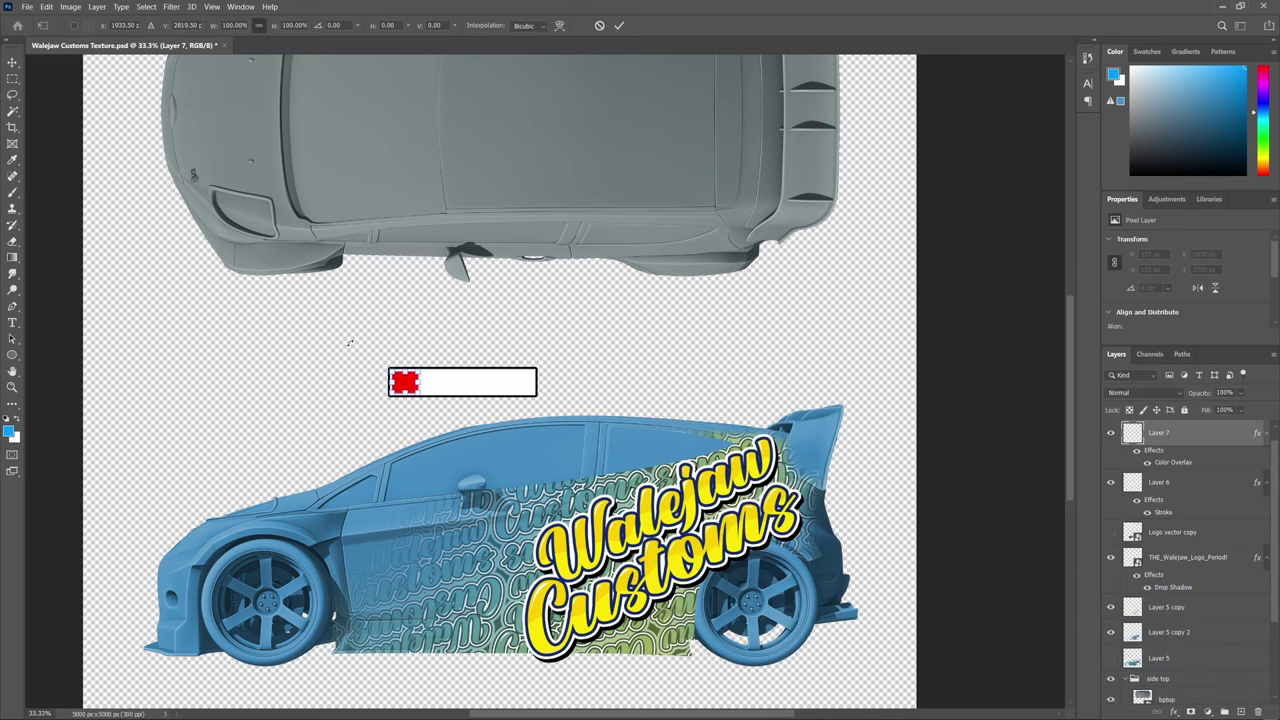
pyautogui.moveTo(419, 370); pyautogui.dragTo(422, 368)
pyautogui.press('Return')
pyautogui.press('v')
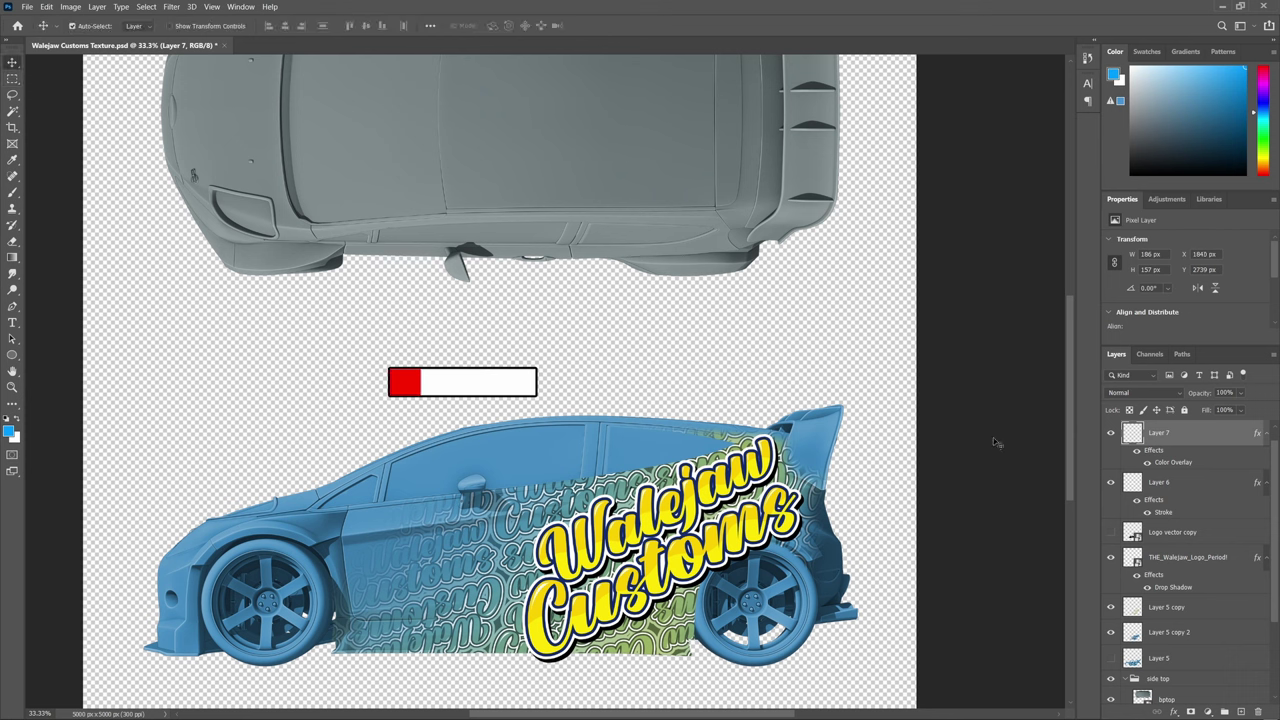
# Set the small block's color overlay to yellow f9cf00, sampled from the Walejaw Customs lettering
pyautogui.doubleClick(1205, 441)
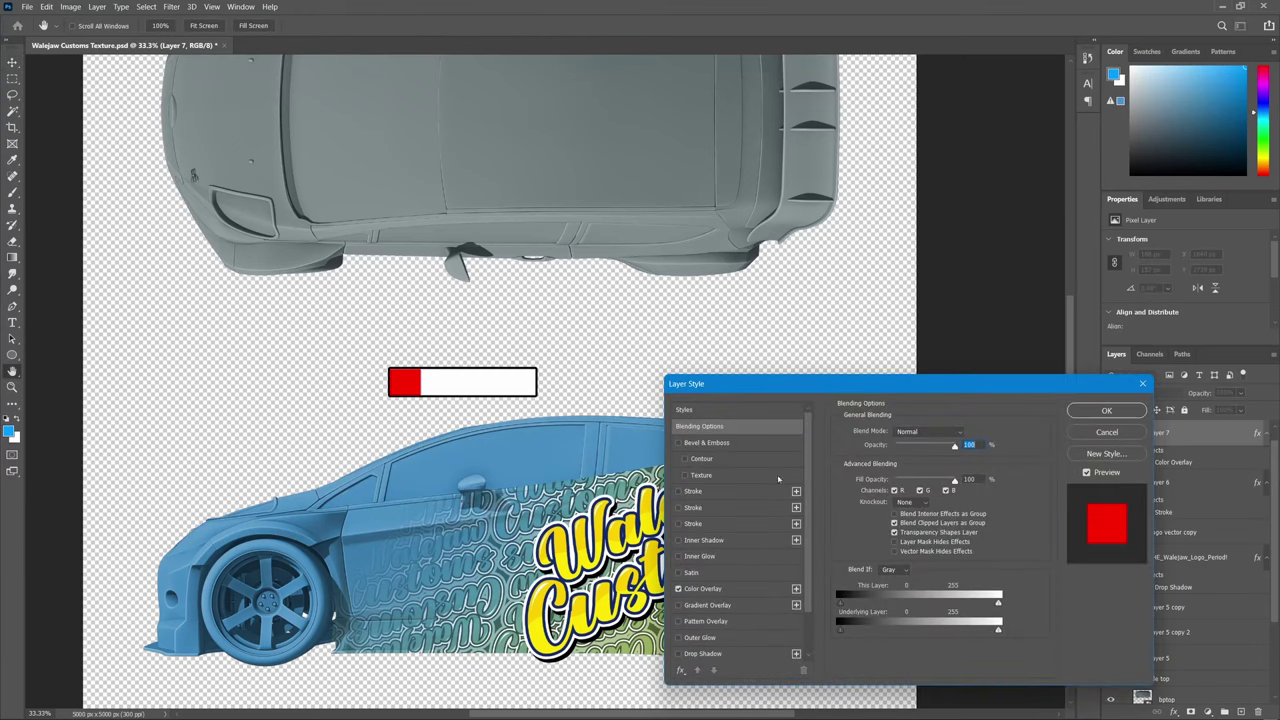
pyautogui.click(702, 588)
pyautogui.click(966, 433)
pyautogui.click(565, 535)
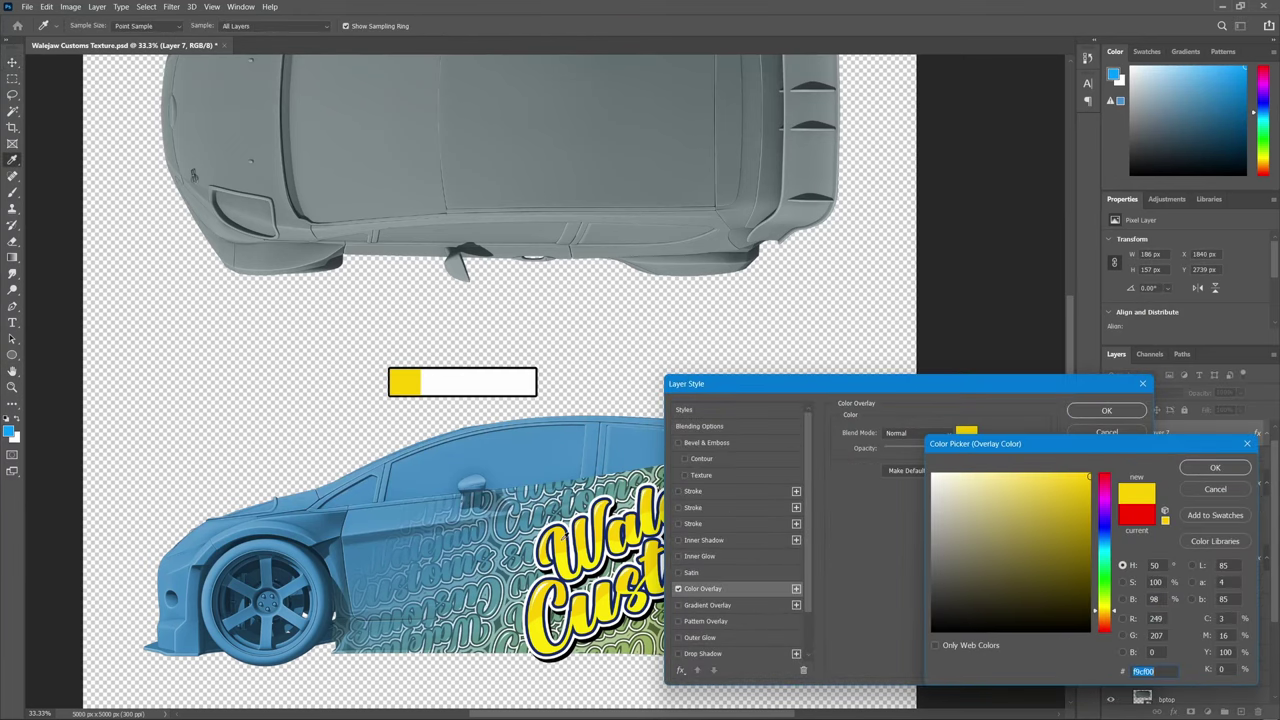
pyautogui.click(1213, 468)
pyautogui.press('Return')
# Set the bar's stroke color to dark blue 142a6c, sampled from the Walejaw Customs logo
pyautogui.doubleClick(1165, 512)
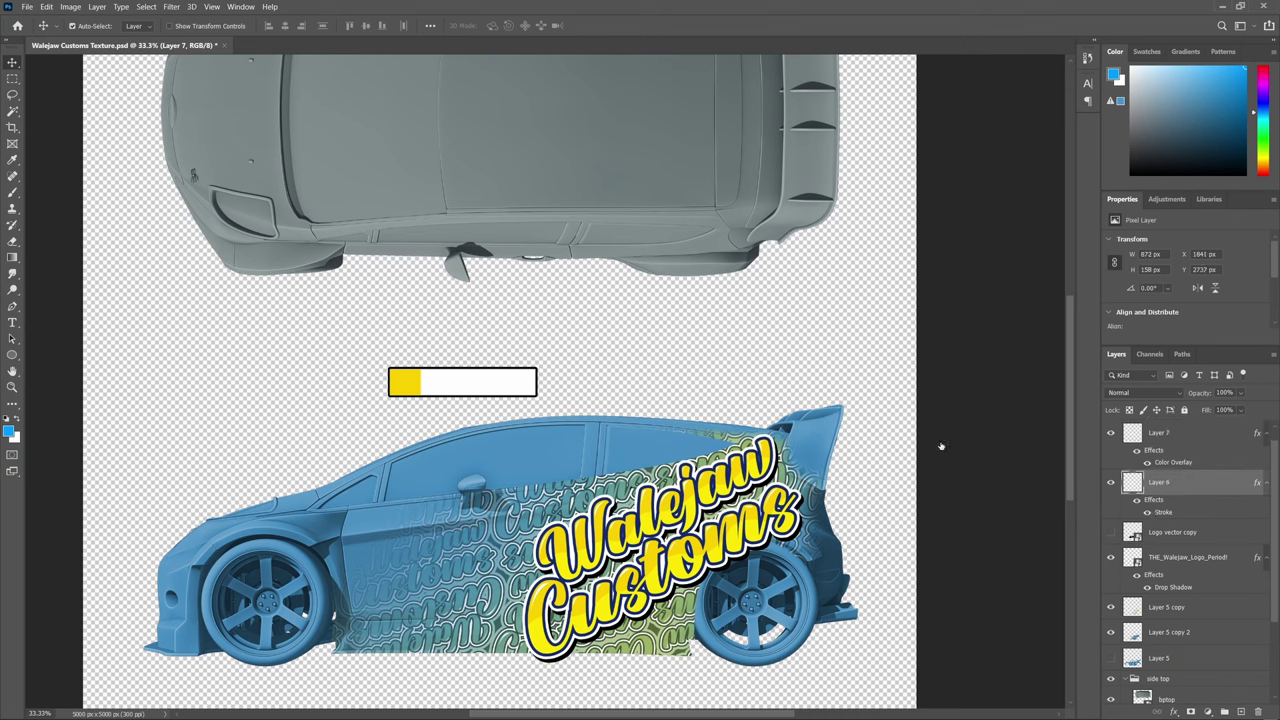
pyautogui.click(870, 522)
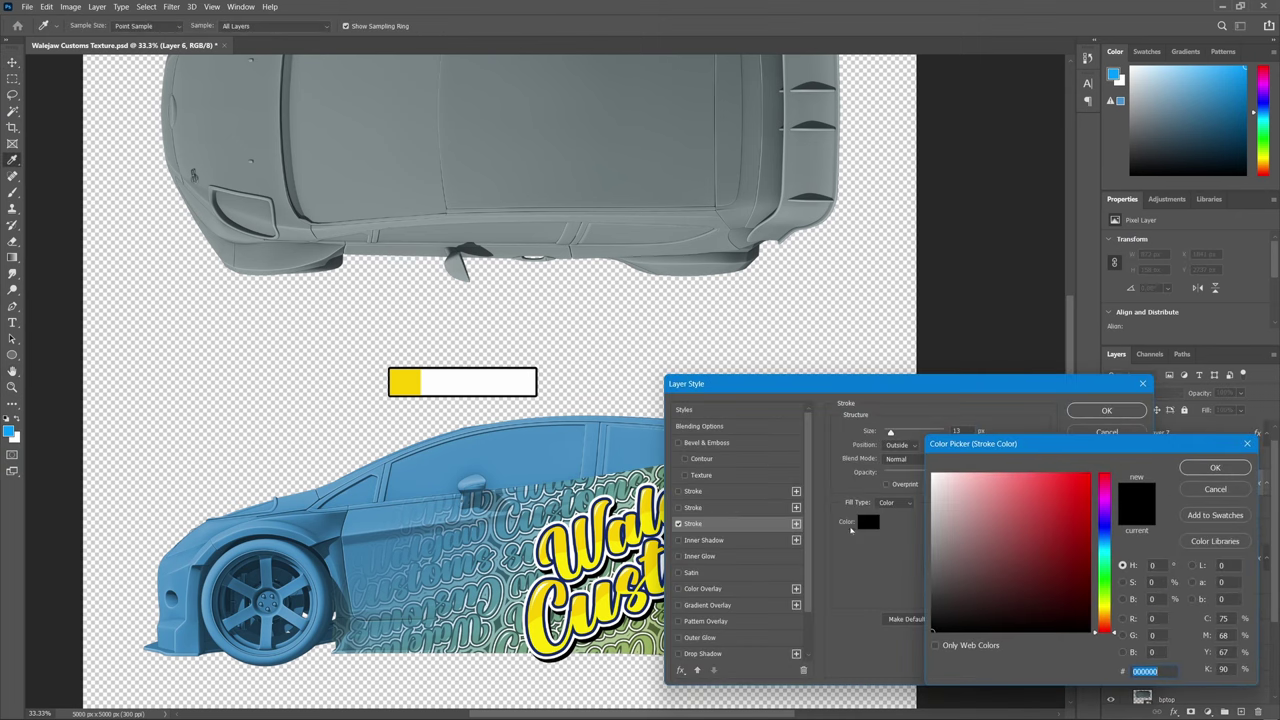
pyautogui.click(559, 564)
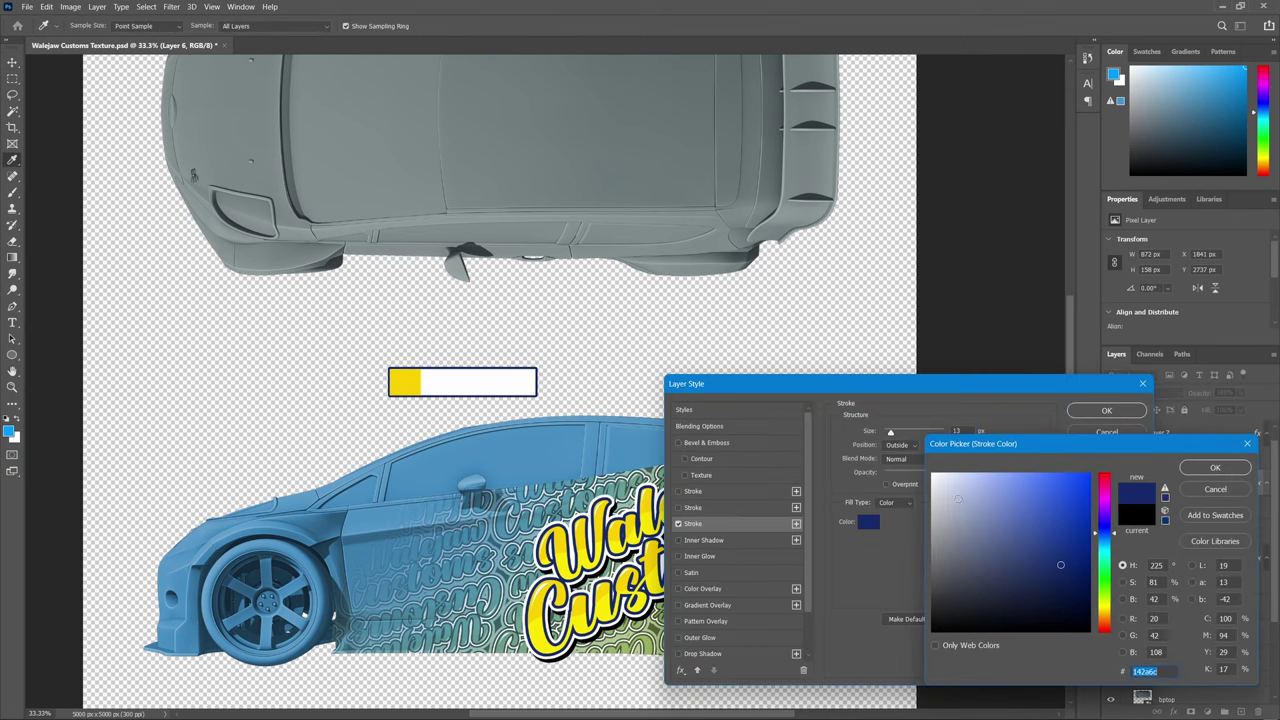
pyautogui.press('Return')
pyautogui.press('Return')
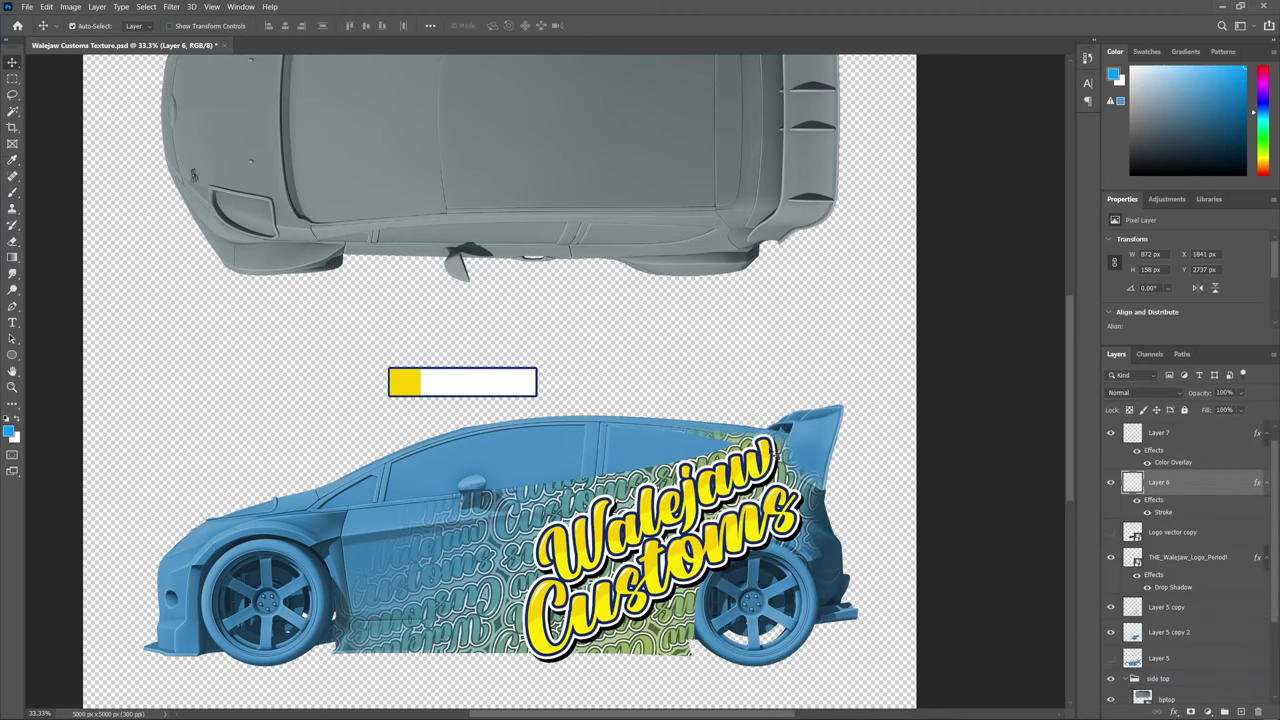
# Add the text SEVEN in black 15.6 pt Antique Olive Nord on the white part of the bar
pyautogui.press('t')
pyautogui.click(456, 388)
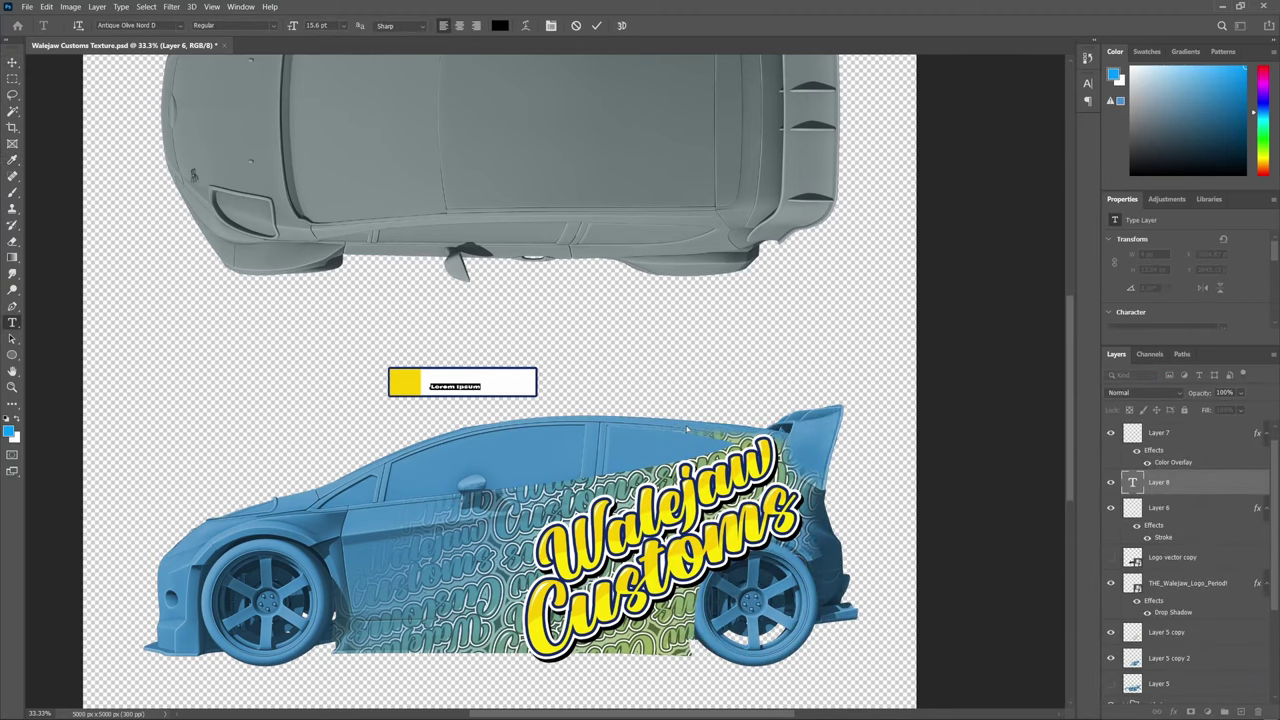
pyautogui.press('BackSpace')
pyautogui.write('SEVEN')
pyautogui.hotkey('ctrl', 'Return')
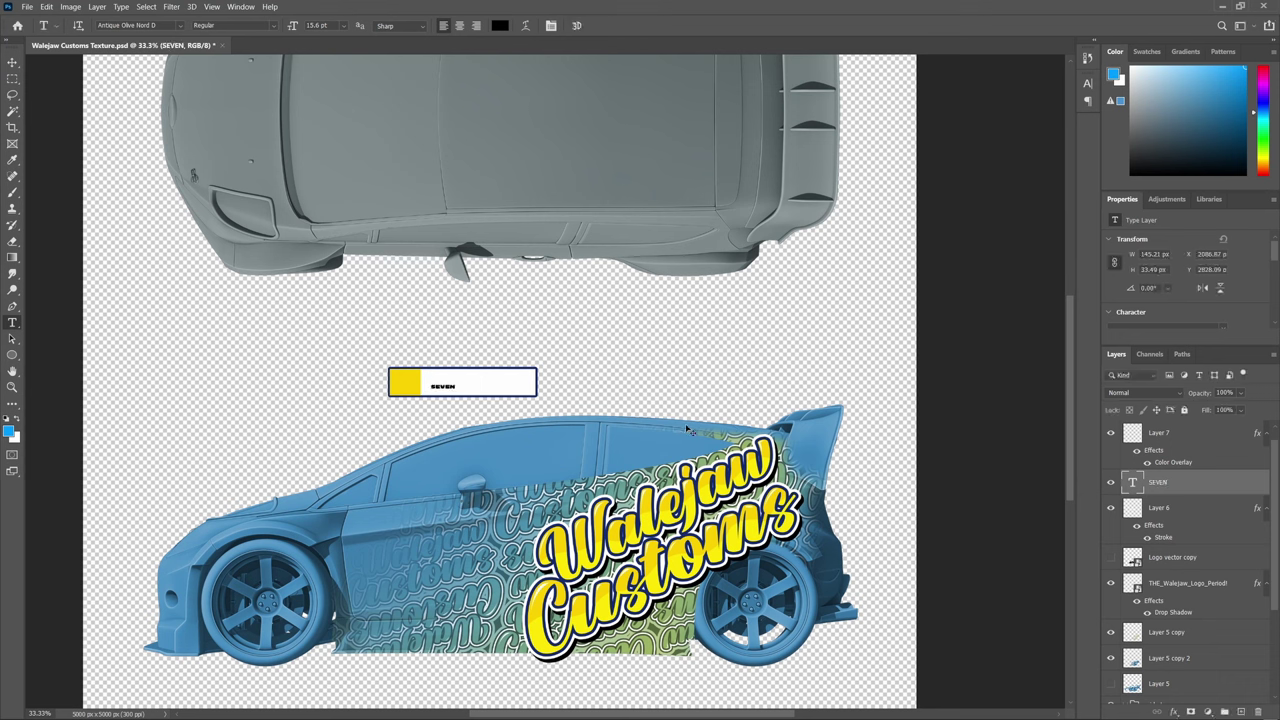
# Enlarge the SEVEN text to about 567 by 131 px and center it on the white part of the bar
pyautogui.hotkey('ctrl', 't')
pyautogui.moveTo(458, 390); pyautogui.dragTo(512, 390)
pyautogui.moveTo(434, 392); pyautogui.dragTo(479, 386)
pyautogui.press('Return')
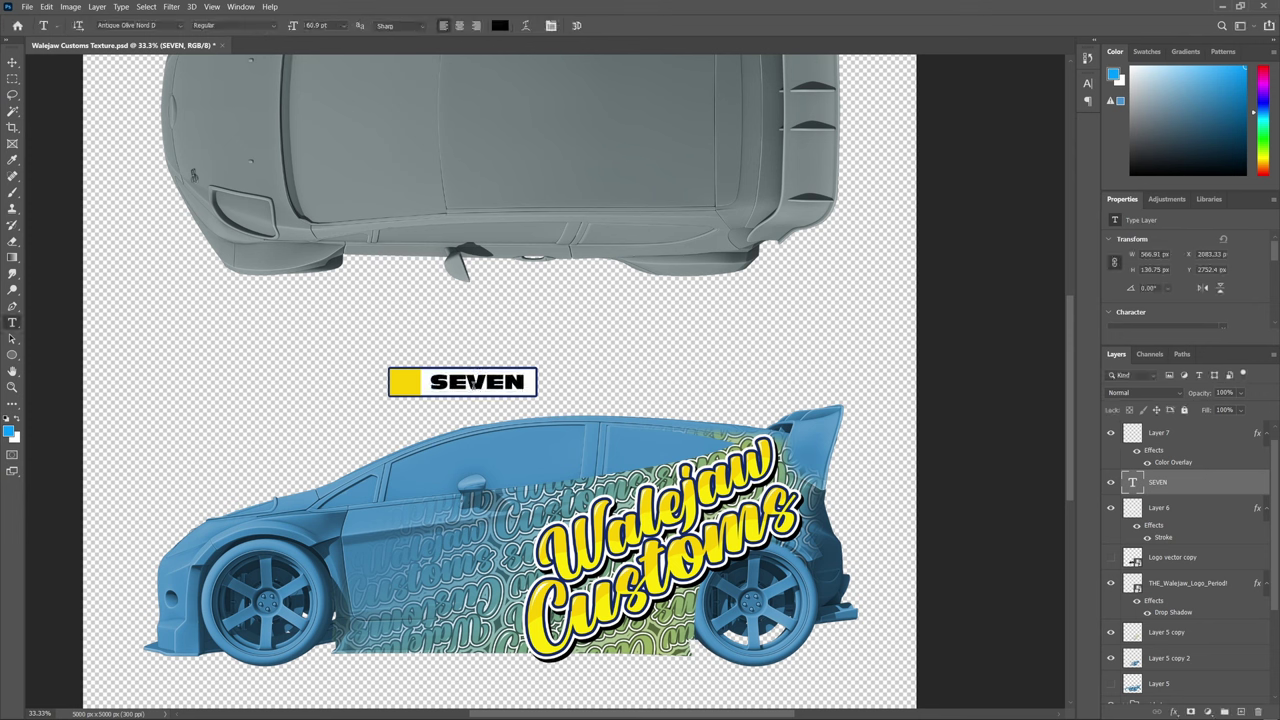
# Add the text 63 in black 15.6 pt Antique Olive Nord on the yellow block and stack its layer above the block
pyautogui.click(395, 386)
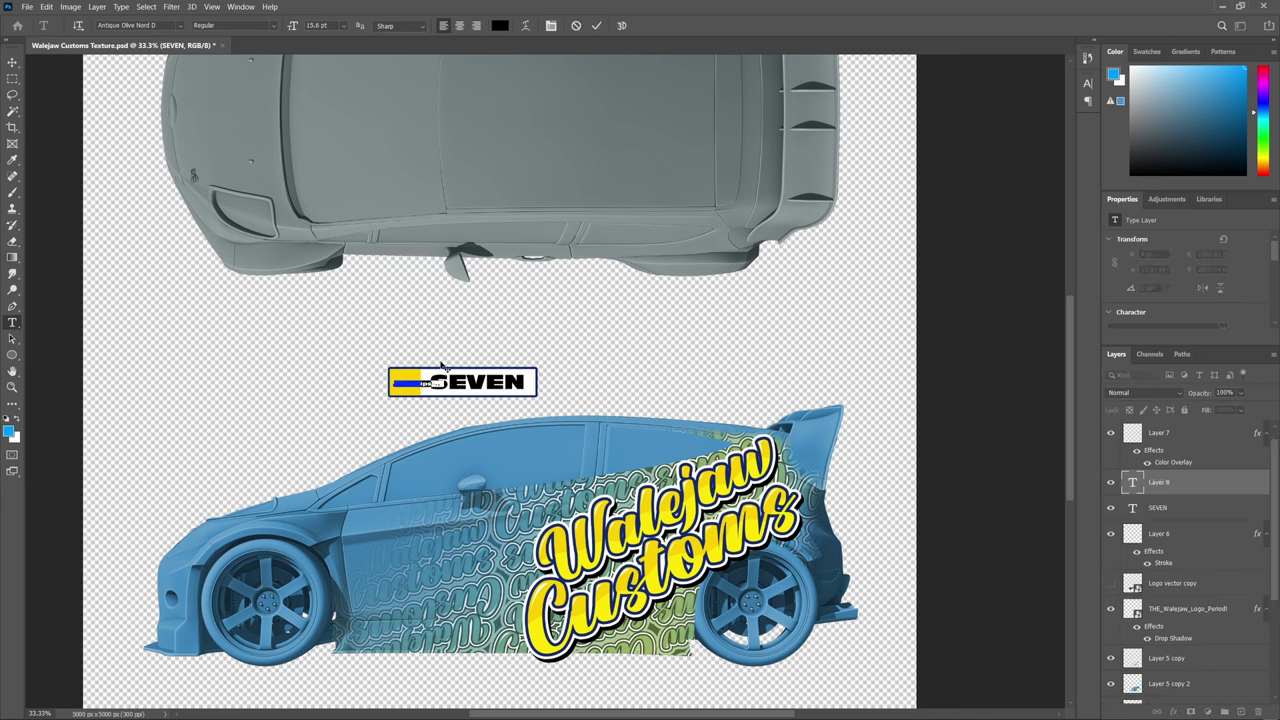
pyautogui.write('63')
pyautogui.hotkey('ctrl', 'Return')
pyautogui.moveTo(1192, 488); pyautogui.dragTo(1203, 438)
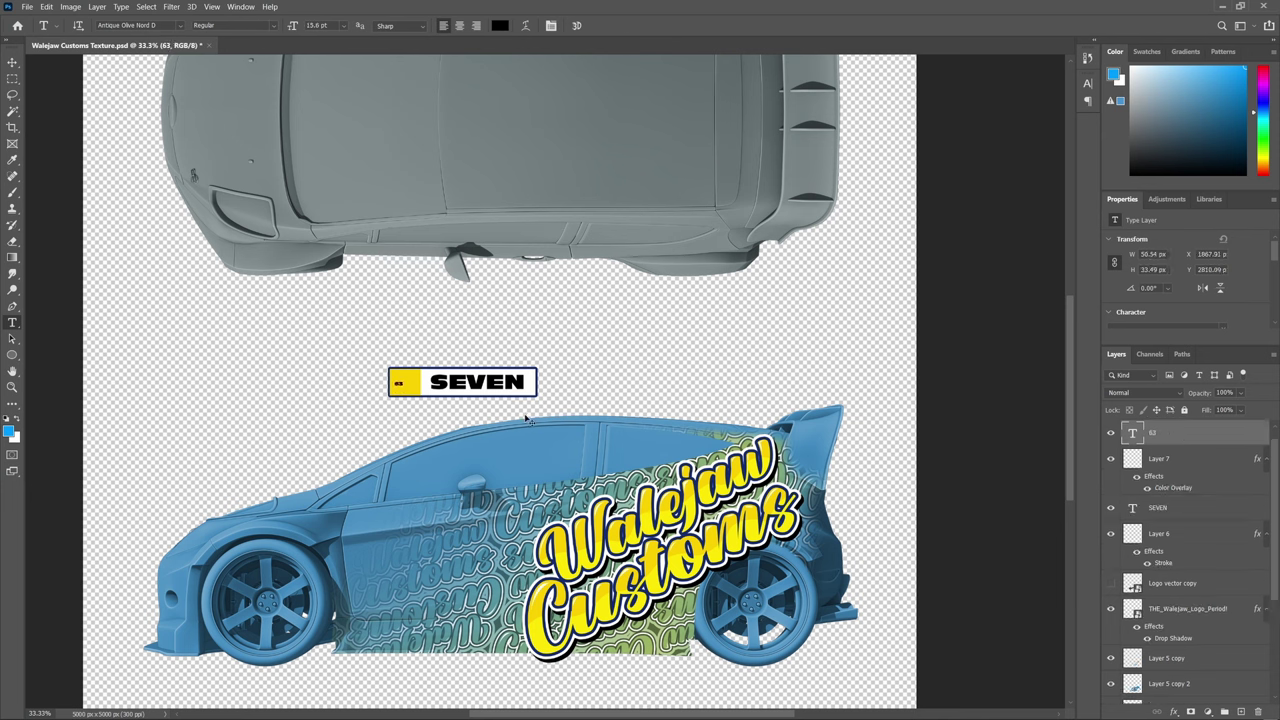
# Enlarge the 63 text to about 195 by 129 px so it fills the yellow block
pyautogui.hotkey('ctrl', 't')
pyautogui.moveTo(405, 377); pyautogui.dragTo(425, 363)
pyautogui.press('Return')
pyautogui.press('Return')
pyautogui.press('v')
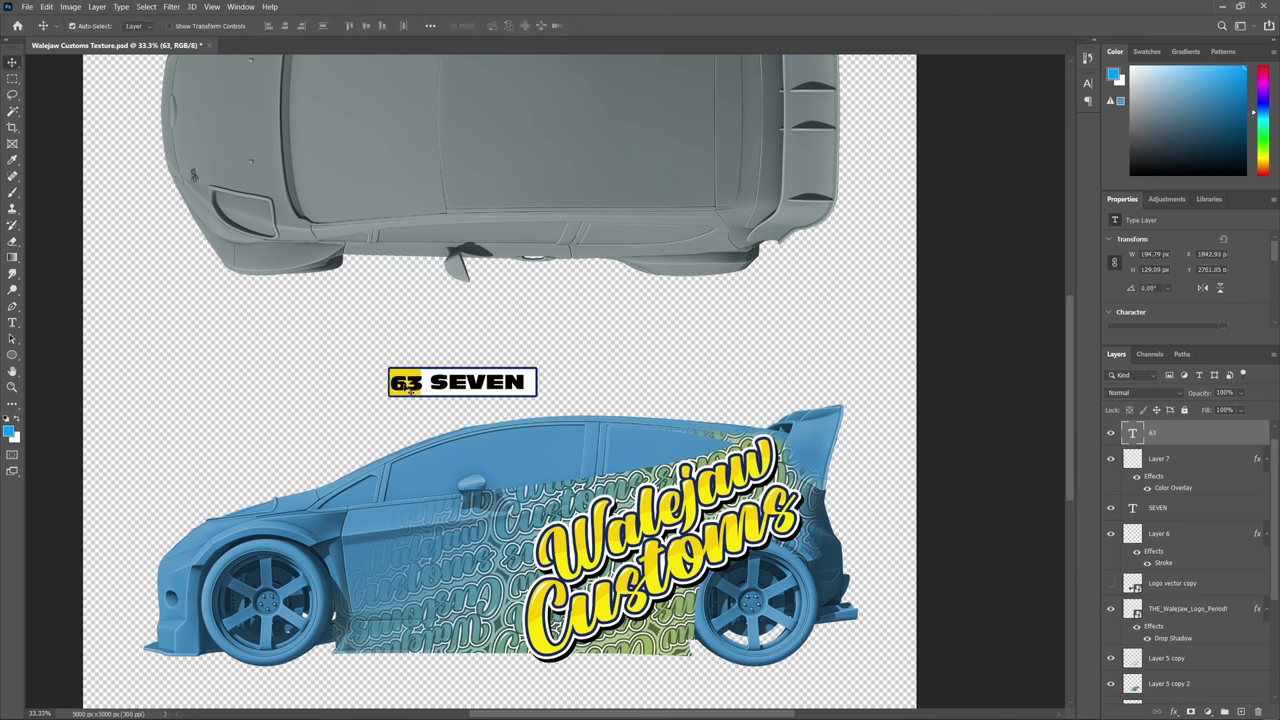
# Widen the yellow block past the 63 and stretch its upper edge to meet the bar's outline
pyautogui.click(410, 393)
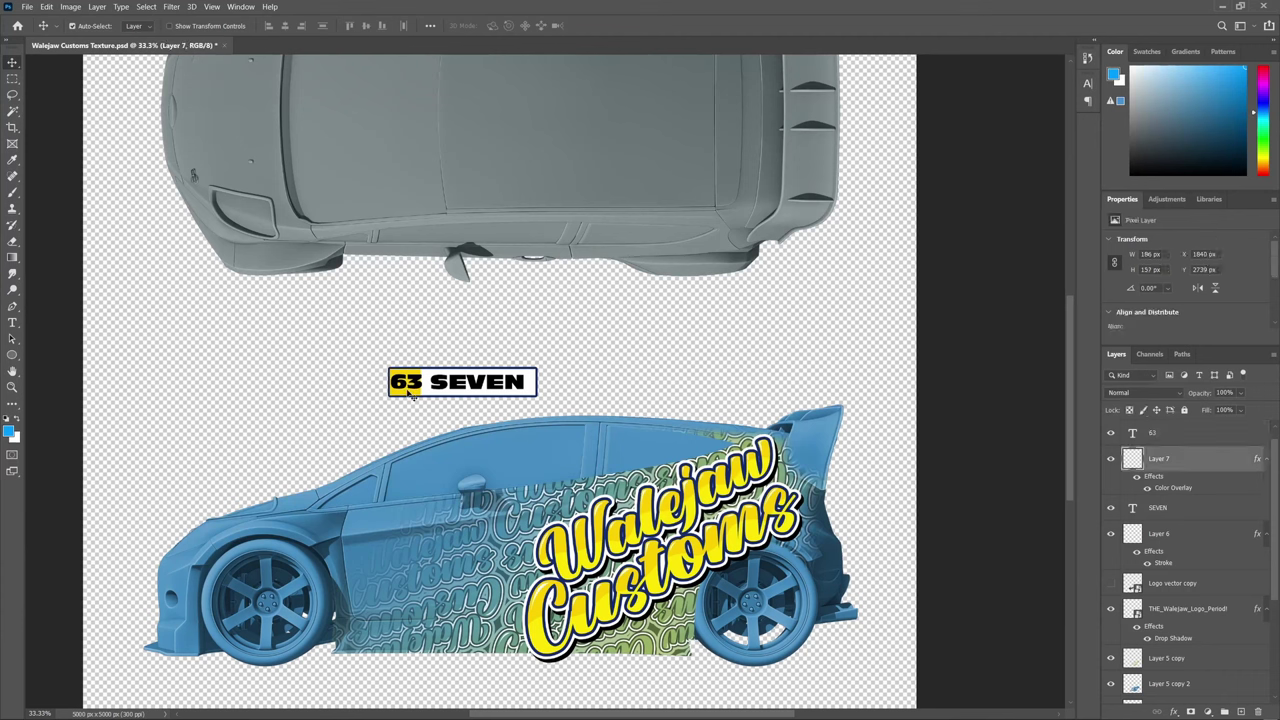
pyautogui.hotkey('ctrl', 't')
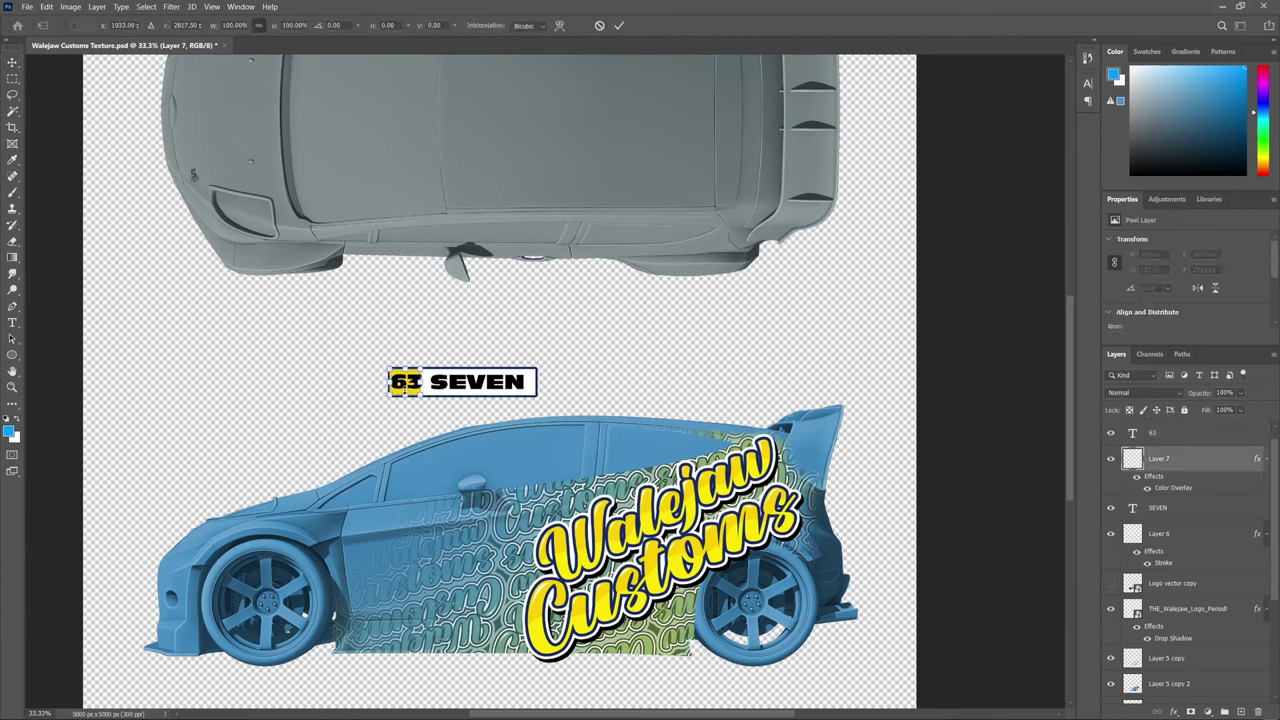
pyautogui.moveTo(423, 381)
pyautogui.mouseDown()
pyautogui.moveTo(436, 381)
pyautogui.moveTo(424, 382)
pyautogui.mouseUp()
pyautogui.press('Return')
pyautogui.hotkey('ctrl', 'space')
pyautogui.click(428, 382)
pyautogui.hotkey('ctrl', 't')
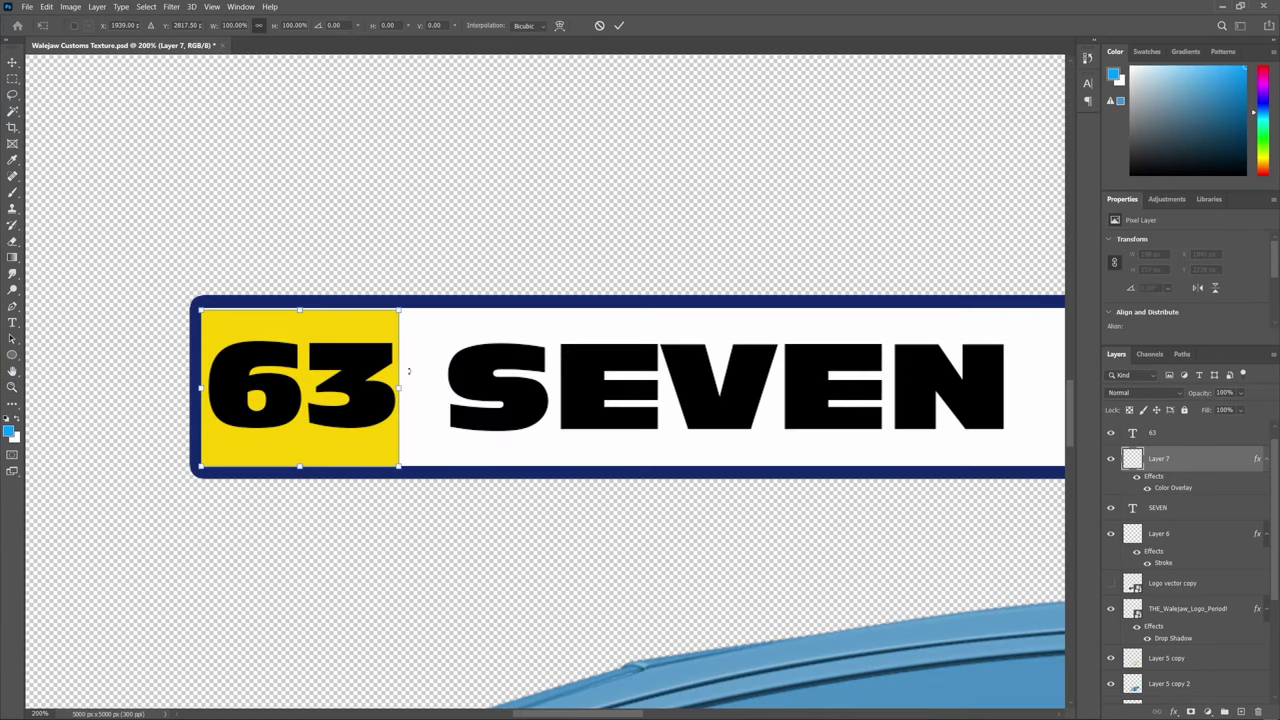
pyautogui.moveTo(399, 388); pyautogui.dragTo(409, 388)
pyautogui.moveTo(309, 319); pyautogui.dragTo(309, 316)
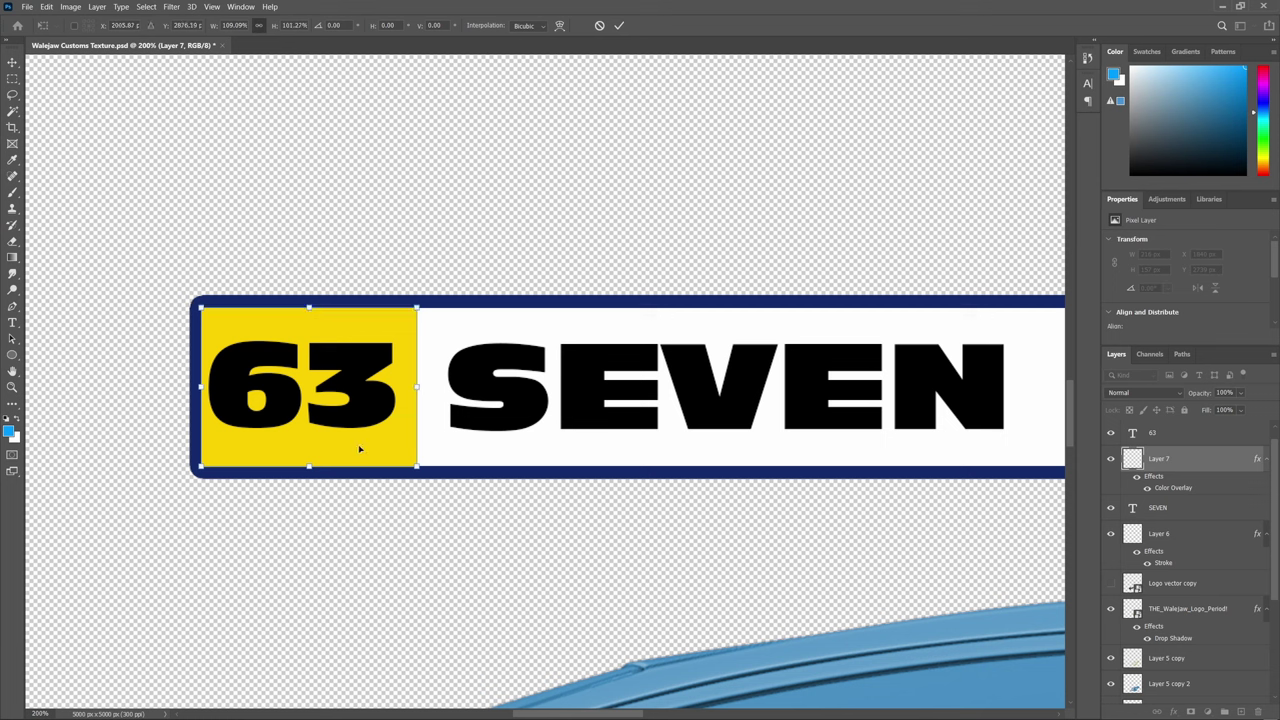
pyautogui.press('Return')
pyautogui.press('z')
# Nudge the 63 text 5 px to the right to center it on the widened yellow block
pyautogui.press('v')
pyautogui.click(370, 404)
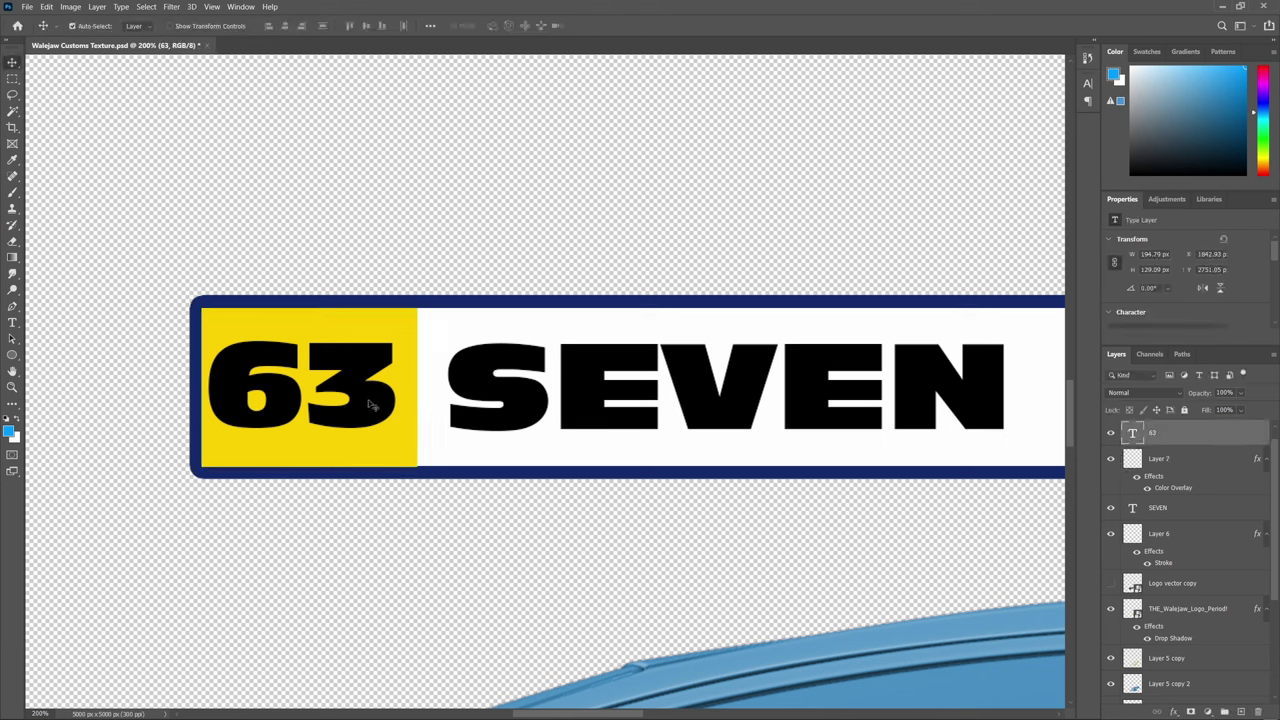
pyautogui.press('Right')
pyautogui.press('Right')
pyautogui.press('Right')
pyautogui.press('Right')
pyautogui.press('Right')
pyautogui.press('z')
pyautogui.moveTo(372, 404); pyautogui.dragTo(358, 399)
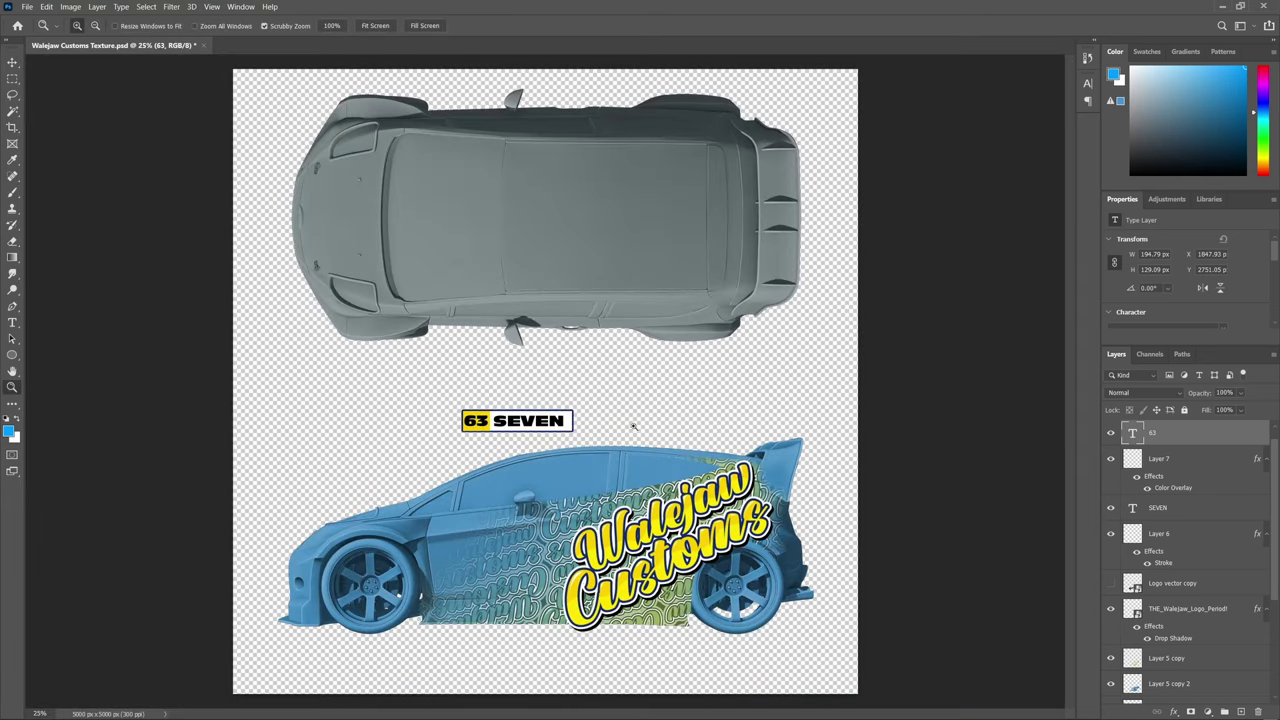
# Group the bar, yellow block, SEVEN and 63 layers and name the group NAME BADGE
pyautogui.press('v')
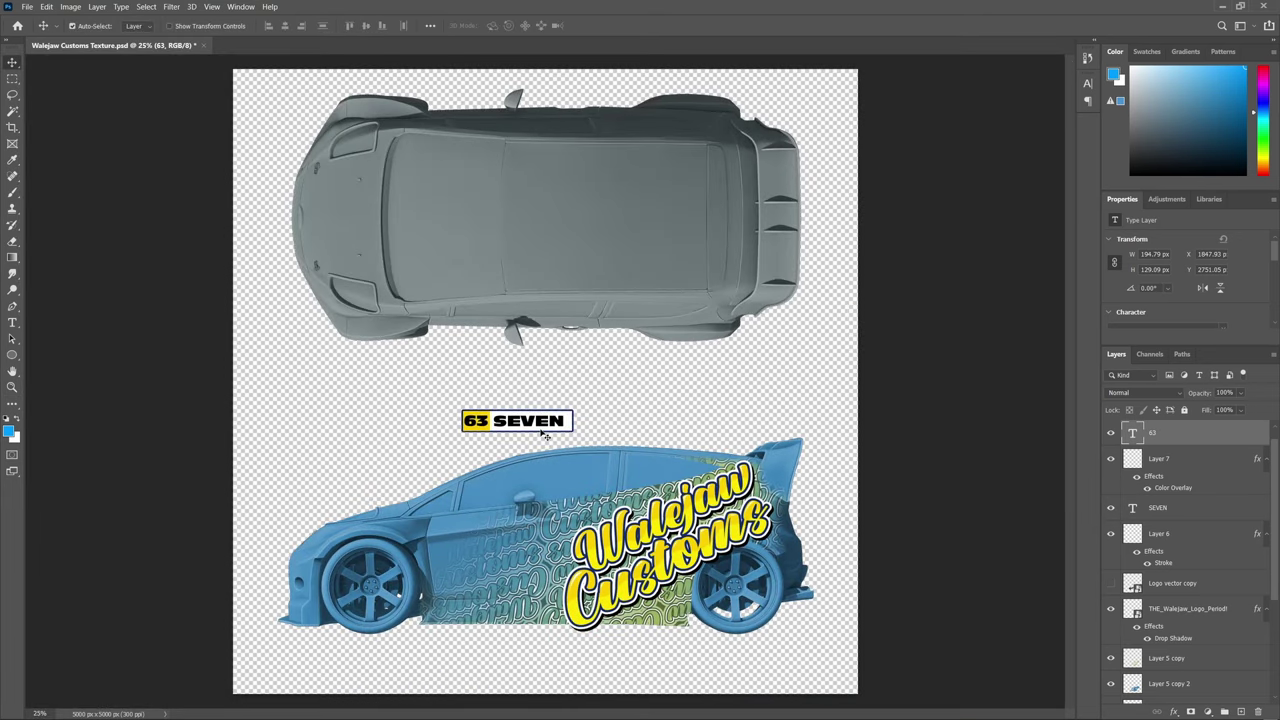
pyautogui.click(540, 428)
pyautogui.keyDown('shift'); pyautogui.click(498, 422); pyautogui.keyUp('shift')
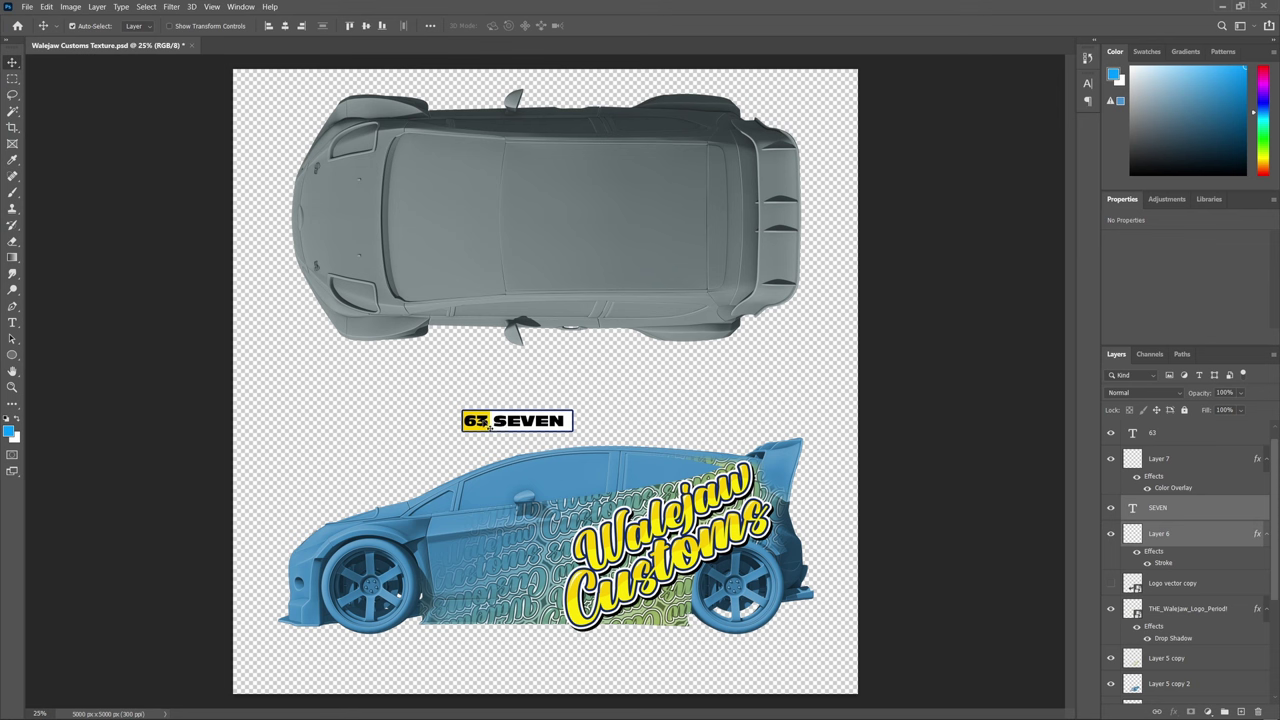
pyautogui.keyDown('shift'); pyautogui.click(488, 424); pyautogui.keyUp('shift')
pyautogui.keyDown('shift'); pyautogui.click(490, 432); pyautogui.keyUp('shift')
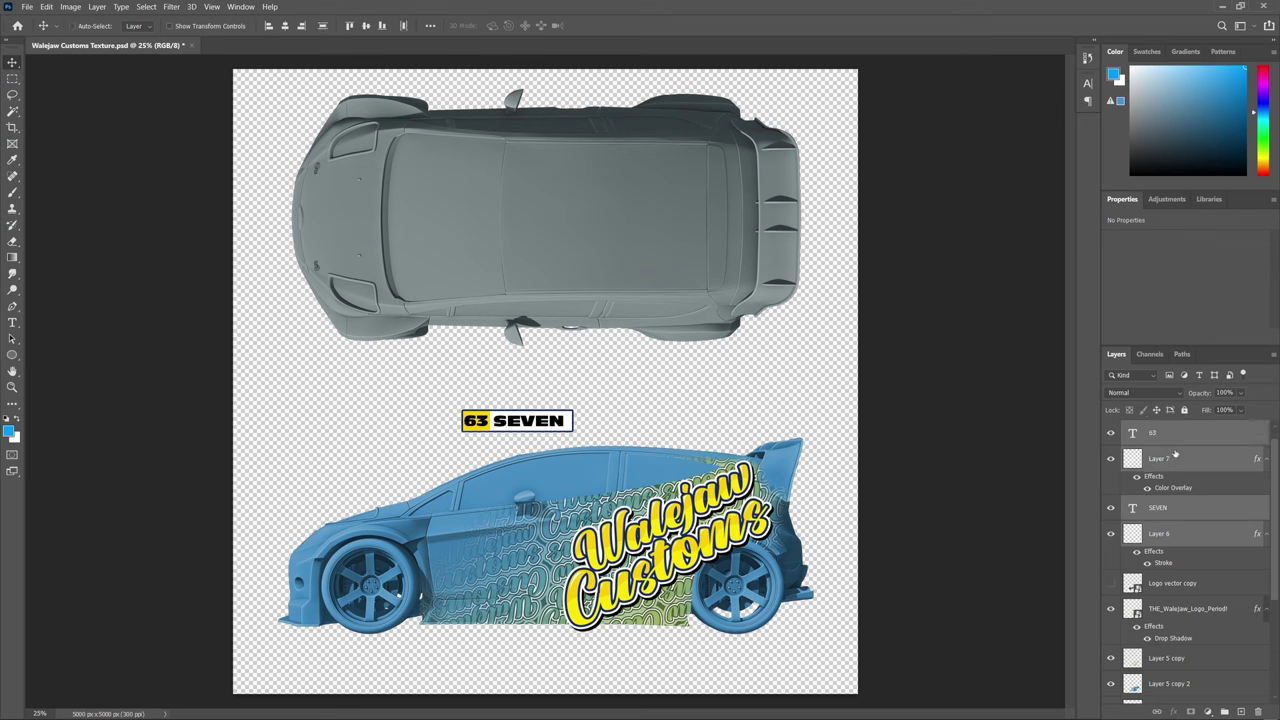
pyautogui.hotkey('ctrl', 'g')
pyautogui.doubleClick(1155, 428)
pyautogui.write('NAME BADGE')
pyautogui.press('Return')
# Scale the NAME BADGE group to about 62%, rotate it about -4.9° and place it on the front door below the mirror
pyautogui.click(530, 424)
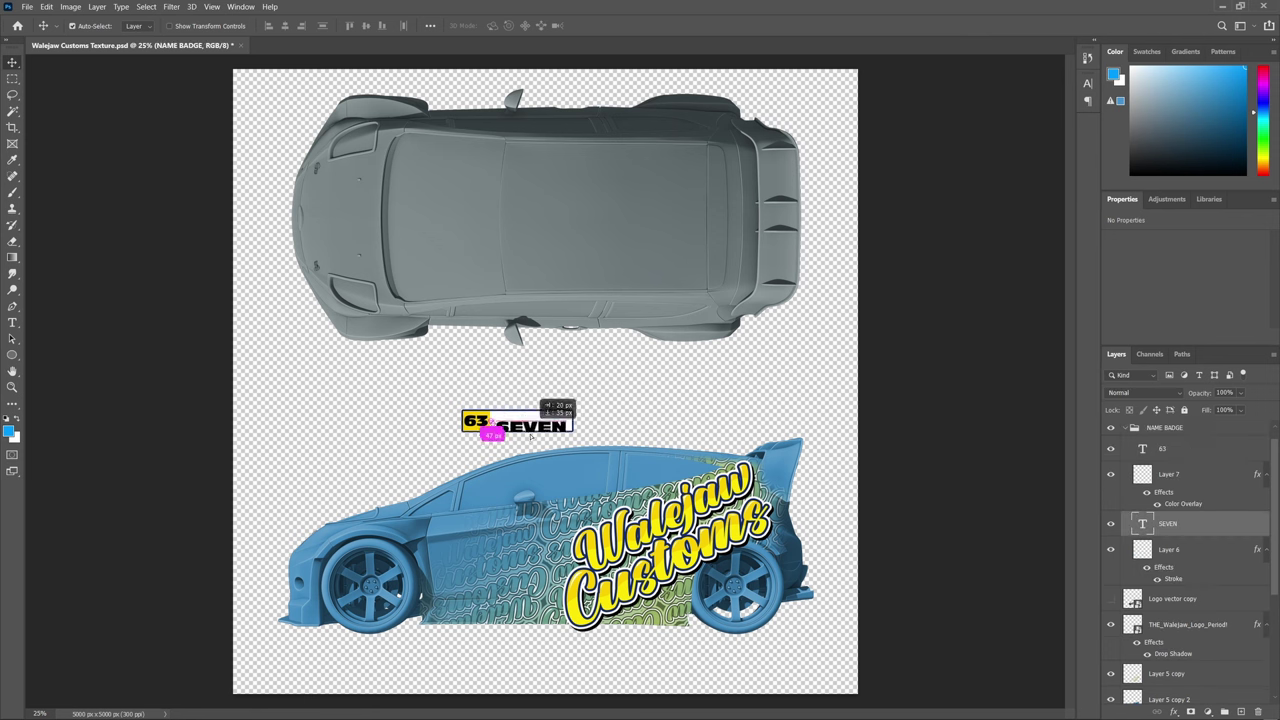
pyautogui.click(1180, 429)
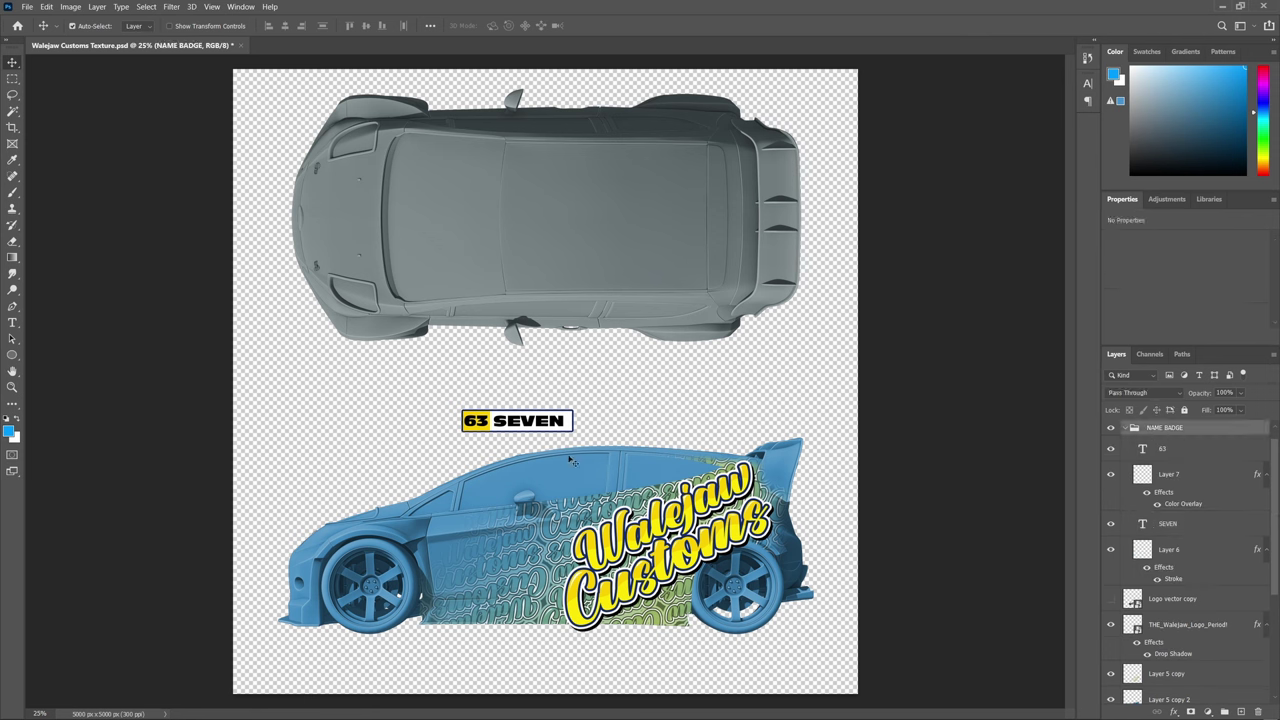
pyautogui.hotkey('ctrl', 't')
pyautogui.moveTo(568, 424); pyautogui.dragTo(502, 515)
pyautogui.moveTo(478, 521); pyautogui.dragTo(500, 520)
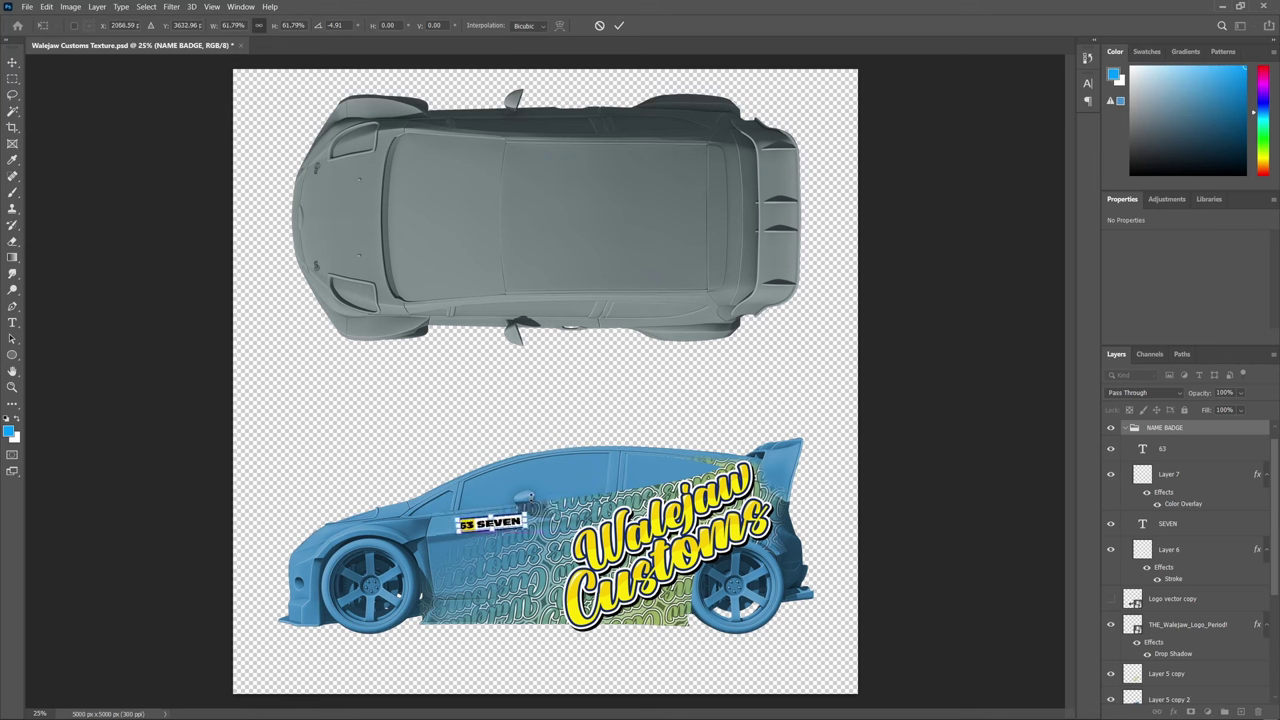
pyautogui.click(619, 25)
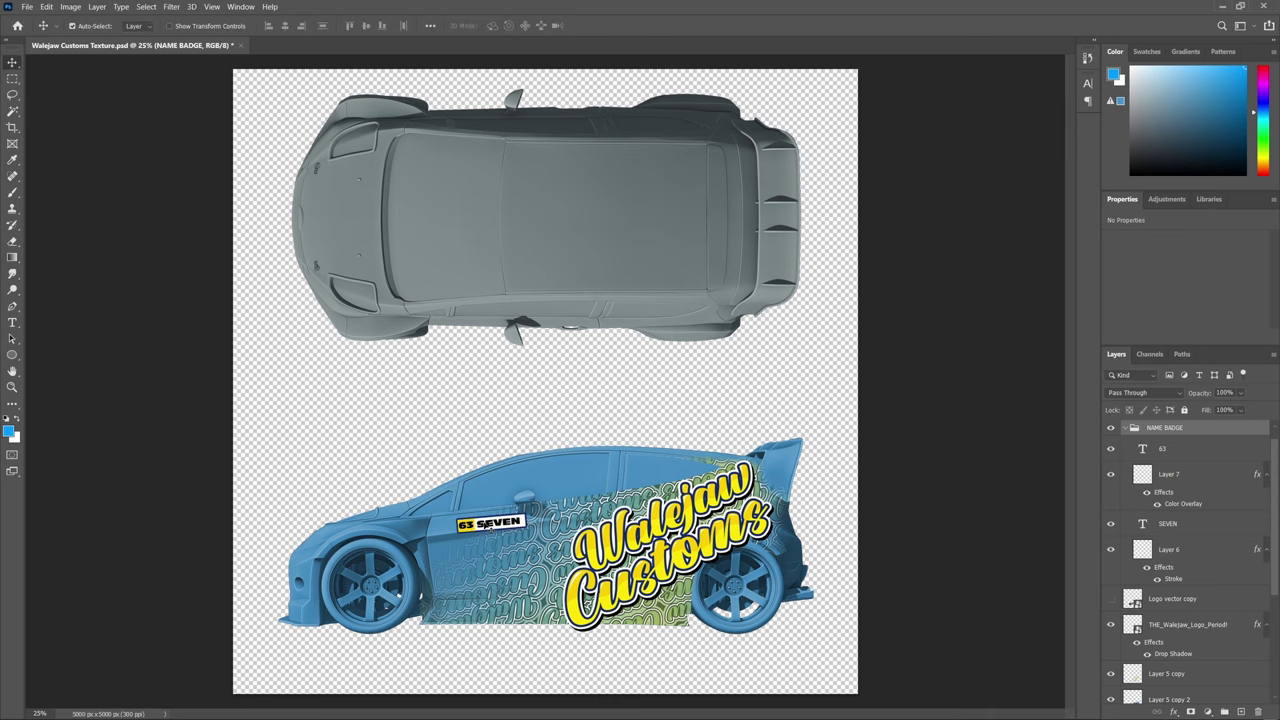
# Fine-tune the name badge's placement so it follows the upper line of the front door
pyautogui.press('z')
pyautogui.moveTo(480, 528); pyautogui.dragTo(605, 397)
pyautogui.hotkey('ctrl', 't')
pyautogui.moveTo(670, 354); pyautogui.dragTo(667, 347)
pyautogui.press('Return')
pyautogui.press('z')
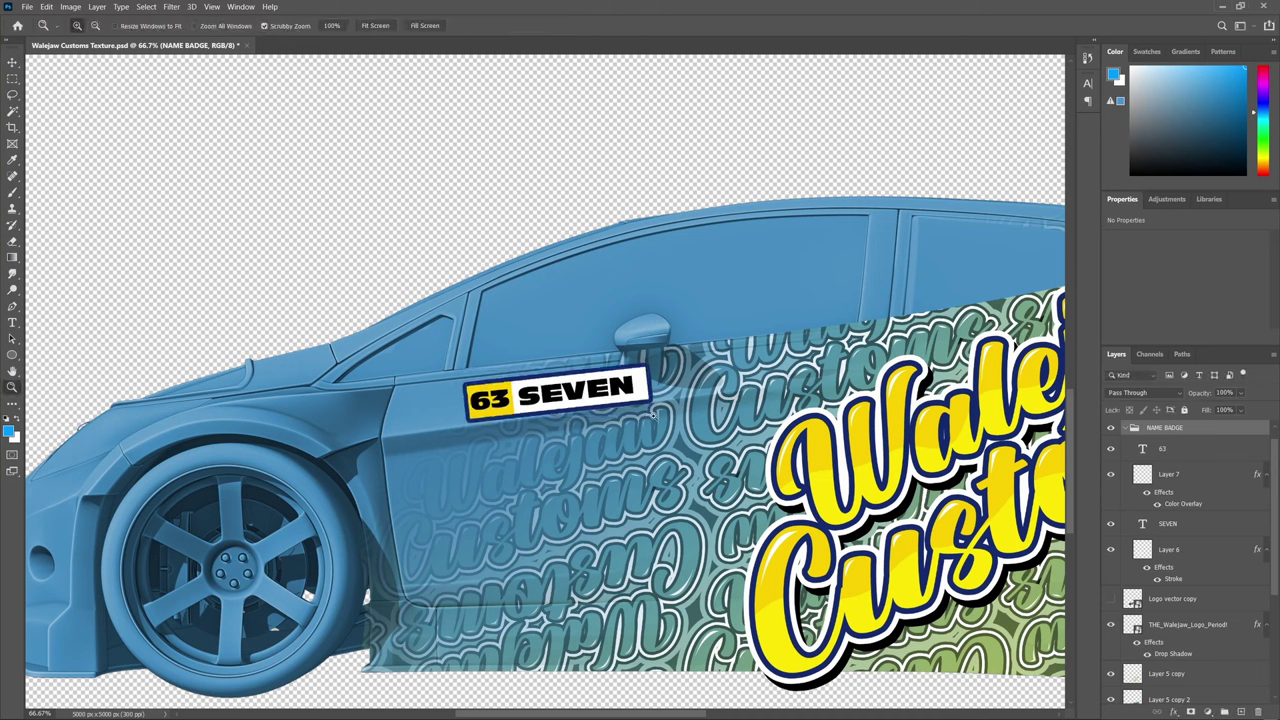
# Reduce the size of the dark blue stroke around the name badge's bar
pyautogui.doubleClick(1172, 578)
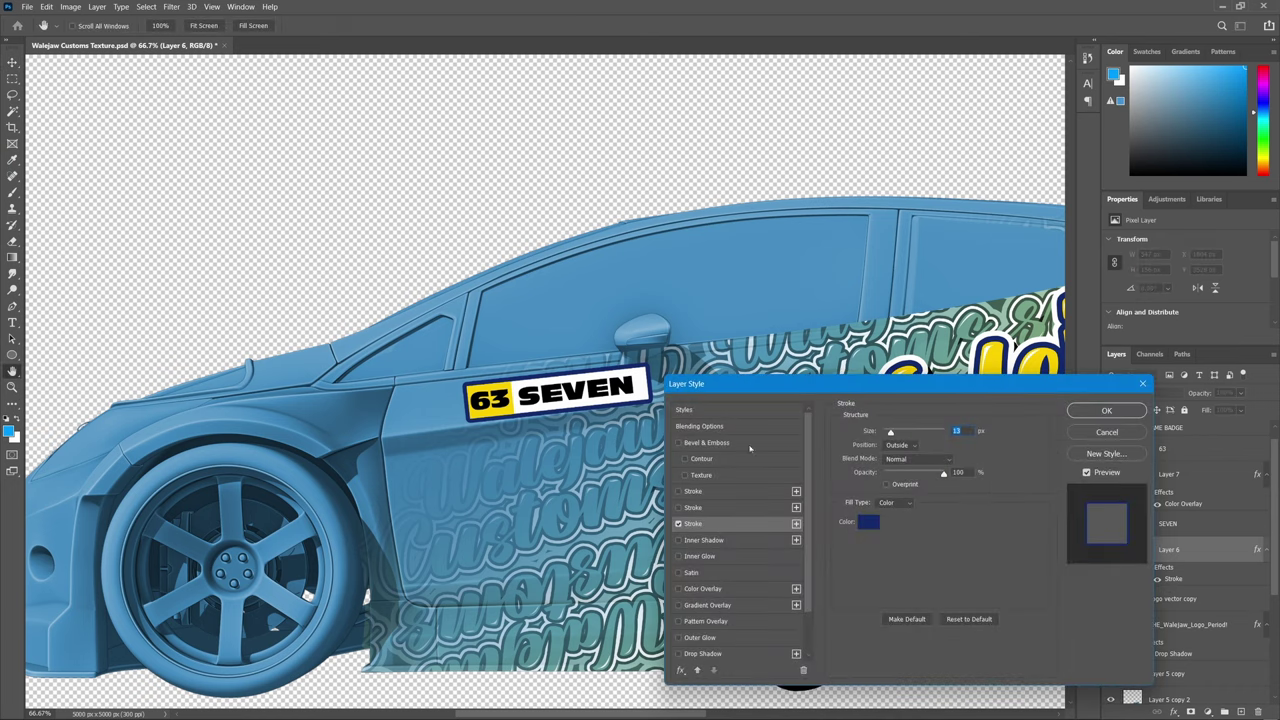
pyautogui.moveTo(891, 433); pyautogui.dragTo(887, 433)
pyautogui.press('Return')
pyautogui.keyDown('alt'); pyautogui.click(514, 460); pyautogui.keyUp('alt')
pyautogui.keyDown('alt'); pyautogui.click(514, 460); pyautogui.keyUp('alt')
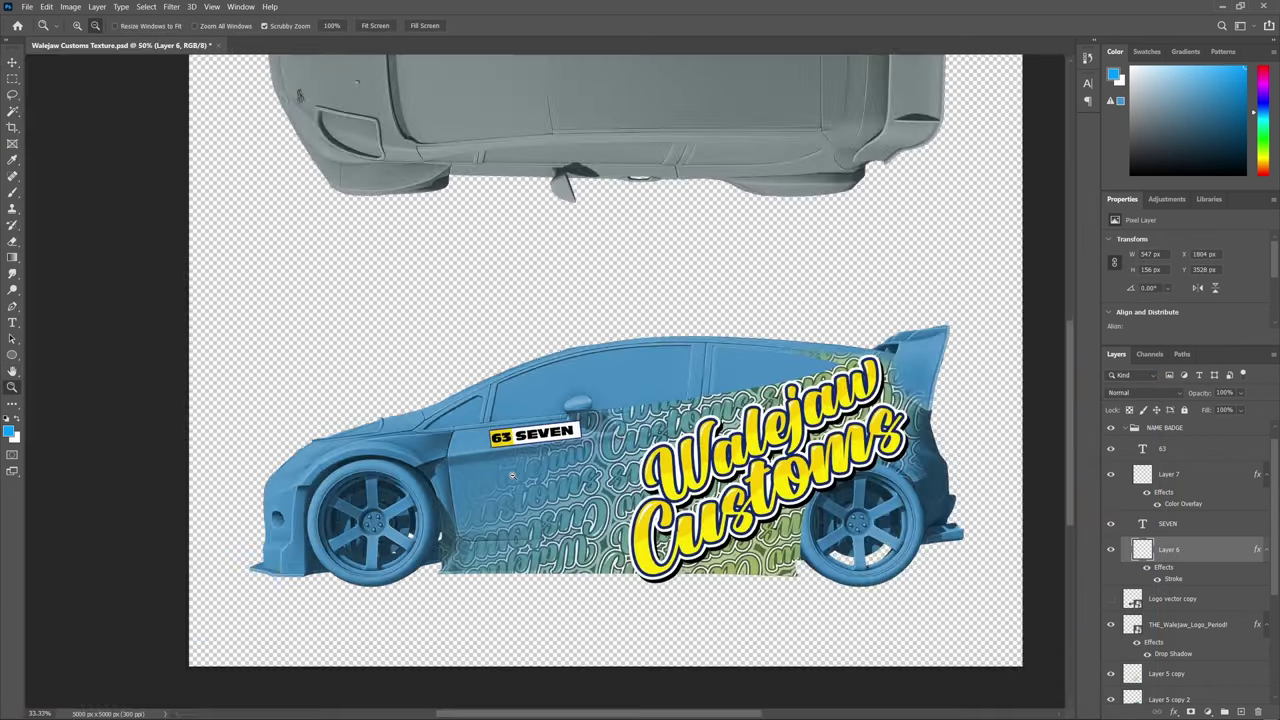
pyautogui.keyDown('alt'); pyautogui.click(514, 460); pyautogui.keyUp('alt')
pyautogui.click(509, 546)
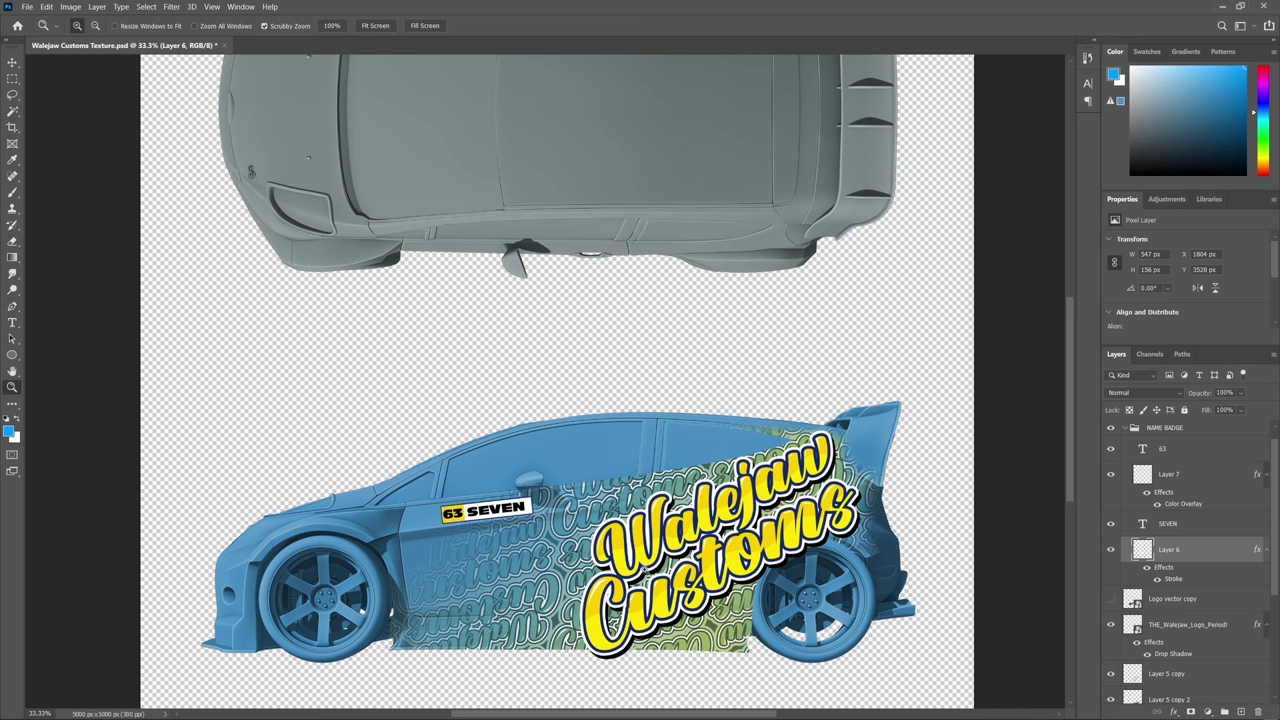
# Place the W3D.png logo, scale it to about 12.3% and tilt it to sit on the front door below the name badge
pyautogui.moveTo(560, 718)
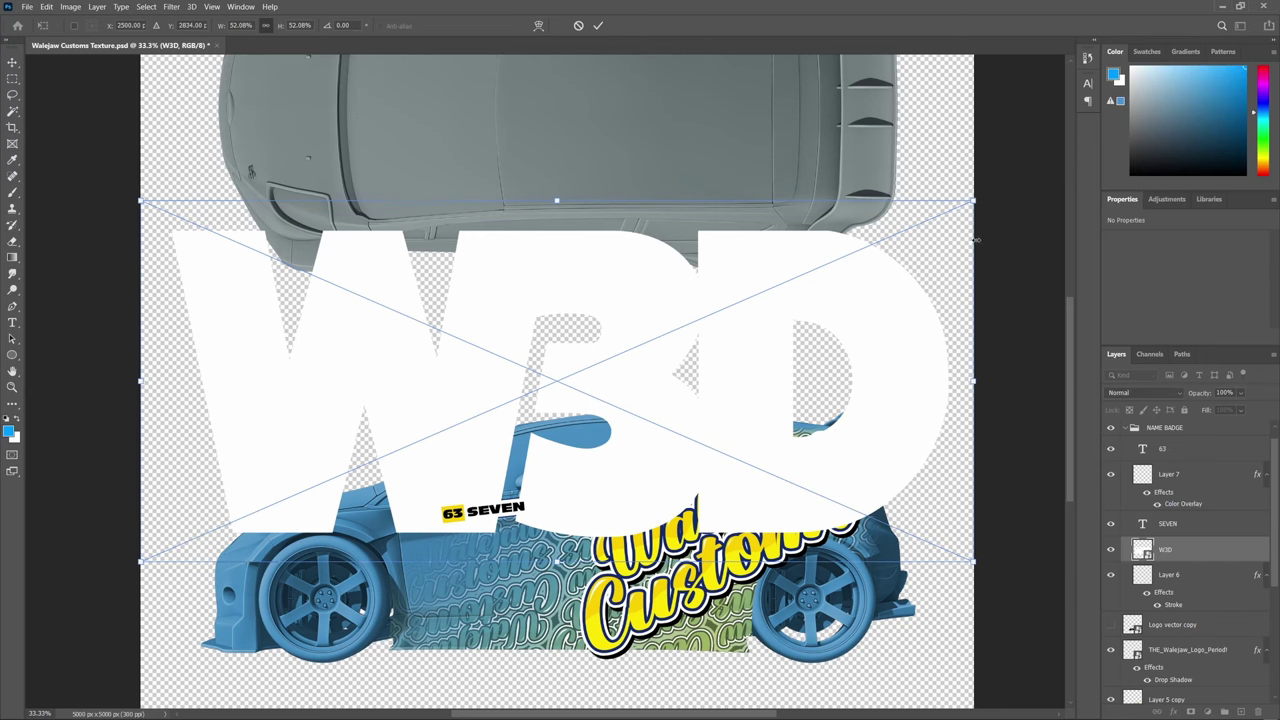
pyautogui.moveTo(973, 201); pyautogui.dragTo(528, 590)
pyautogui.moveTo(542, 585); pyautogui.dragTo(538, 574)
pyautogui.moveTo(505, 614); pyautogui.dragTo(536, 563)
pyautogui.moveTo(427, 606)
pyautogui.mouseDown()
pyautogui.moveTo(395, 630)
pyautogui.moveTo(408, 598)
pyautogui.mouseUp()
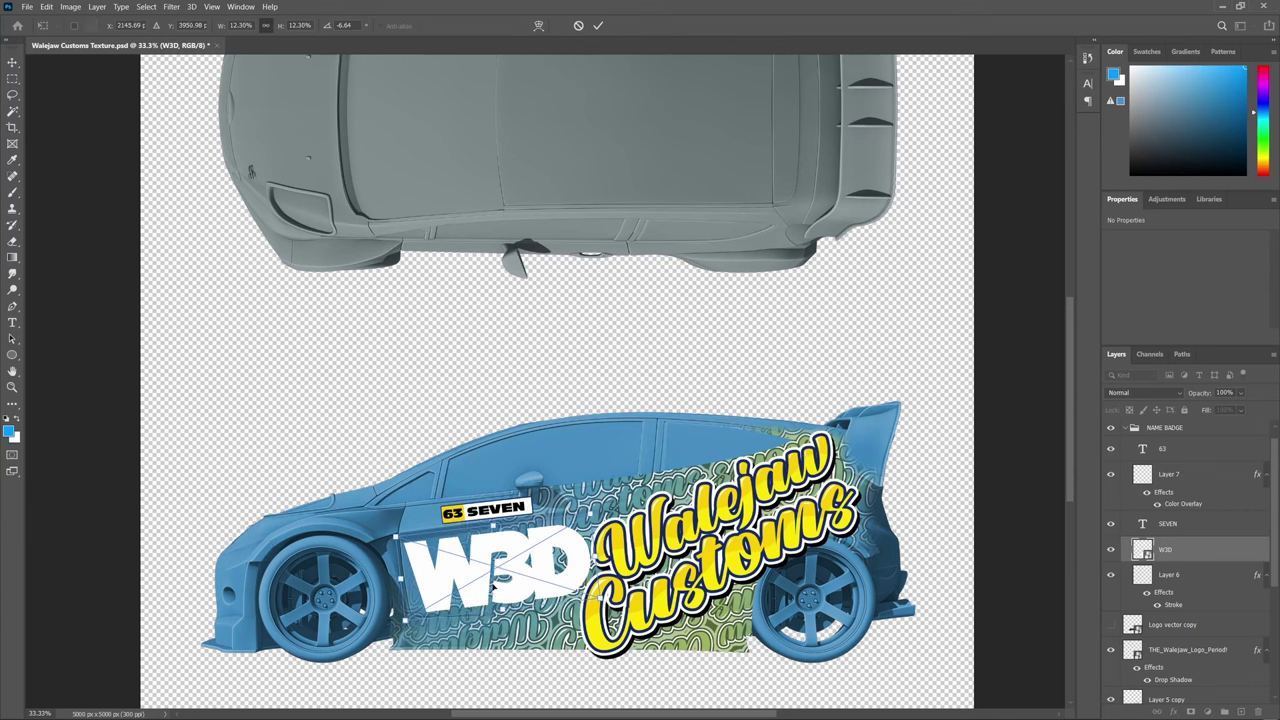
# Nudge the W3D logo slightly up and to the left on the door and commit its placement
pyautogui.press('Up')
pyautogui.press('Up')
pyautogui.hotkey('shift', 'Up')
pyautogui.press('Up')
pyautogui.press('Up')
pyautogui.hotkey('shift', 'Left')
pyautogui.press('Up')
pyautogui.hotkey('shift', 'Left')
pyautogui.press('Return')
pyautogui.press('z')
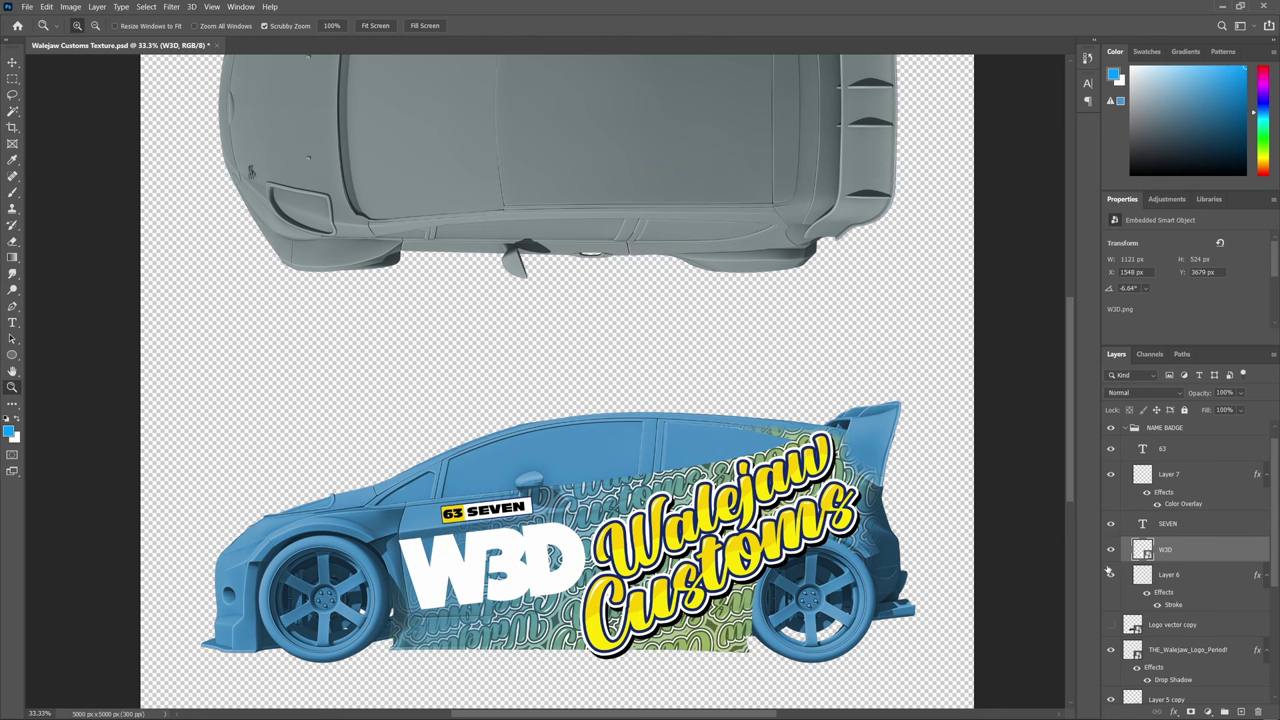
# Try stroke and black drop shadow effects on the W3D logo
pyautogui.doubleClick(1214, 560)
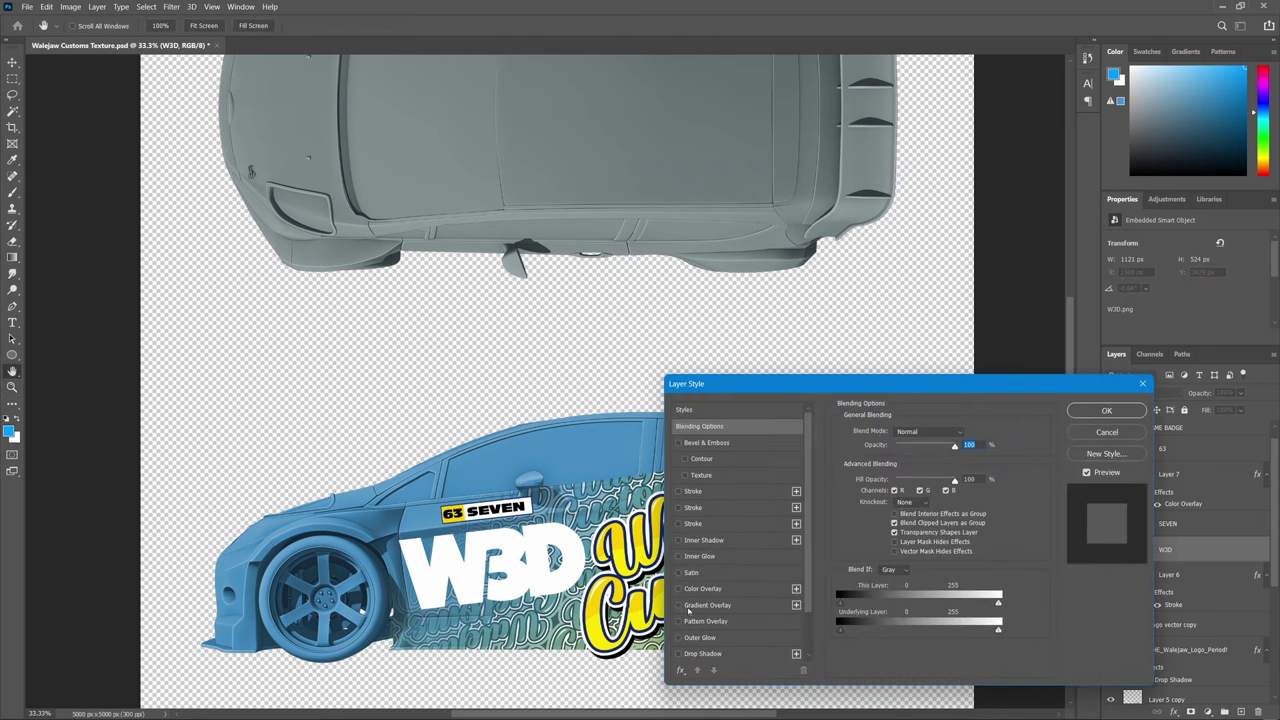
pyautogui.click(679, 492)
pyautogui.click(679, 492)
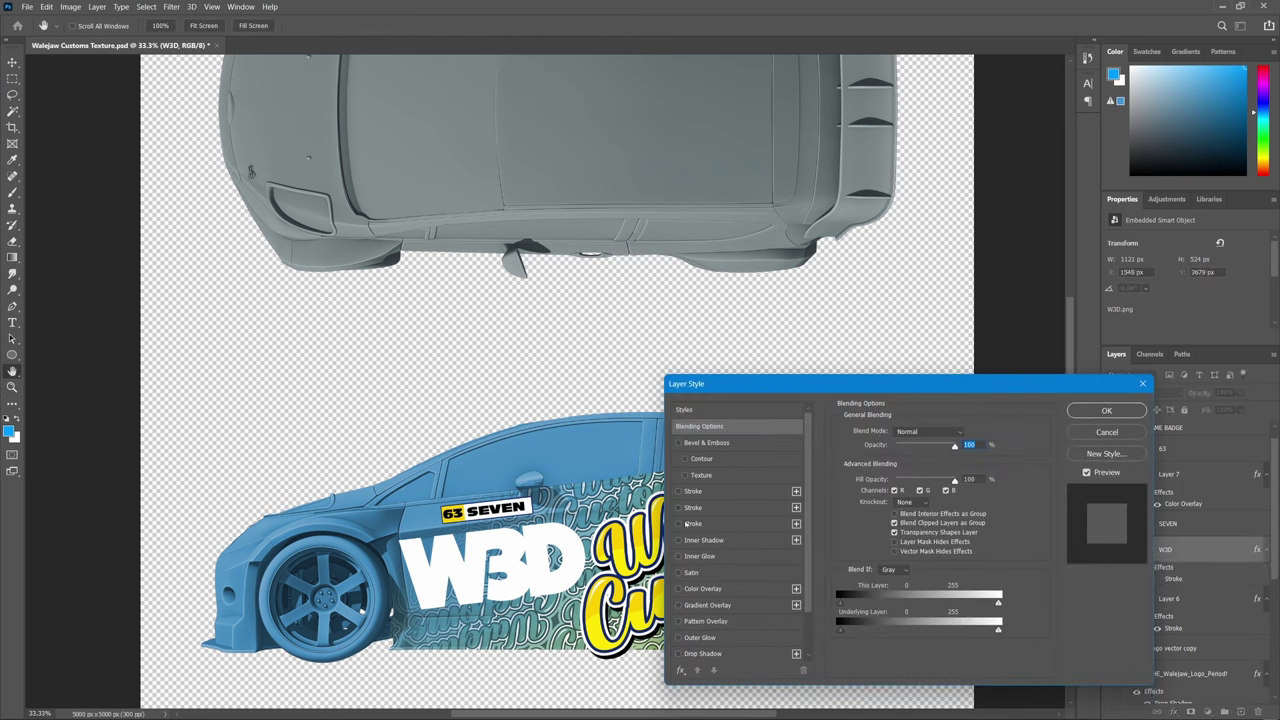
pyautogui.click(679, 508)
pyautogui.click(679, 508)
pyautogui.click(679, 507)
pyautogui.click(692, 507)
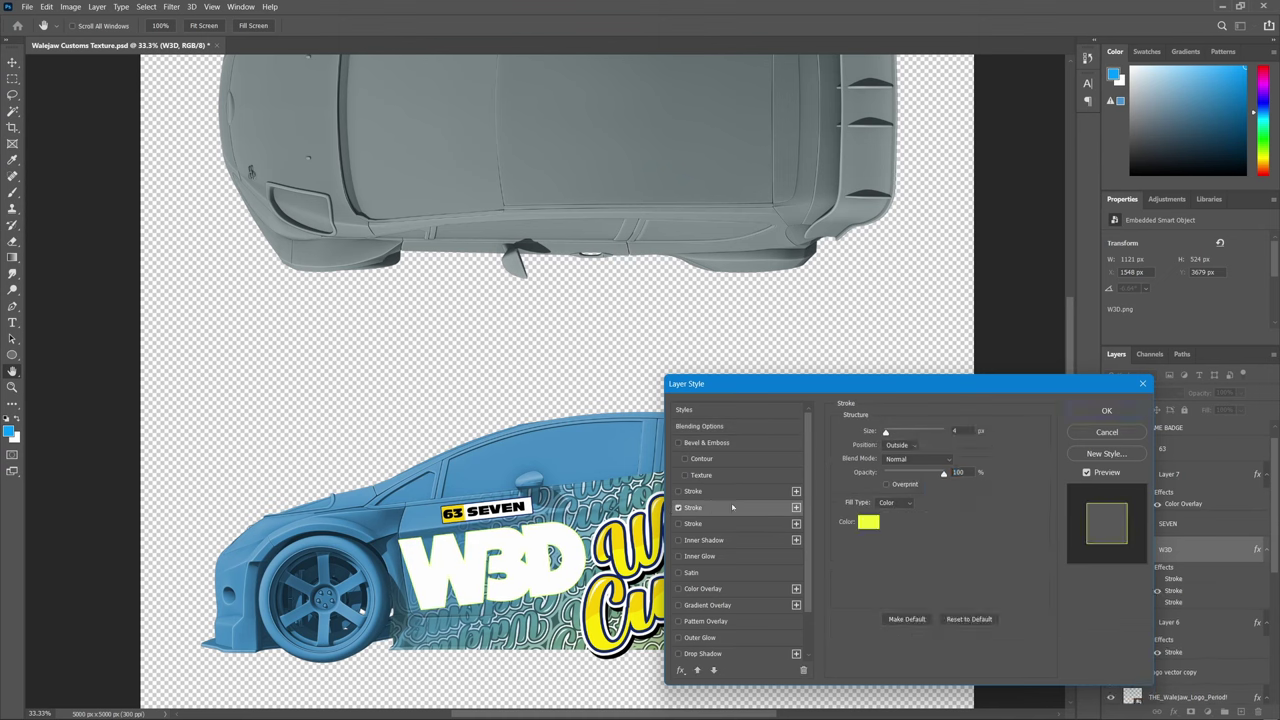
pyautogui.click(868, 521)
pyautogui.click(1215, 489)
pyautogui.click(679, 507)
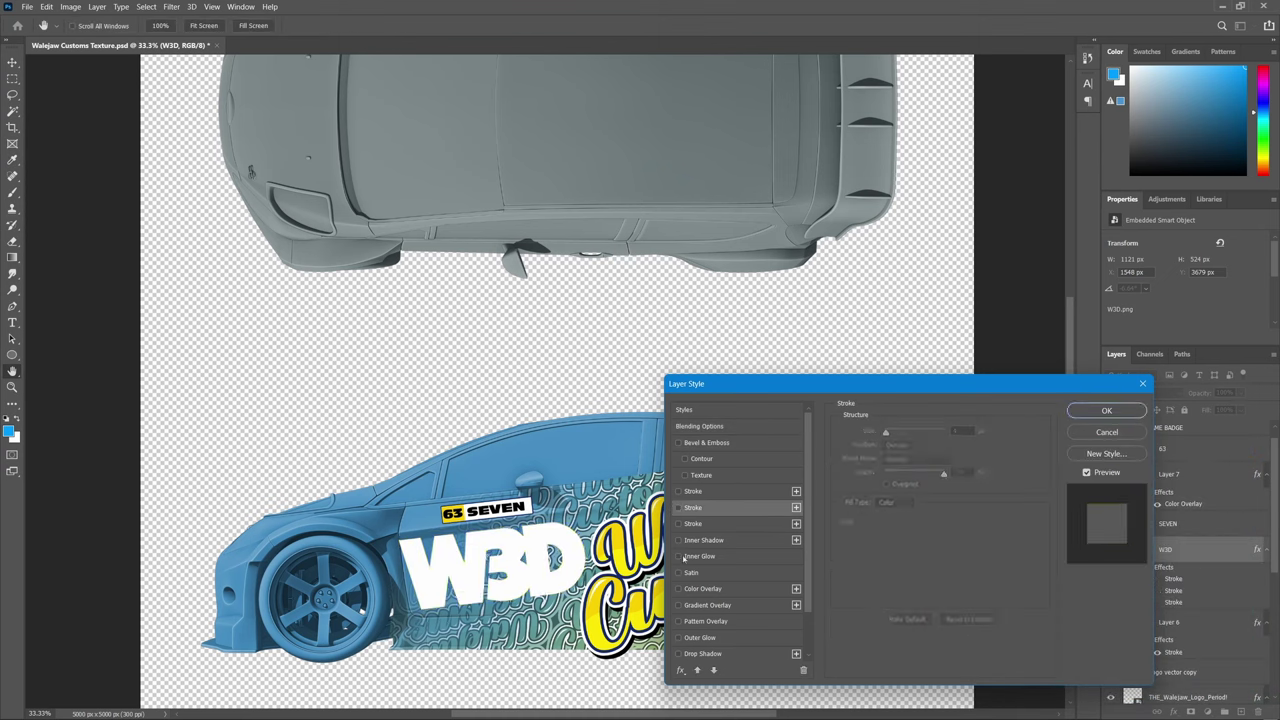
pyautogui.click(694, 654)
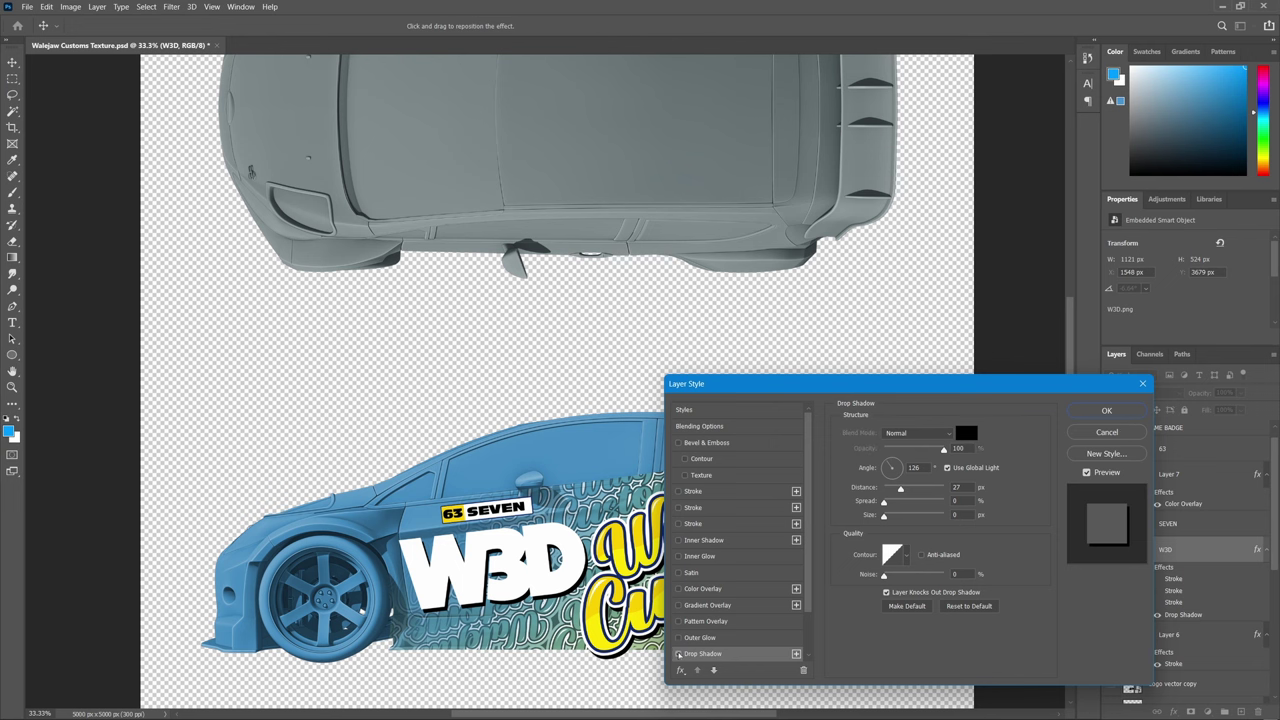
pyautogui.scroll(1, 886, 516)
# Set the W3D logo's blend mode to Overlay and its opacity to 59%
pyautogui.click(715, 425)
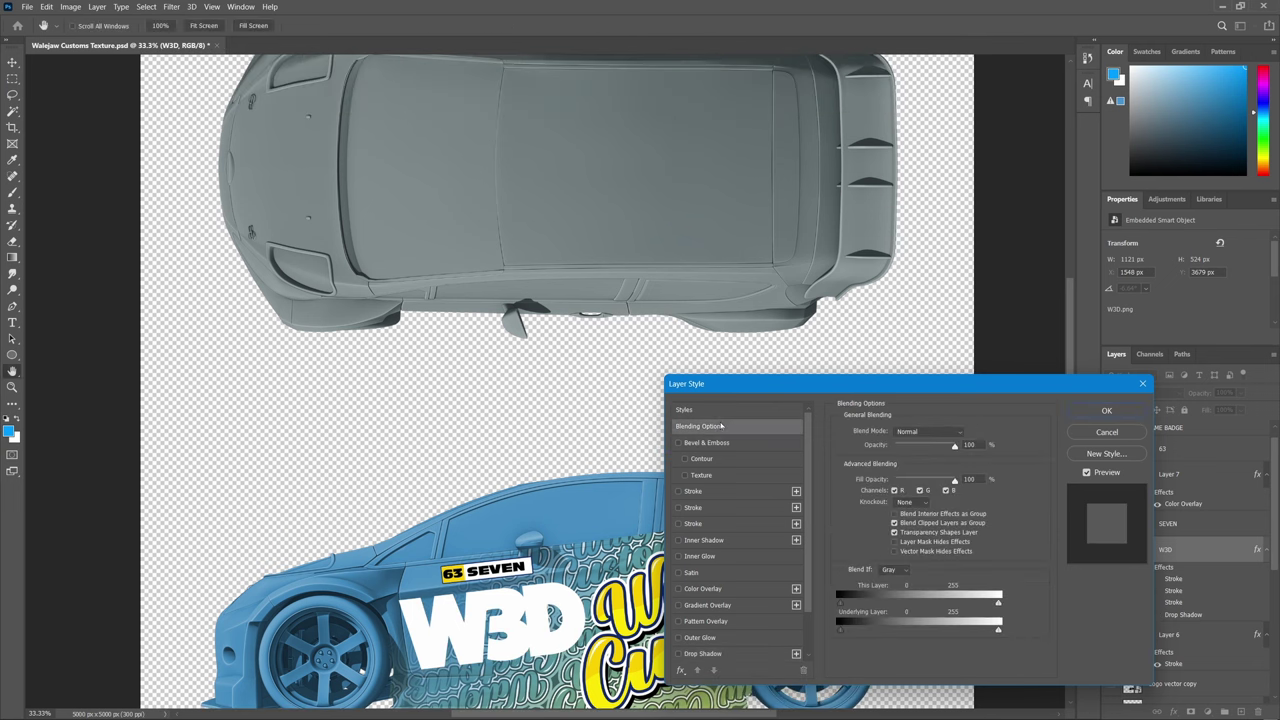
pyautogui.click(928, 432)
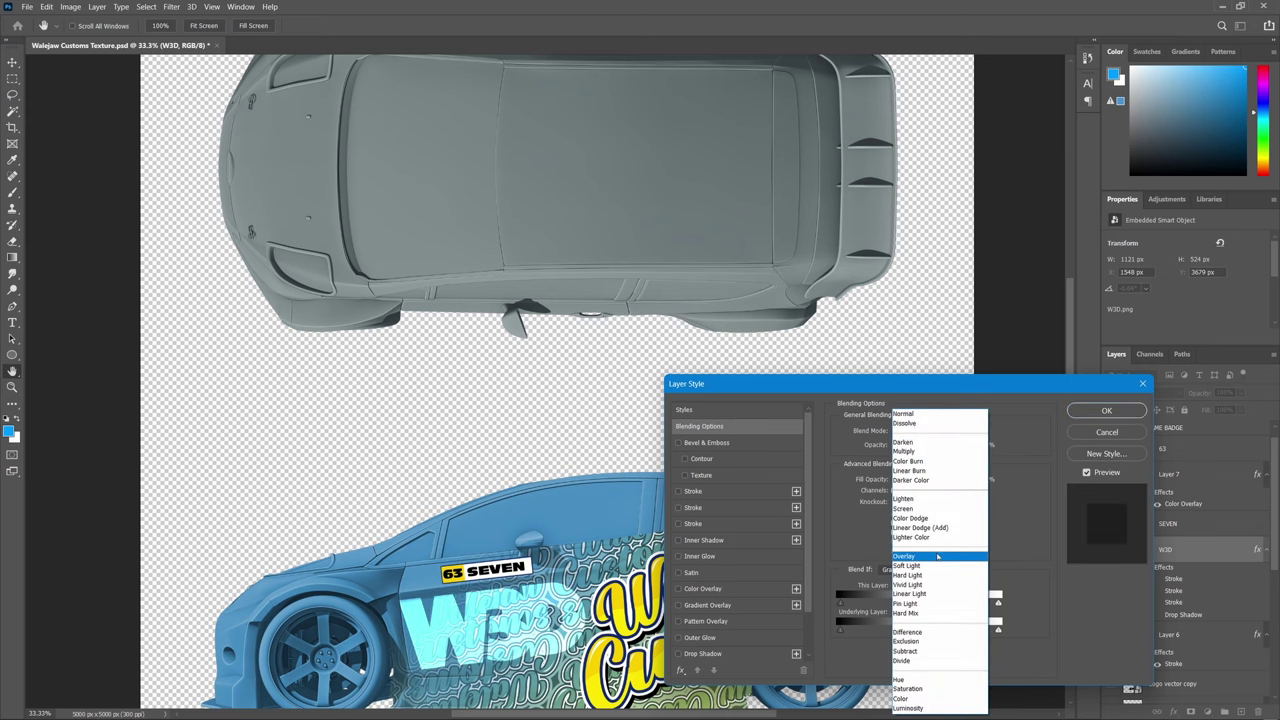
pyautogui.click(937, 556)
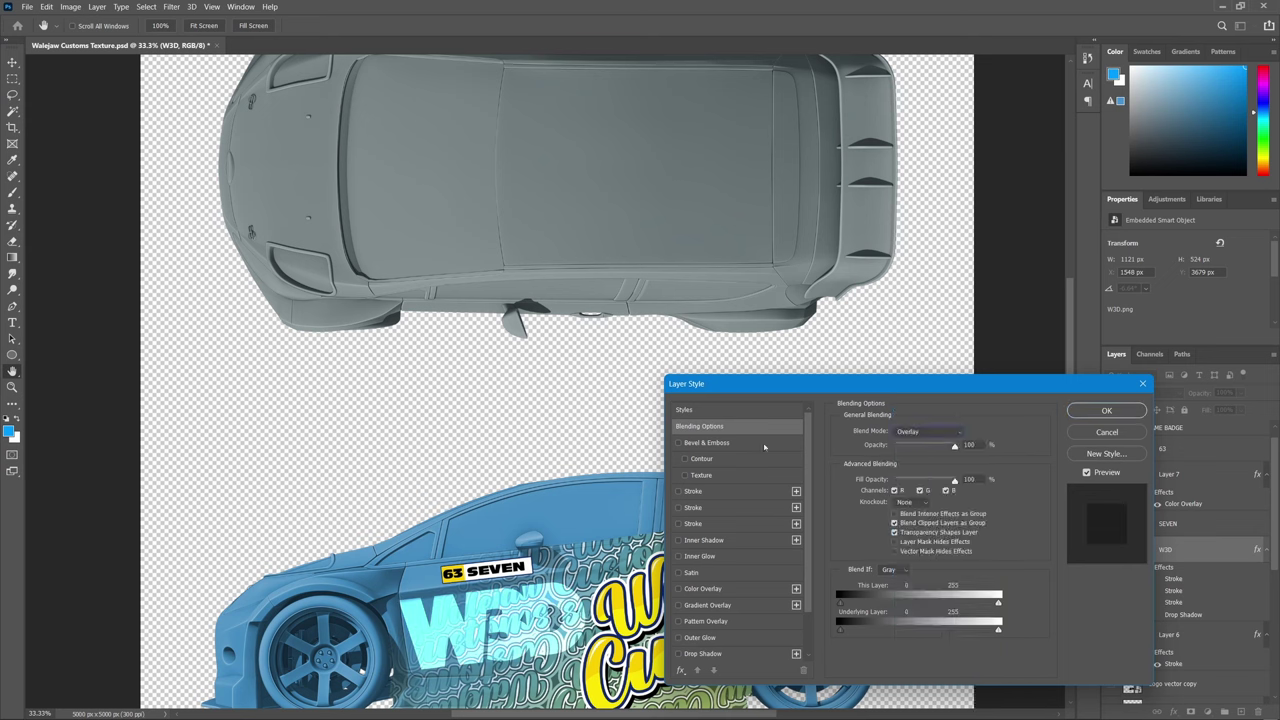
pyautogui.moveTo(808, 387); pyautogui.dragTo(877, 248)
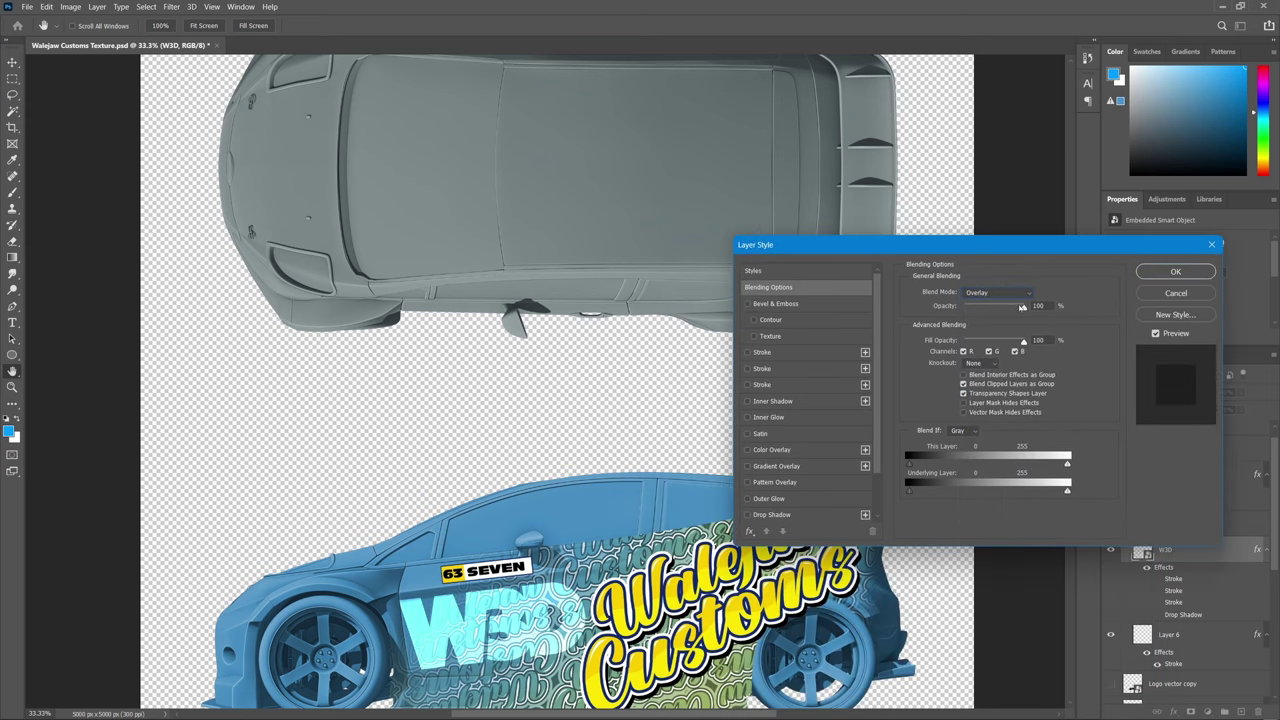
pyautogui.moveTo(1024, 308)
pyautogui.mouseDown()
pyautogui.moveTo(976, 311)
pyautogui.moveTo(1000, 313)
pyautogui.mouseUp()
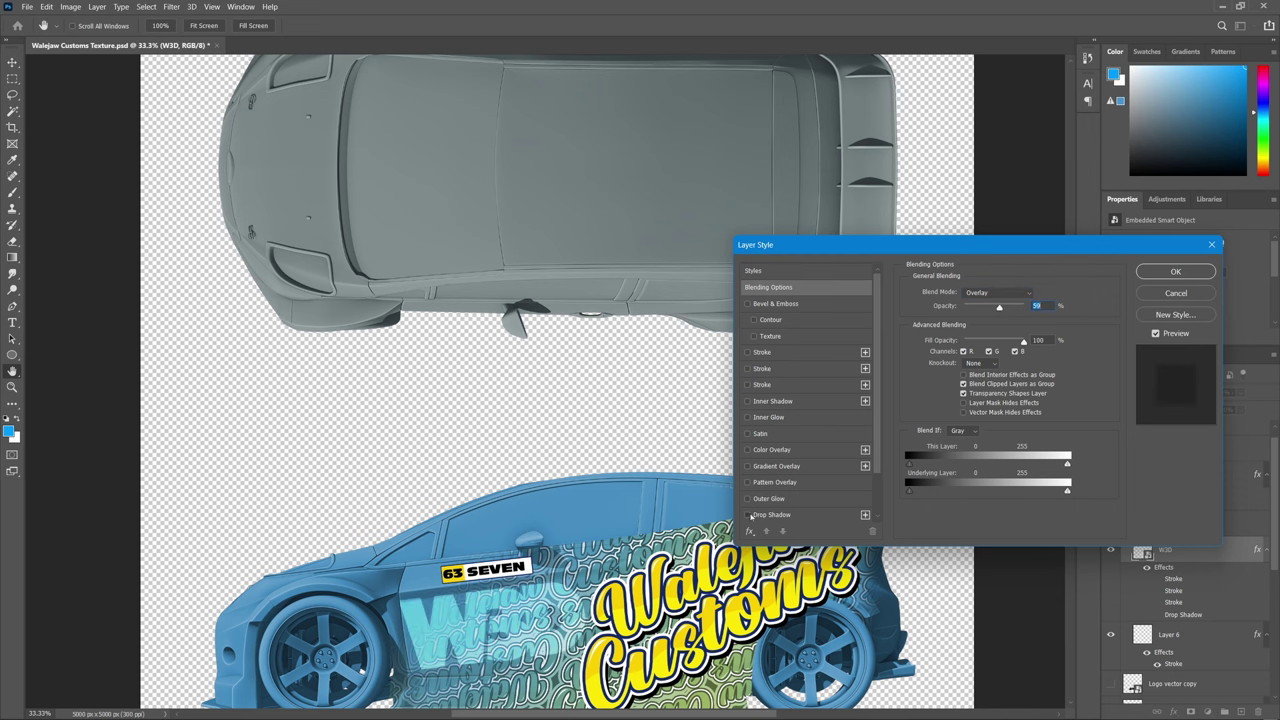
pyautogui.press('Return')
# Enlarge the W3D logo on the front door to about 15.89%, shift it slightly toward the rear and commit the transform
pyautogui.moveTo(539, 432); pyautogui.dragTo(492, 419)
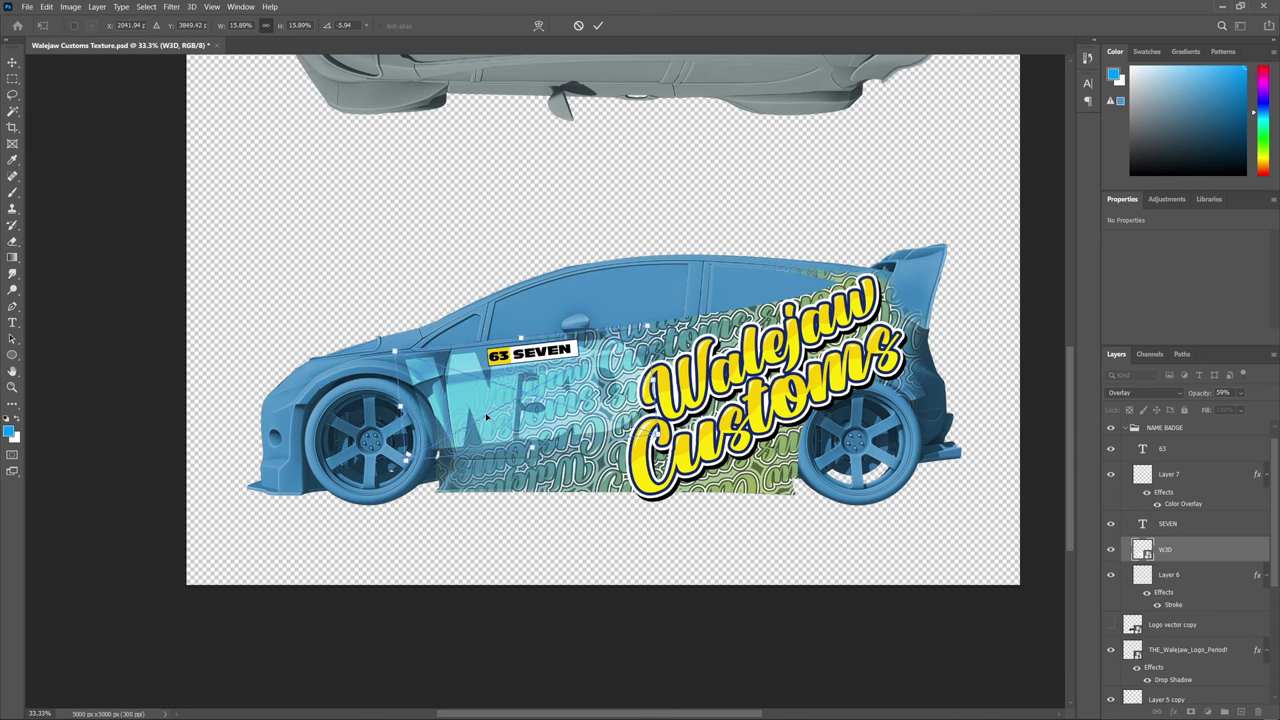
pyautogui.press('Right')
pyautogui.press('Right')
pyautogui.press('Right')
pyautogui.press('Right')
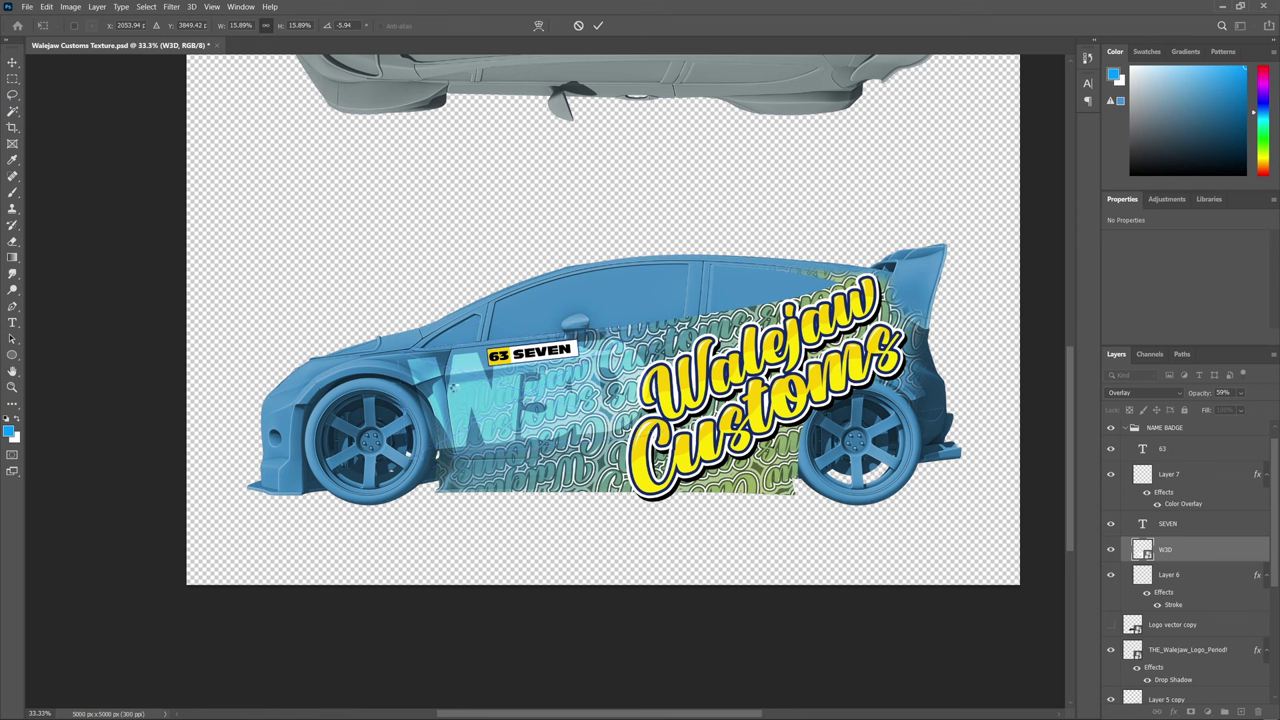
pyautogui.press('Return')
# Hide the bpside car layer to check the side graphics on their own, and show it again
pyautogui.press('z')
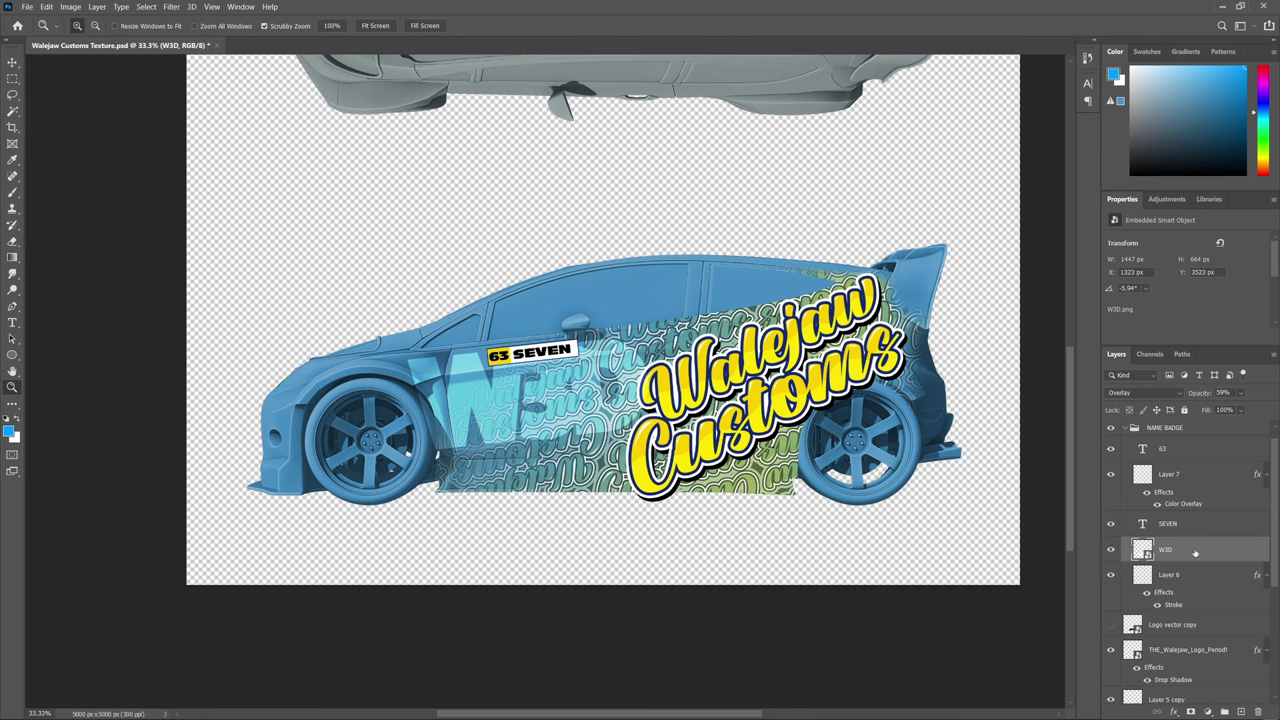
pyautogui.press('v')
pyautogui.click(322, 382)
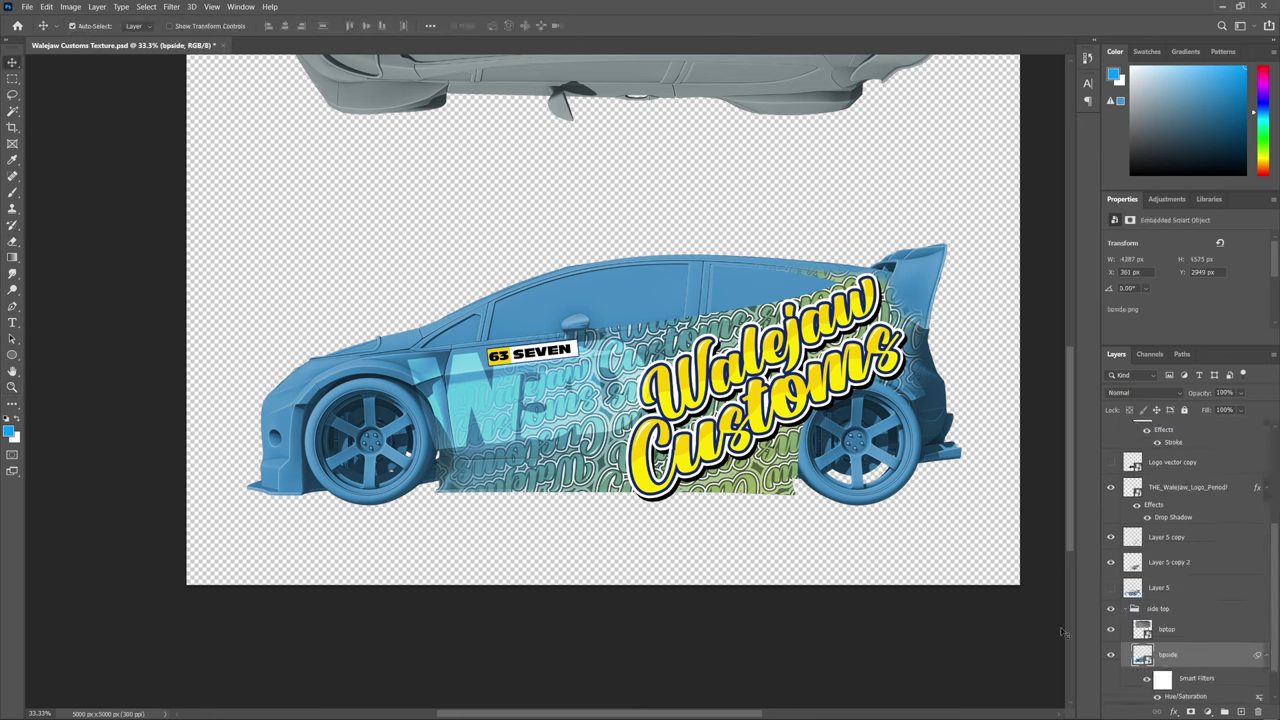
pyautogui.click(1111, 655)
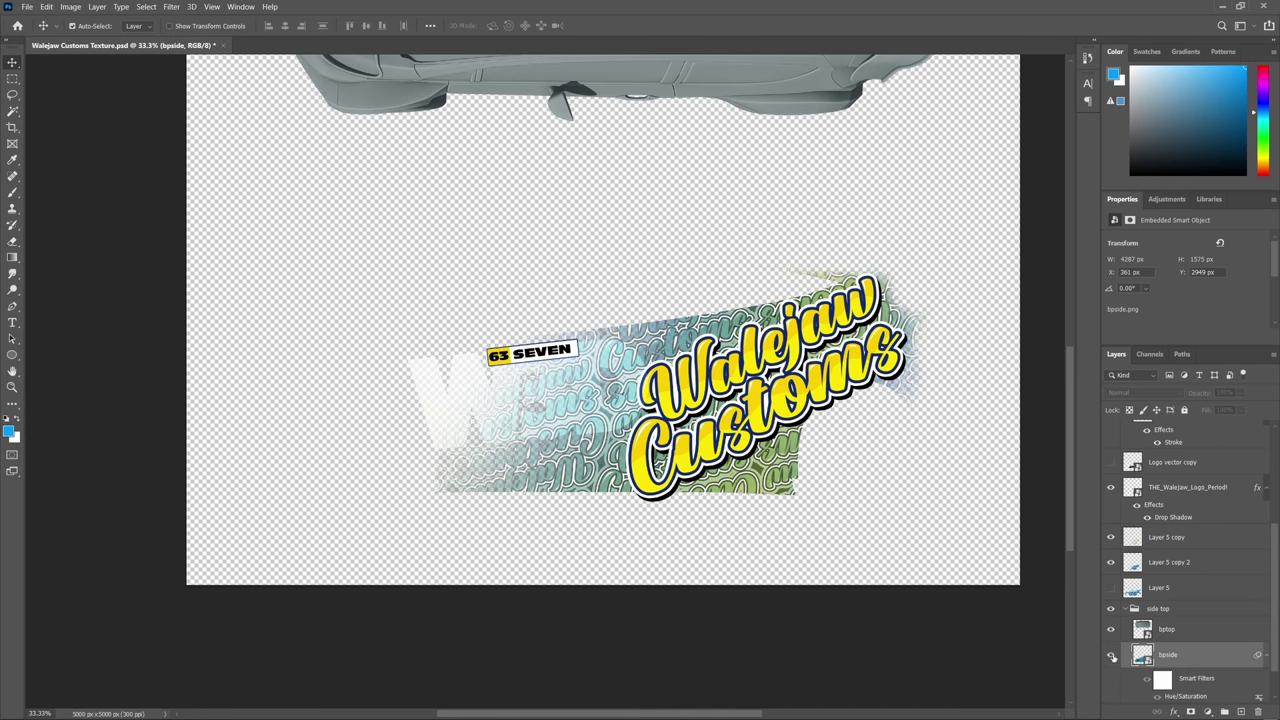
pyautogui.click(1111, 655)
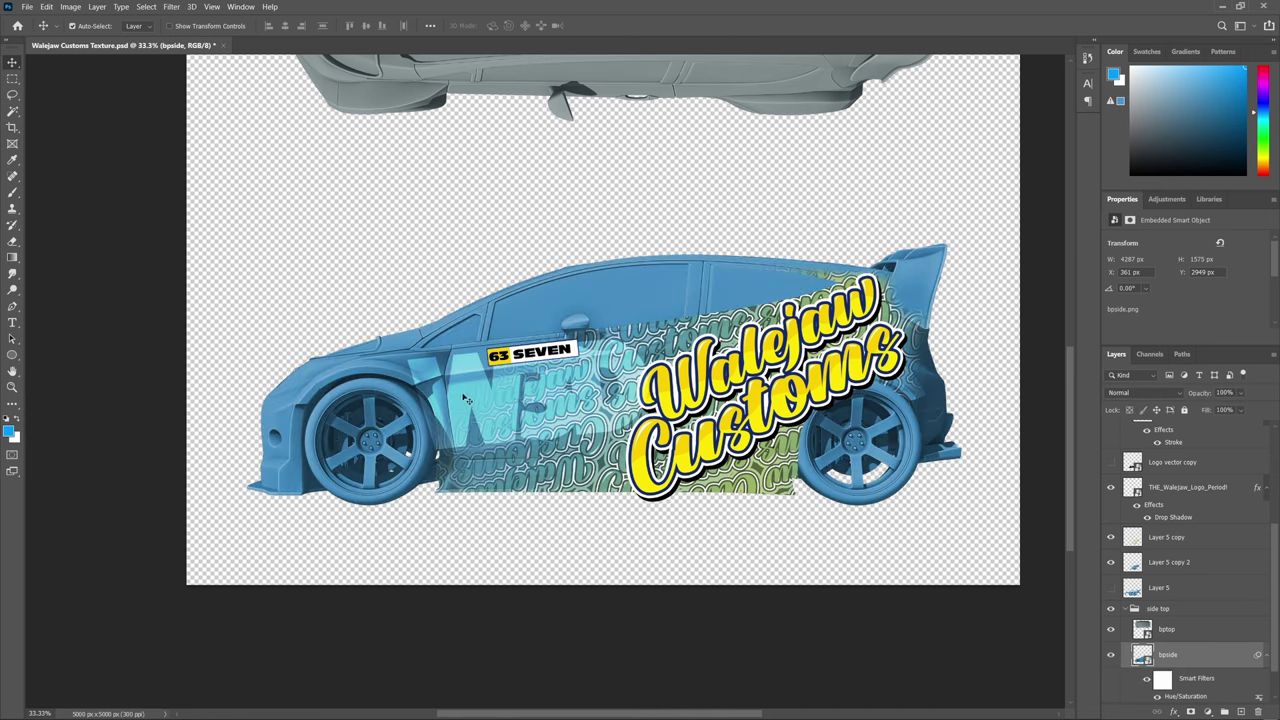
# Rasterize the W3D logo layer on the car's side
pyautogui.scroll(2, 1170, 610)
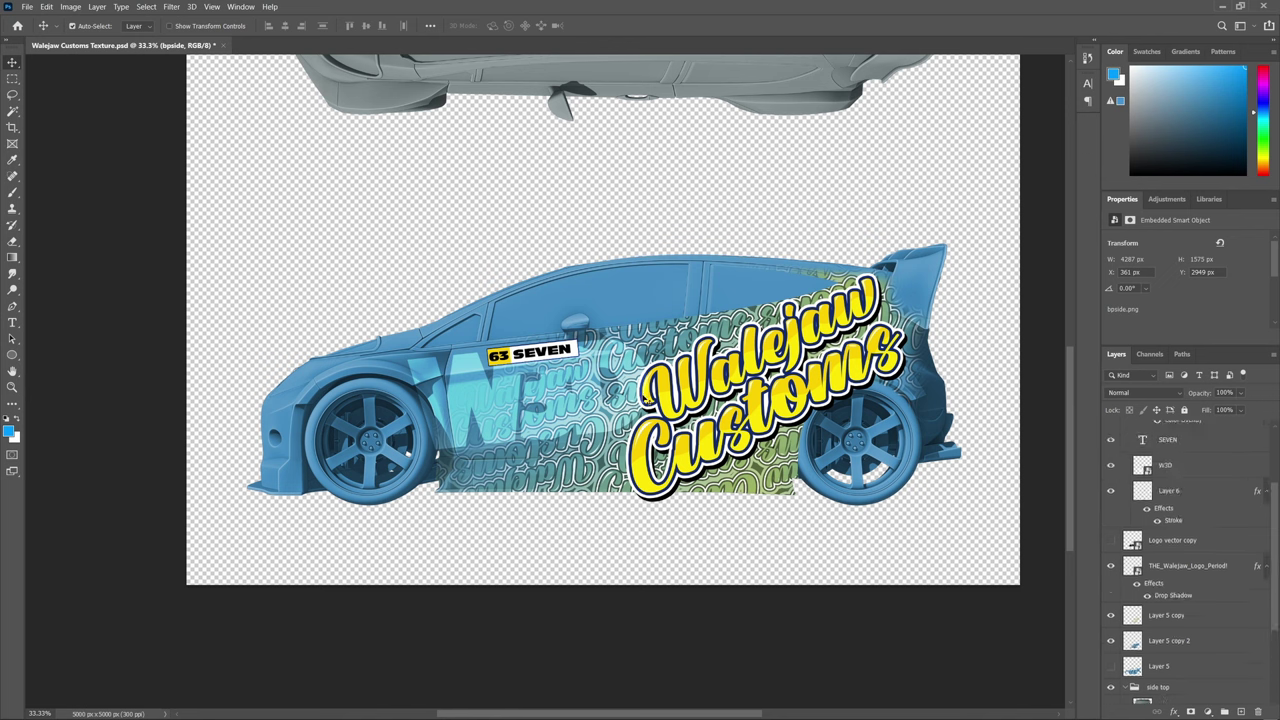
pyautogui.rightClick(1222, 470)
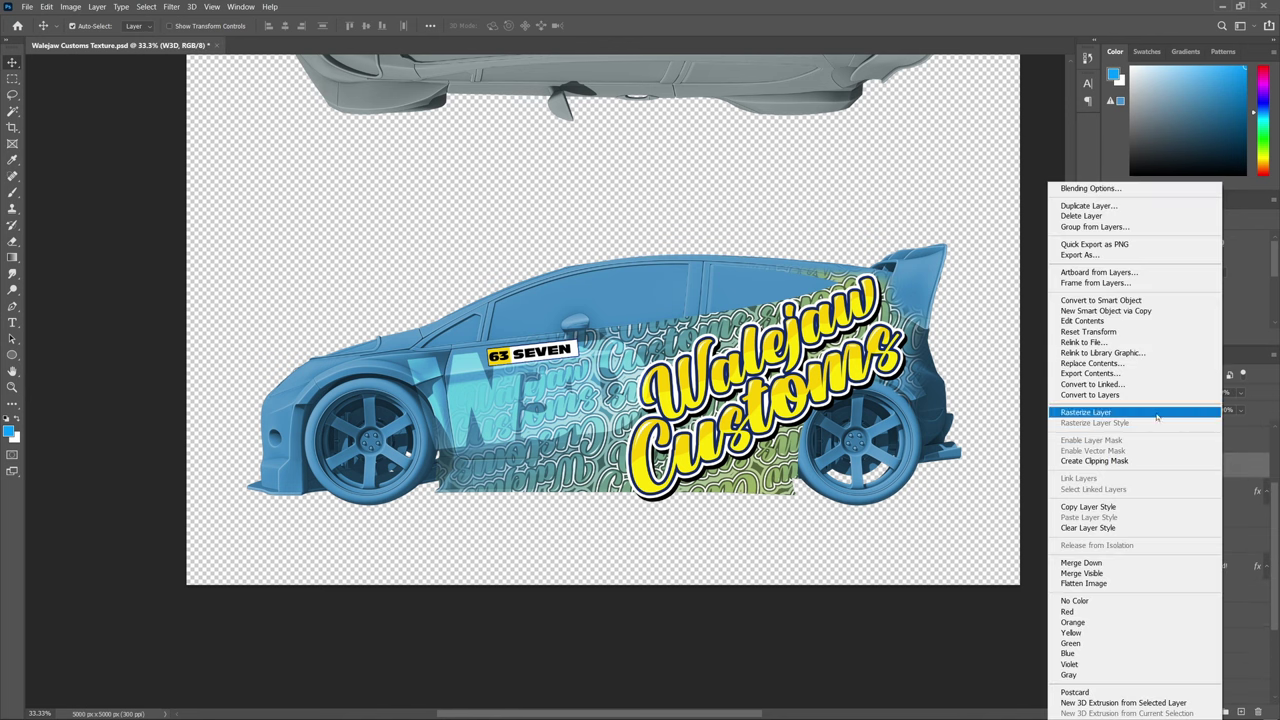
pyautogui.click(1157, 414)
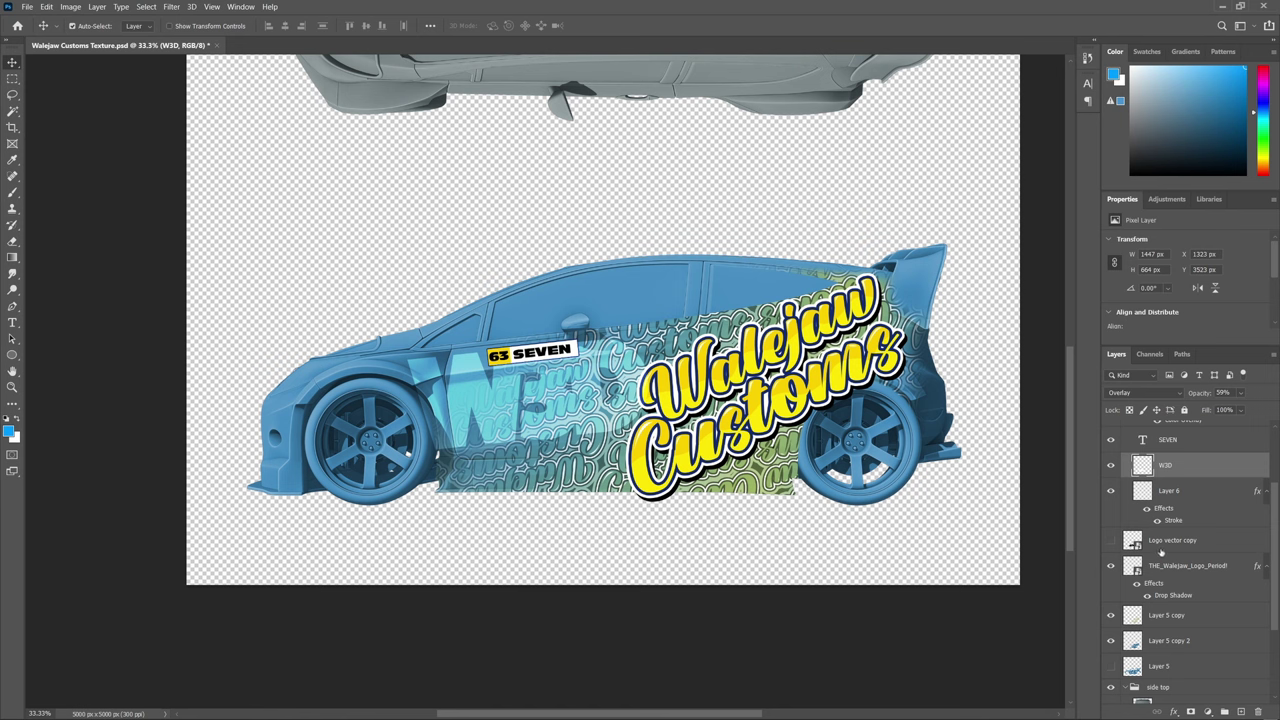
# Check the side graphics with the bpside layer hidden and the Logo vector copy layer toggled, and restore both layers' visibility
pyautogui.scroll(-2, 1120, 640)
pyautogui.click(1111, 656)
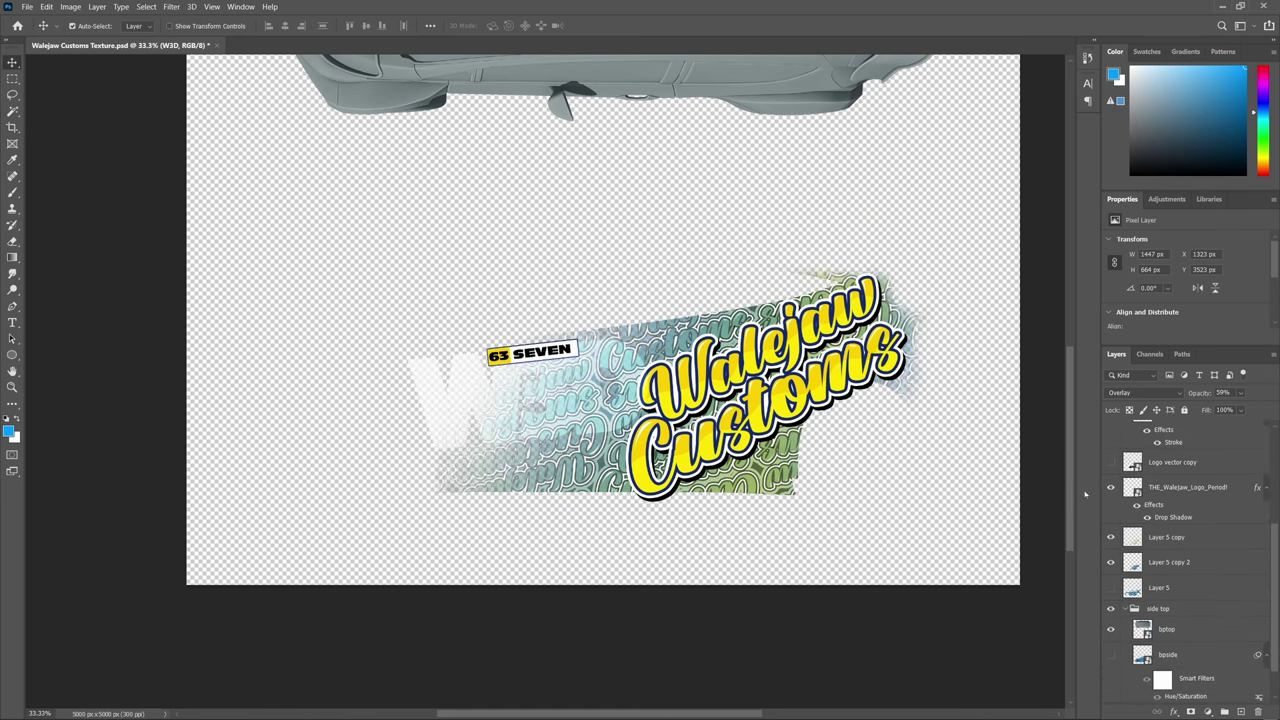
pyautogui.click(1110, 462)
pyautogui.click(1110, 462)
pyautogui.click(1110, 655)
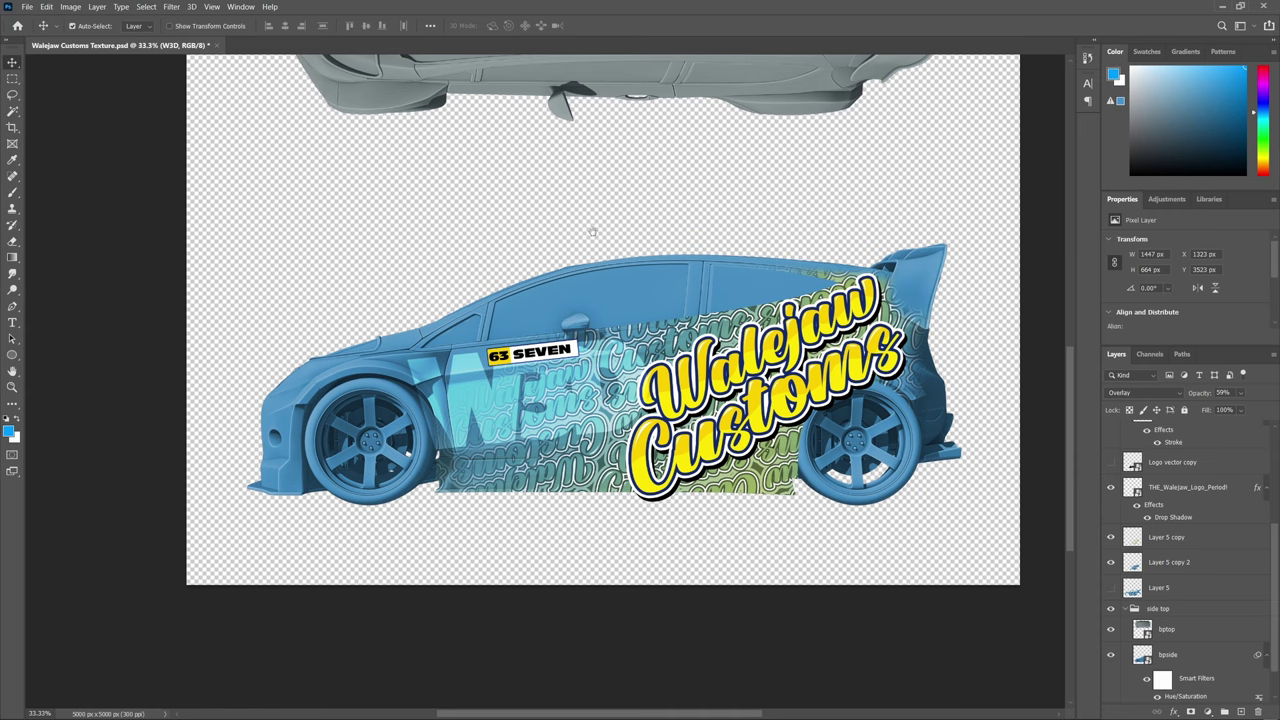
# Place the Logo vector copy.png logo on the top-view roof, scaled to about 39.92% and rotated about 36.34°
pyautogui.scroll(5, 590, 232)
pyautogui.moveTo(580, 529)
pyautogui.mouseDown()
pyautogui.moveTo(586, 643)
pyautogui.moveTo(611, 371)
pyautogui.moveTo(608, 577)
pyautogui.moveTo(597, 409)
pyautogui.moveTo(602, 534)
pyautogui.mouseUp()
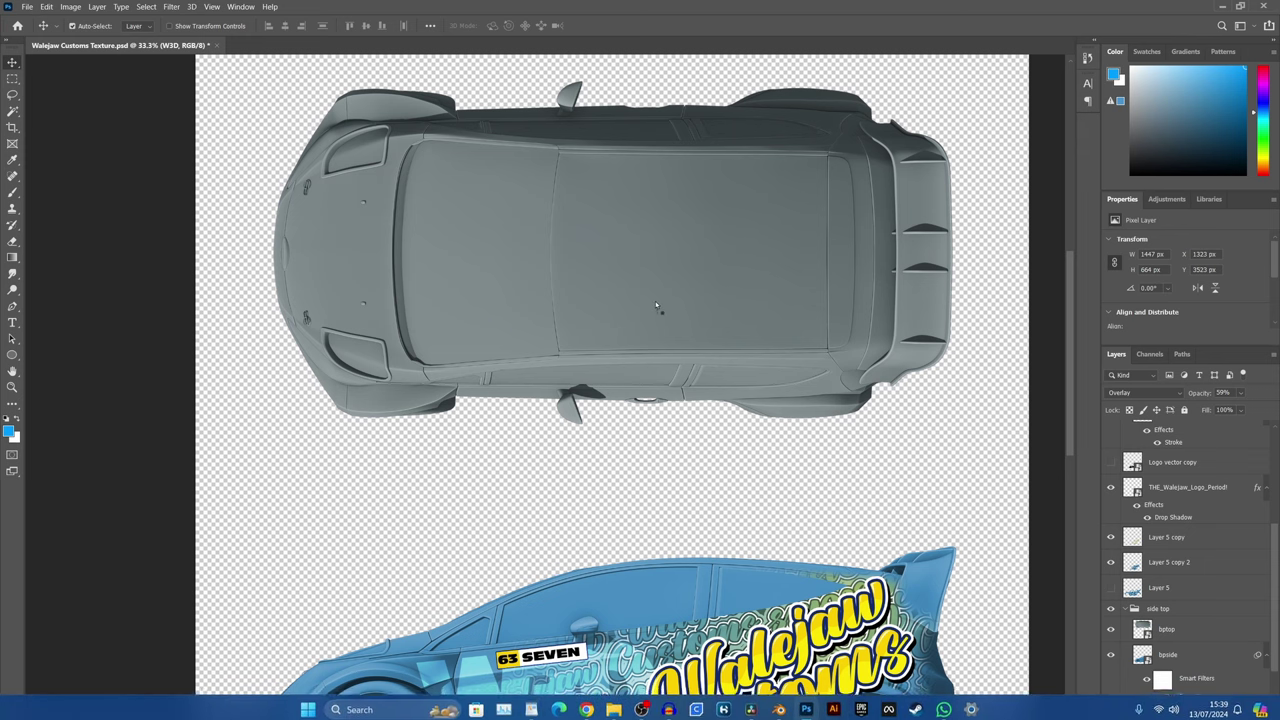
pyautogui.hotkey('ctrl', 't')
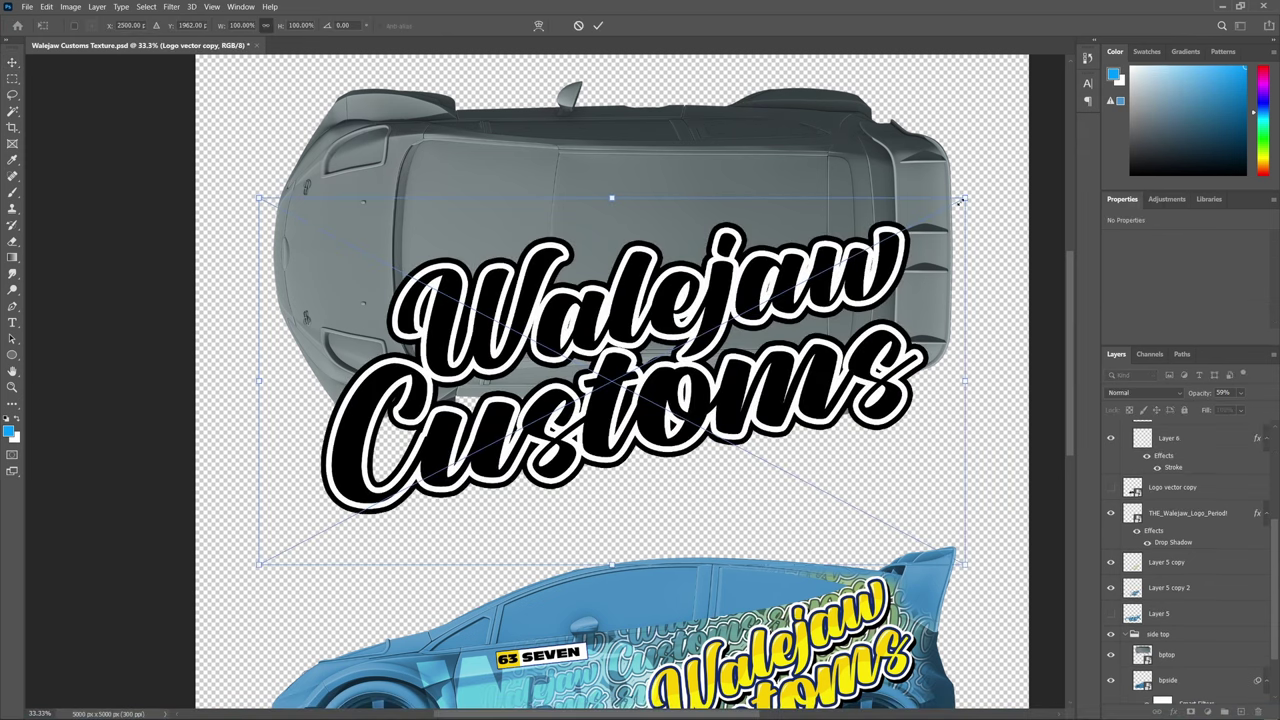
pyautogui.moveTo(962, 199); pyautogui.dragTo(706, 331)
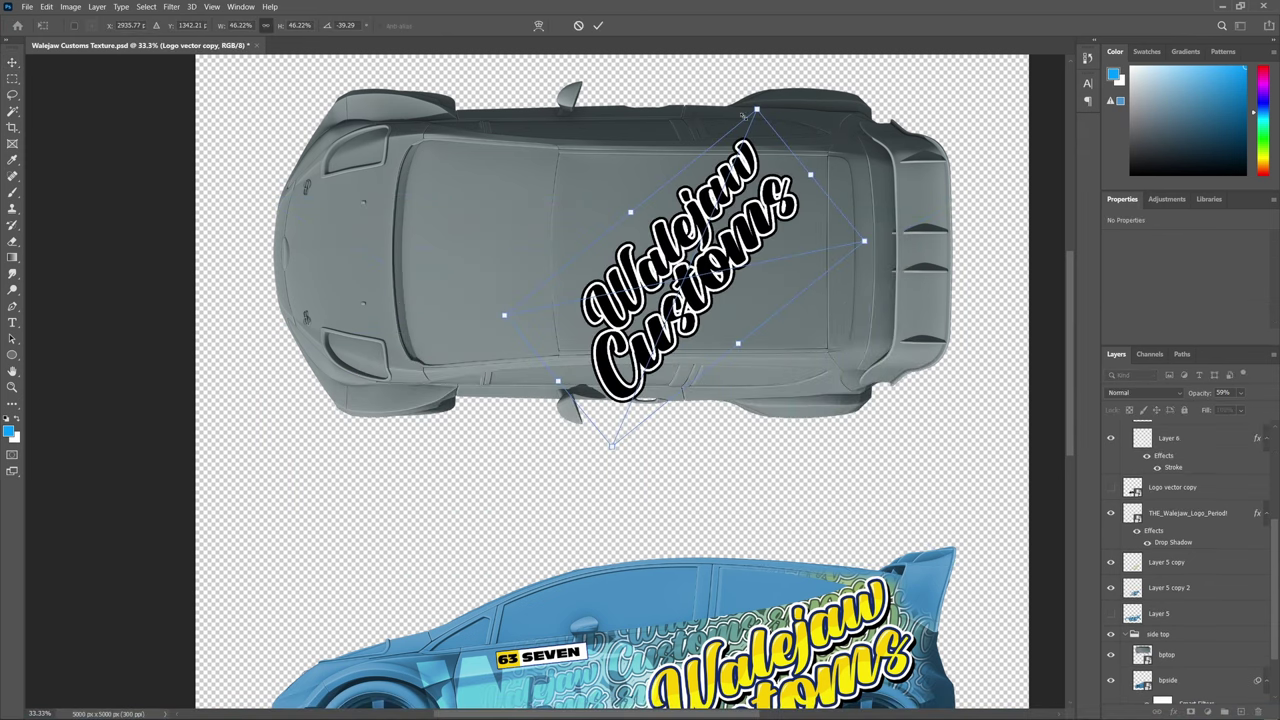
pyautogui.moveTo(755, 110); pyautogui.dragTo(770, 184)
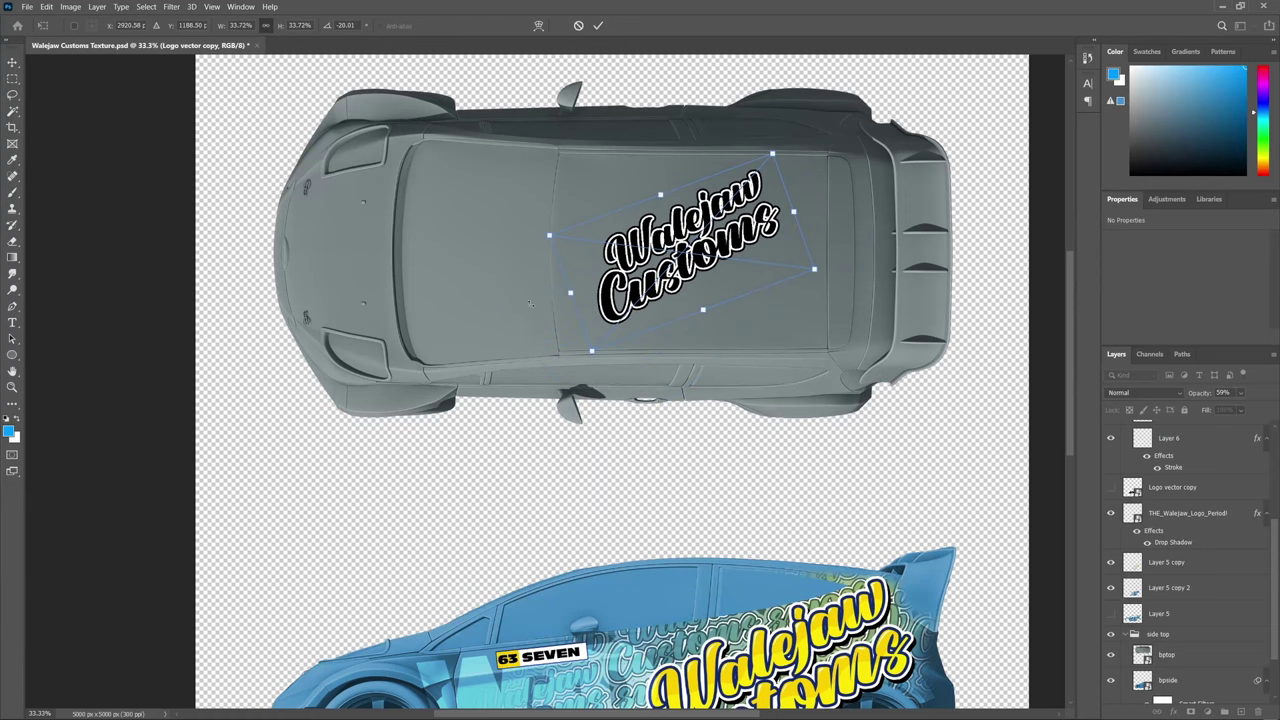
pyautogui.moveTo(843, 165); pyautogui.dragTo(834, 275)
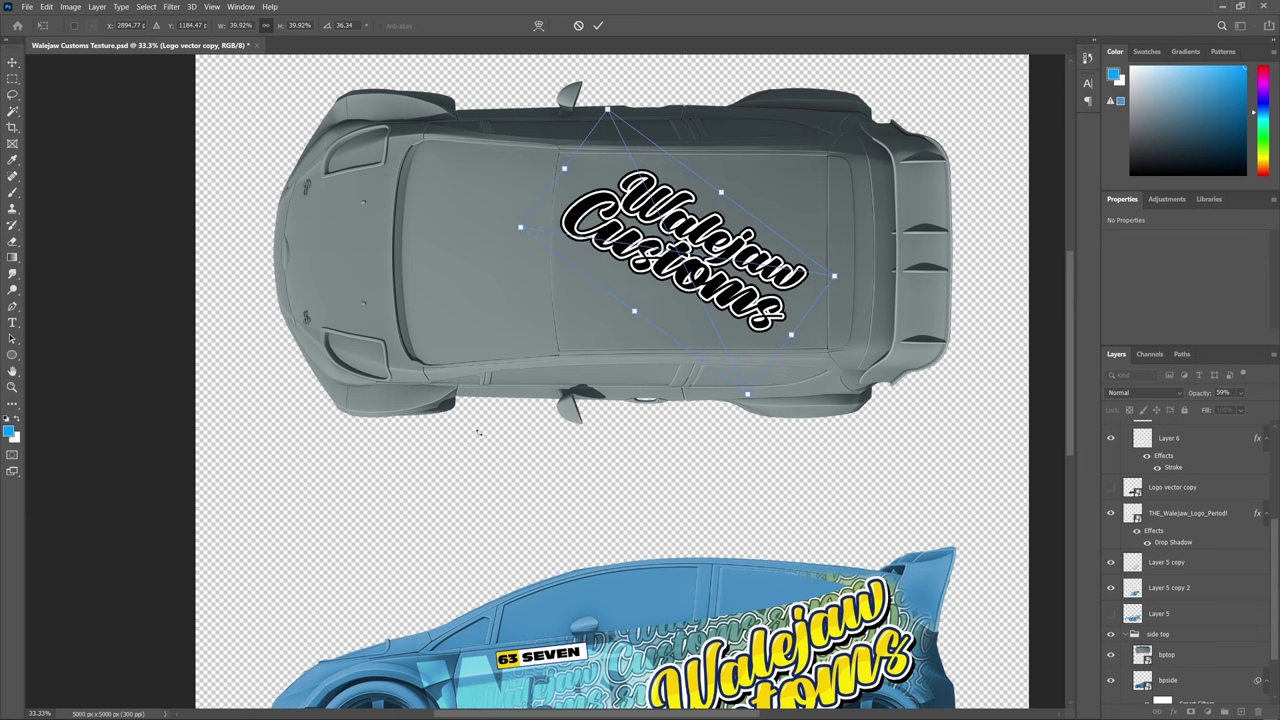
pyautogui.press('Return')
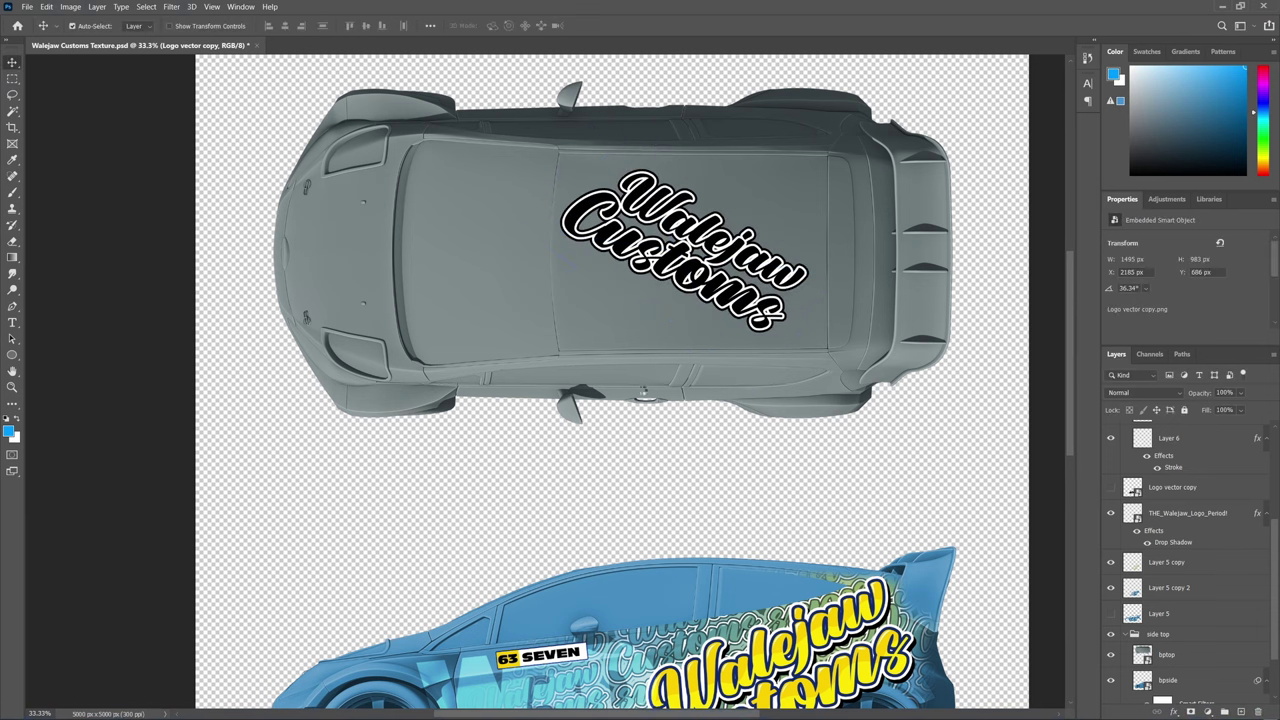
# Place W3D.png on the roof at about 12.29%, and put a horizontally flipped duplicate on the roof's opposite side, toward the rear
pyautogui.moveTo(429, 468); pyautogui.dragTo(657, 302)
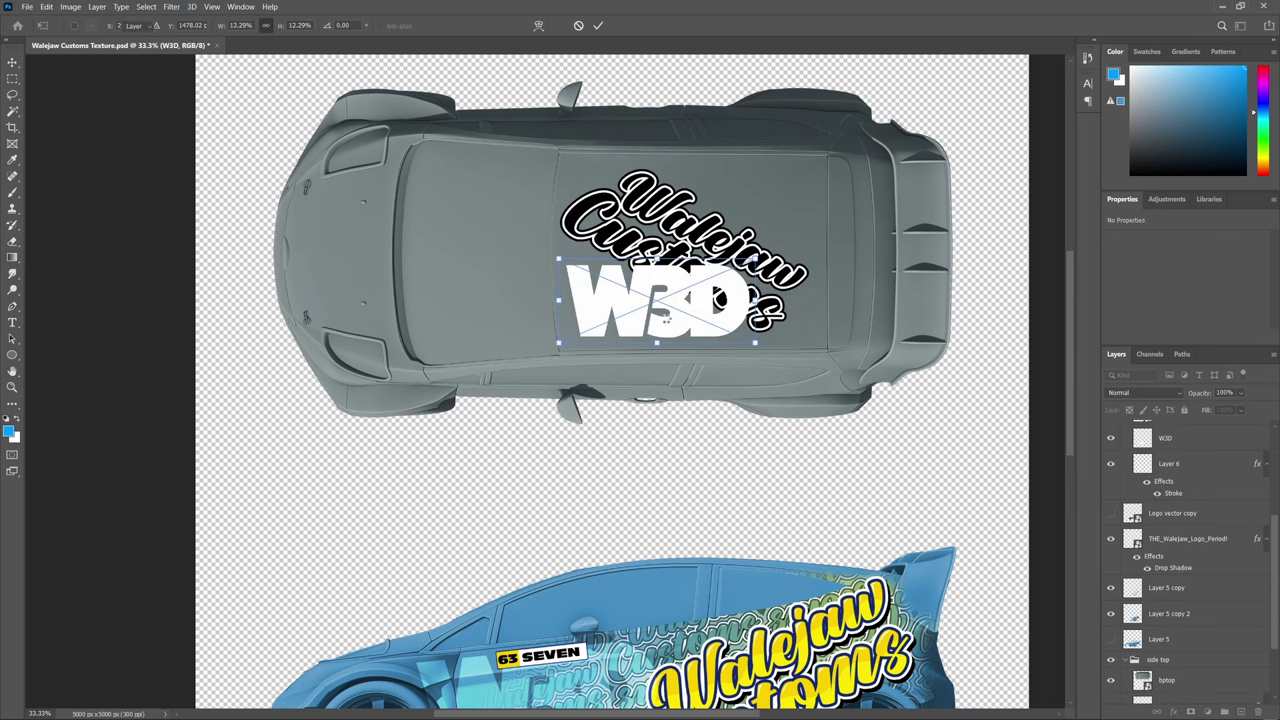
pyautogui.press('Return')
pyautogui.hotkey('ctrl', 'j')
pyautogui.hotkey('ctrl', 't')
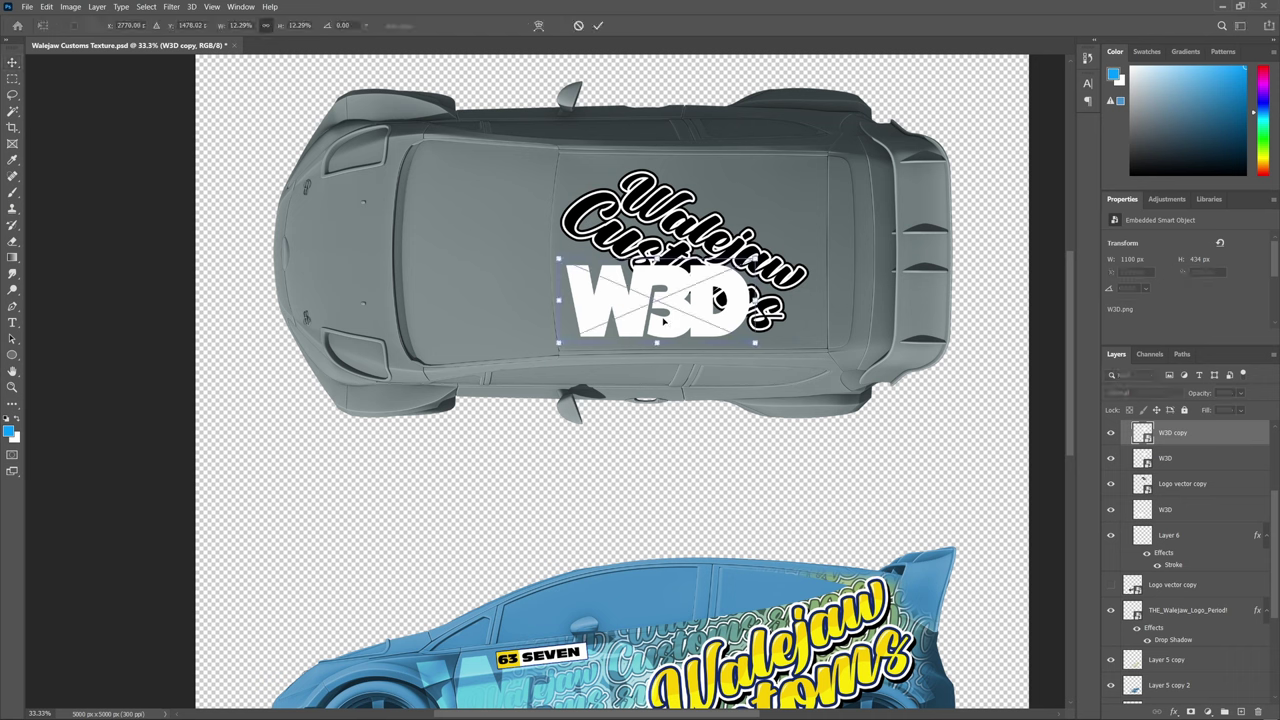
pyautogui.rightClick(660, 308)
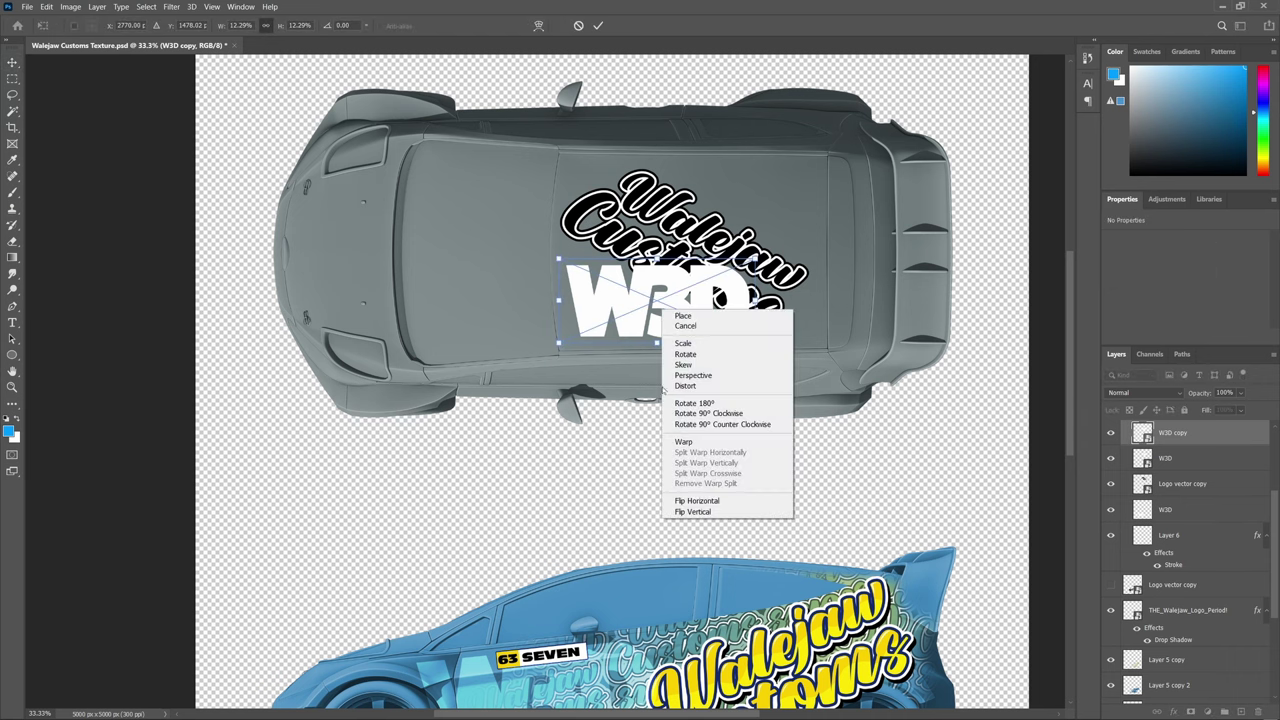
pyautogui.click(690, 474)
pyautogui.moveTo(649, 320); pyautogui.dragTo(770, 205)
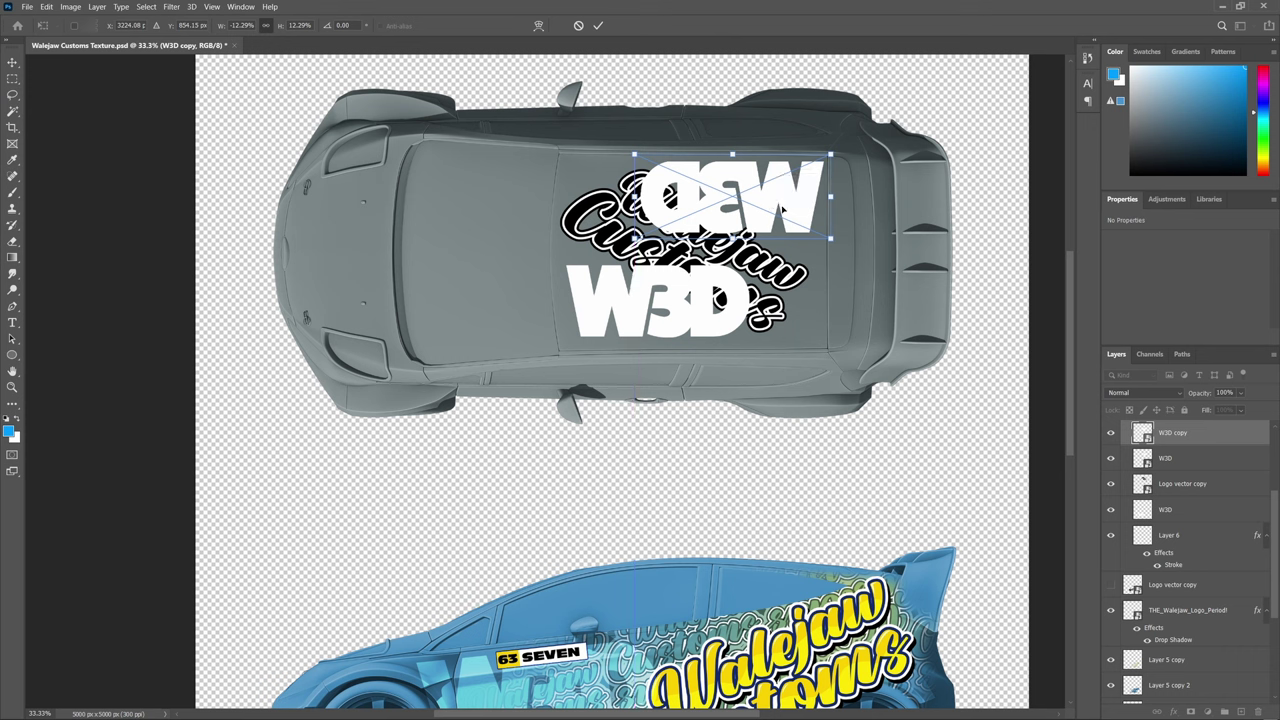
pyautogui.press('Return')
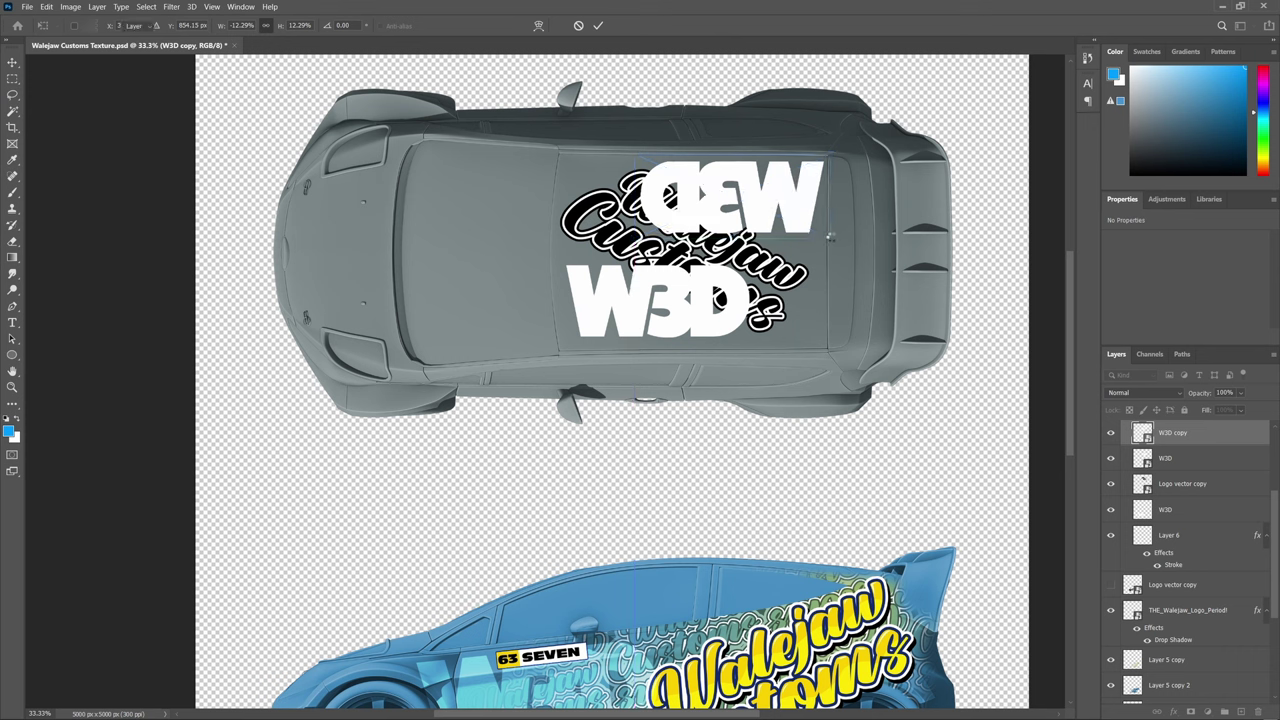
# Move both roof W3D layers beneath the Walejaw Customs logo layer
pyautogui.keyDown('shift'); pyautogui.click(1192, 459); pyautogui.keyUp('shift')
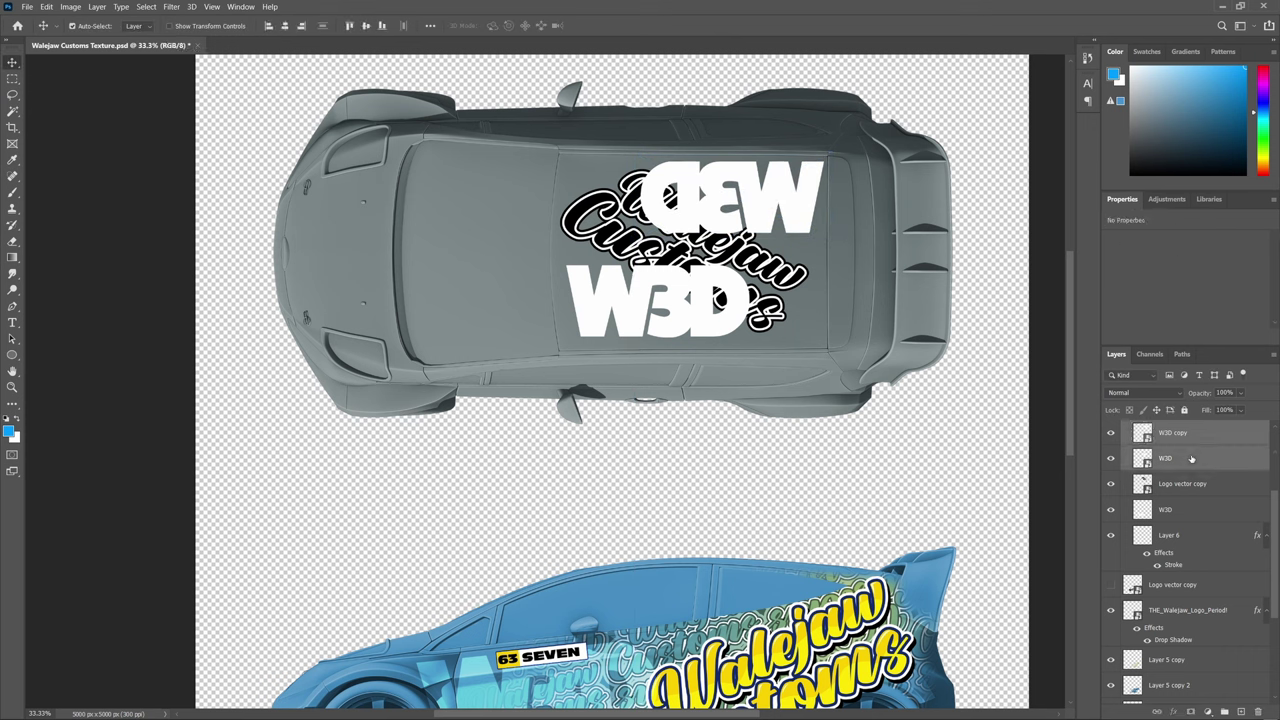
pyautogui.moveTo(1194, 460); pyautogui.dragTo(1203, 494)
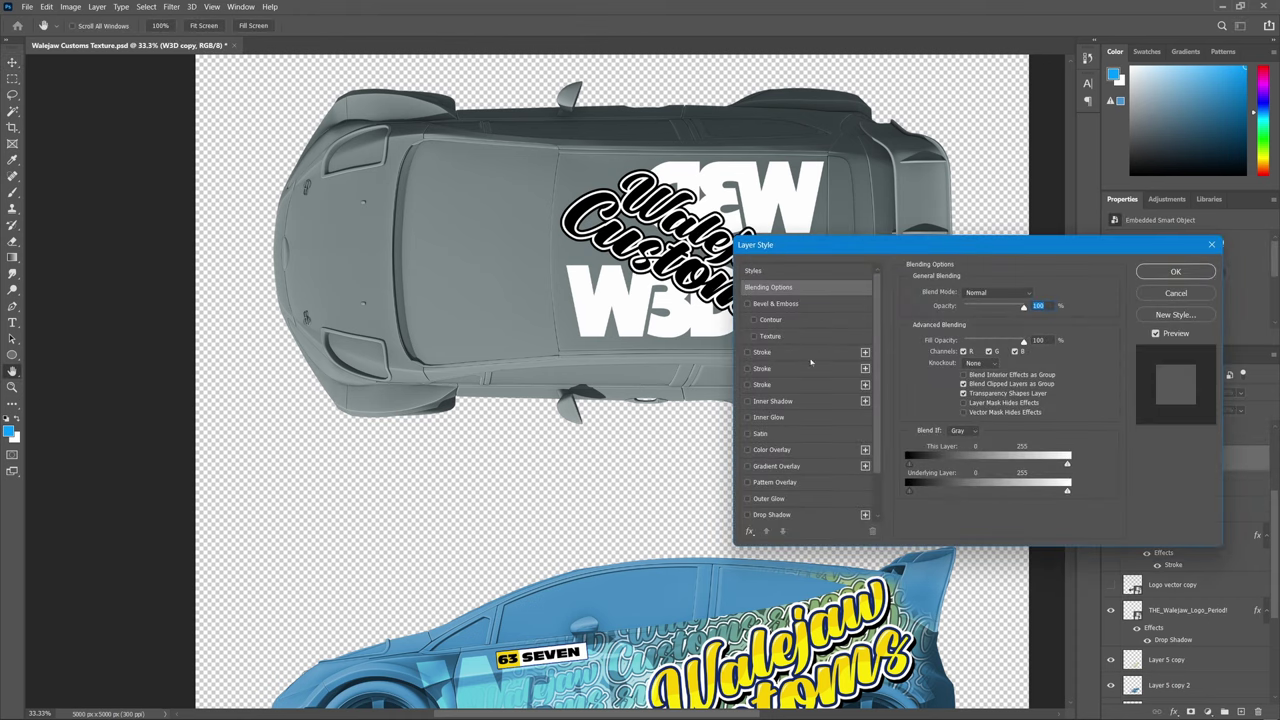
# Try Overlay blending at 68% opacity on the mirrored W3D logo alone
pyautogui.click(996, 292)
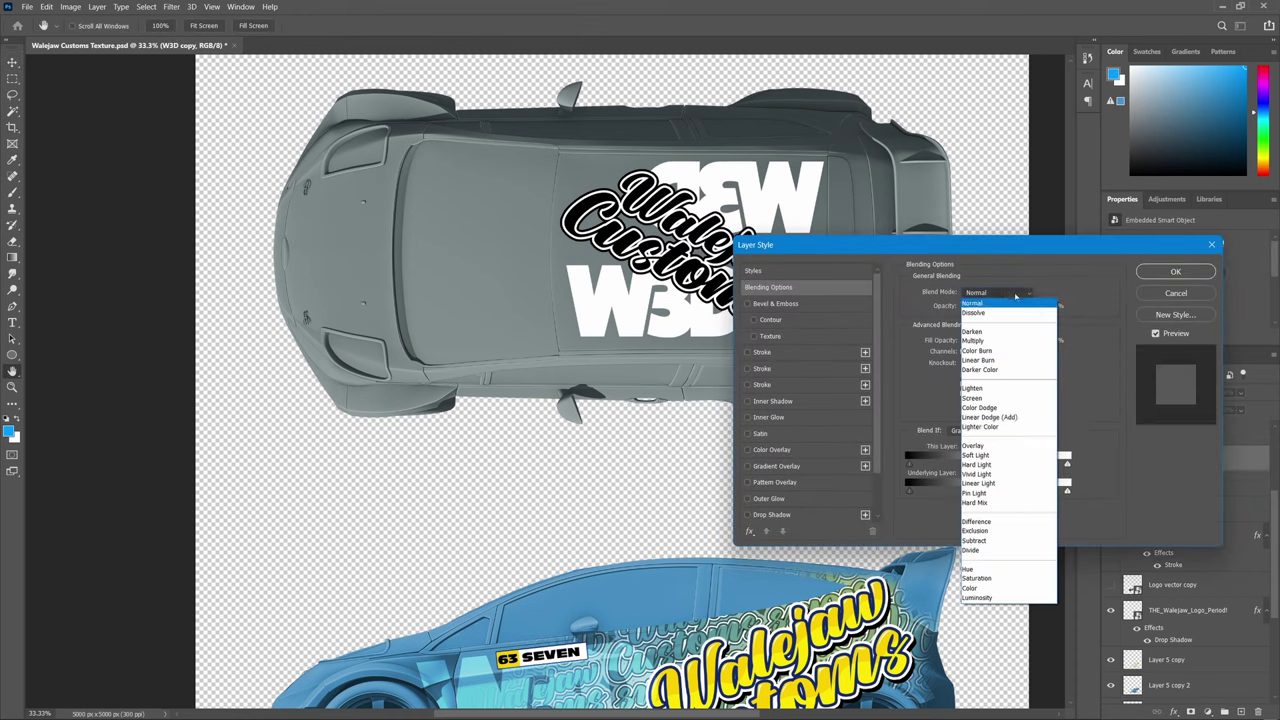
pyautogui.click(1004, 450)
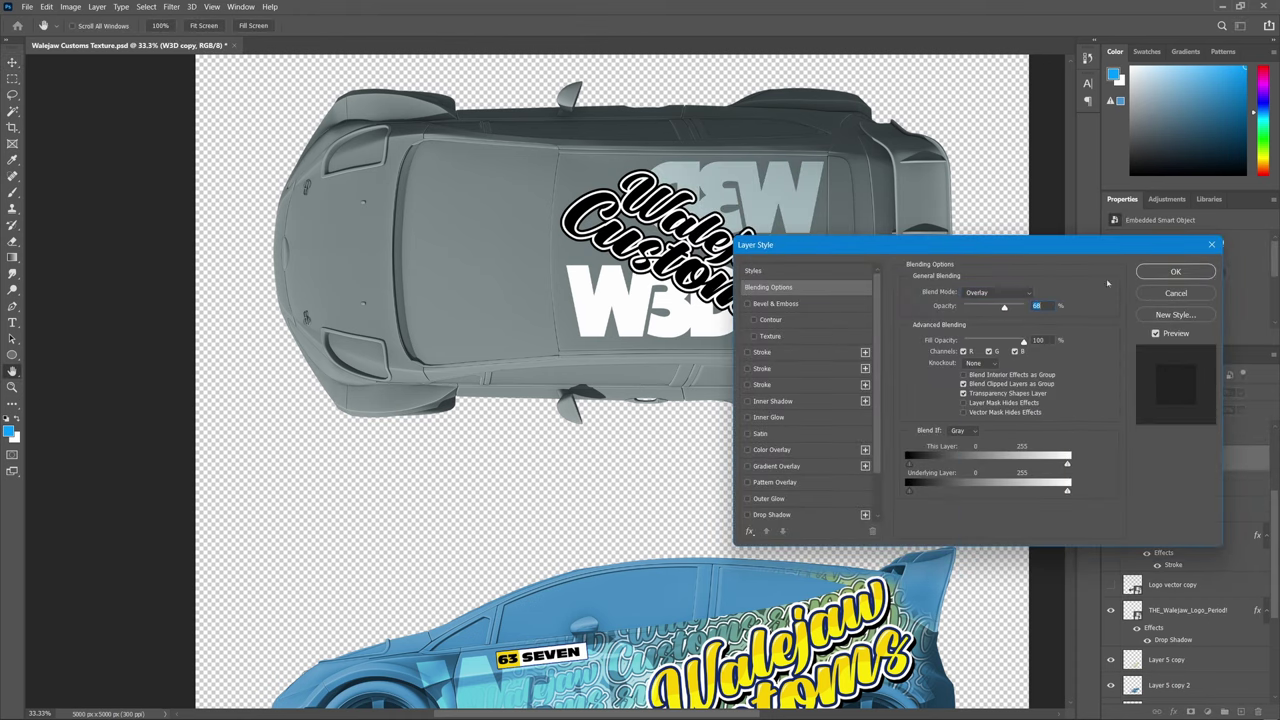
pyautogui.click(1175, 271)
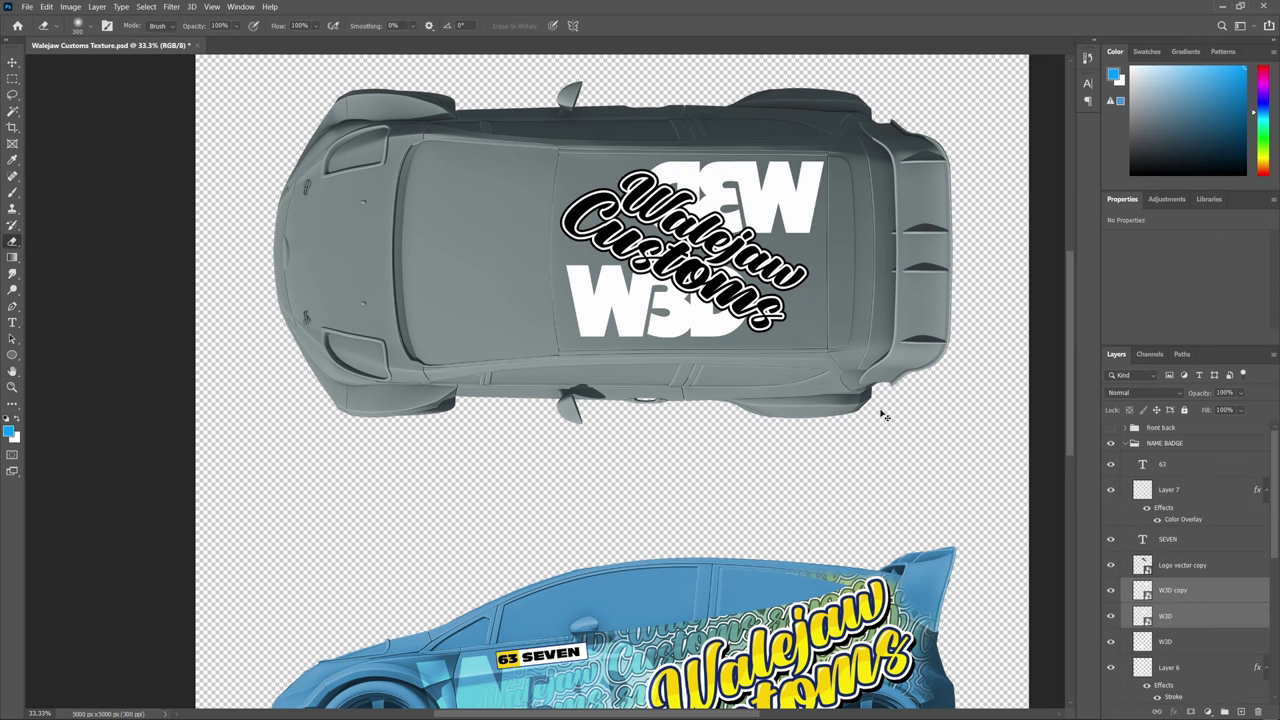
# Merge the two roof W3D layers and set the merged layer to Overlay blending with 58% opacity
pyautogui.hotkey('ctrl', 'e')
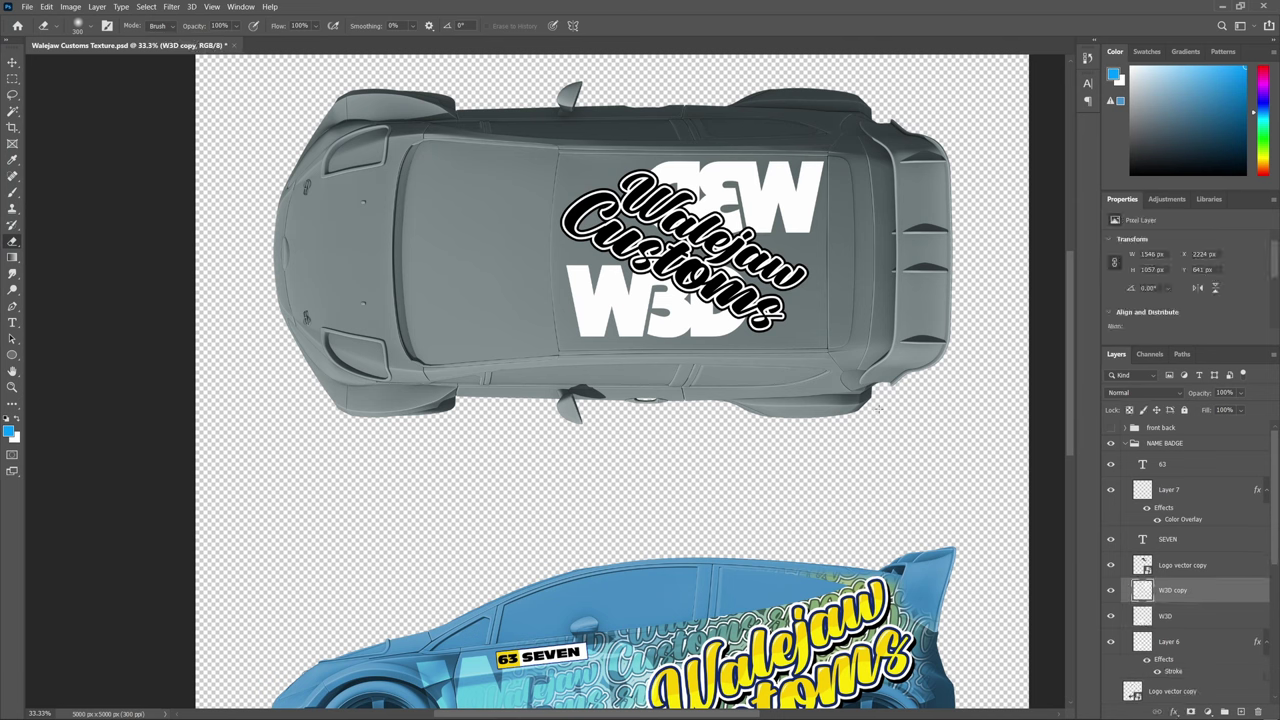
pyautogui.doubleClick(1201, 594)
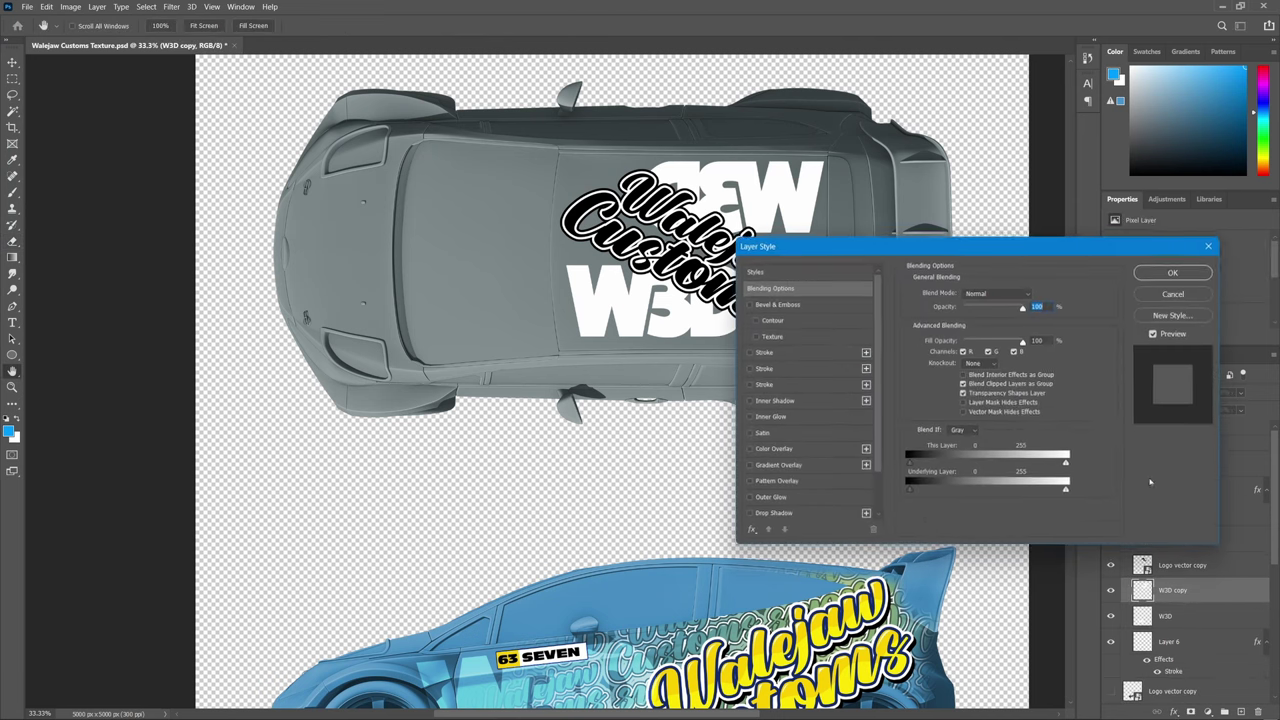
pyautogui.click(997, 292)
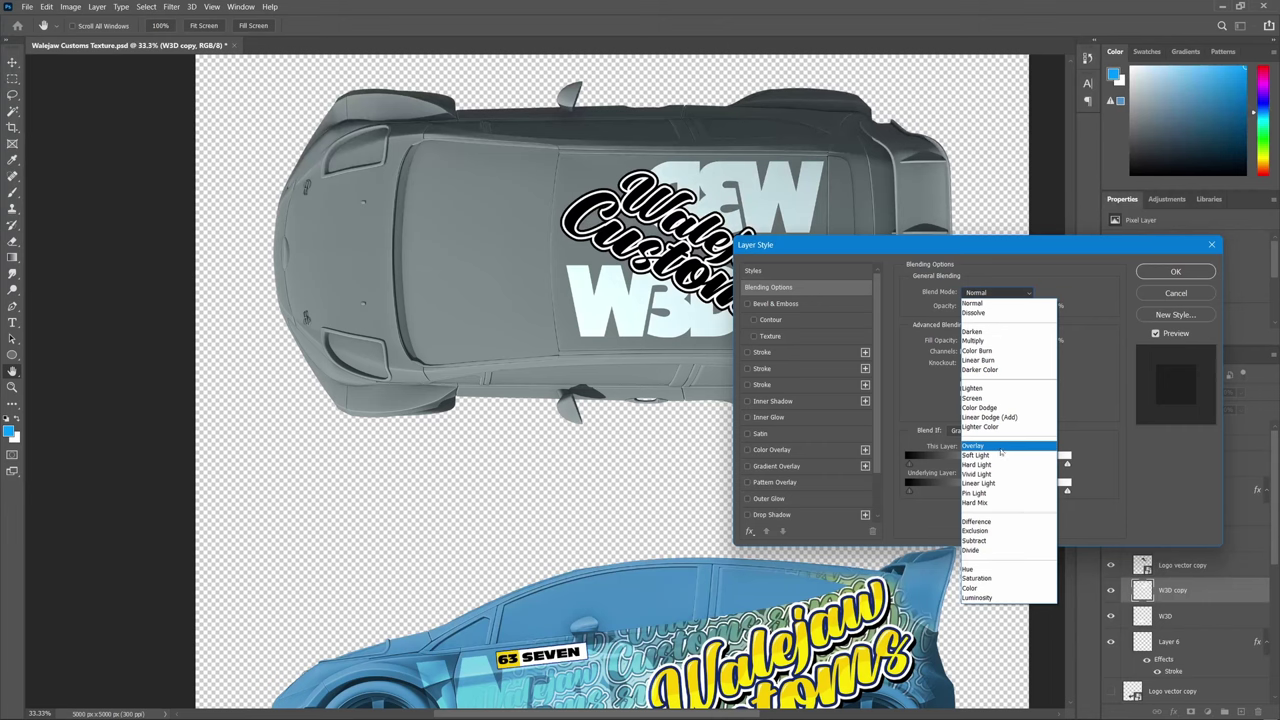
pyautogui.click(1001, 450)
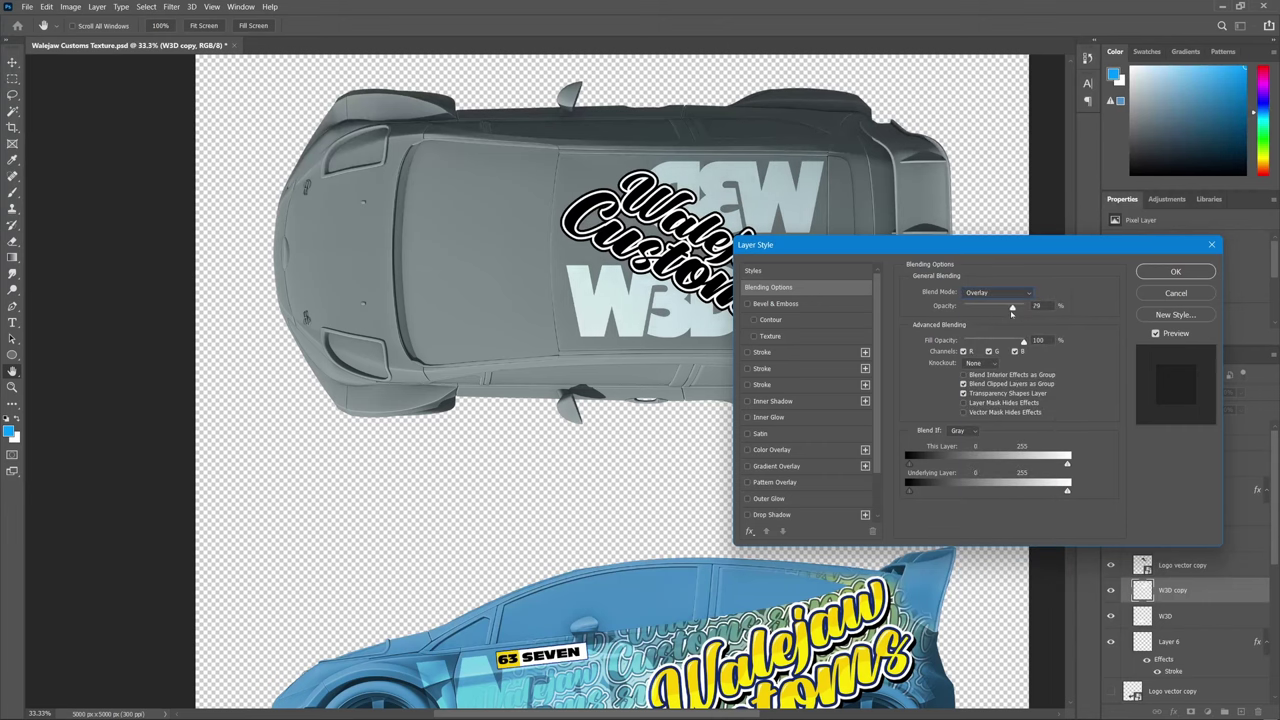
pyautogui.moveTo(1023, 308); pyautogui.dragTo(999, 313)
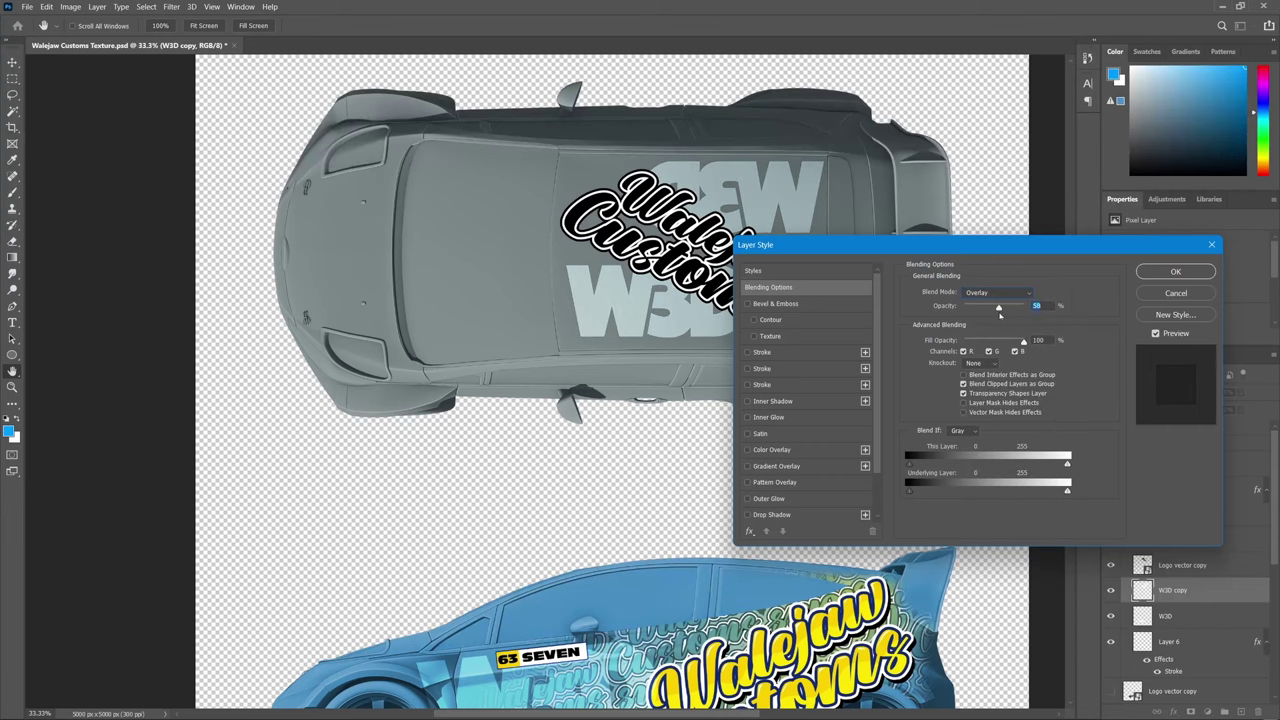
pyautogui.click(1177, 272)
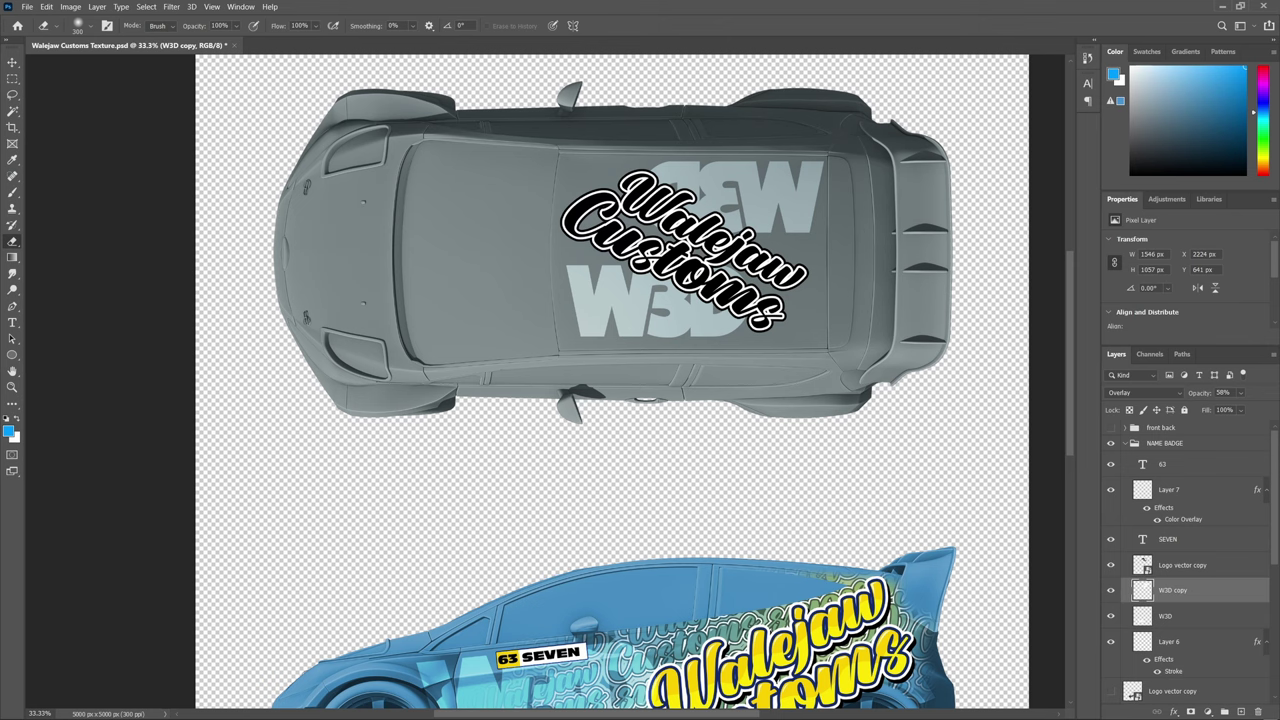
# Show the full logo pattern on Layer 4 and copy the rectangle covering the car's roof to a new layer
pyautogui.scroll(-5, 1117, 685)
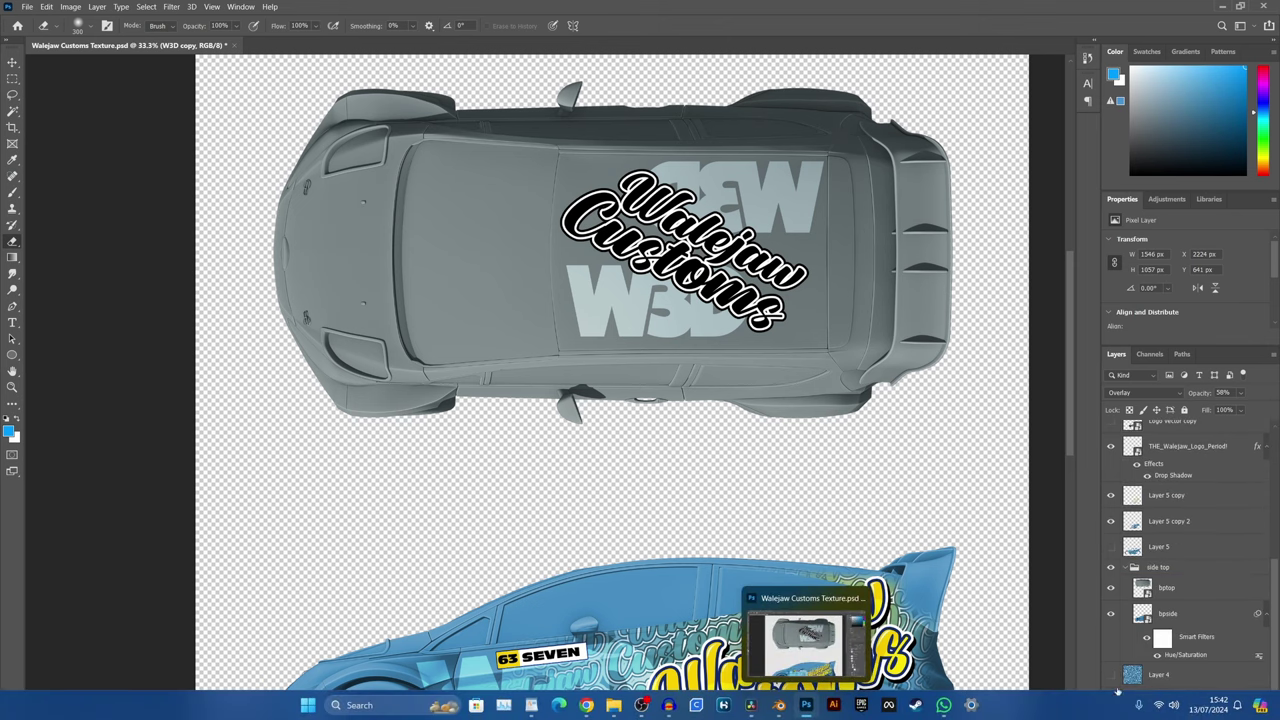
pyautogui.click(1110, 675)
pyautogui.click(1158, 675)
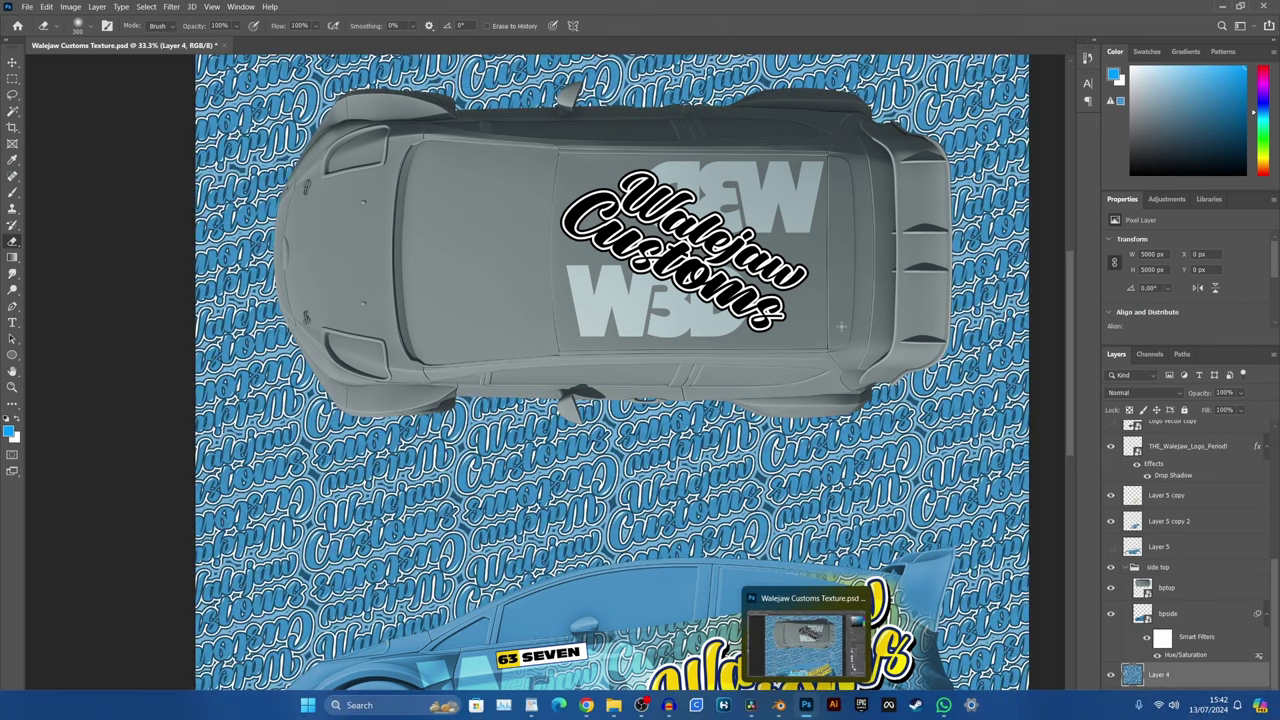
pyautogui.press('m')
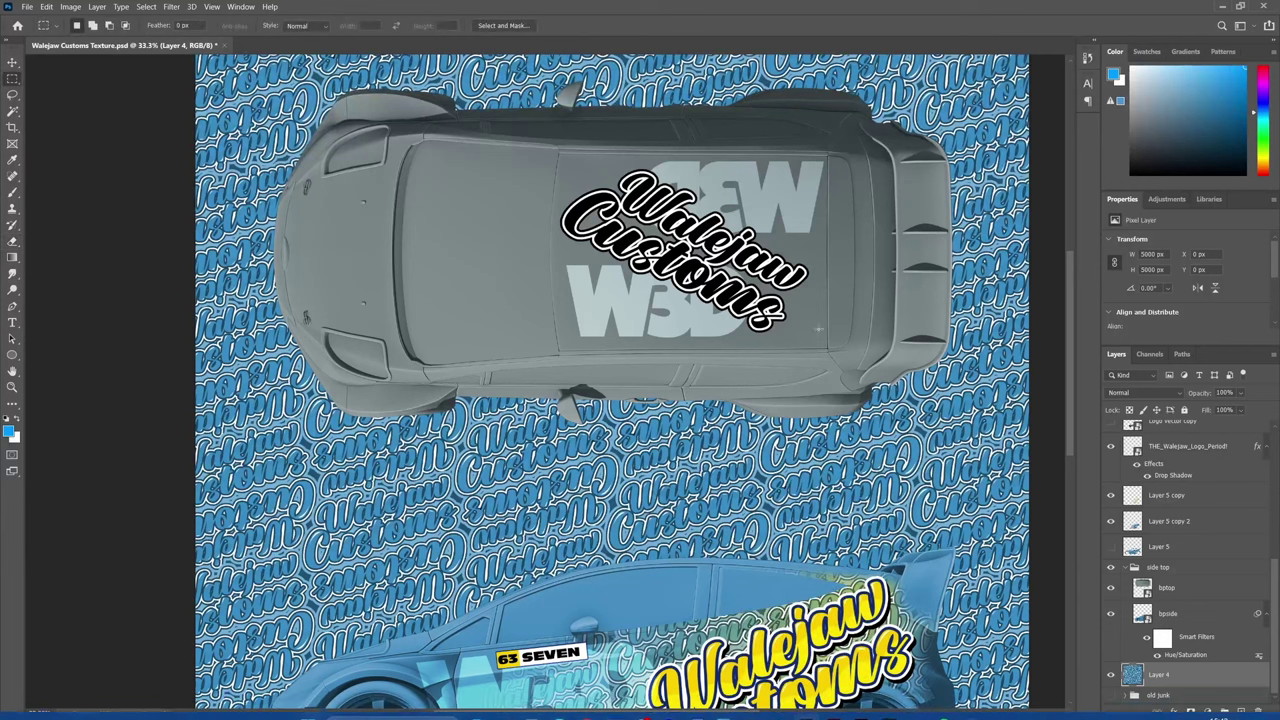
pyautogui.moveTo(828, 348)
pyautogui.mouseDown()
pyautogui.moveTo(540, 152)
pyautogui.moveTo(550, 157)
pyautogui.mouseUp()
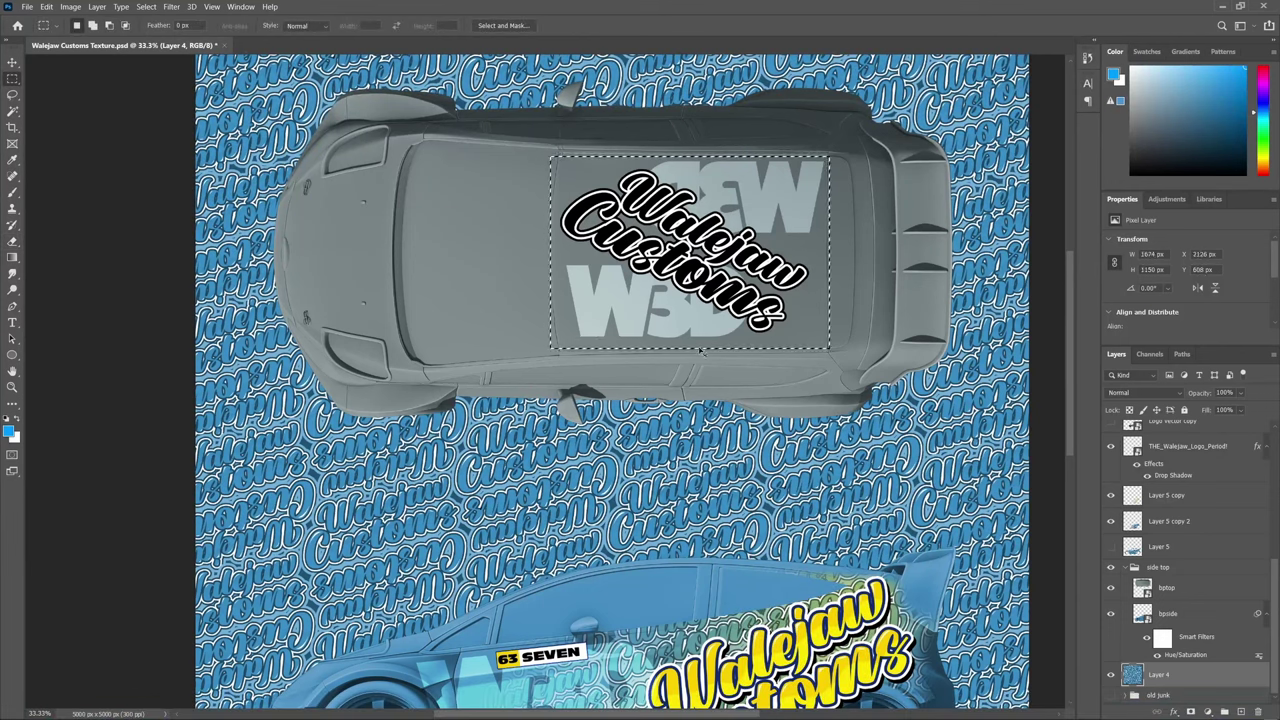
pyautogui.hotkey('ctrl', 'j')
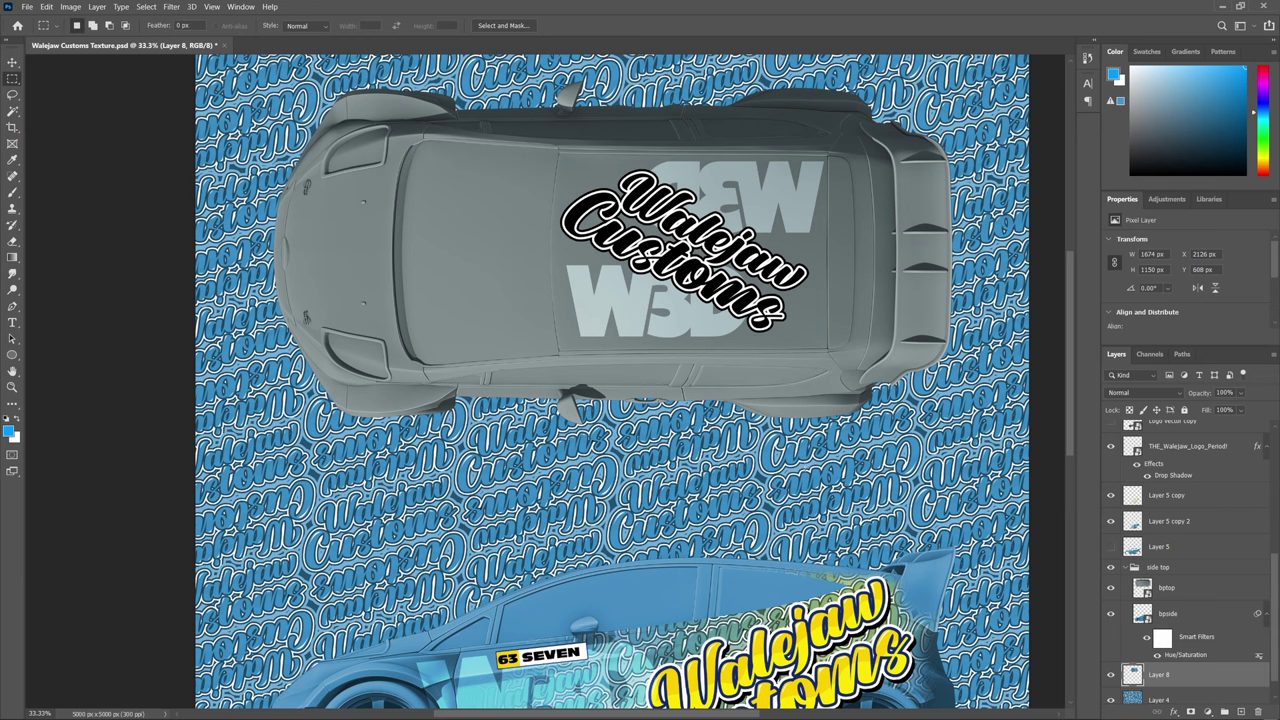
# Hide Layer 4 and move the copied roof pattern piece directly beneath the merged roof W3D layer
pyautogui.click(1111, 700)
pyautogui.moveTo(1178, 671); pyautogui.dragTo(1204, 628)
pyautogui.hotkey('ctrl', ']')
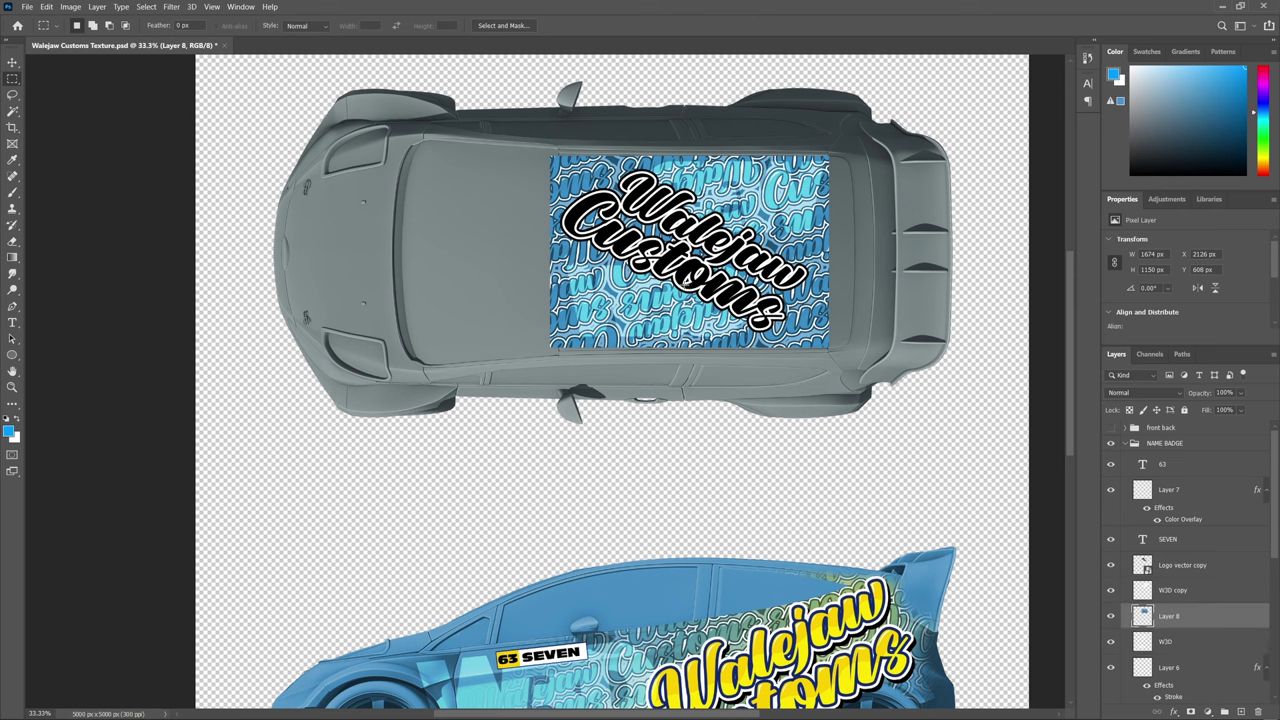
# Group the roof artwork layers as TOP and the side artwork layers as SIDE
pyautogui.press('v')
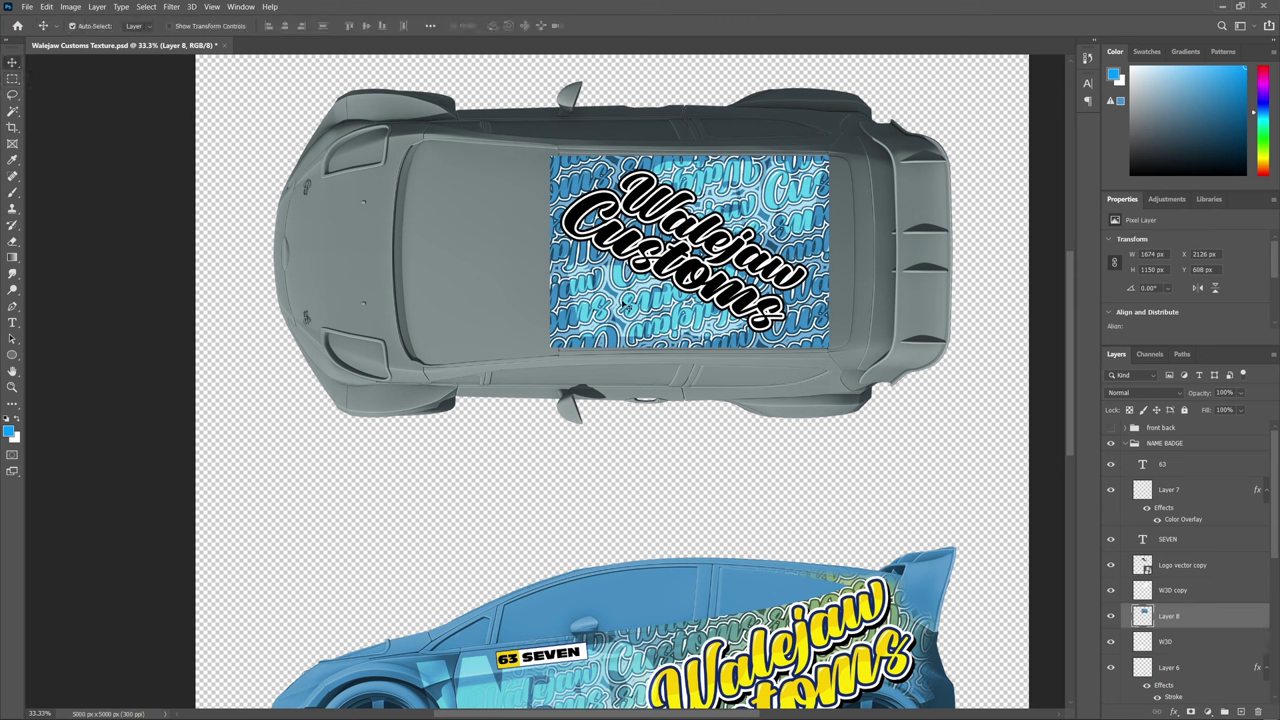
pyautogui.click(636, 313)
pyautogui.hotkey('ctrl', 'g')
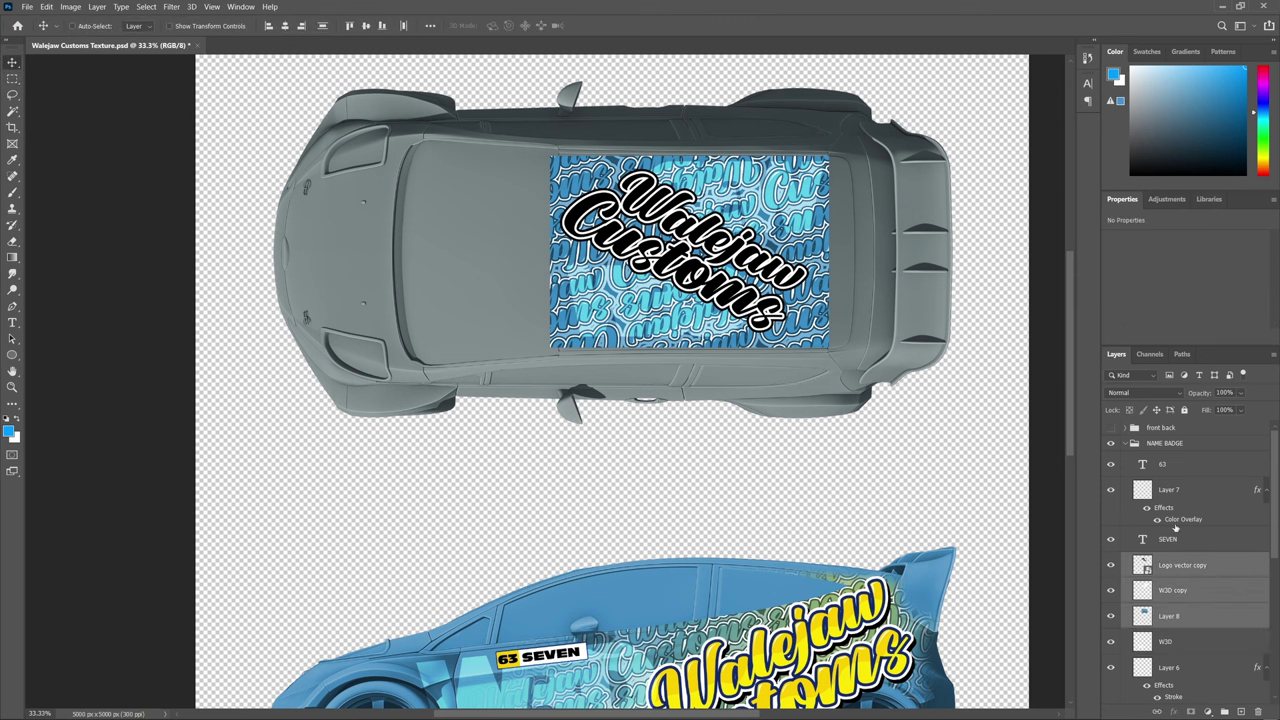
pyautogui.doubleClick(1160, 558)
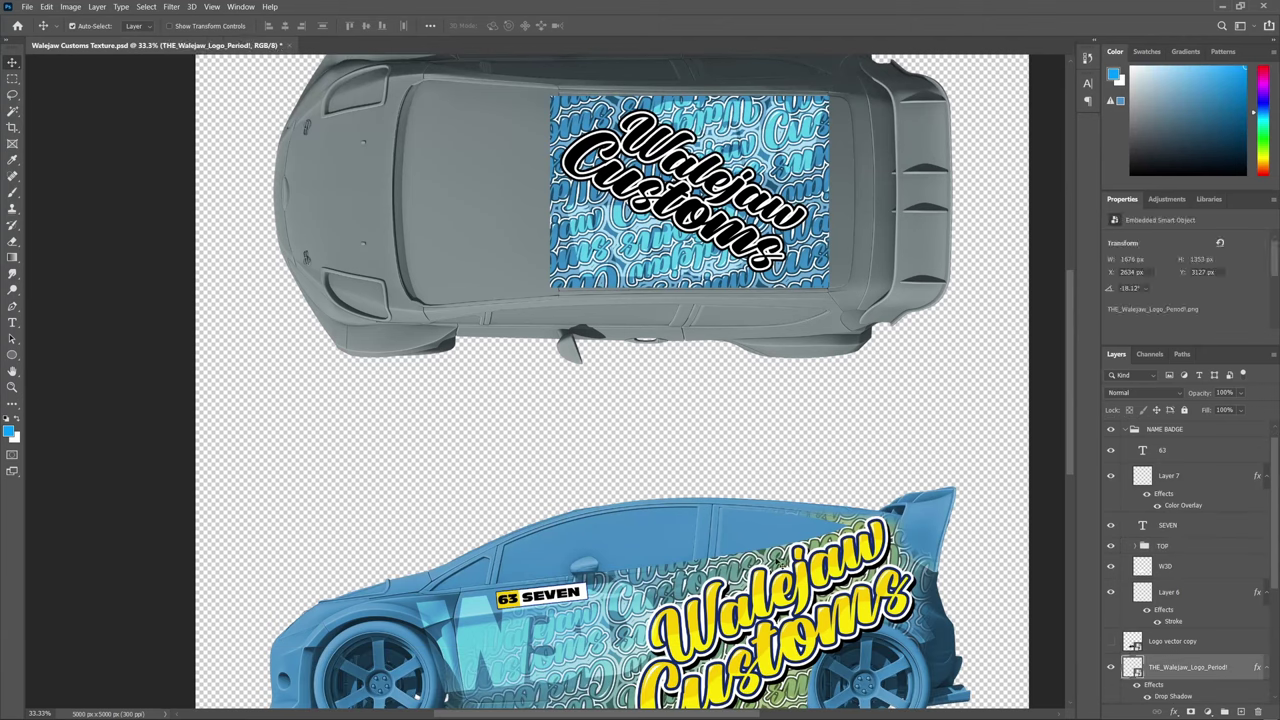
pyautogui.click(910, 563)
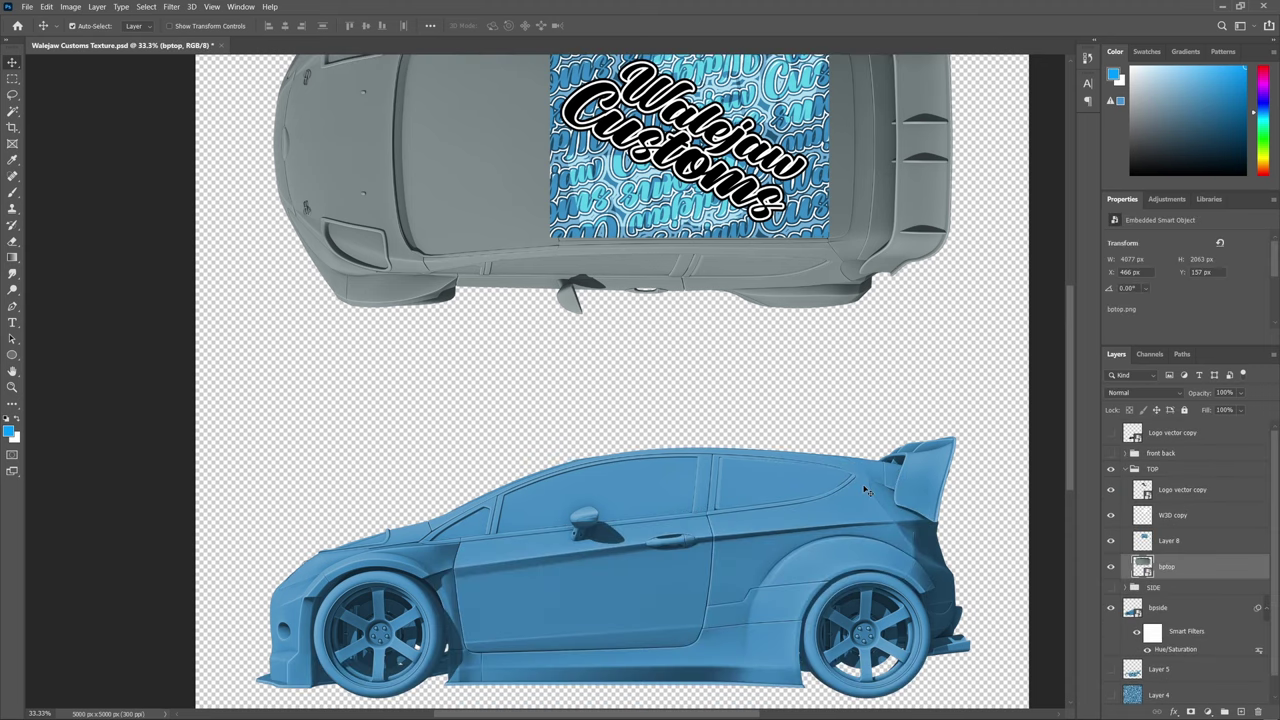
# Colorize the top-view car layer bptop in blue with Hue/Saturation
pyautogui.hotkey('ctrl', 'u')
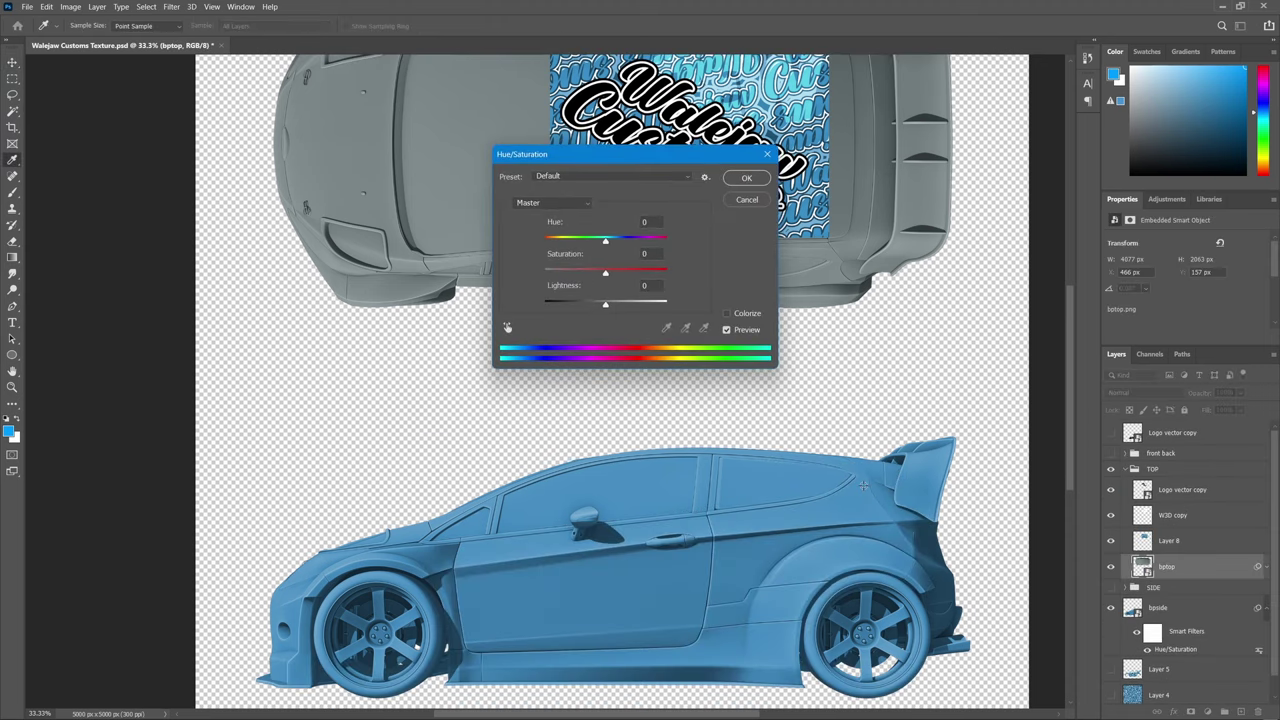
pyautogui.click(733, 314)
pyautogui.click(738, 179)
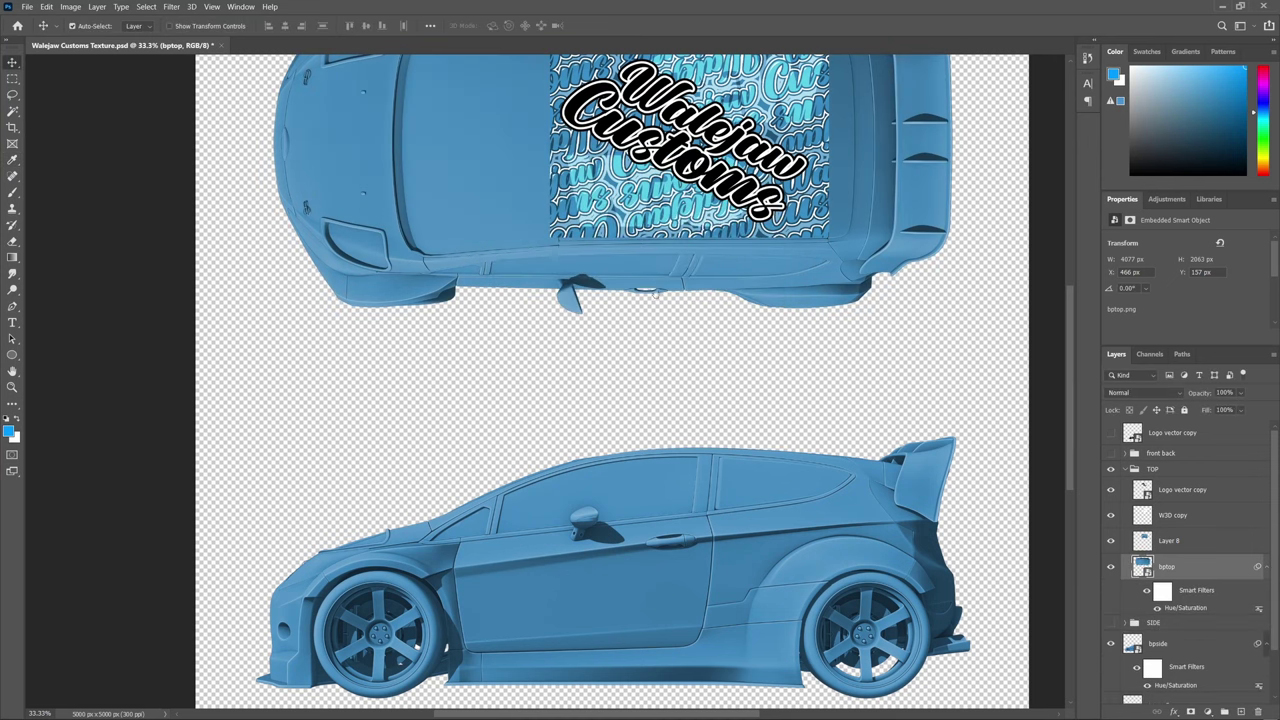
# Reposition the pattern piece over the roof and scale it to about 102.42%
pyautogui.moveTo(663, 293); pyautogui.dragTo(634, 562)
pyautogui.press('t')
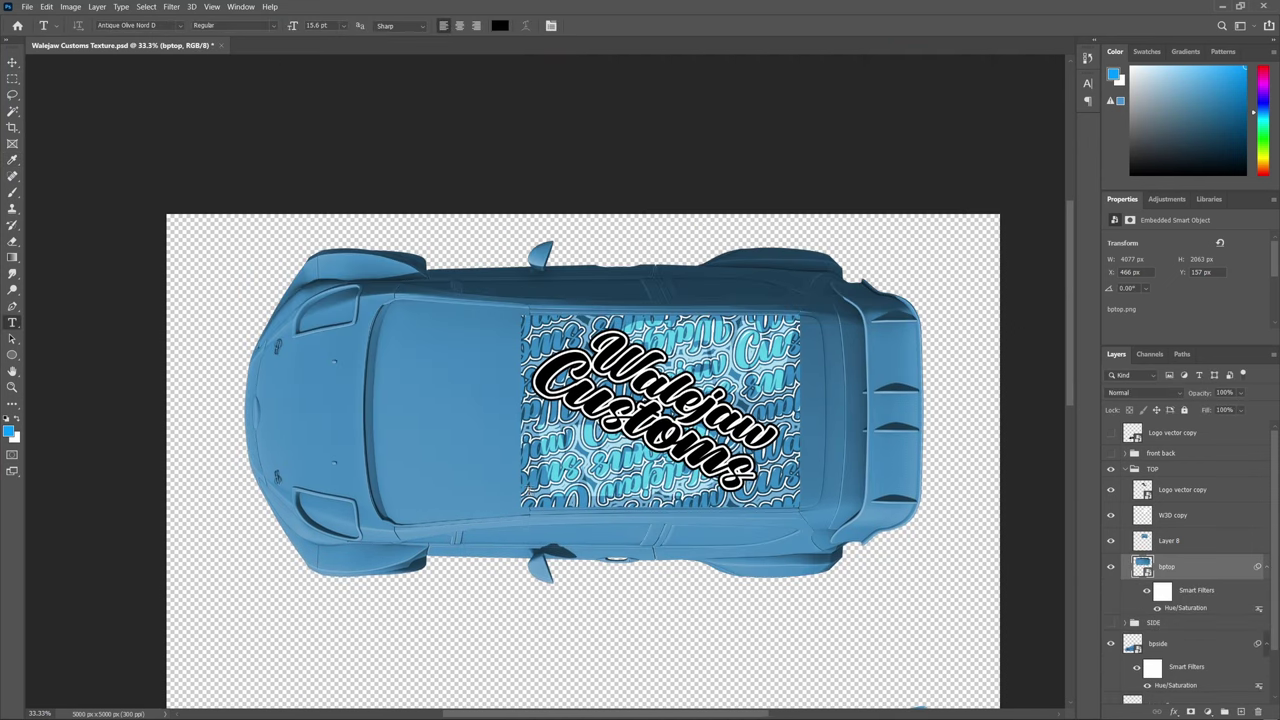
pyautogui.press('v')
pyautogui.moveTo(536, 496)
pyautogui.mouseDown()
pyautogui.moveTo(566, 469)
pyautogui.moveTo(542, 494)
pyautogui.mouseUp()
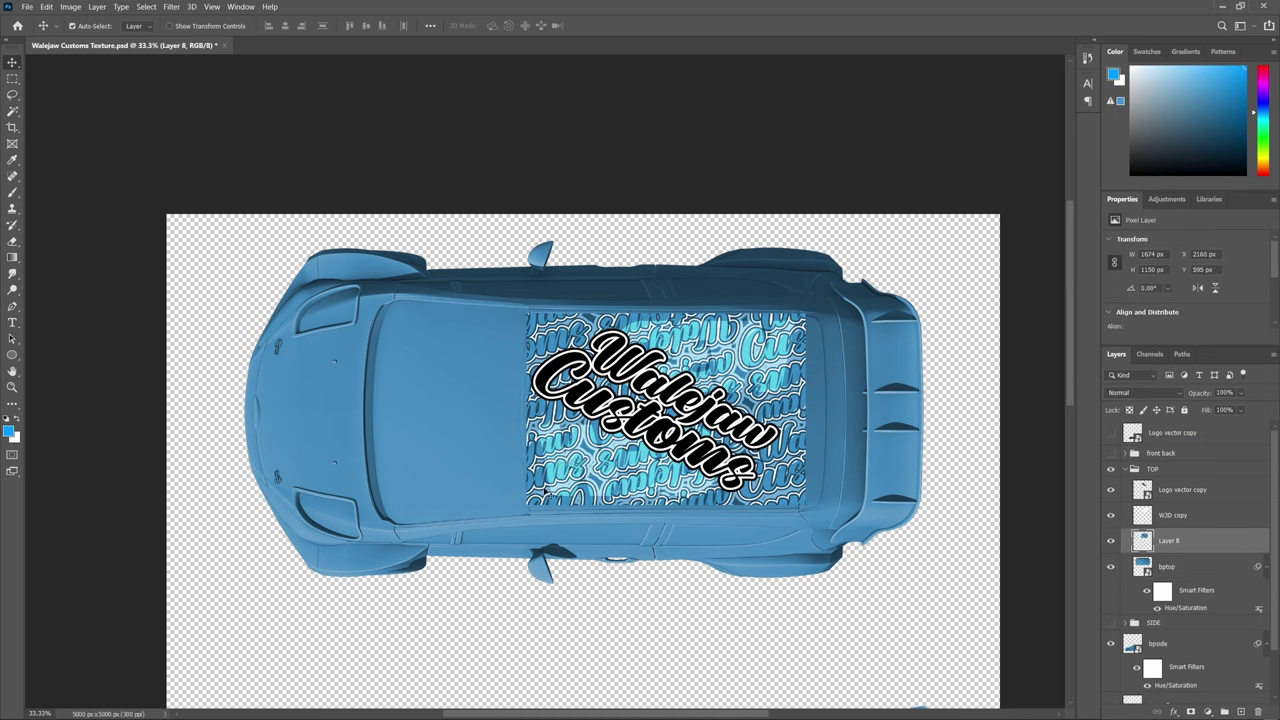
pyautogui.hotkey('ctrl', 't')
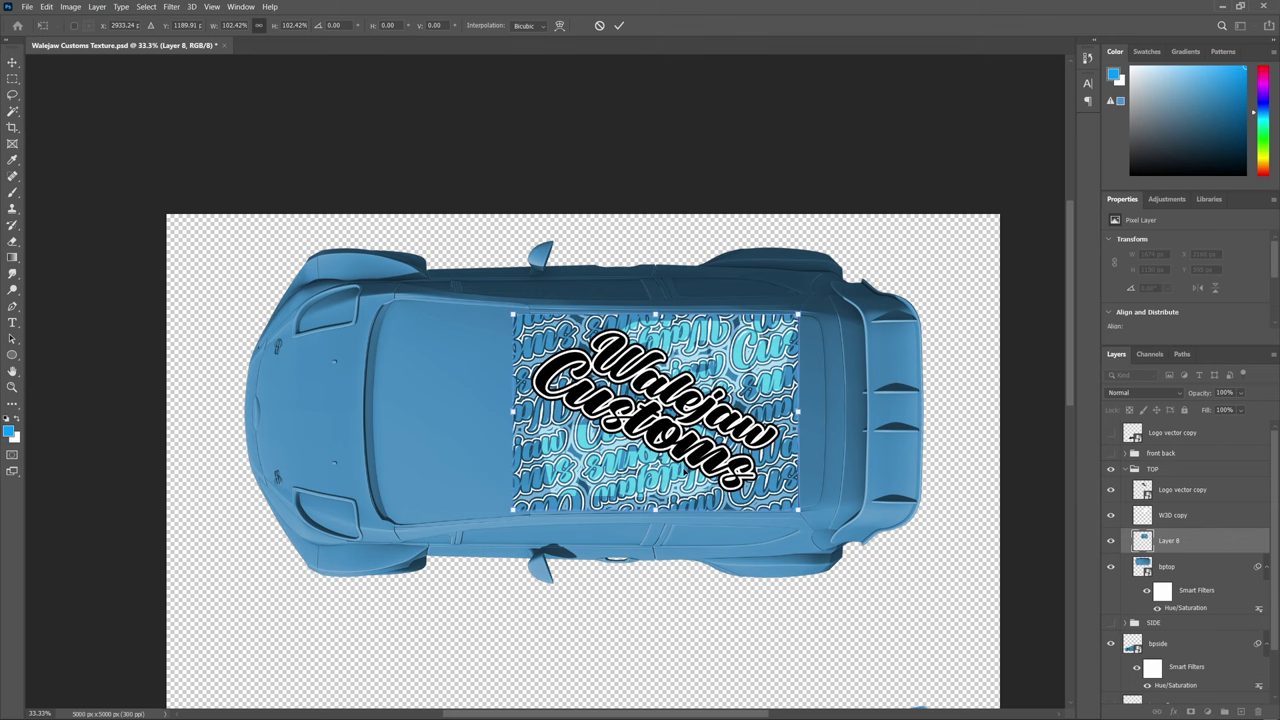
pyautogui.press('Return')
# Set the roof W3D layer's opacity to 100%, keeping Overlay blending
pyautogui.click(677, 482)
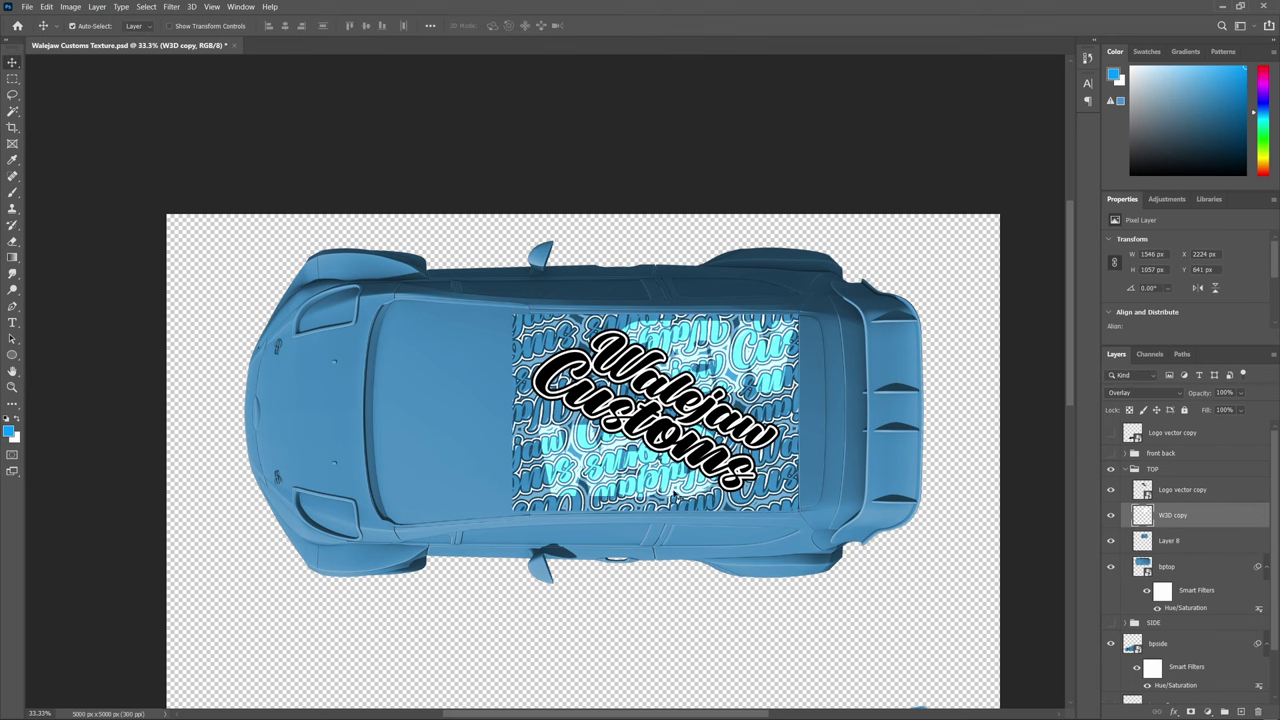
pyautogui.scroll(-5, 660, 506)
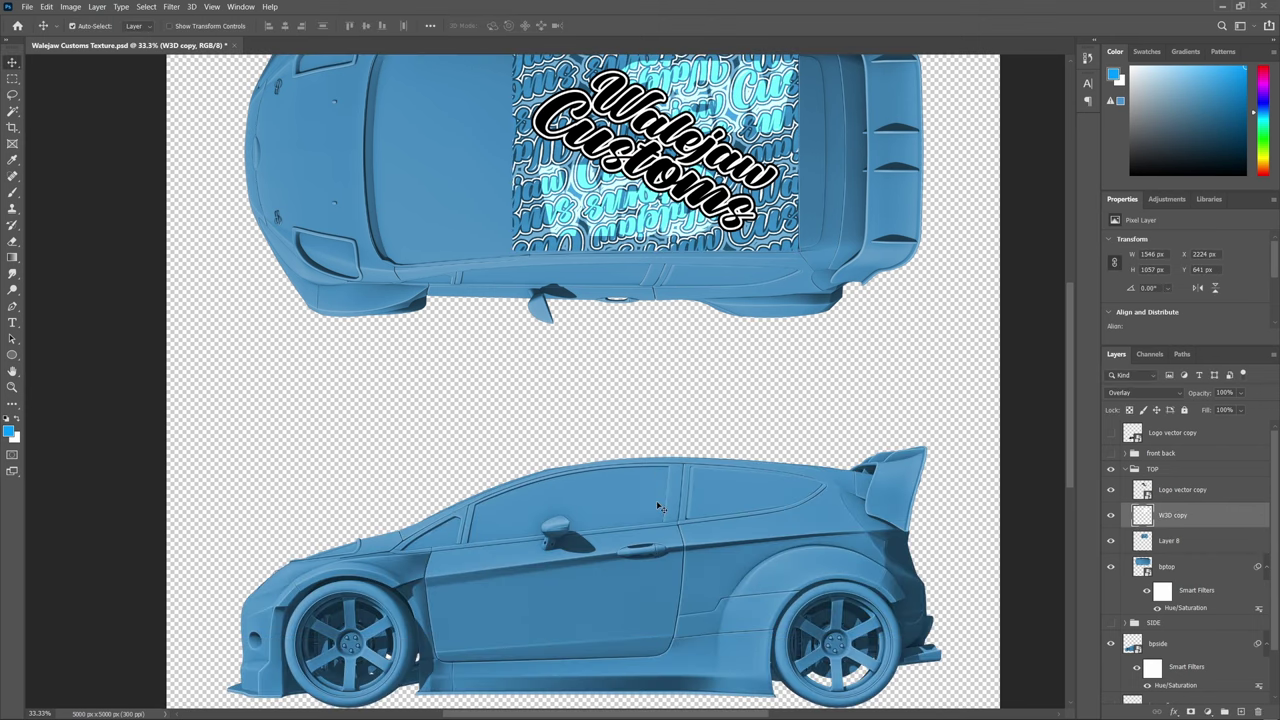
pyautogui.scroll(4, 660, 508)
pyautogui.scroll(-4, 660, 508)
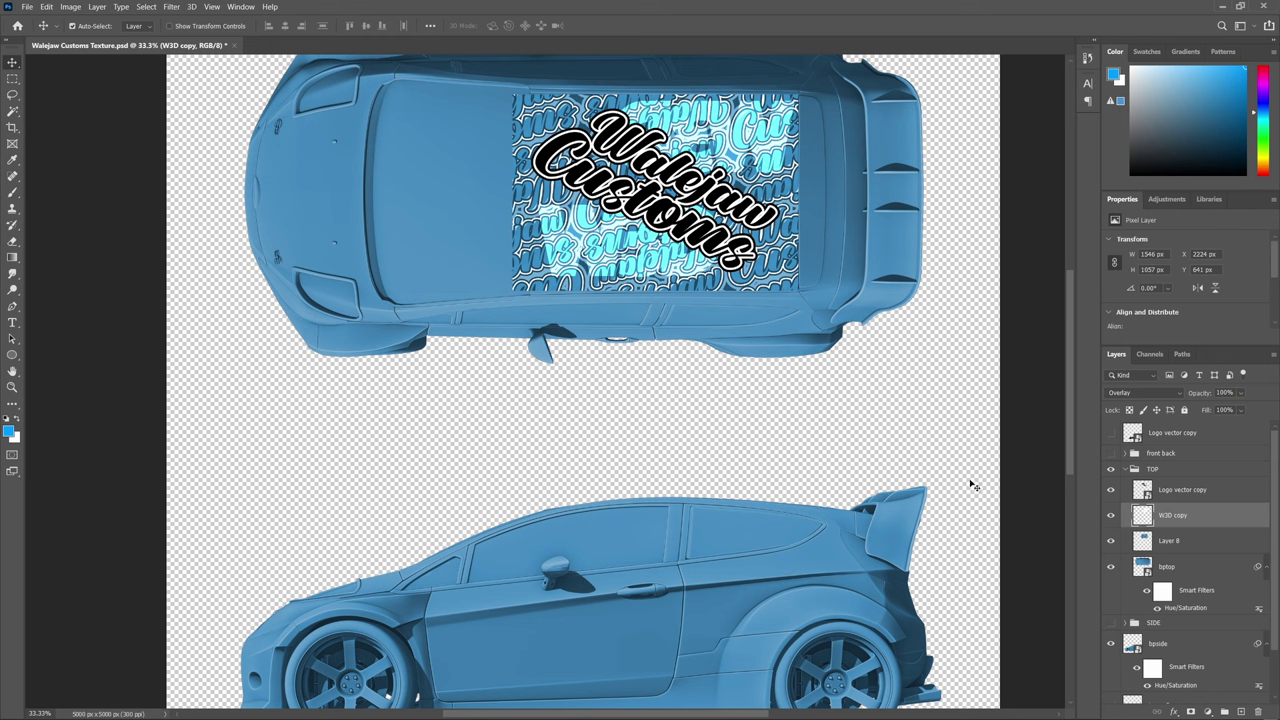
# Move the bptop layer out of the TOP group and place it beneath the SIDE group
pyautogui.scroll(-2, 1136, 520)
pyautogui.moveTo(1176, 510); pyautogui.dragTo(1178, 440)
pyautogui.click(1124, 505)
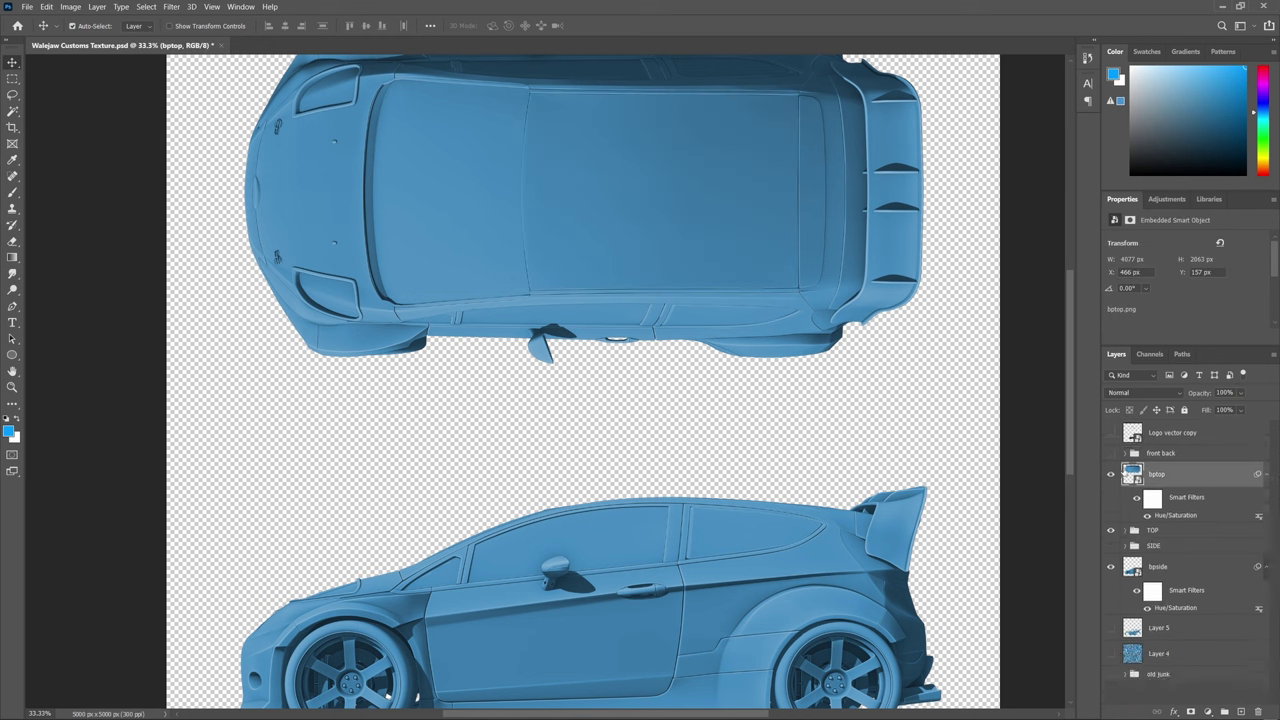
pyautogui.moveTo(1148, 506); pyautogui.dragTo(1165, 550)
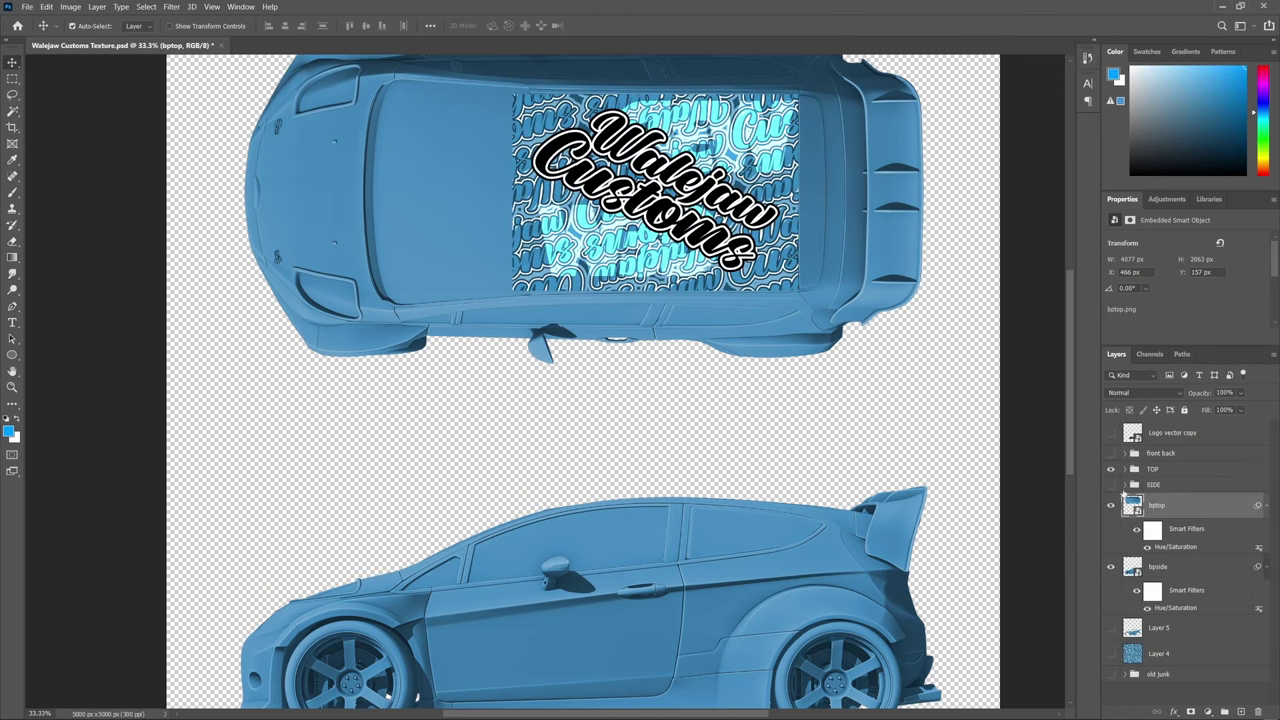
# Show the SIDE group and hide both car reference layers, bptop and bpside
pyautogui.click(1110, 485)
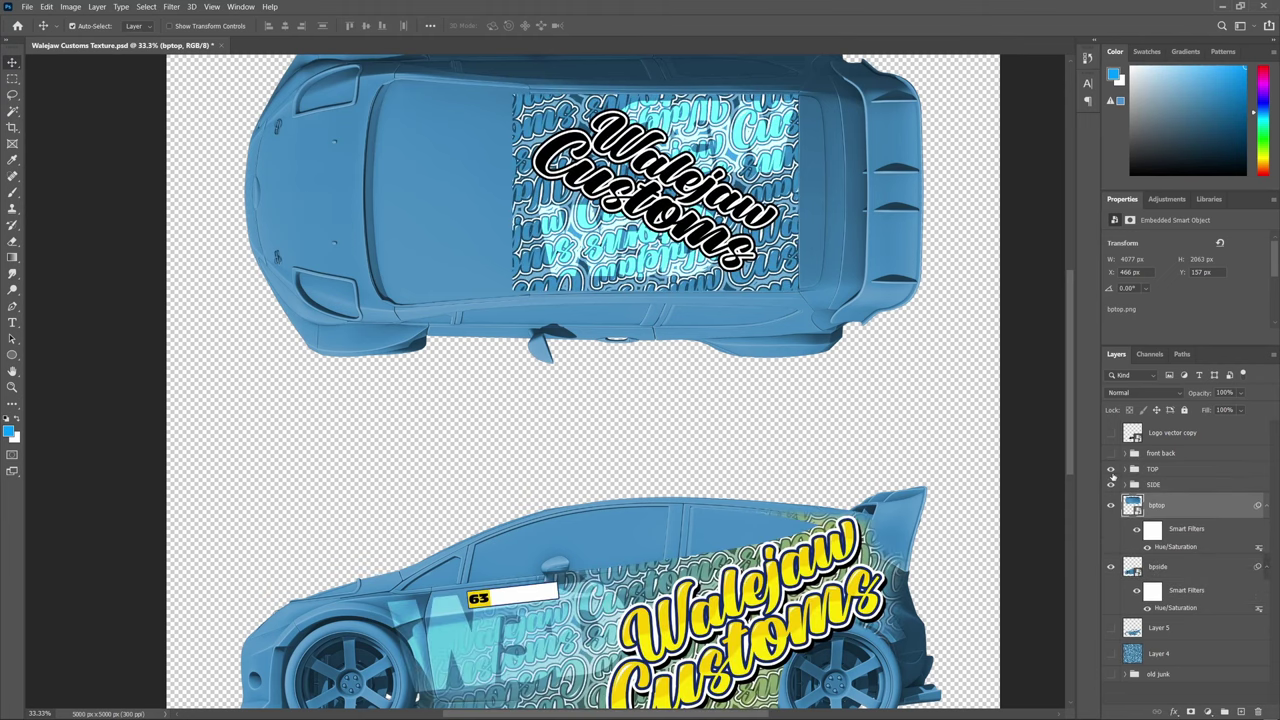
pyautogui.moveTo(1110, 505); pyautogui.dragTo(1110, 567)
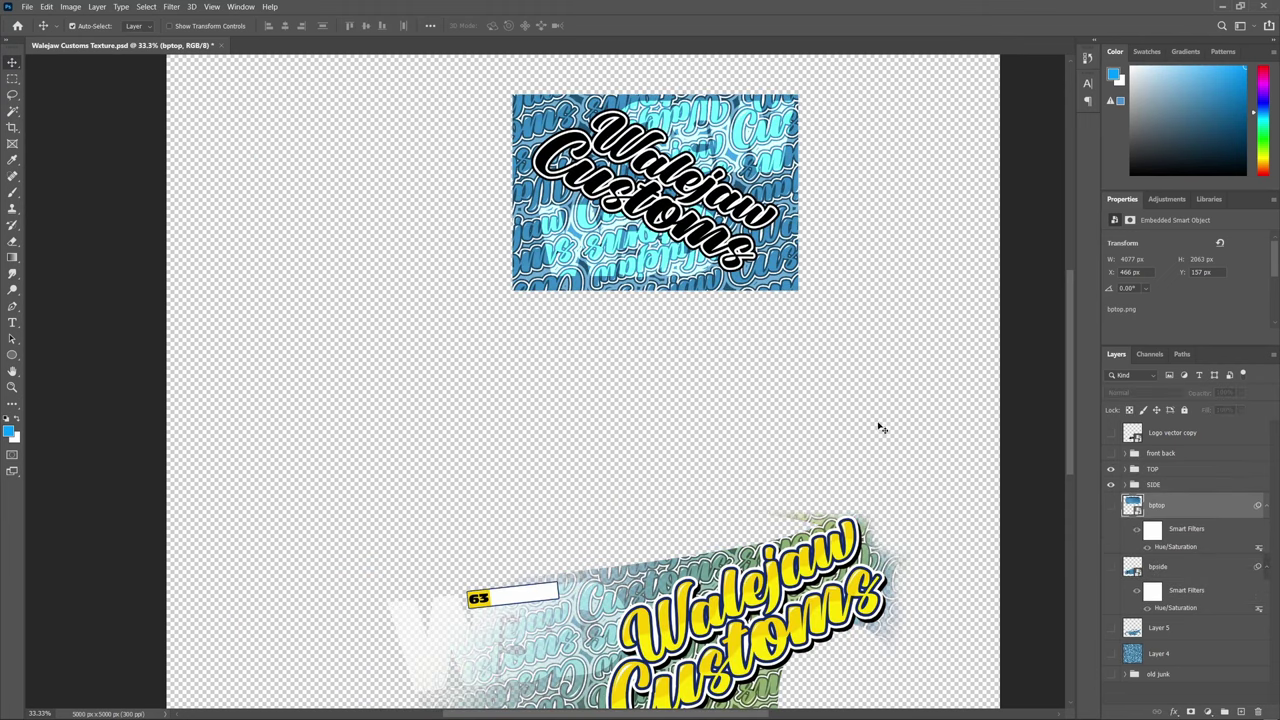
pyautogui.scroll(-2, 877, 428)
pyautogui.scroll(3, 865, 390)
# Duplicate the roof pattern layer and shift the duplicate's hue to yellow with Hue/Saturation
pyautogui.click(785, 297)
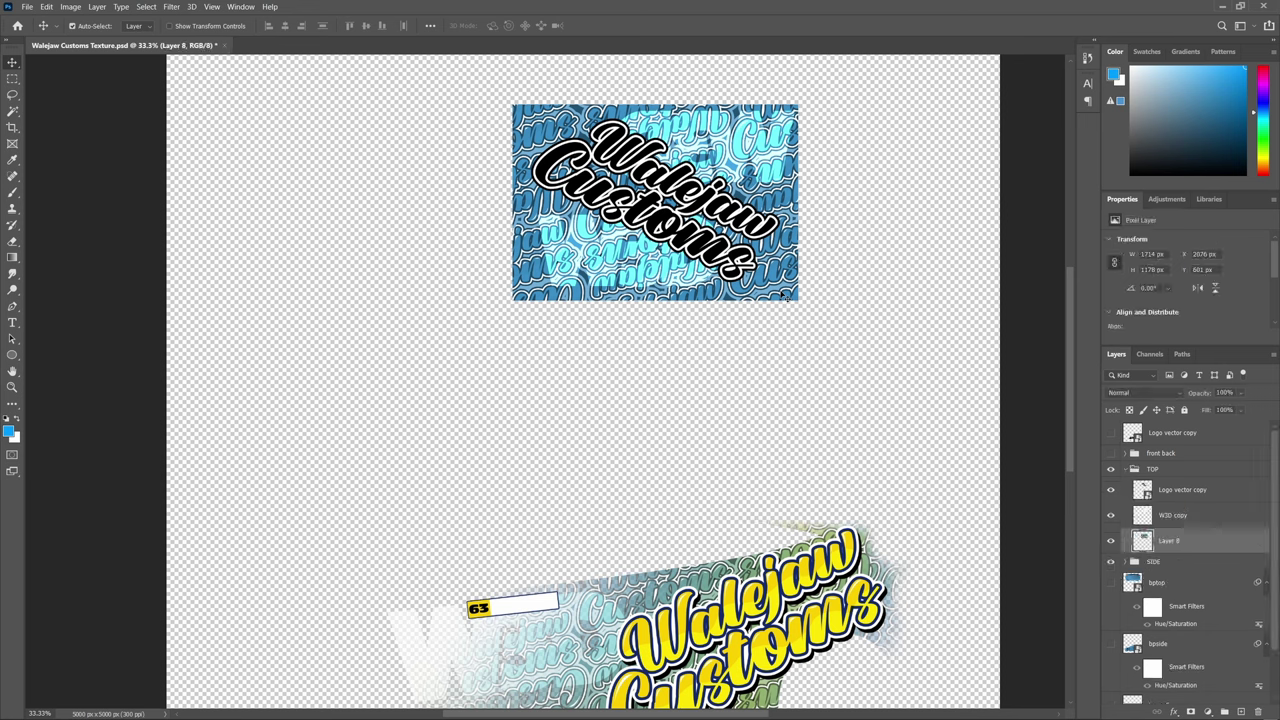
pyautogui.press('ctrl')
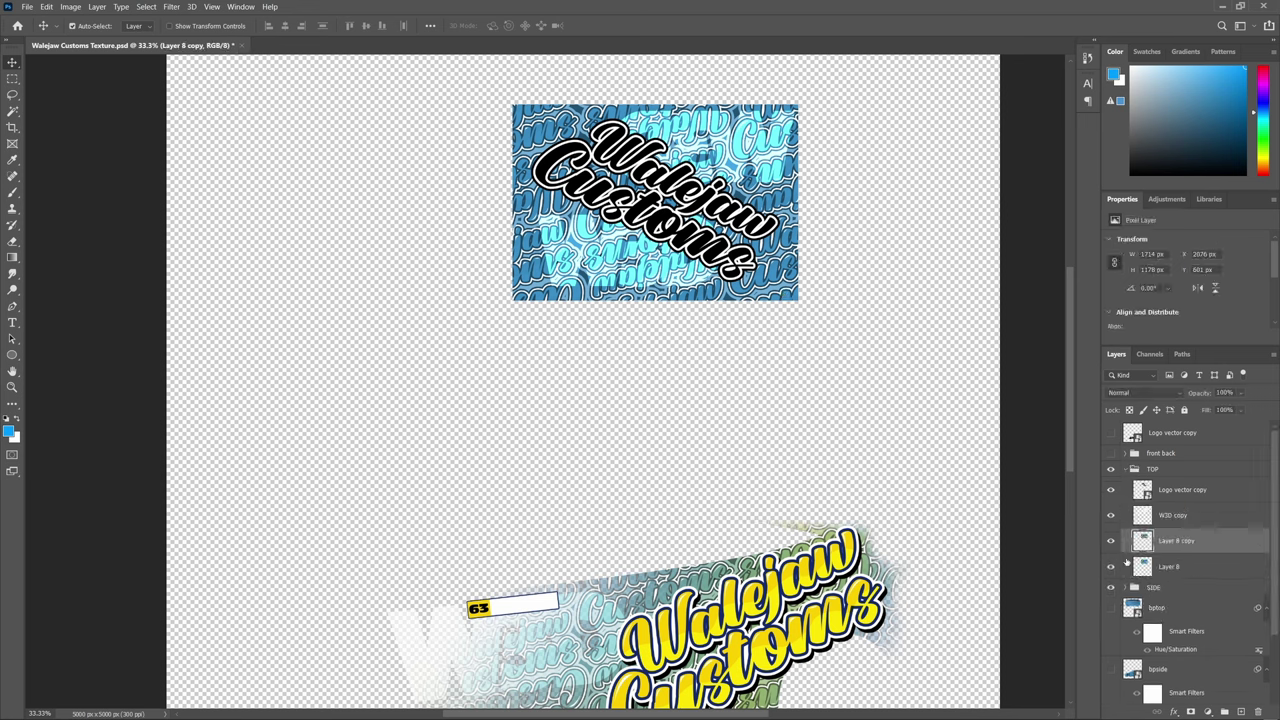
pyautogui.hotkey('ctrl', 'u')
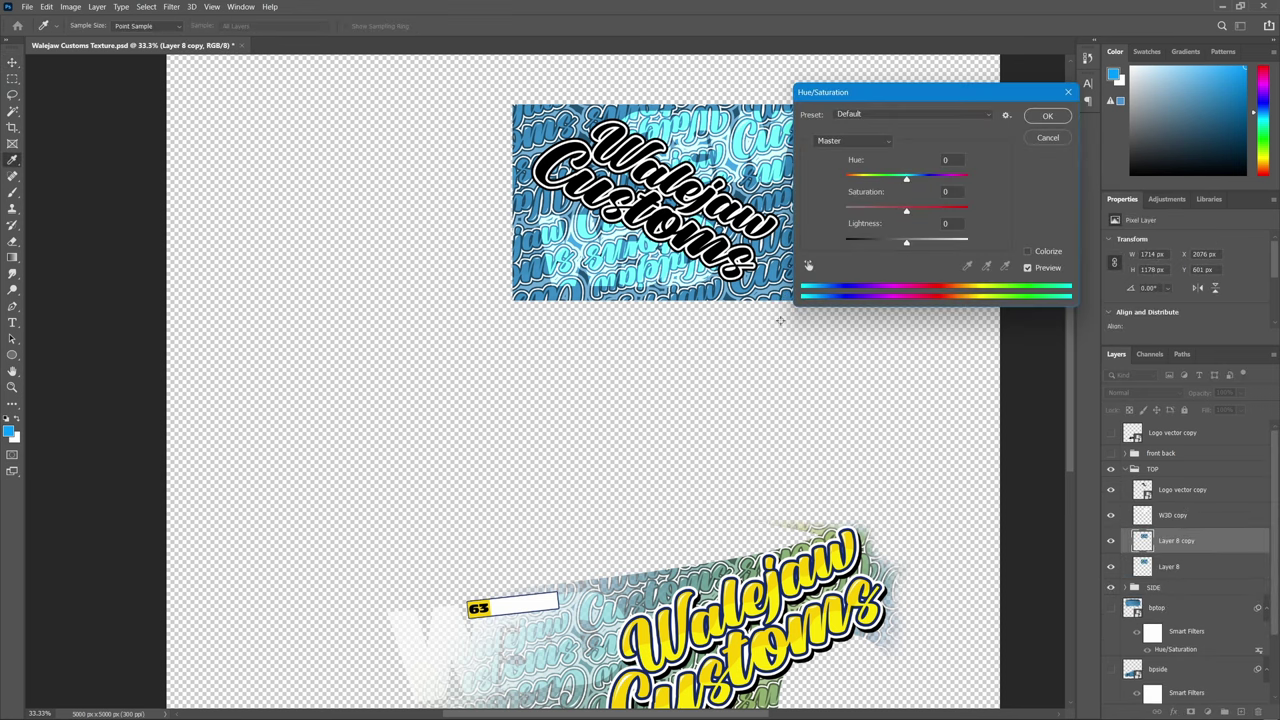
pyautogui.press('Return')
# Fade the yellow roof pattern into the blue one by erasing its lower and rear areas with a soft eraser of about 1500 px
pyautogui.press('e')
pyautogui.press(']')
pyautogui.press(']')
pyautogui.press(']')
pyautogui.press(']')
pyautogui.press(']')
pyautogui.press(']')
pyautogui.press(']')
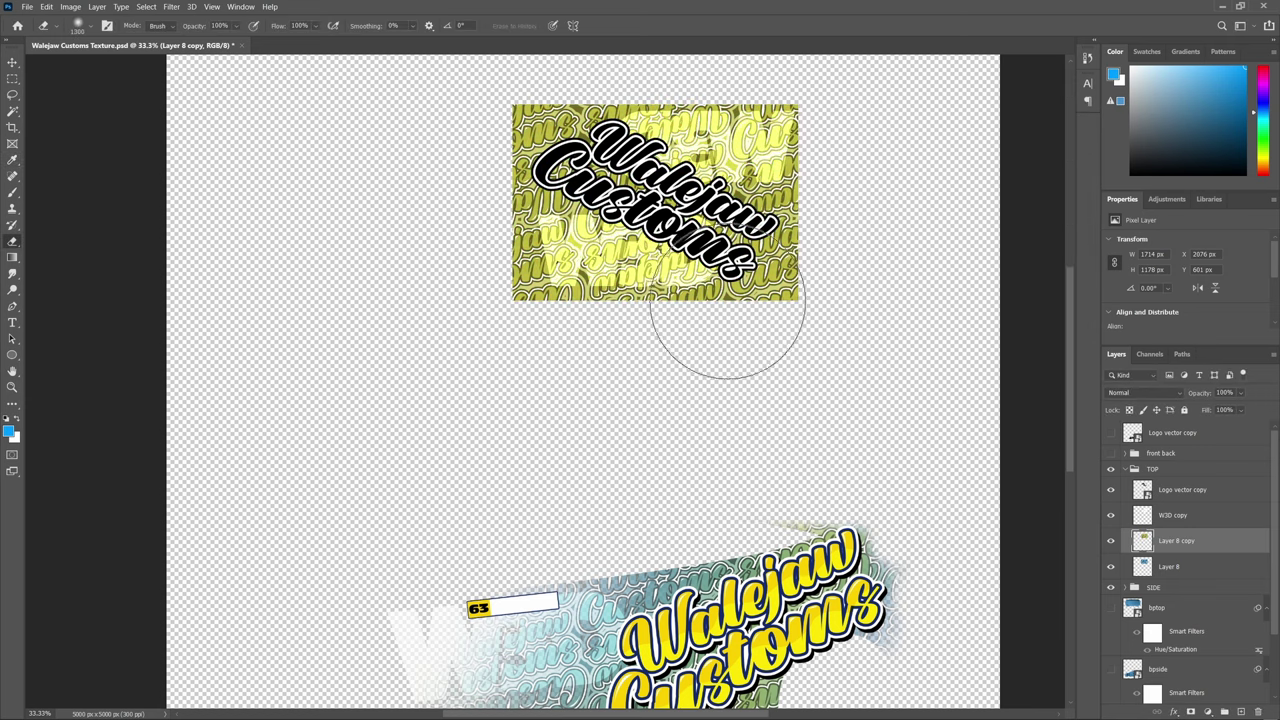
pyautogui.moveTo(823, 243)
pyautogui.mouseDown()
pyautogui.moveTo(504, 370)
pyautogui.moveTo(747, 248)
pyautogui.moveTo(908, 129)
pyautogui.mouseUp()
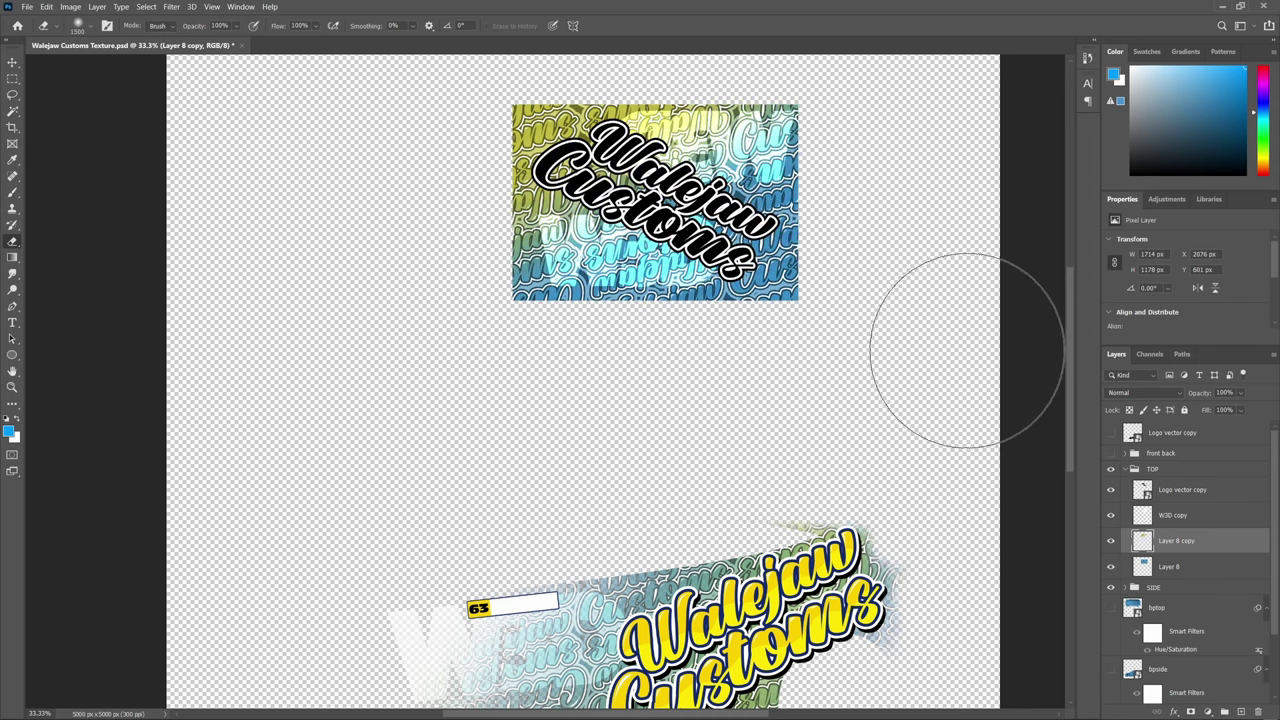
pyautogui.scroll(-2, 840, 389)
pyautogui.scroll(2, 840, 388)
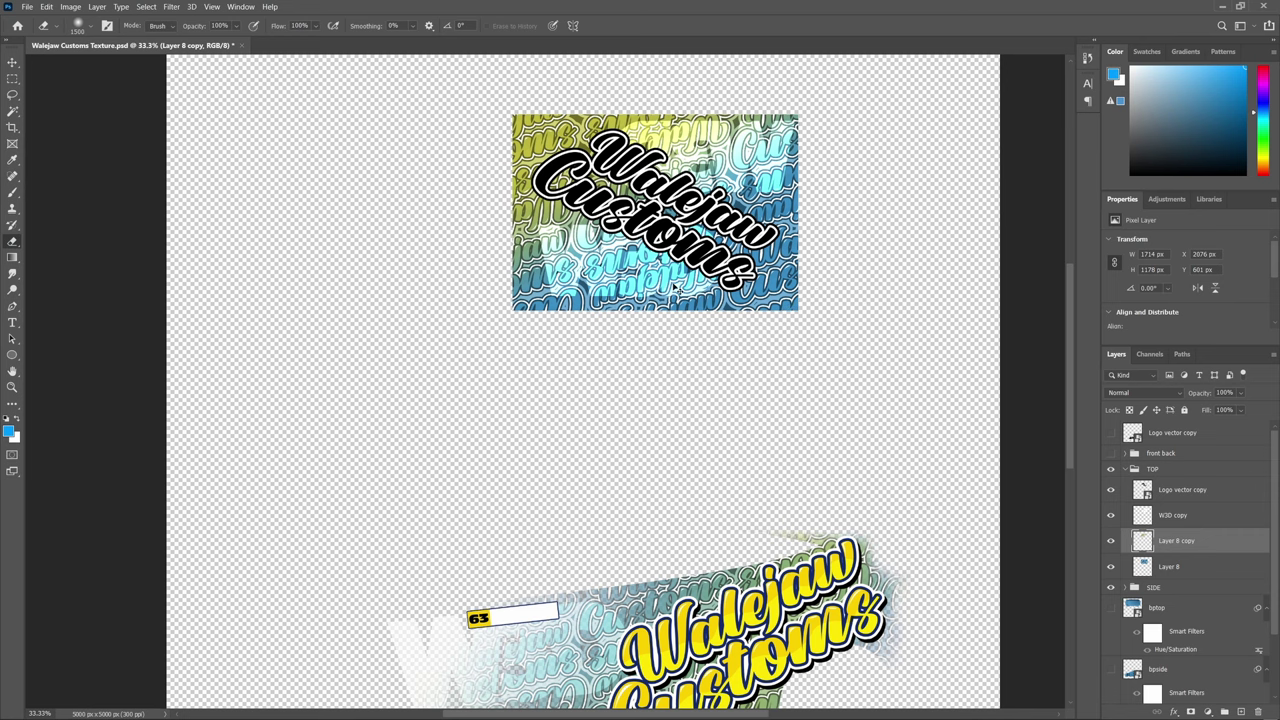
# Save a copy of the livery texture as a PNG file
pyautogui.hotkey('ctrl', 'alt', 's')
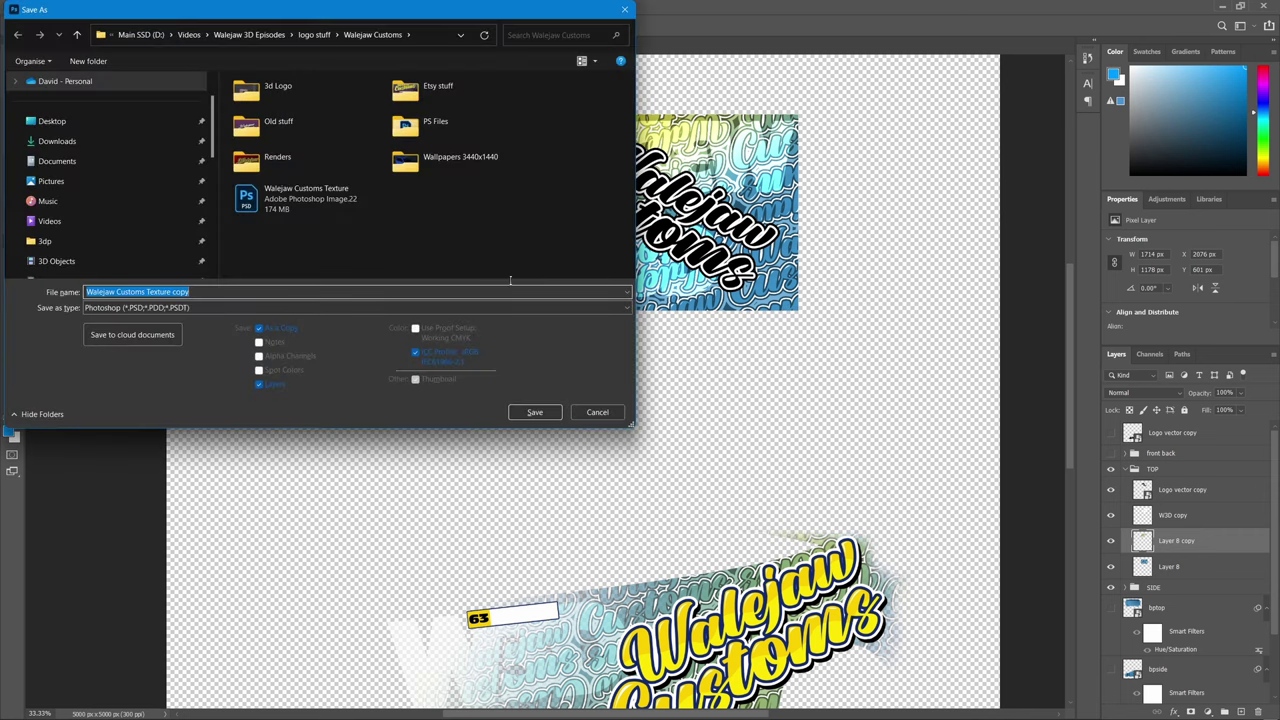
pyautogui.click(190, 307)
pyautogui.click(167, 470)
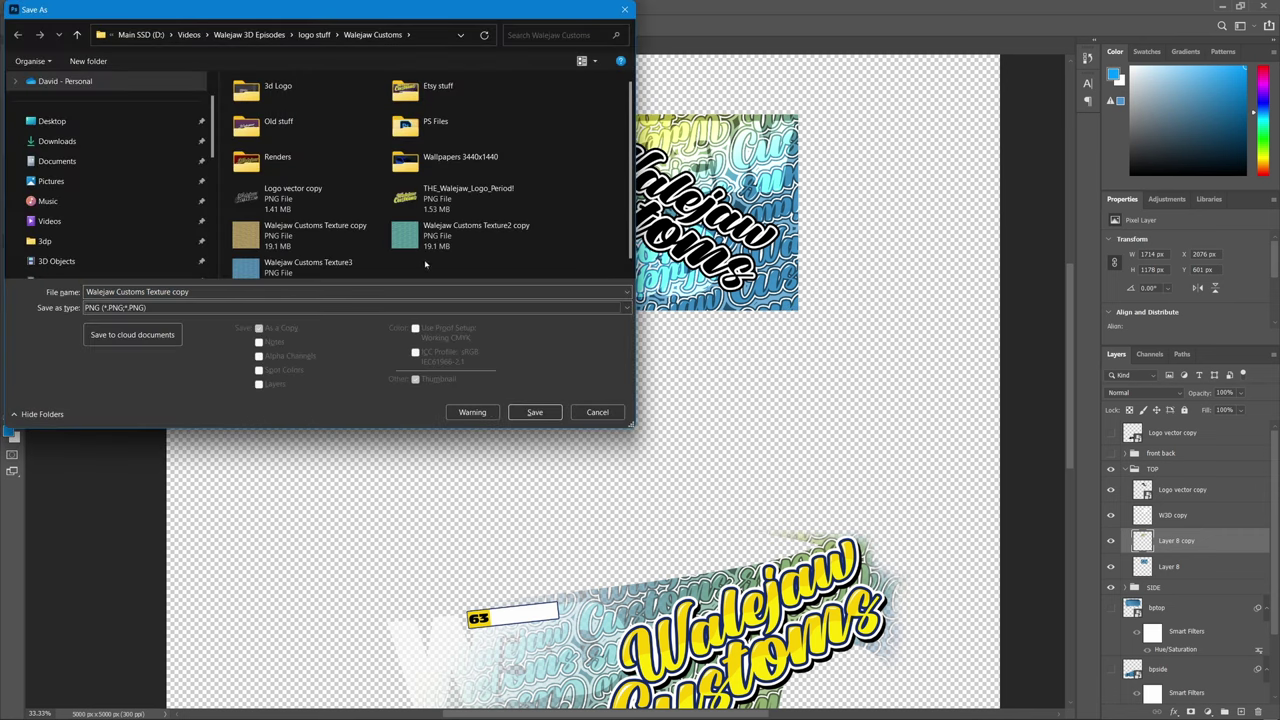
pyautogui.scroll(-2, 105, 268)
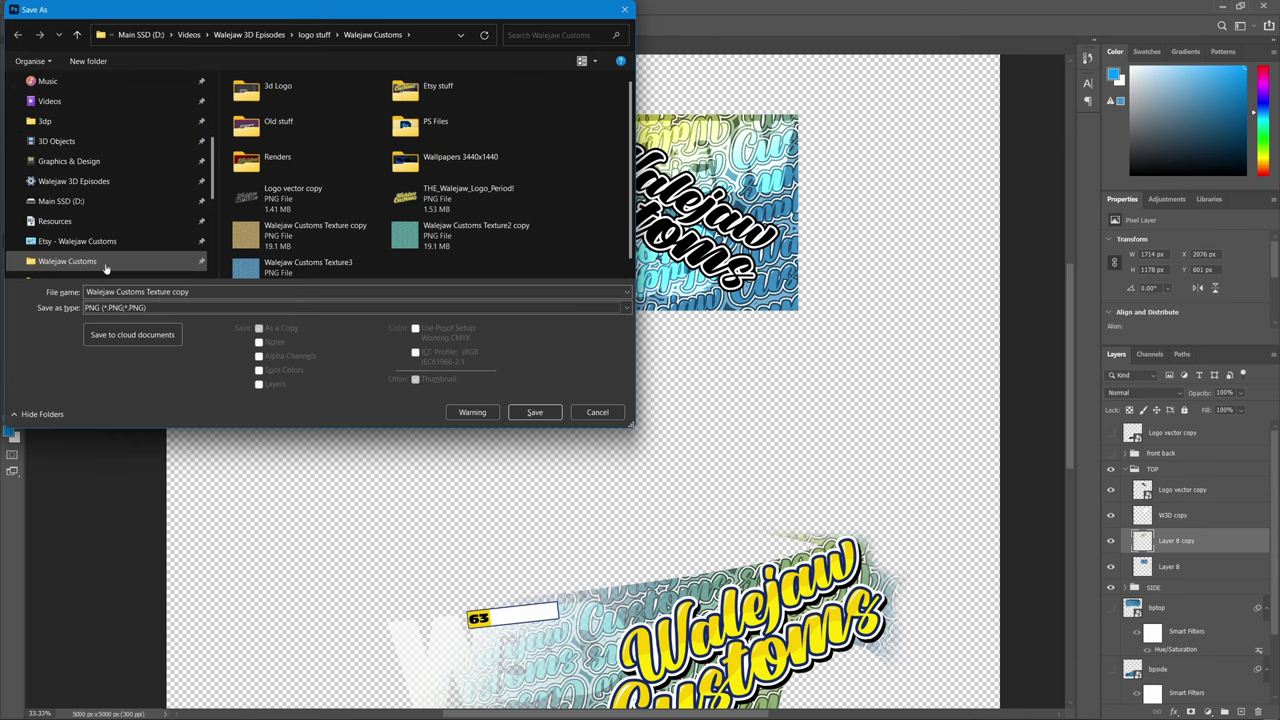
pyautogui.press('Return')
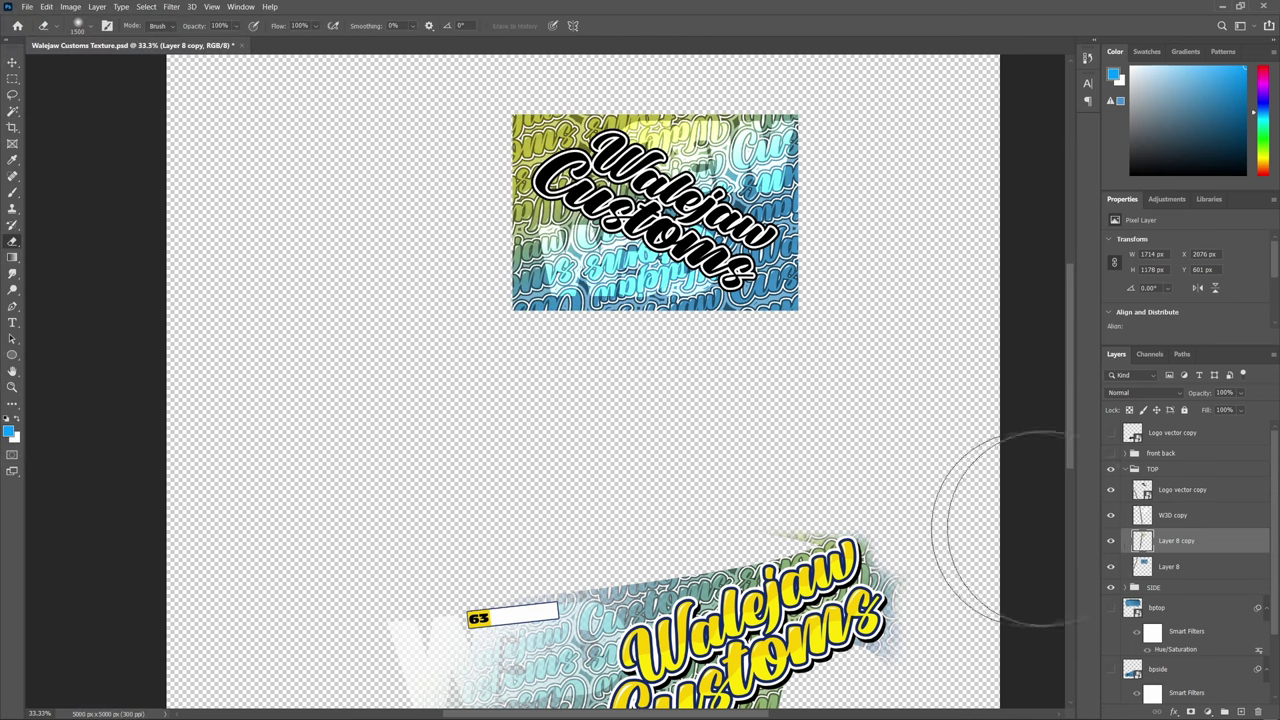
pyautogui.click(708, 209)
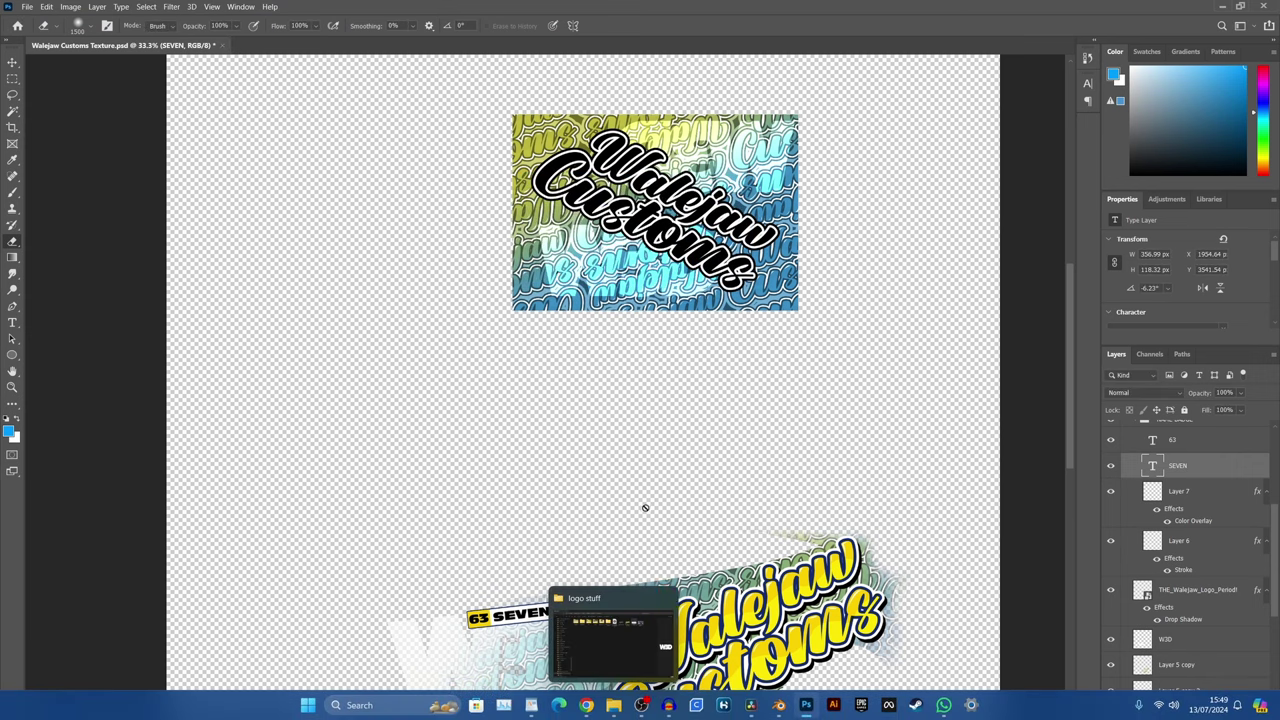
# Switch to Blender and begin adding a Base Color paint slot to M7_Car_Paint with a black, fully transparent fill
pyautogui.click(779, 709)
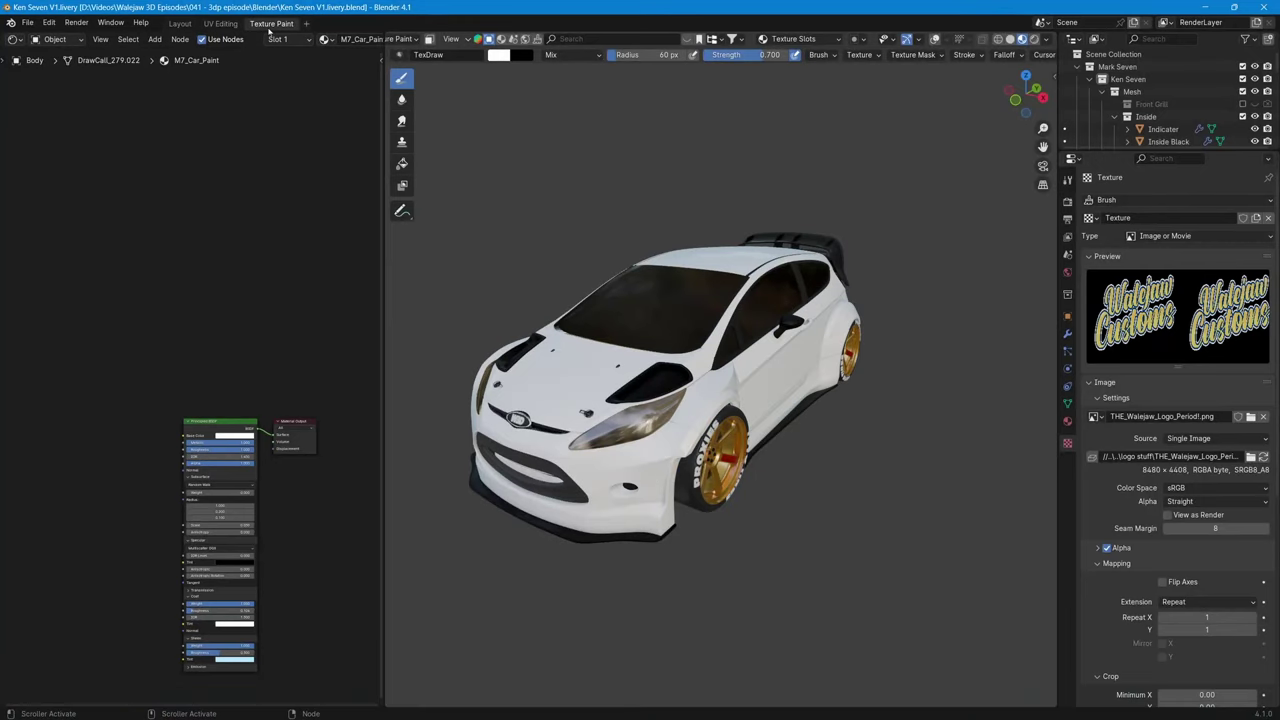
pyautogui.rightClick(795, 38)
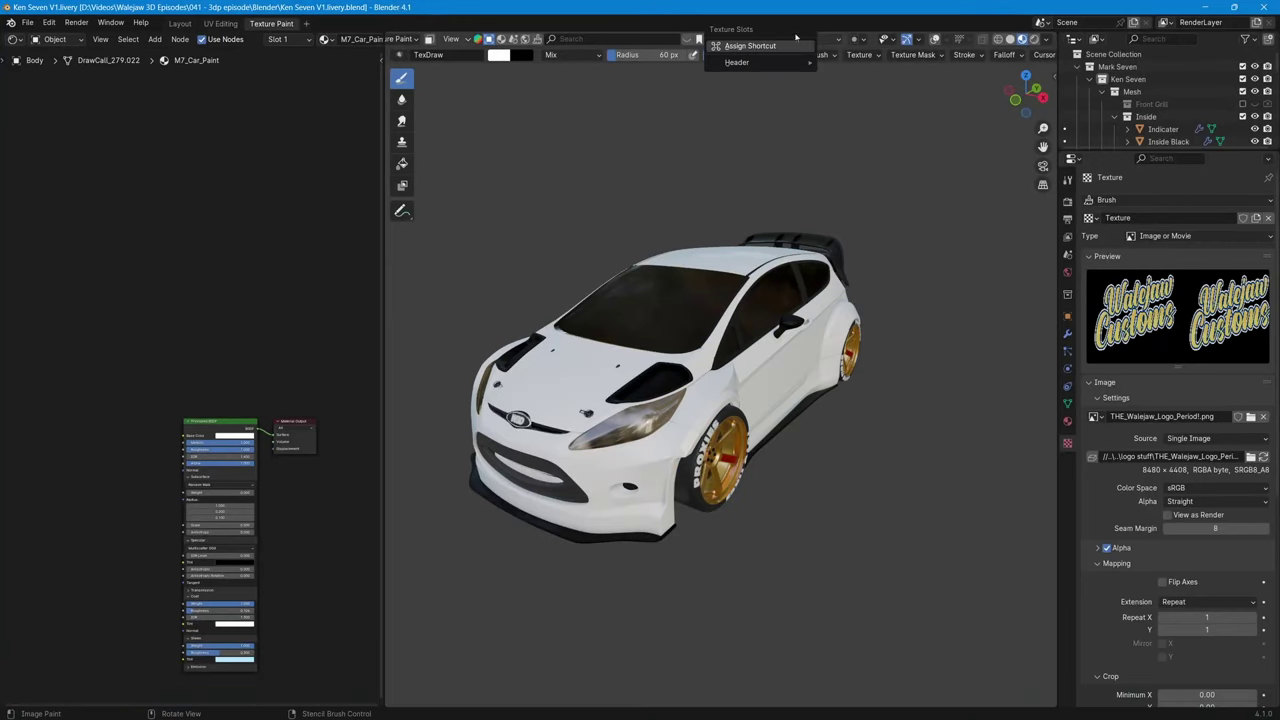
pyautogui.click(795, 38)
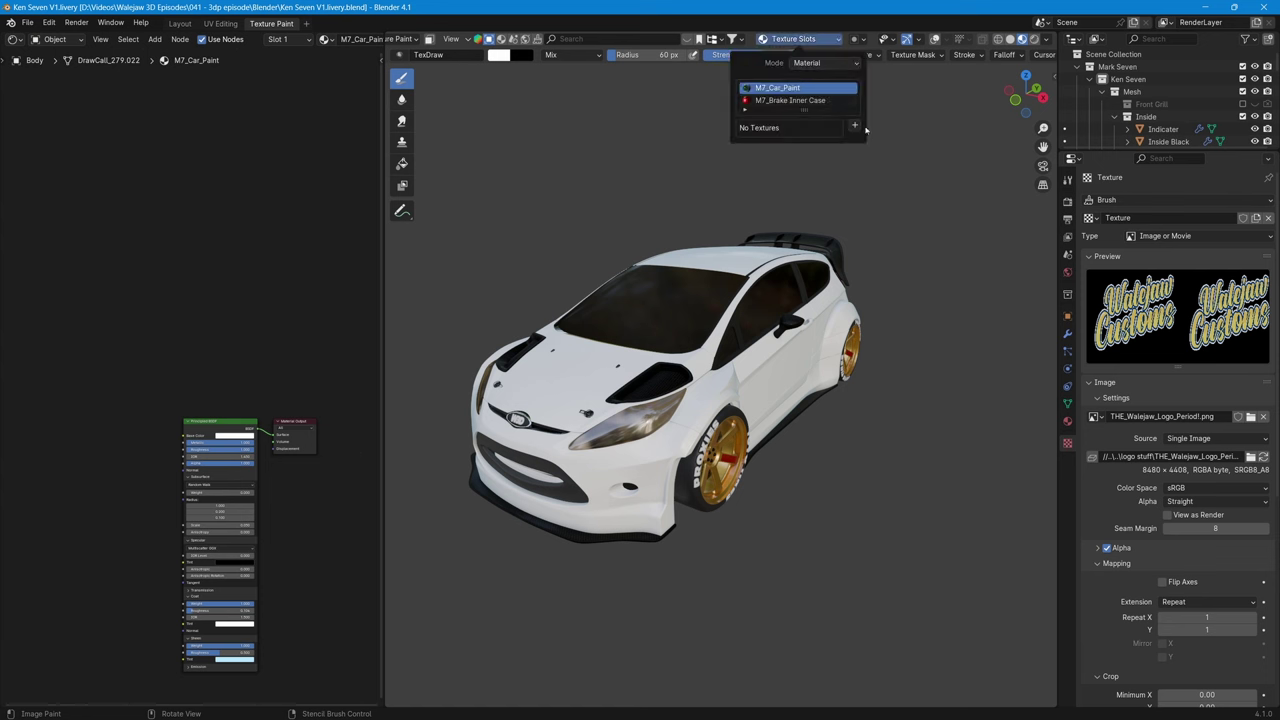
pyautogui.click(855, 126)
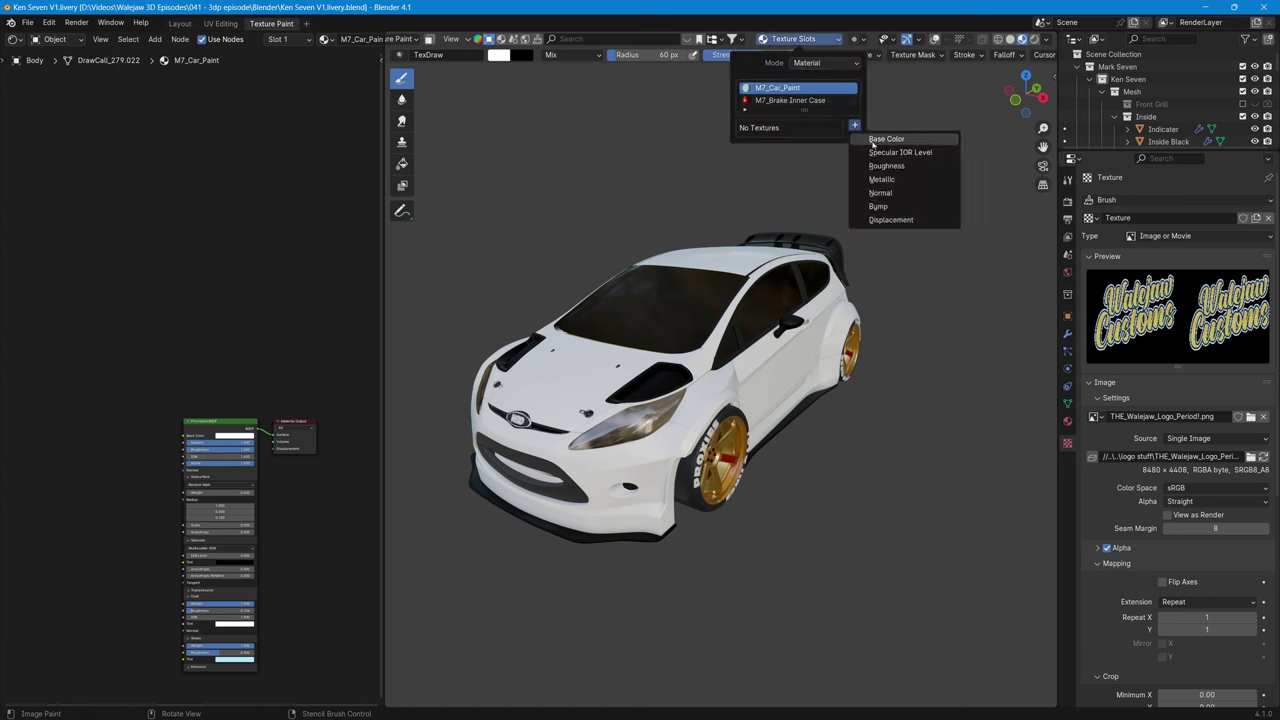
pyautogui.click(872, 140)
pyautogui.click(924, 231)
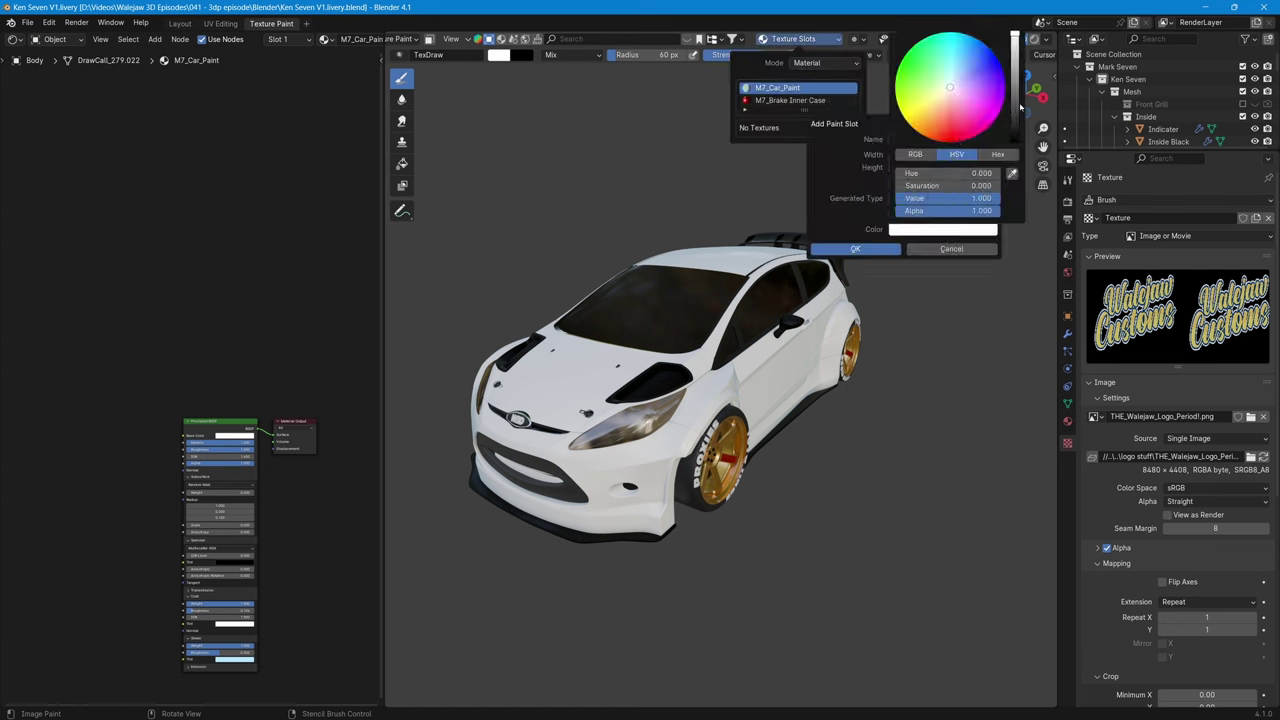
pyautogui.moveTo(1016, 107); pyautogui.dragTo(1005, 155)
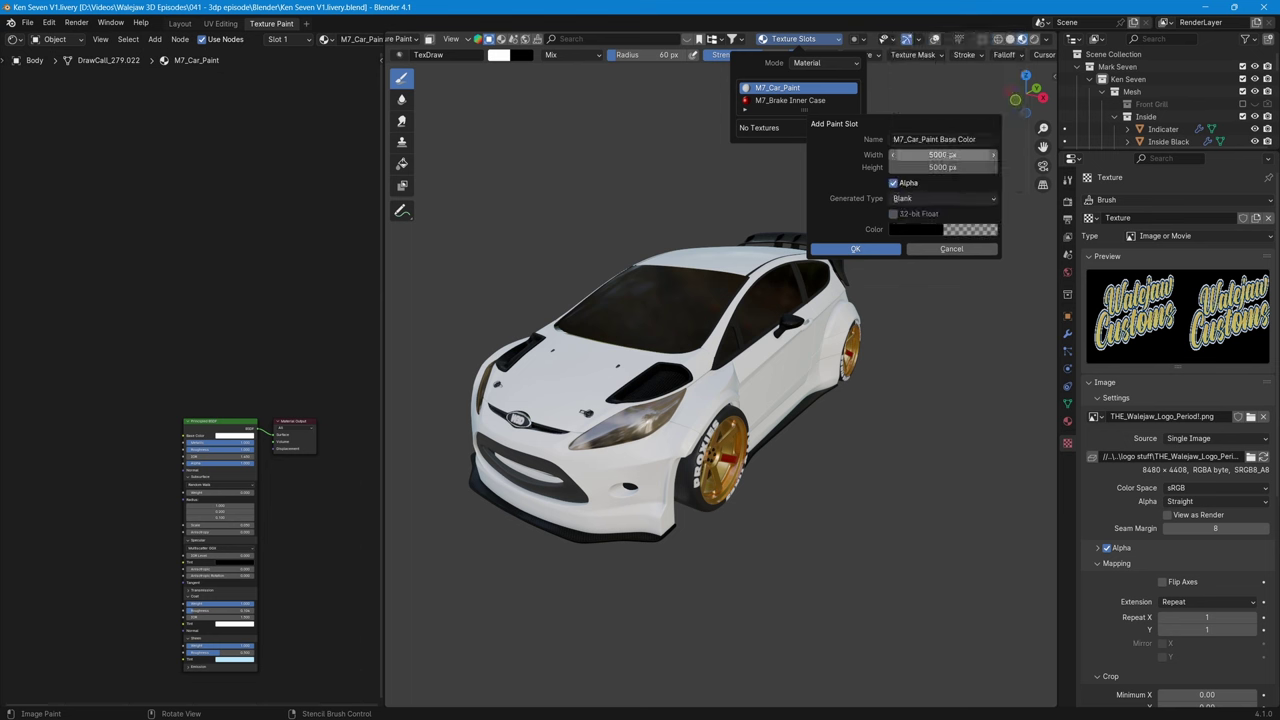
# Set the new paint slot's width and height to 10000 px each and create the slot
pyautogui.click(946, 156)
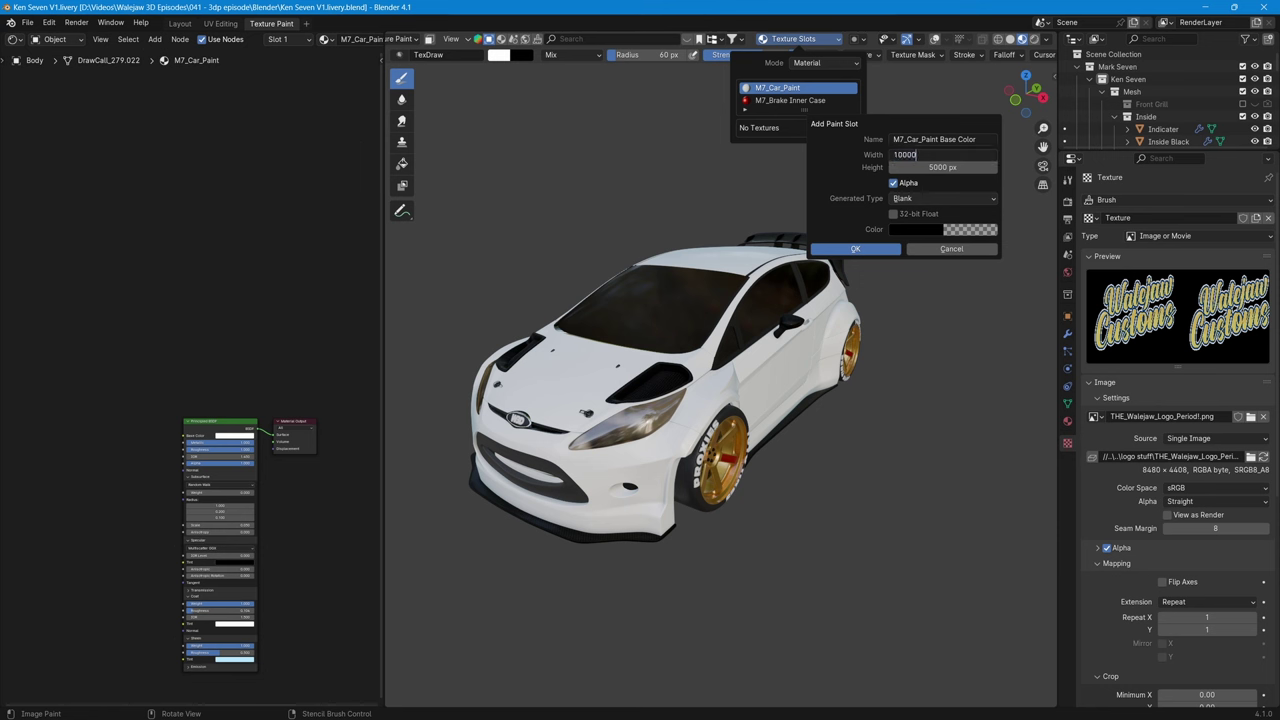
pyautogui.write('10000')
pyautogui.press('Return')
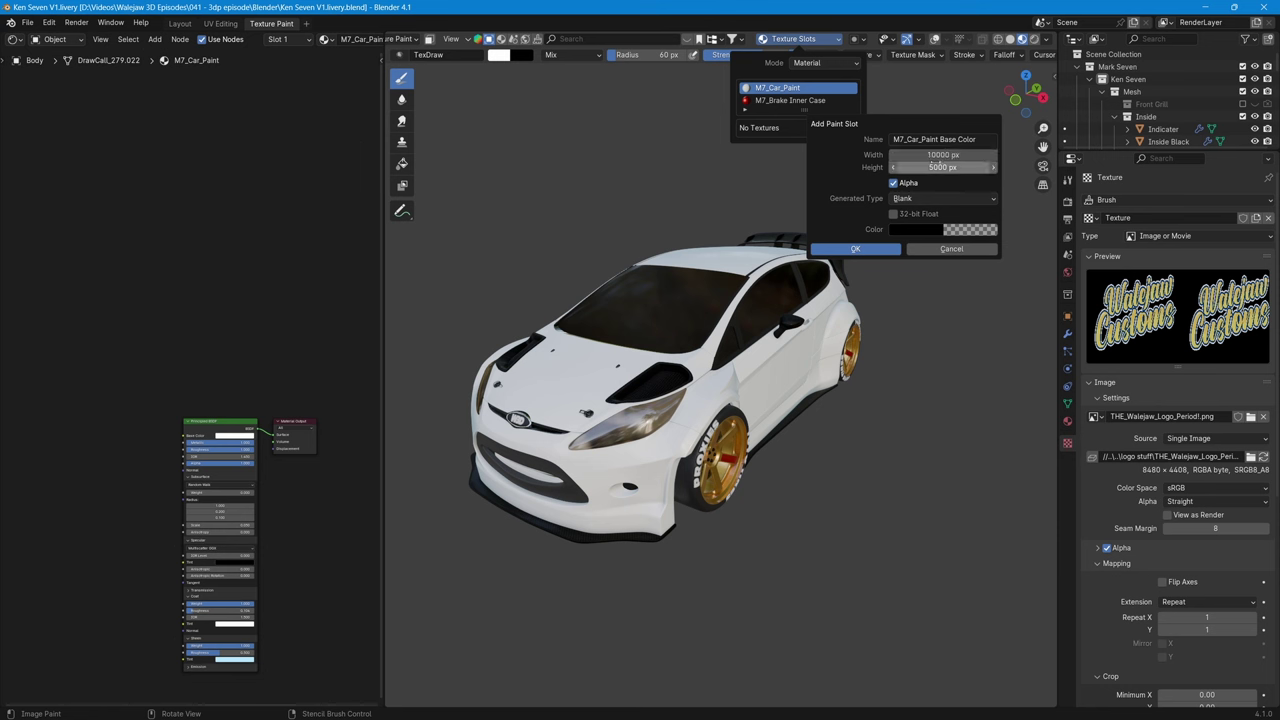
pyautogui.click(944, 167)
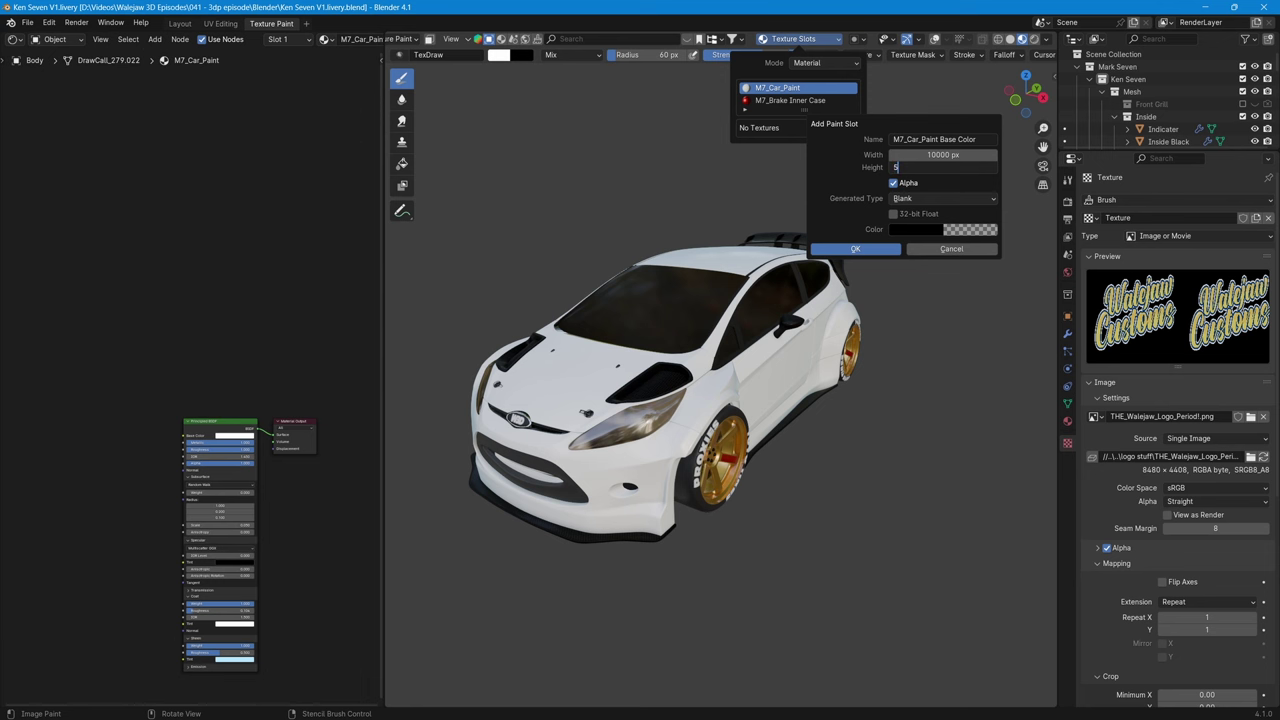
pyautogui.press('BackSpace')
pyautogui.press('BackSpace')
pyautogui.press('super+e')
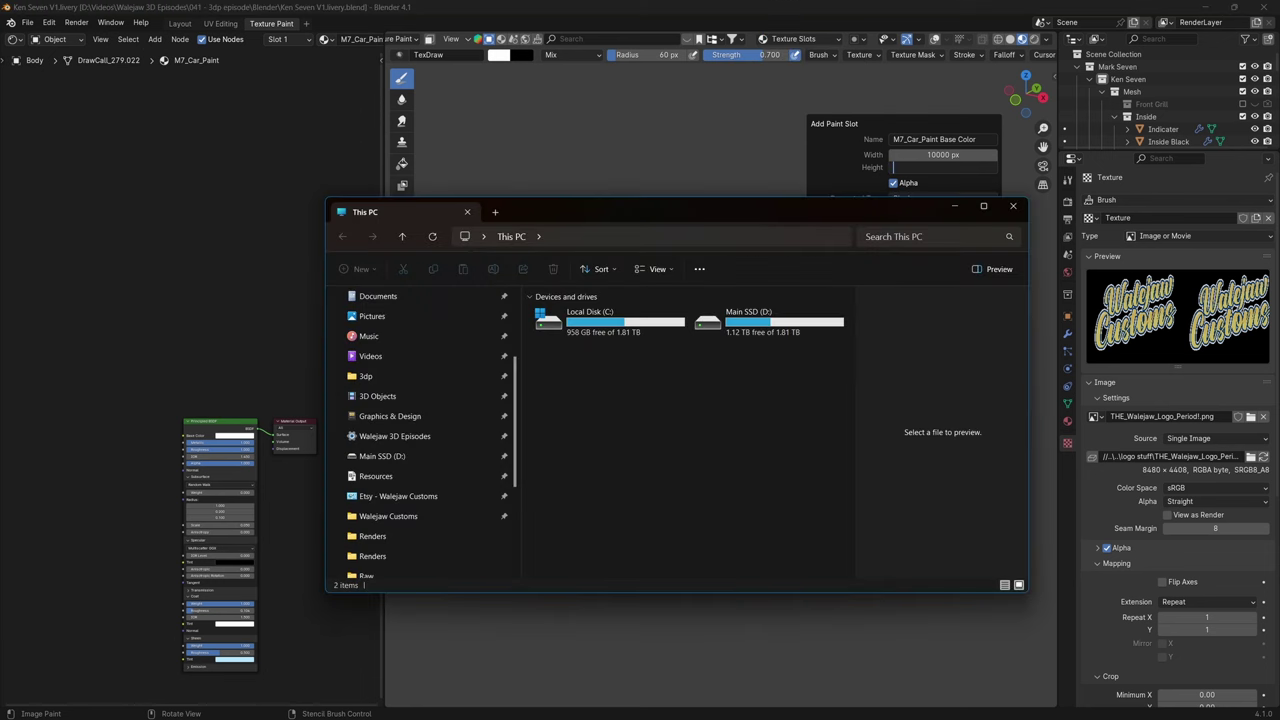
pyautogui.hotkey('alt', 'Tab')
pyautogui.write('1')
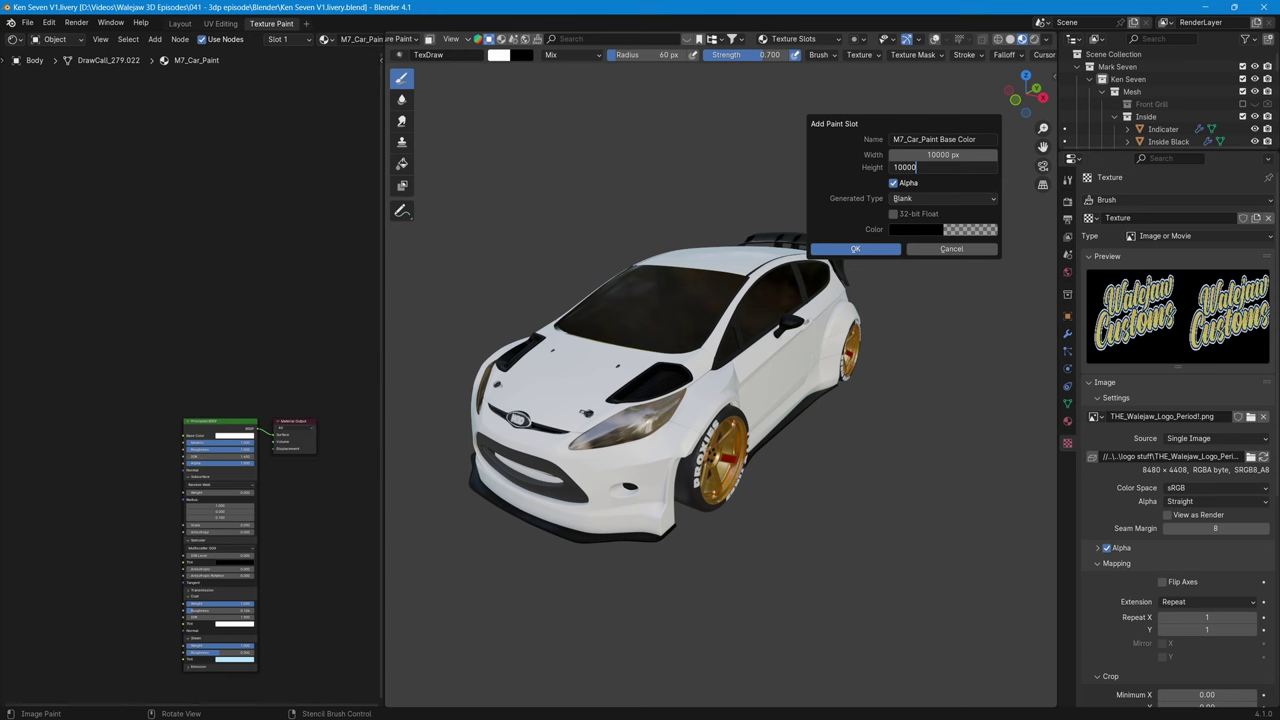
pyautogui.write('0000')
pyautogui.press('Return')
pyautogui.press('Return')
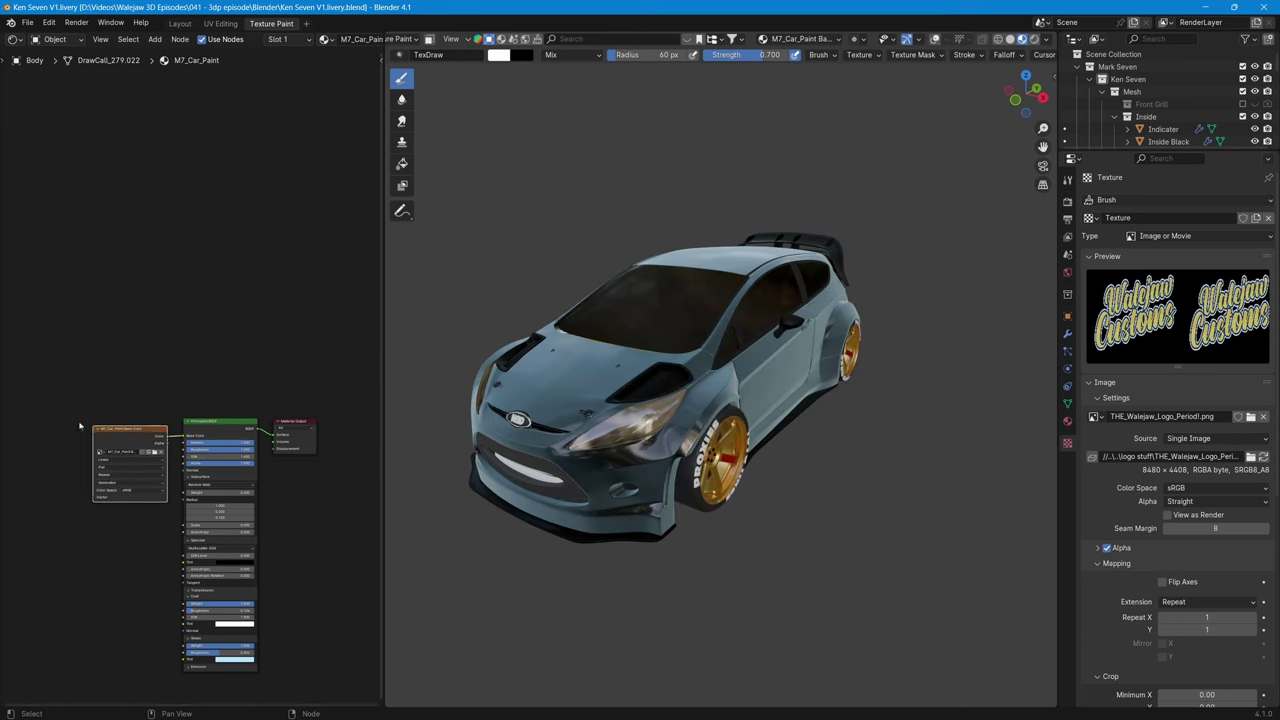
# Widen the 3D viewport and align it to a straight side view of the whole car
pyautogui.moveTo(721, 378); pyautogui.dragTo(626, 338)
pyautogui.click(1032, 96)
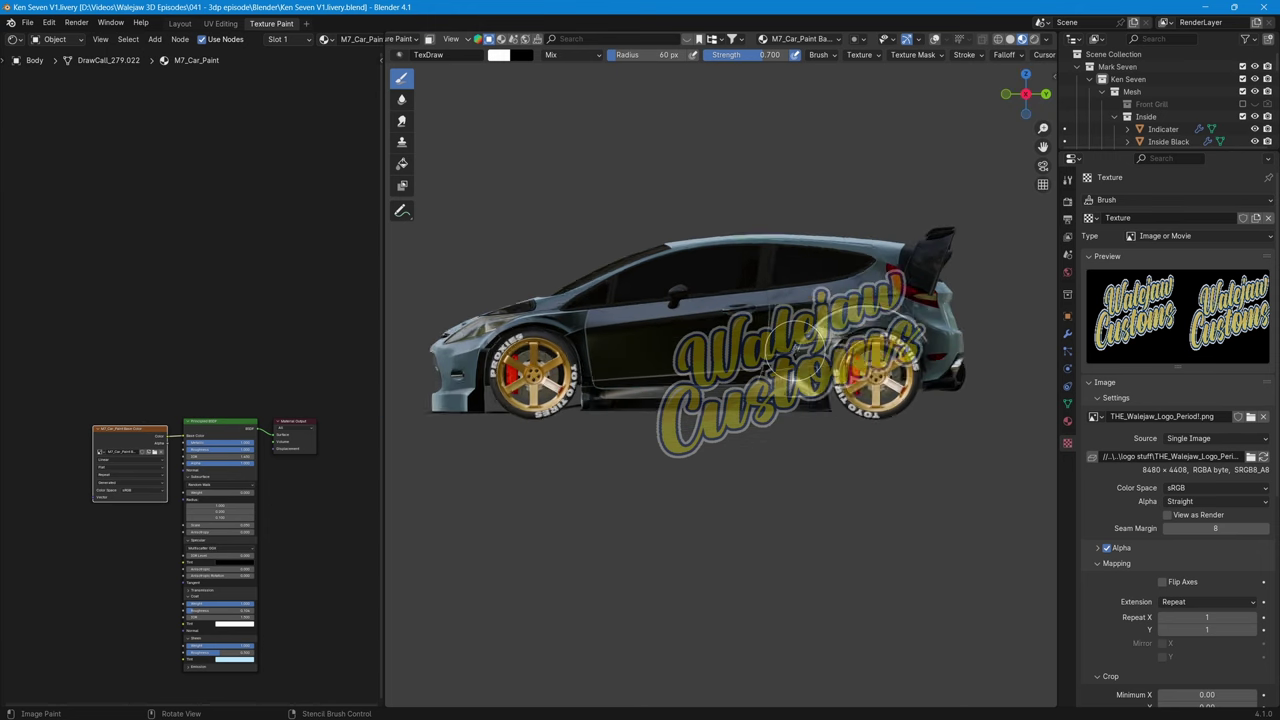
pyautogui.moveTo(381, 463); pyautogui.dragTo(178, 463)
pyautogui.scroll(1, 497, 360)
pyautogui.press('KP_5')
pyautogui.scroll(3, 505, 364)
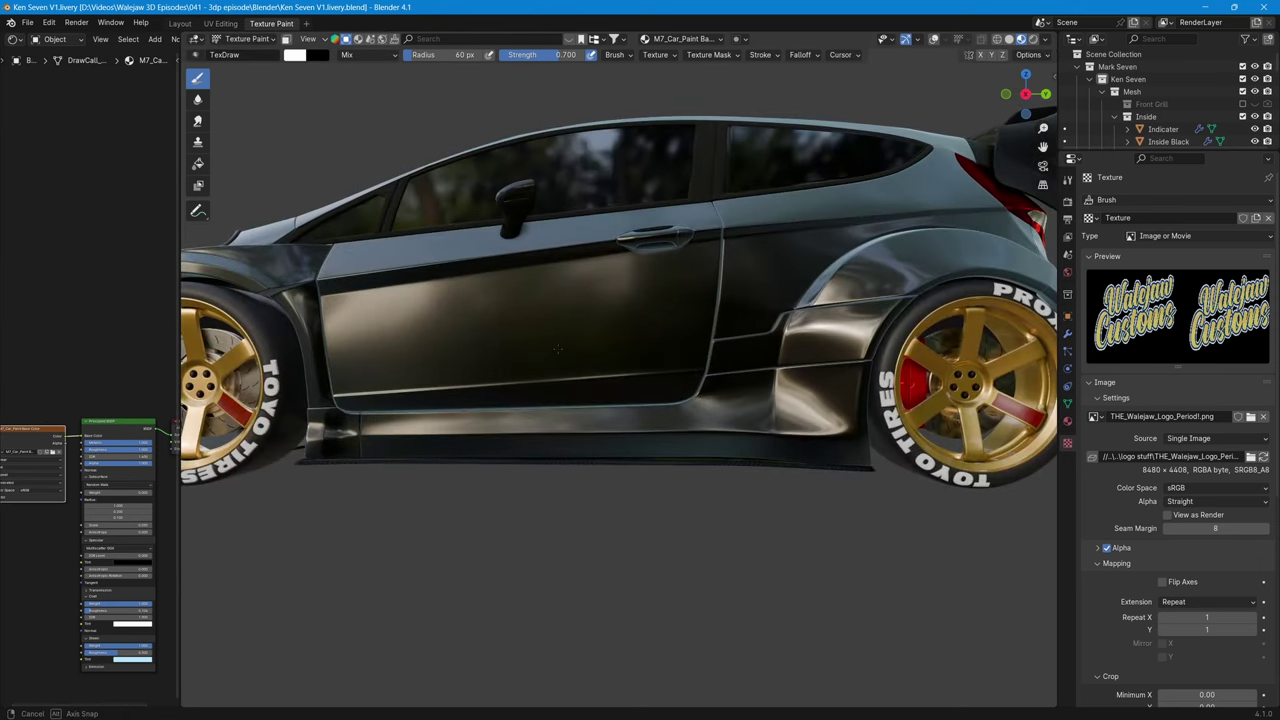
pyautogui.scroll(-5, 851, 194)
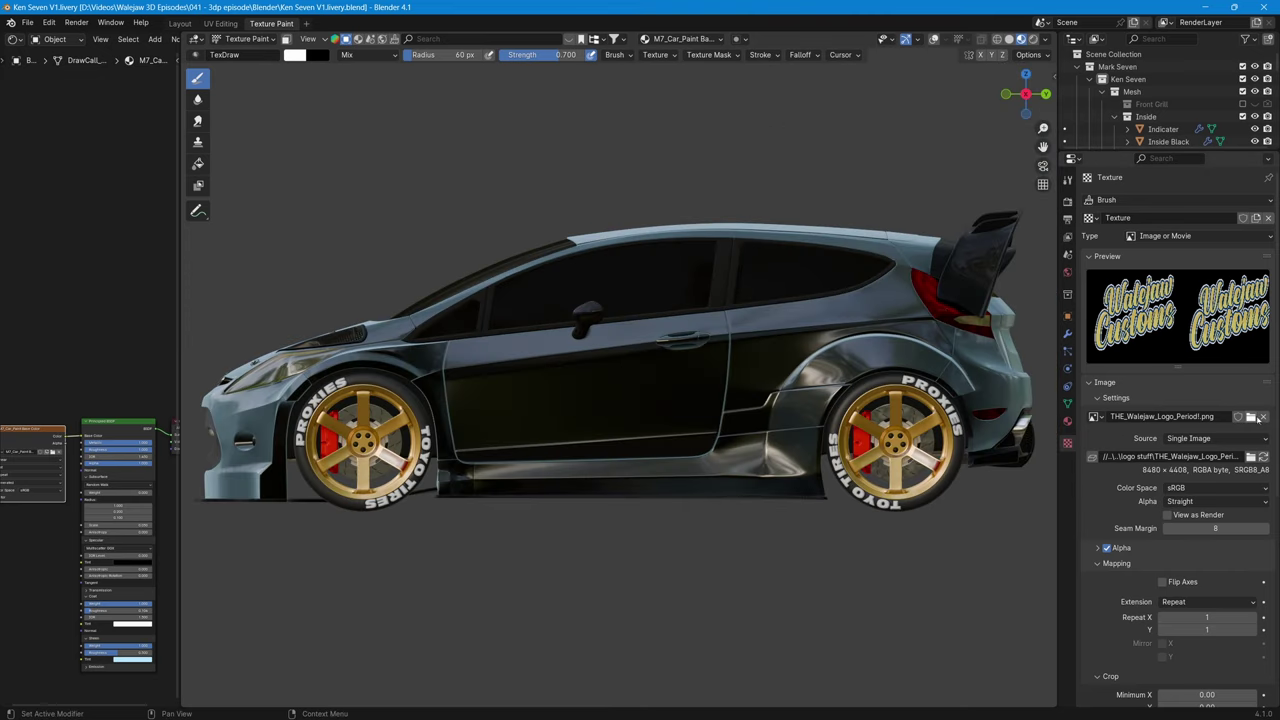
# Replace the brush texture's logo image with top side.png
pyautogui.click(1263, 418)
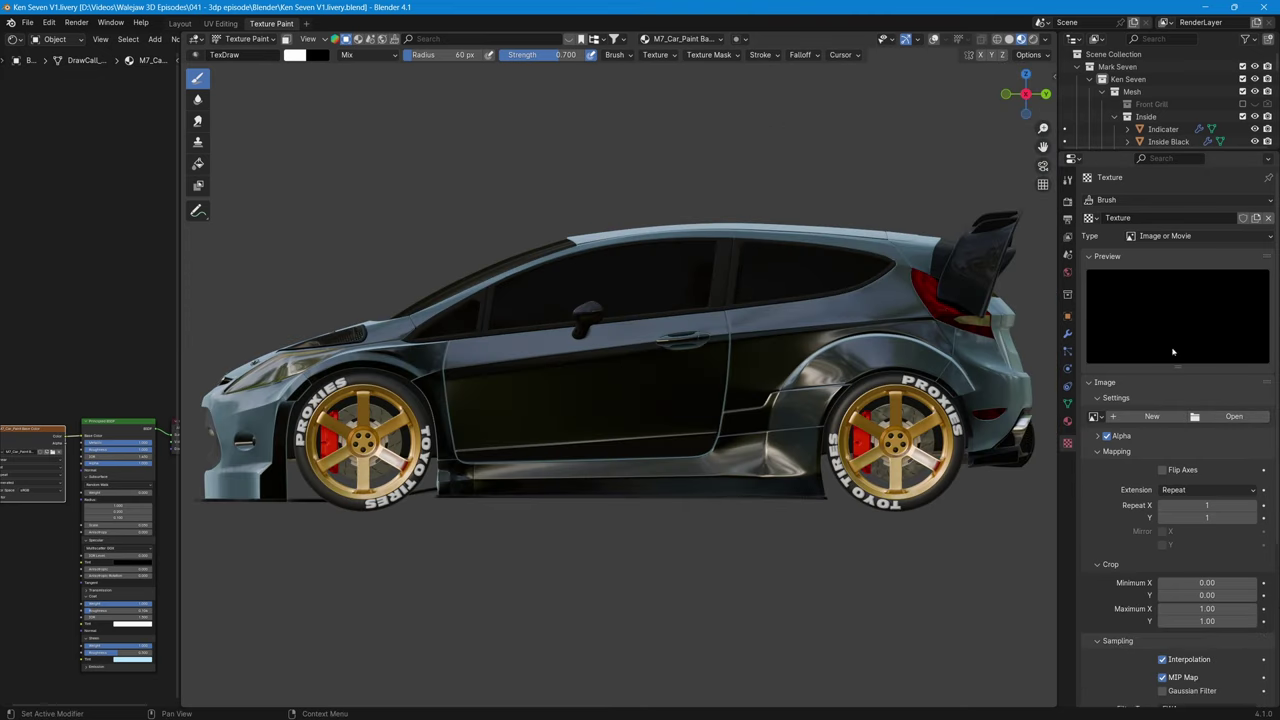
pyautogui.click(1205, 417)
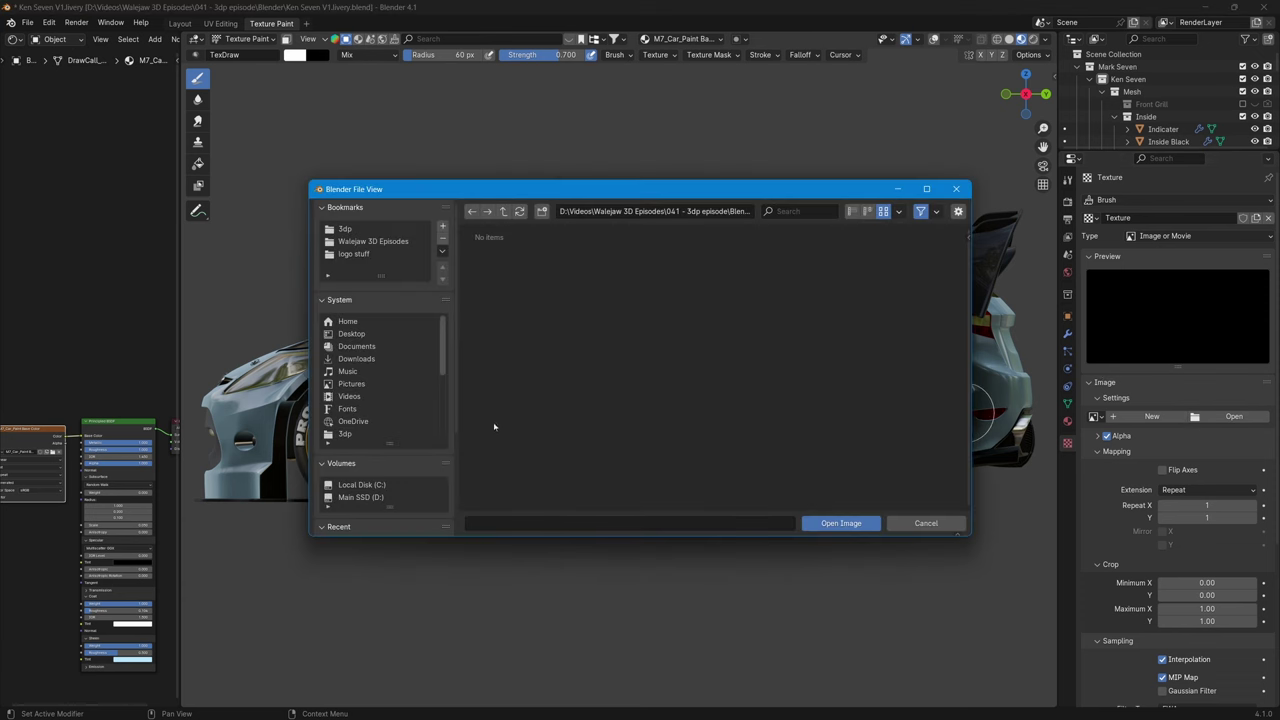
pyautogui.click(519, 265)
pyautogui.click(845, 523)
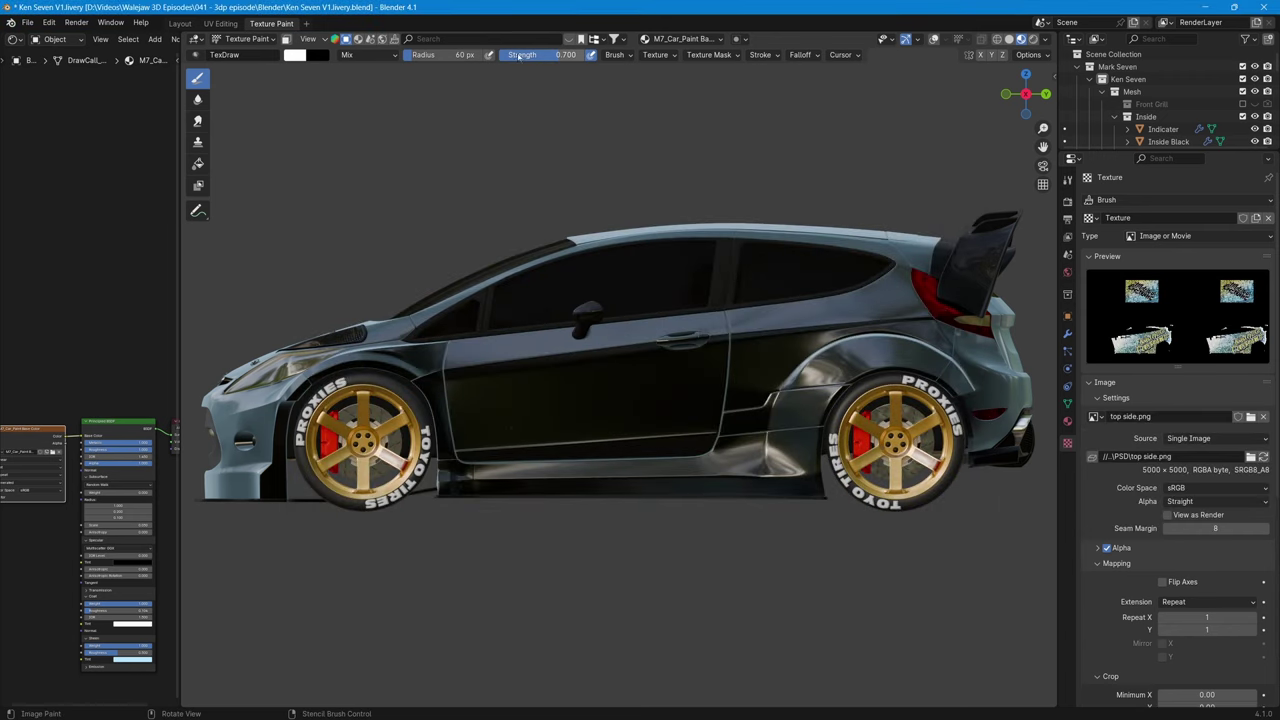
# Apply the image's aspect ratio to the brush stencil, and scale, rotate and position its side livery over the car's side
pyautogui.click(667, 56)
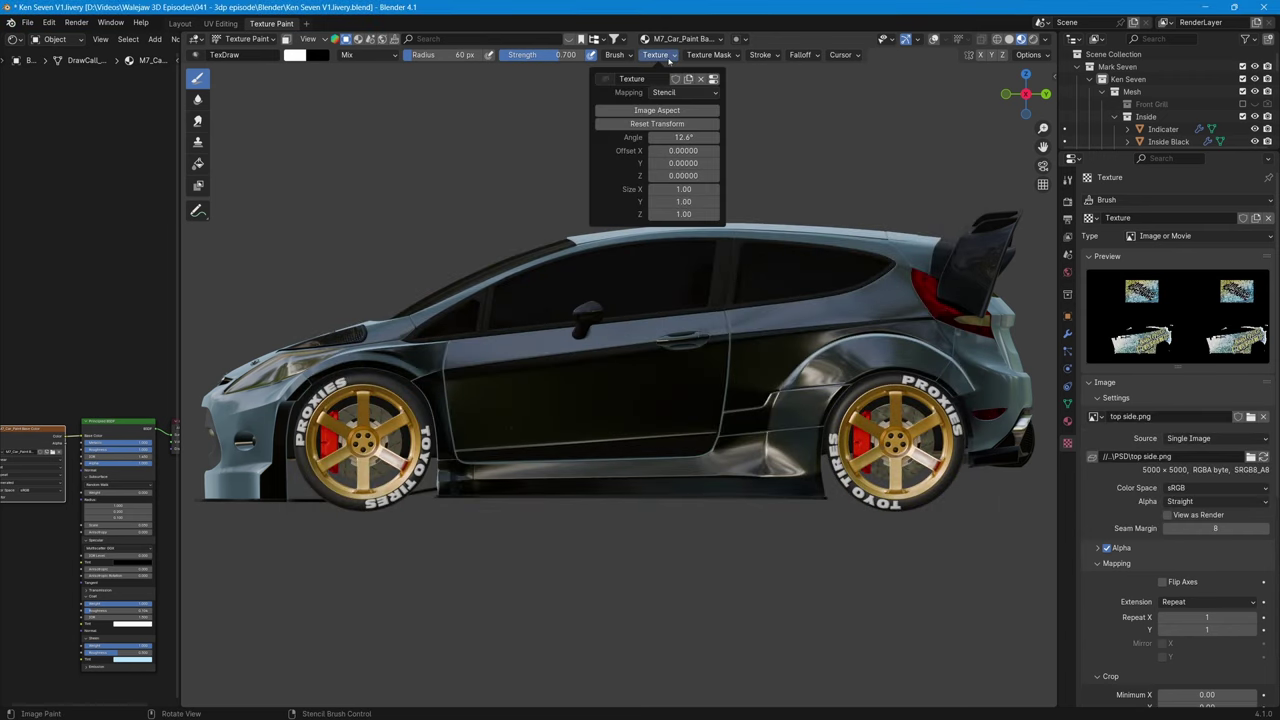
pyautogui.click(664, 110)
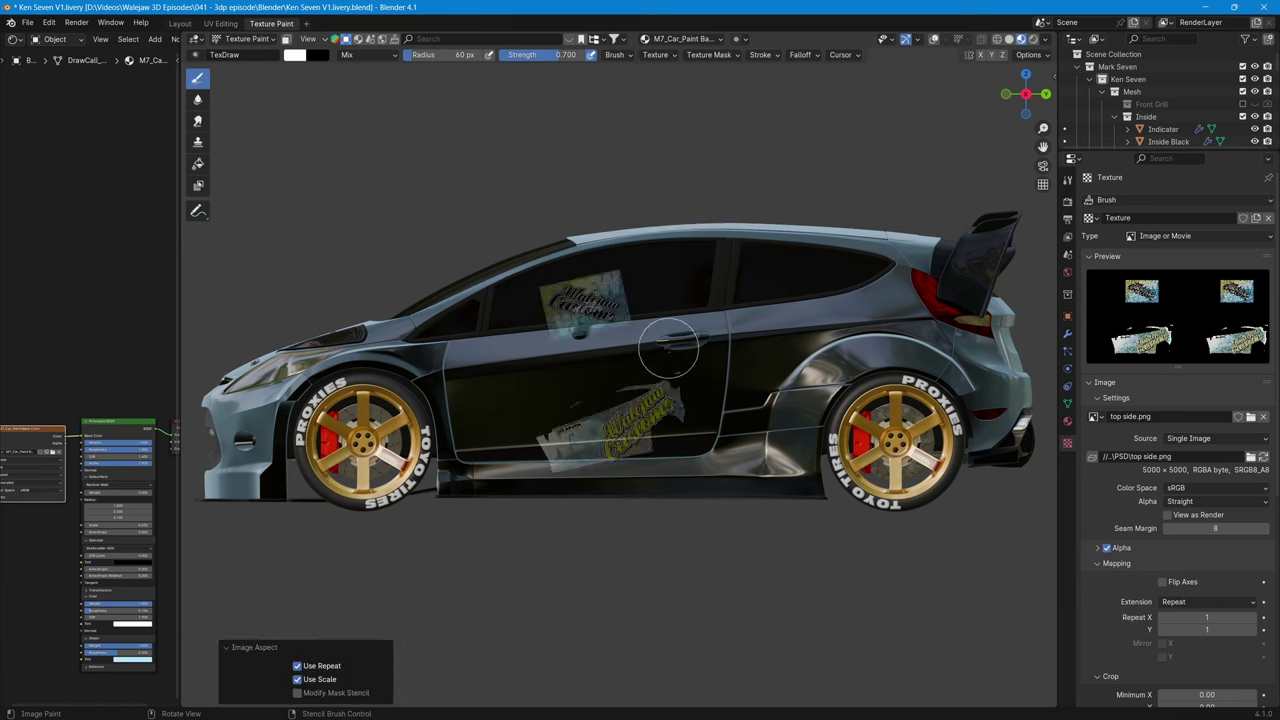
pyautogui.moveTo(668, 343); pyautogui.dragTo(871, 473)
pyautogui.moveTo(679, 581)
pyautogui.mouseDown()
pyautogui.moveTo(729, 440)
pyautogui.moveTo(761, 452)
pyautogui.mouseUp()
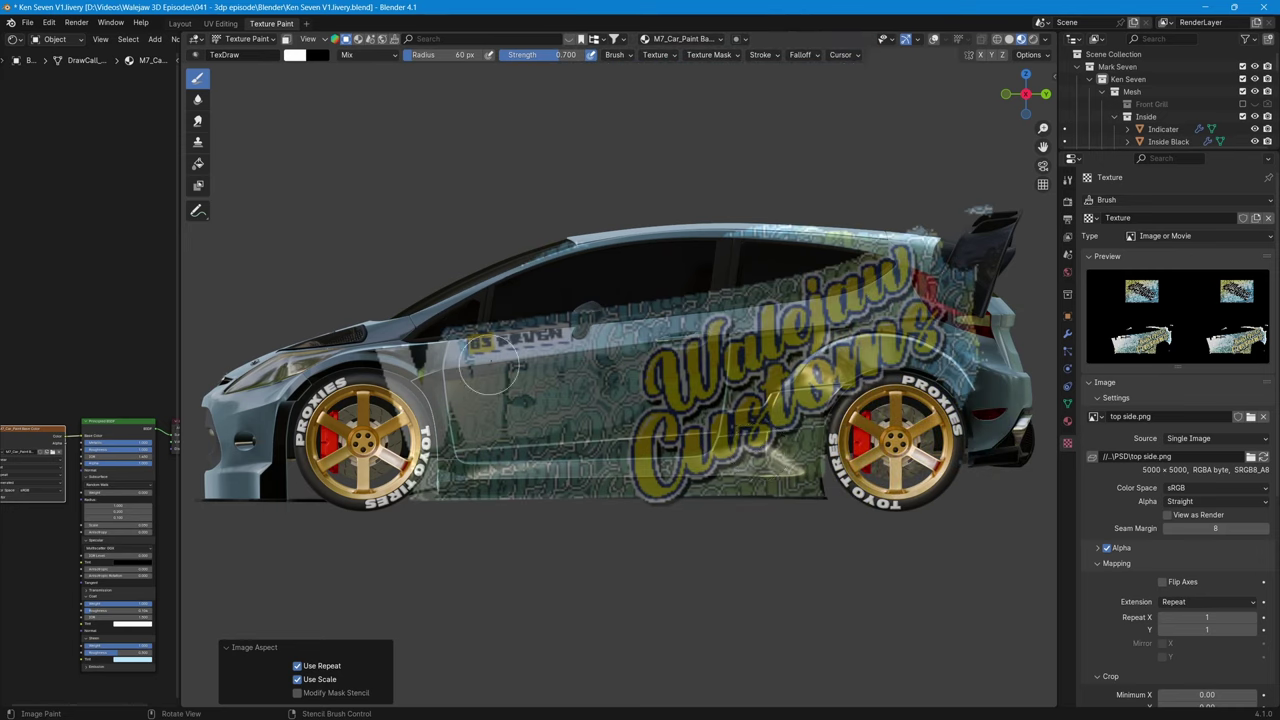
pyautogui.moveTo(680, 398); pyautogui.dragTo(593, 389)
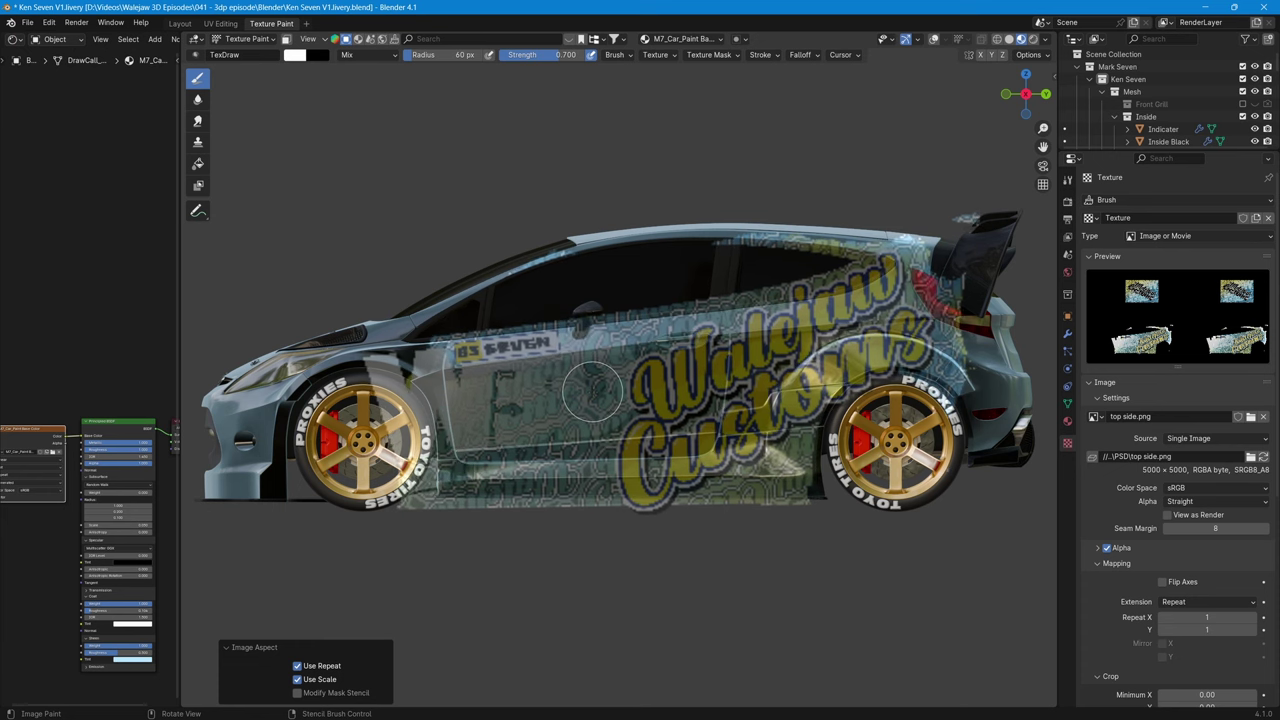
pyautogui.click(806, 705)
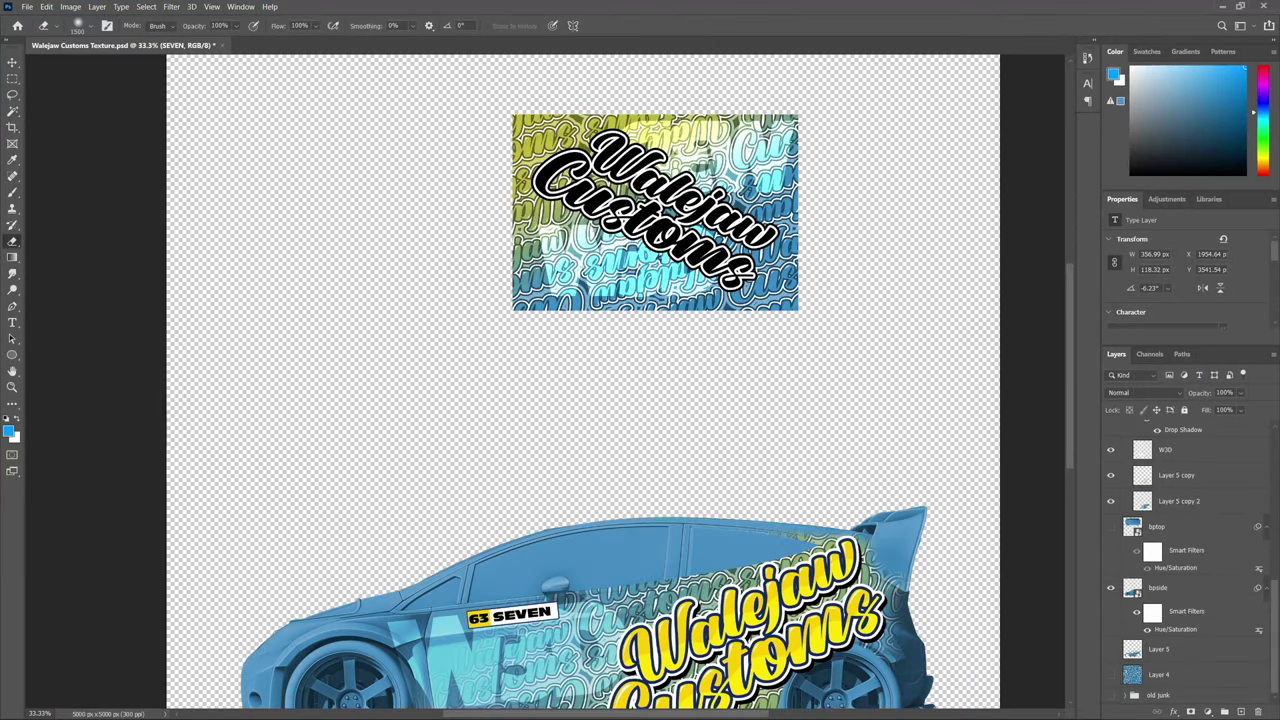
pyautogui.click(792, 708)
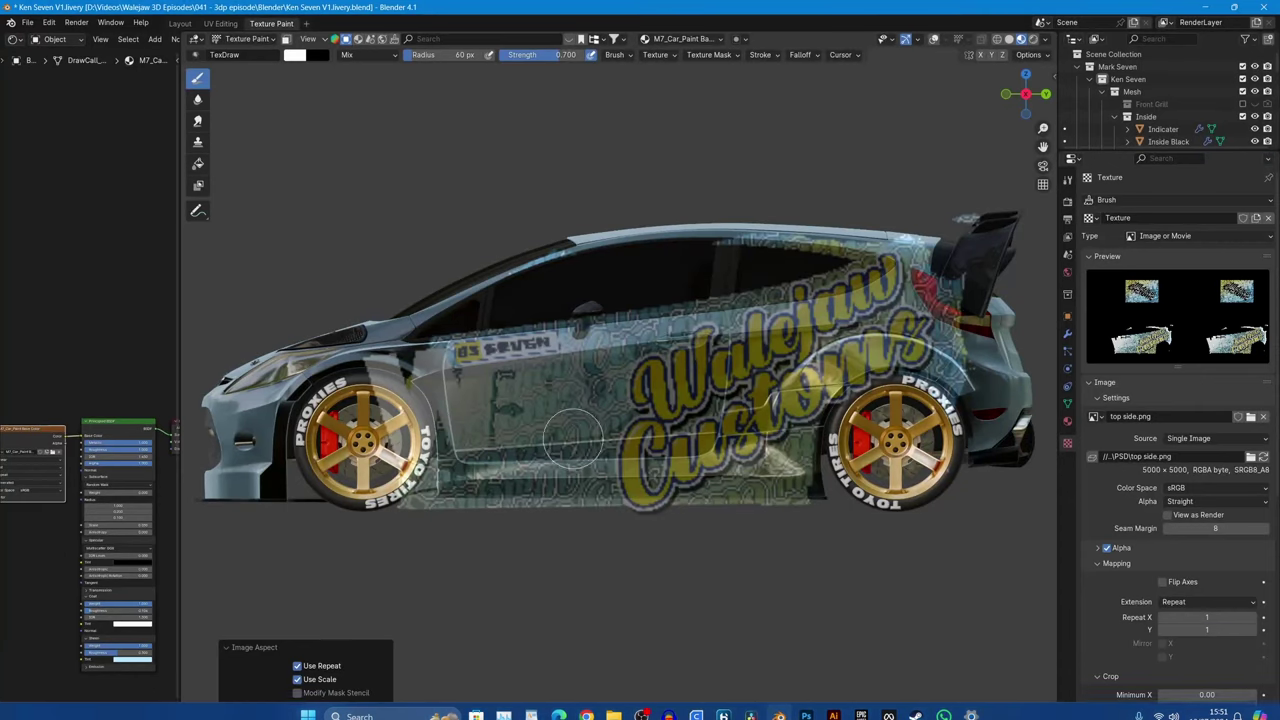
pyautogui.moveTo(593, 418); pyautogui.dragTo(621, 415)
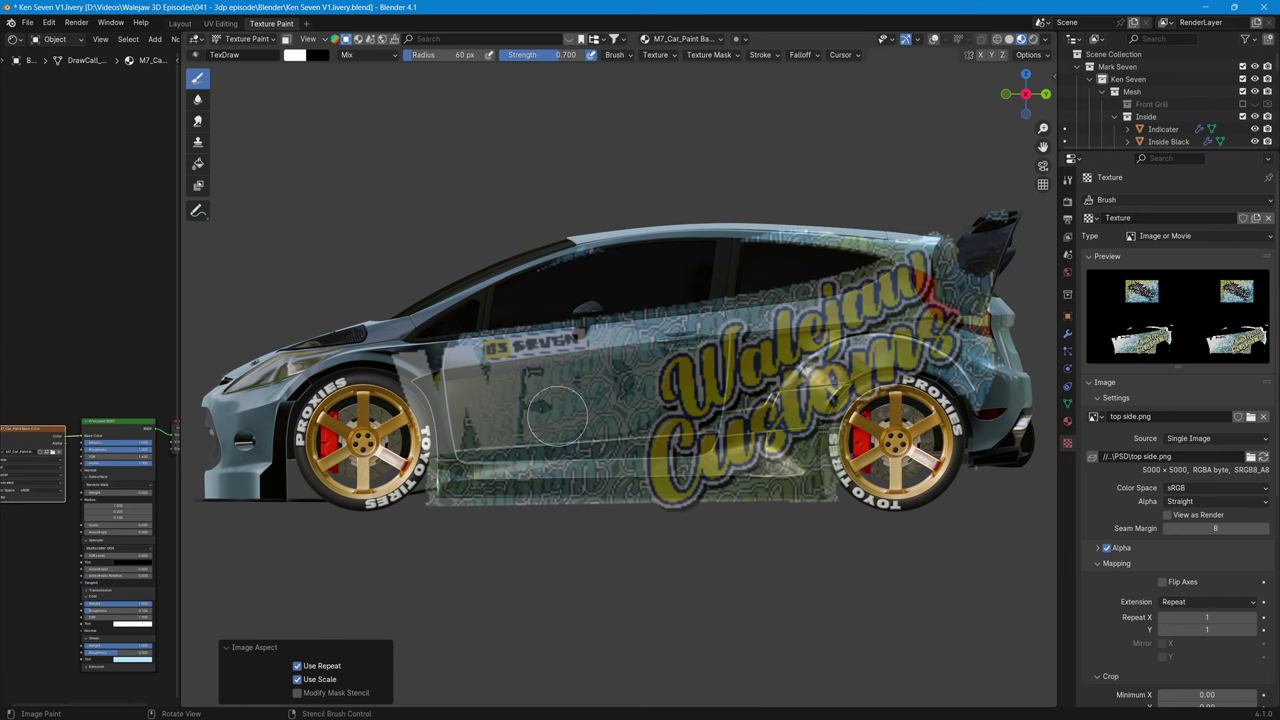
# Paint the stencilled livery onto the car's side from the front door to the rear bumper
pyautogui.moveTo(447, 413)
pyautogui.mouseDown()
pyautogui.moveTo(420, 376)
pyautogui.moveTo(425, 430)
pyautogui.moveTo(461, 345)
pyautogui.moveTo(476, 496)
pyautogui.moveTo(488, 452)
pyautogui.moveTo(476, 318)
pyautogui.moveTo(465, 403)
pyautogui.moveTo(481, 515)
pyautogui.moveTo(504, 478)
pyautogui.moveTo(437, 526)
pyautogui.moveTo(519, 491)
pyautogui.moveTo(825, 478)
pyautogui.moveTo(800, 488)
pyautogui.moveTo(748, 475)
pyautogui.moveTo(825, 465)
pyautogui.moveTo(755, 493)
pyautogui.moveTo(555, 378)
pyautogui.moveTo(675, 375)
pyautogui.moveTo(480, 391)
pyautogui.moveTo(473, 365)
pyautogui.moveTo(483, 337)
pyautogui.moveTo(549, 325)
pyautogui.moveTo(810, 315)
pyautogui.mouseUp()
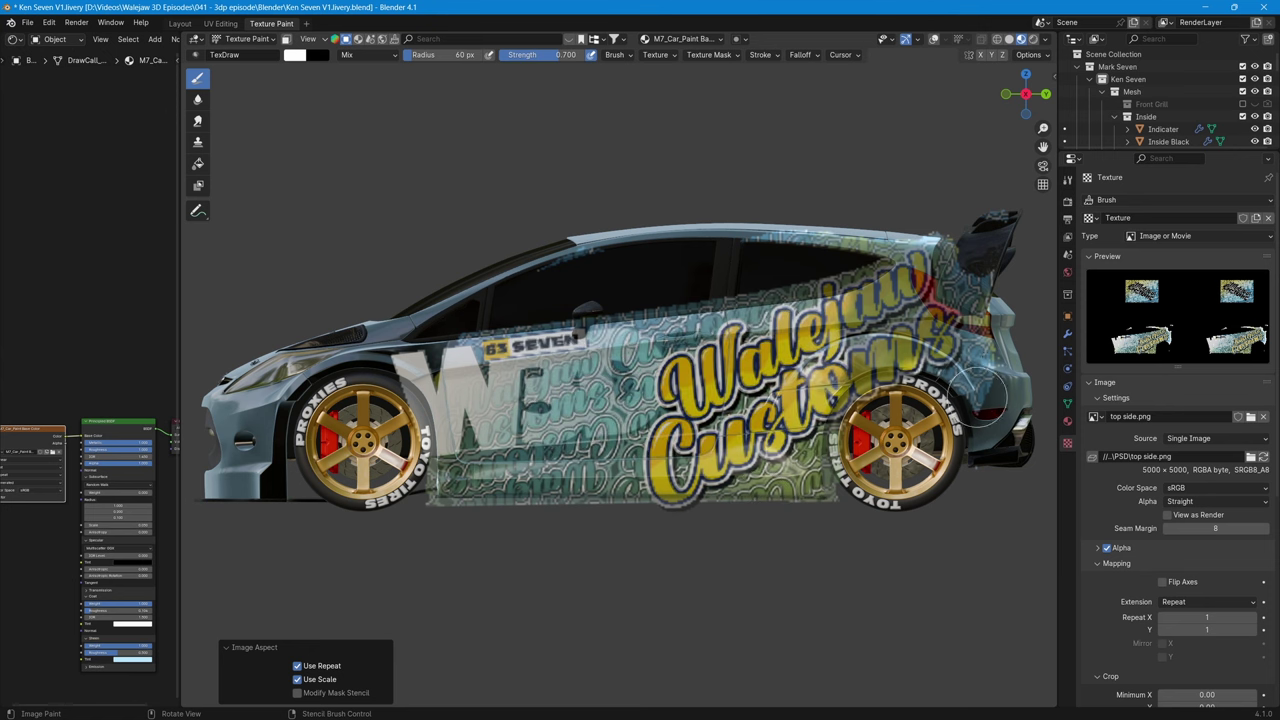
pyautogui.moveTo(977, 397)
pyautogui.mouseDown()
pyautogui.moveTo(513, 387)
pyautogui.moveTo(728, 363)
pyautogui.moveTo(683, 355)
pyautogui.moveTo(449, 363)
pyautogui.mouseUp()
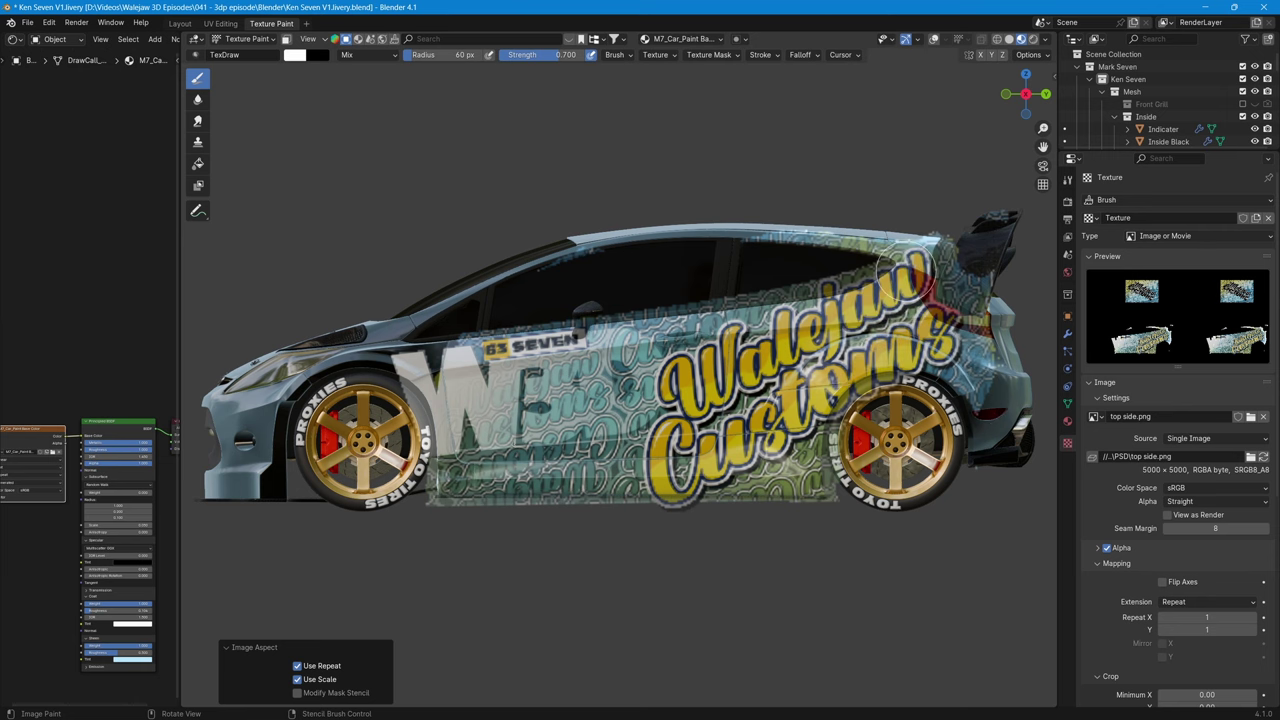
pyautogui.moveTo(907, 271); pyautogui.dragTo(950, 286)
pyautogui.moveTo(515, 446); pyautogui.dragTo(549, 471)
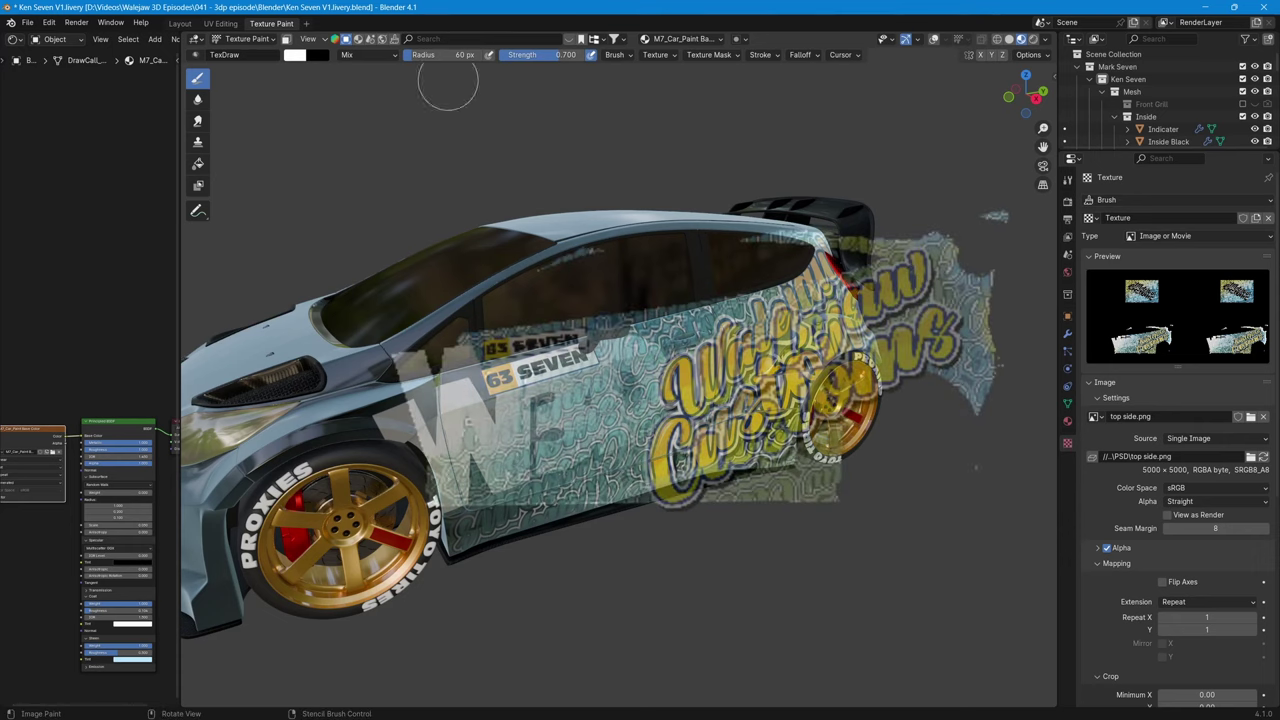
# Switch to the Layout workspace and turn the timeline area into a Shader Editor
pyautogui.click(181, 25)
pyautogui.moveTo(600, 570)
pyautogui.mouseDown()
pyautogui.moveTo(531, 497)
pyautogui.moveTo(479, 488)
pyautogui.moveTo(534, 368)
pyautogui.mouseUp()
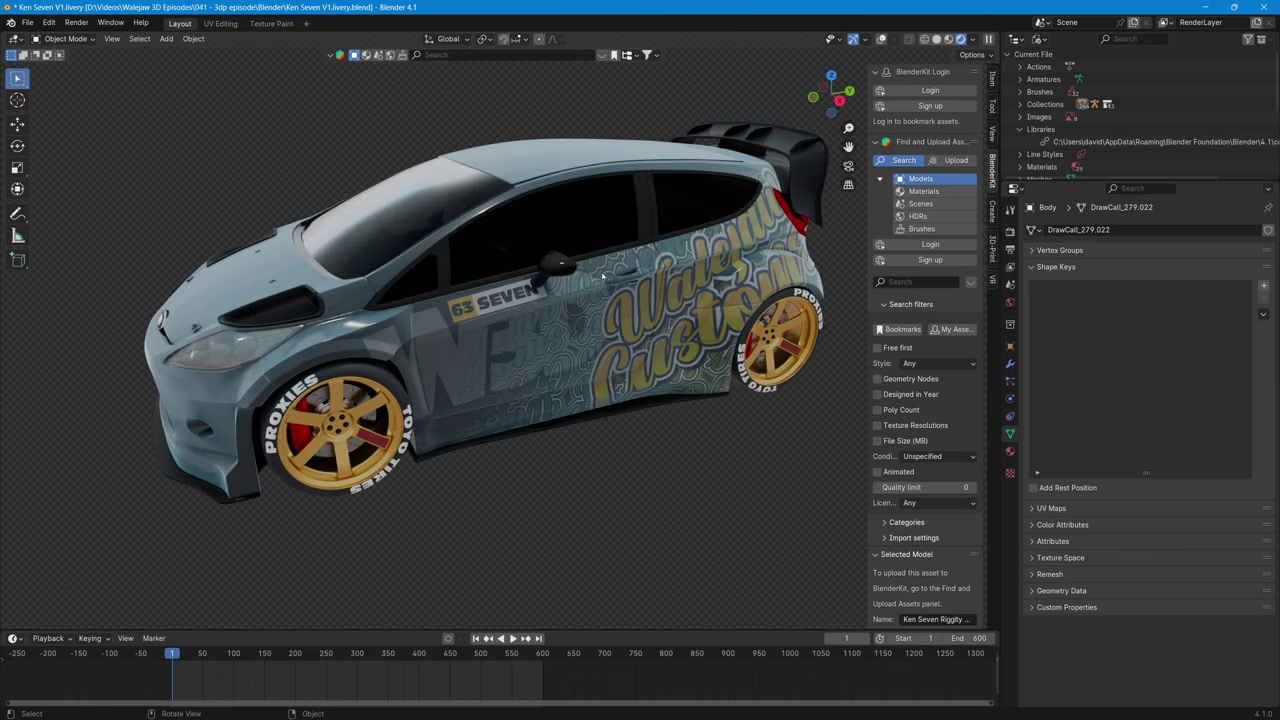
pyautogui.moveTo(417, 336); pyautogui.dragTo(374, 363)
pyautogui.click(14, 638)
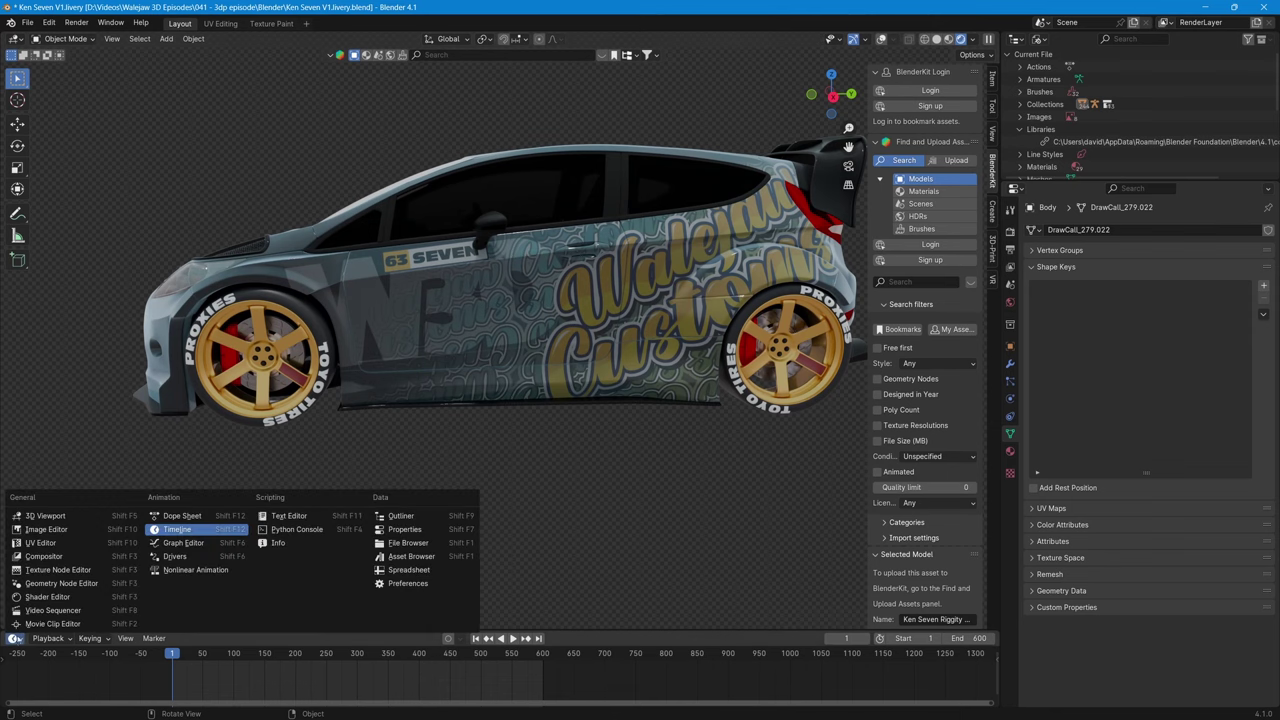
pyautogui.click(71, 597)
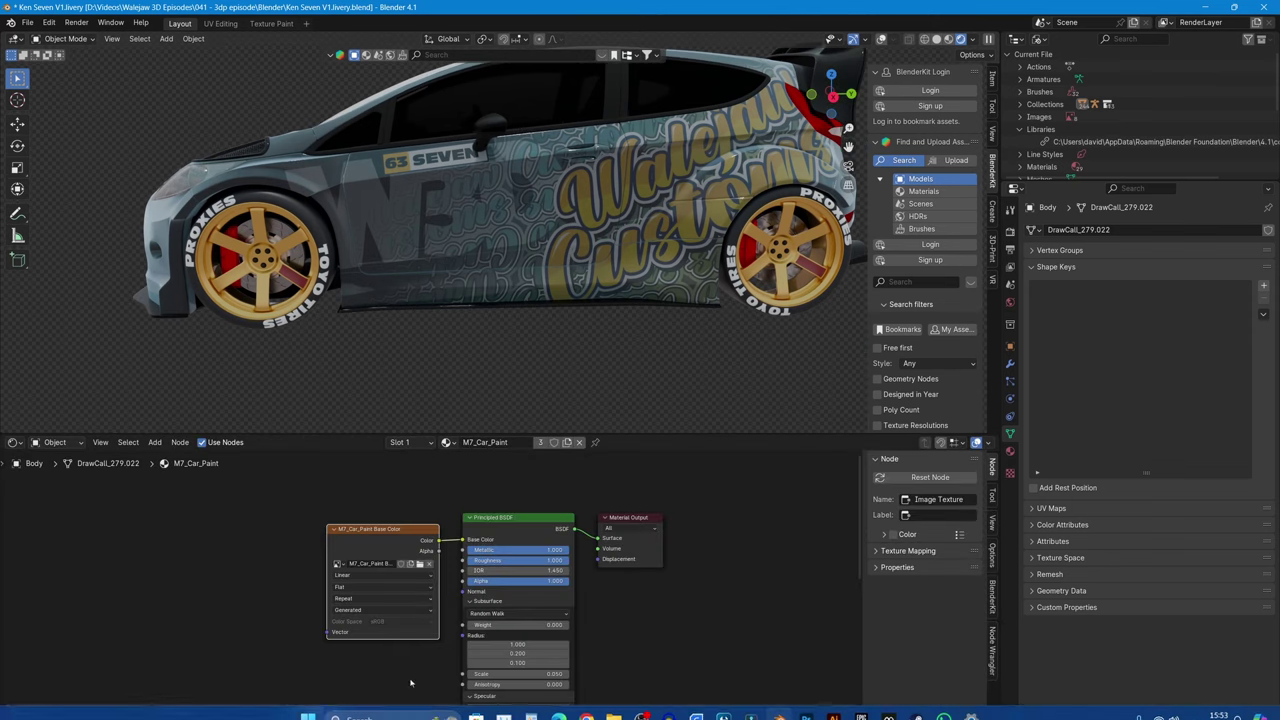
# Move the image texture node away from the Principled BSDF and insert a Mix Color node on their Base Color link
pyautogui.moveTo(380, 528); pyautogui.dragTo(186, 522)
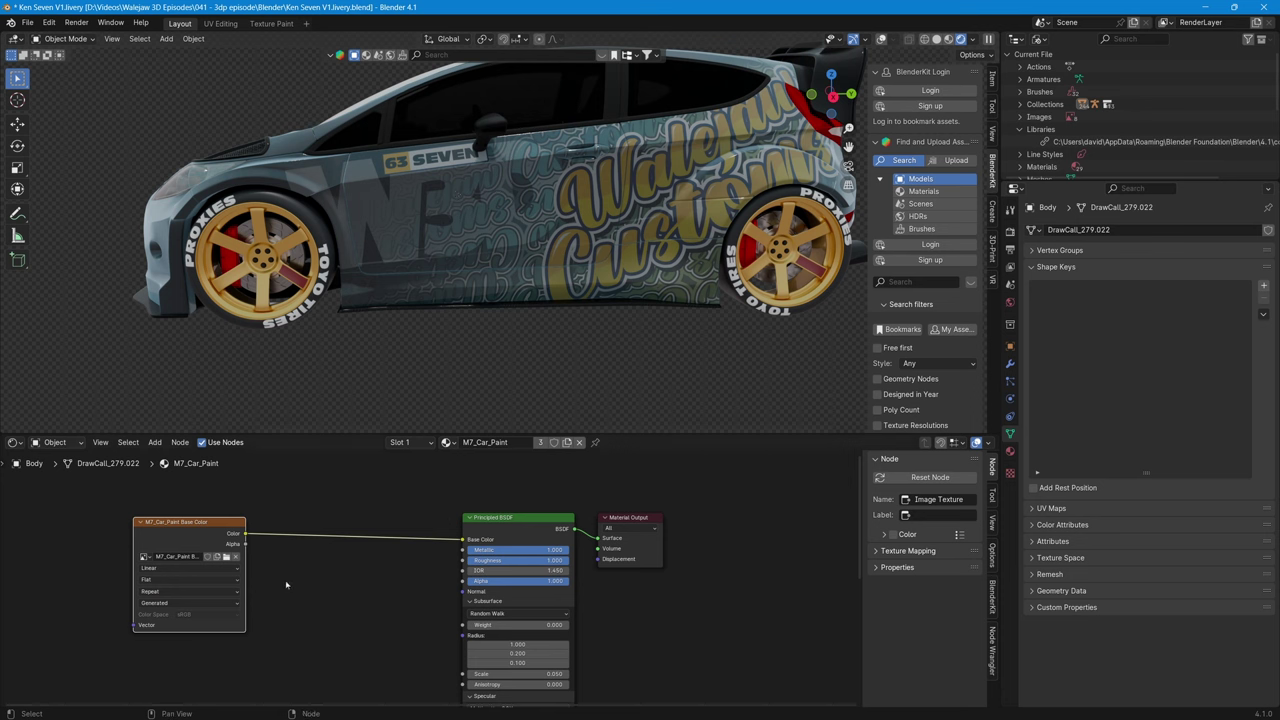
pyautogui.hotkey('shift', 'a')
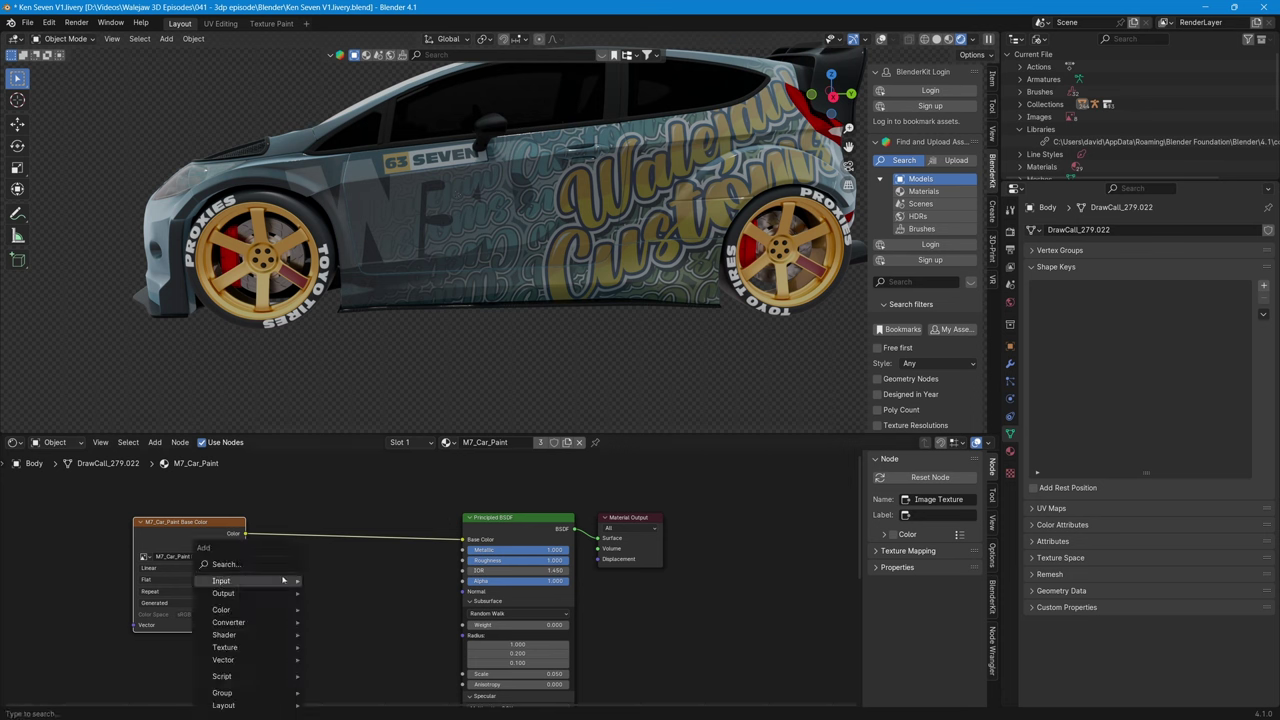
pyautogui.moveTo(283, 579)
pyautogui.write('c')
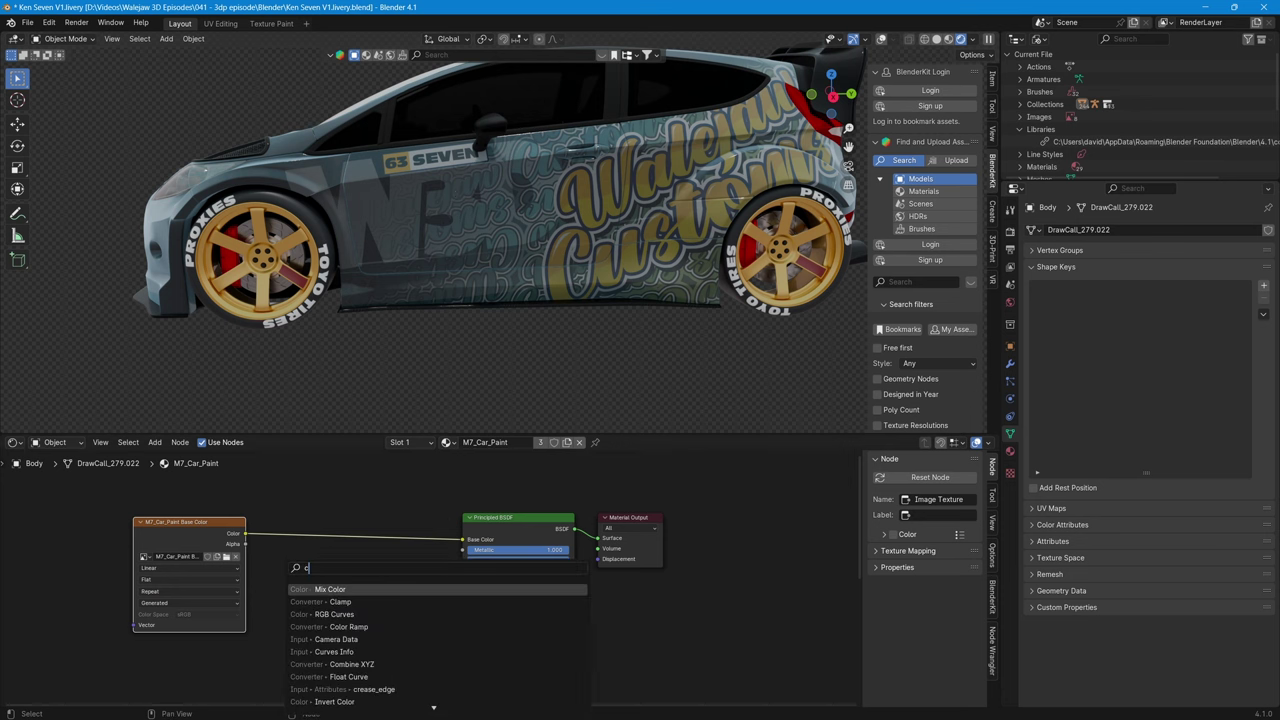
pyautogui.press('Return')
pyautogui.click(314, 549)
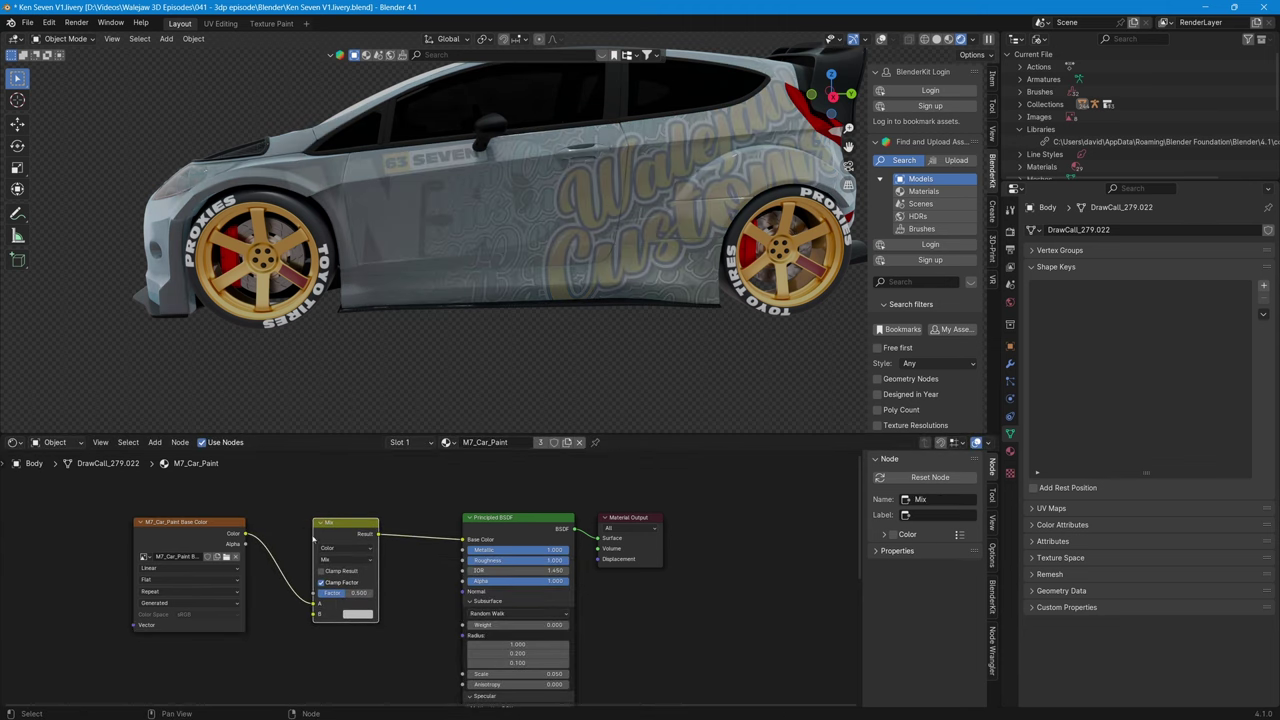
# Feed the livery texture's color into the Mix node's B input and its alpha into Factor, and set color A to blue
pyautogui.moveTo(316, 604)
pyautogui.mouseDown()
pyautogui.moveTo(287, 601)
pyautogui.moveTo(319, 614)
pyautogui.mouseUp()
pyautogui.click(357, 603)
pyautogui.moveTo(390, 503)
pyautogui.mouseDown()
pyautogui.moveTo(384, 470)
pyautogui.moveTo(405, 462)
pyautogui.mouseUp()
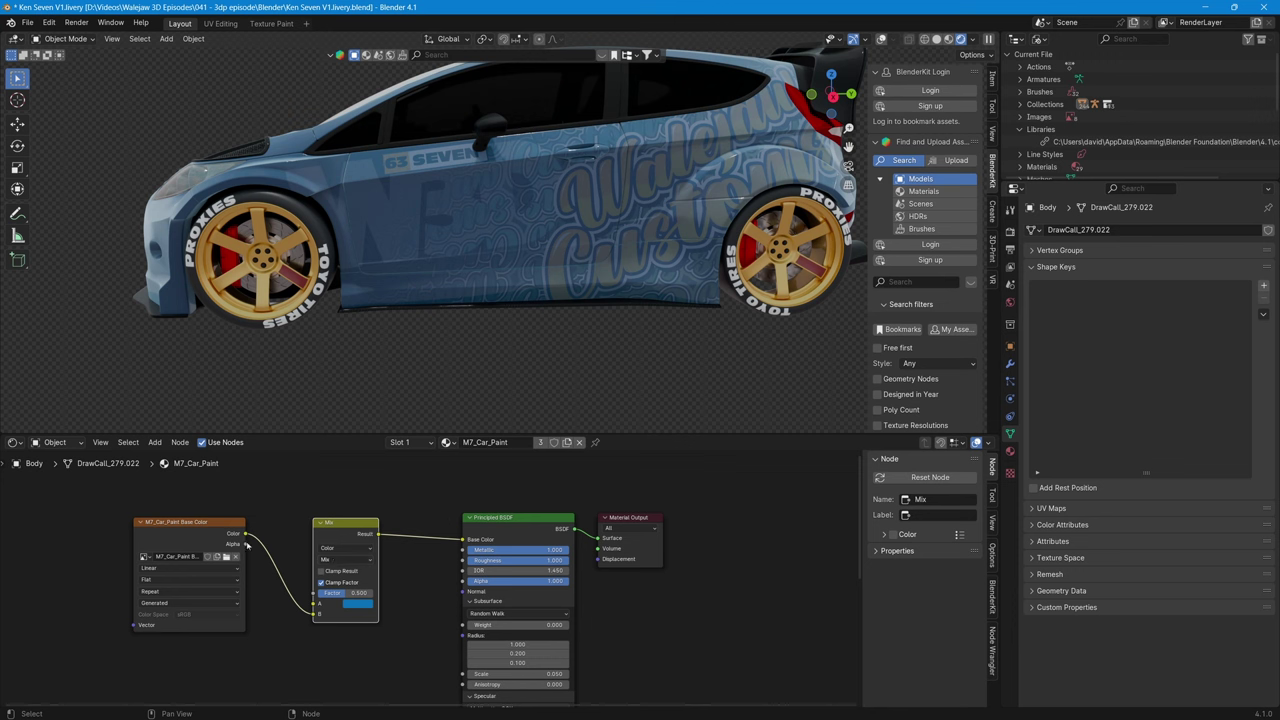
pyautogui.moveTo(246, 545)
pyautogui.mouseDown()
pyautogui.moveTo(265, 572)
pyautogui.moveTo(316, 593)
pyautogui.mouseUp()
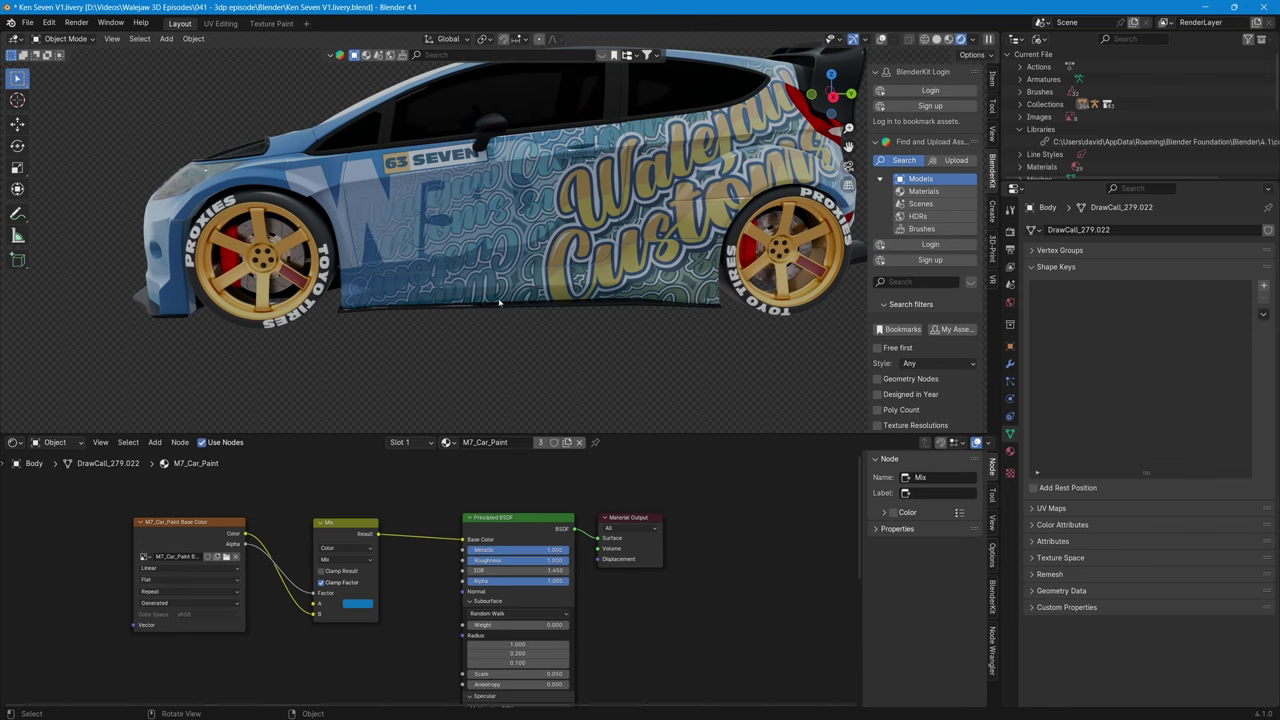
# Examine the blended side livery and the bare roof from several angles
pyautogui.scroll(-2, 499, 302)
pyautogui.moveTo(482, 268)
pyautogui.mouseDown()
pyautogui.moveTo(563, 306)
pyautogui.moveTo(433, 285)
pyautogui.moveTo(491, 277)
pyautogui.mouseUp()
pyautogui.scroll(4, 491, 277)
pyautogui.moveTo(564, 210); pyautogui.dragTo(456, 297)
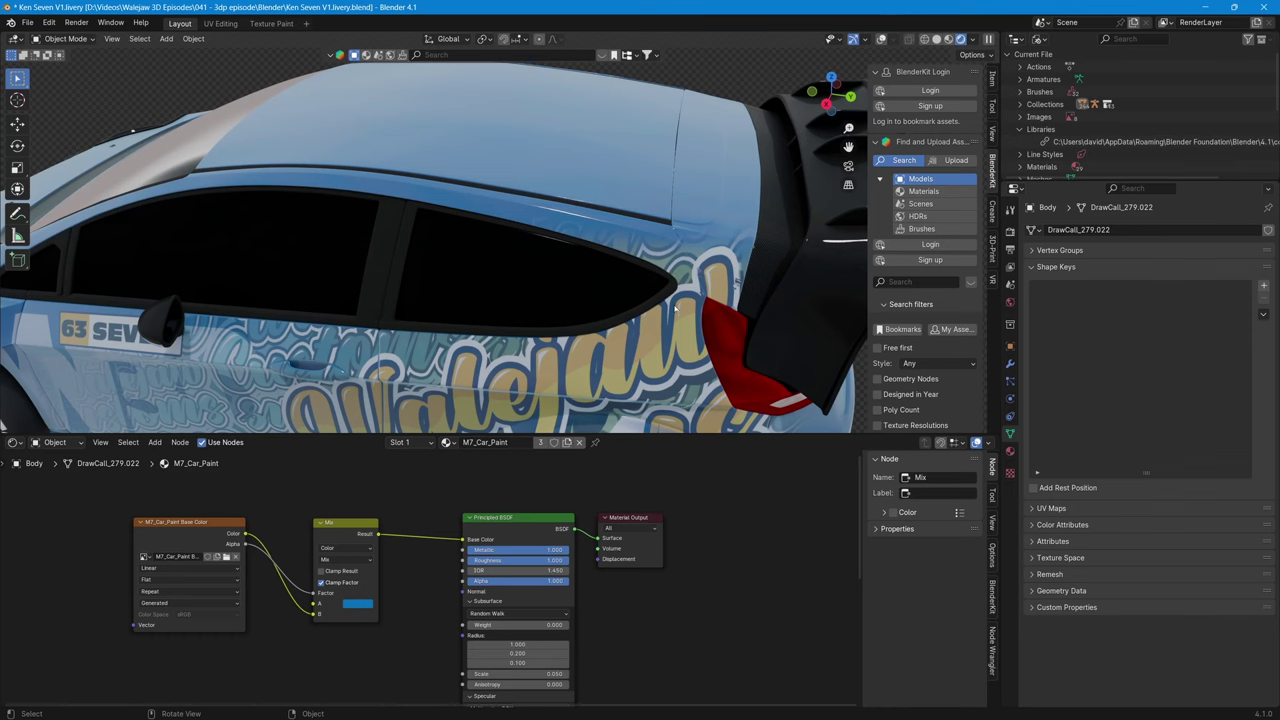
pyautogui.scroll(-3, 675, 308)
pyautogui.rightClick(541, 331)
pyautogui.moveTo(309, 357); pyautogui.dragTo(395, 321)
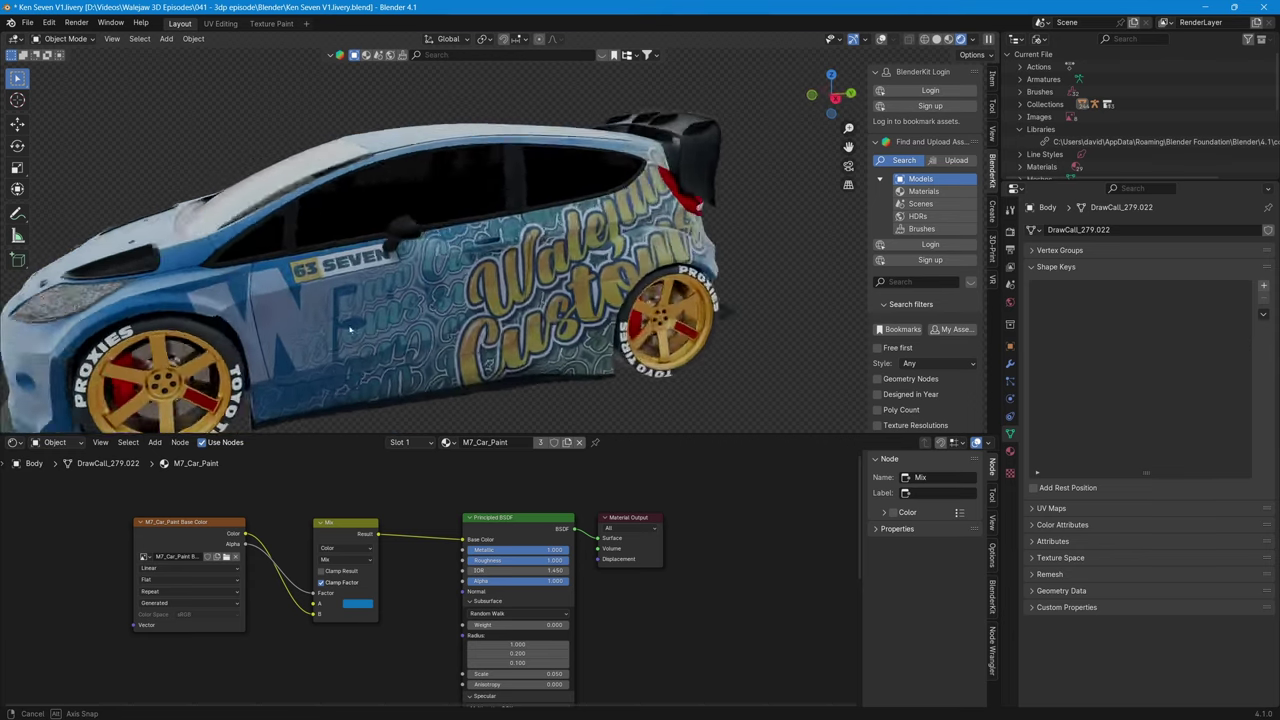
pyautogui.moveTo(347, 329); pyautogui.dragTo(378, 354)
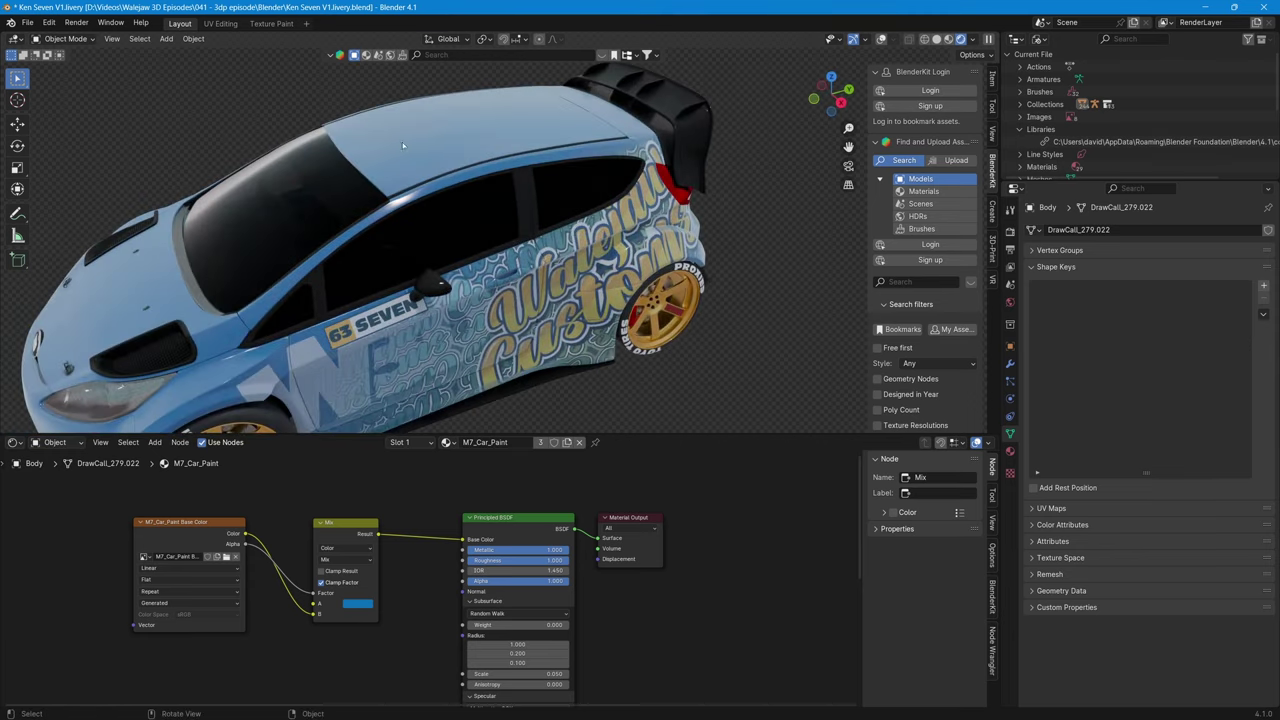
# Switch to the Texture Paint workspace in top view, and scale, rotate and move the stencil's top livery over the car's roof
pyautogui.click(271, 23)
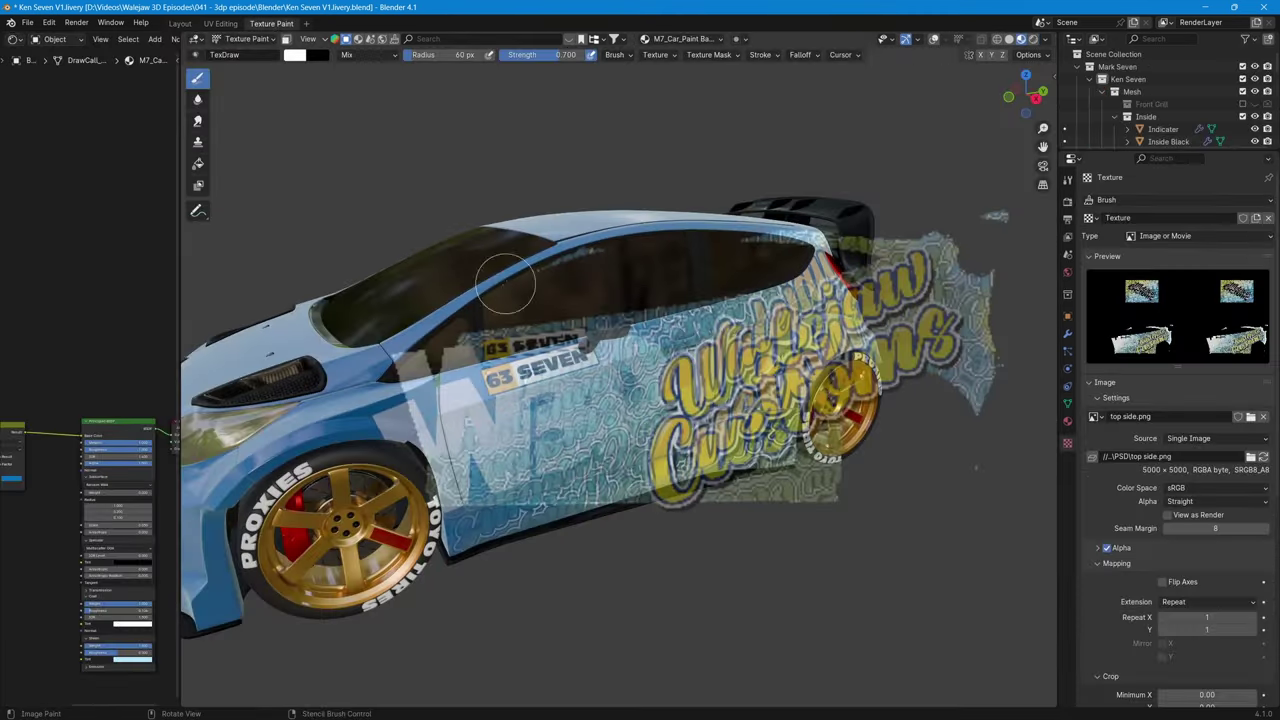
pyautogui.click(1025, 76)
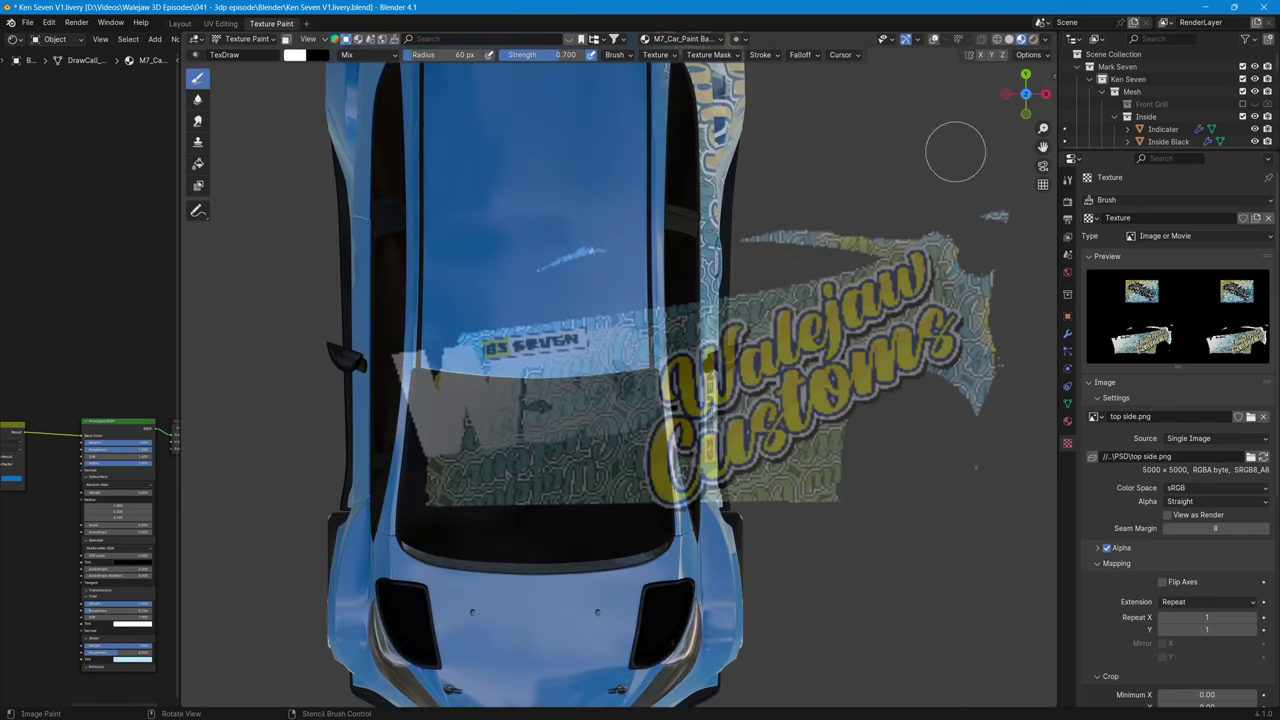
pyautogui.scroll(-3, 831, 255)
pyautogui.moveTo(658, 295); pyautogui.dragTo(581, 712)
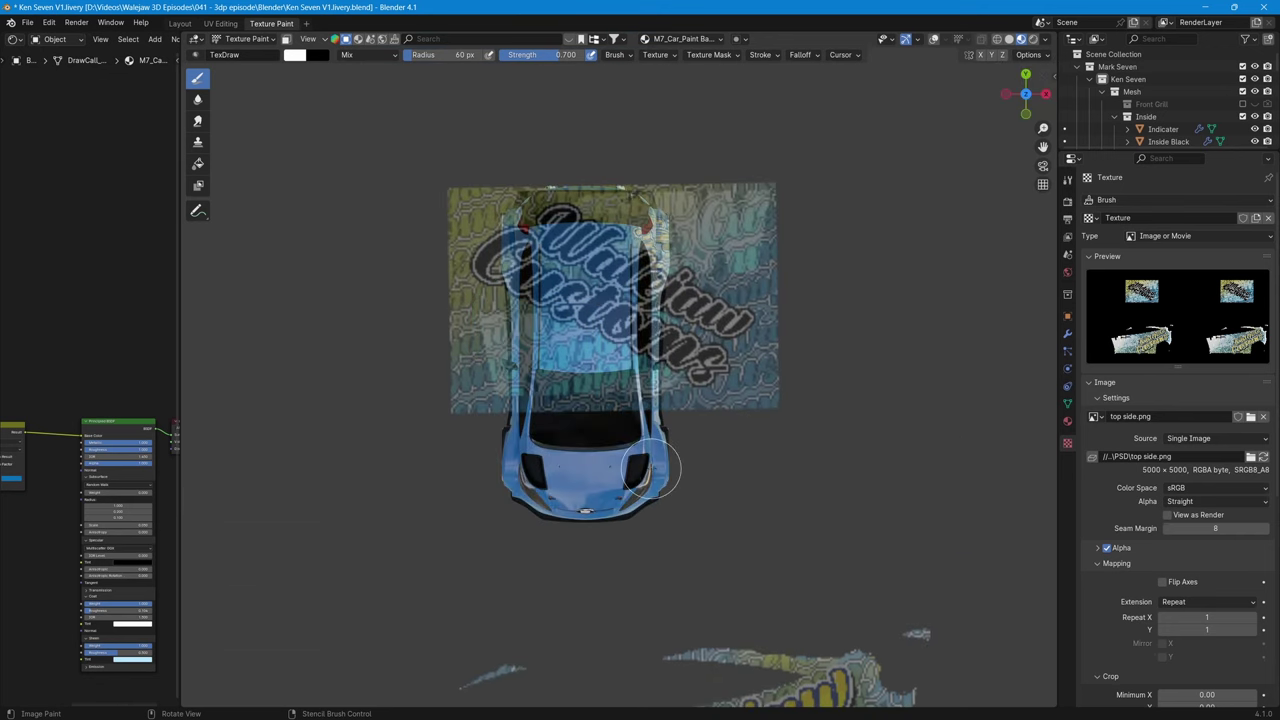
pyautogui.moveTo(680, 523)
pyautogui.mouseDown()
pyautogui.moveTo(726, 500)
pyautogui.moveTo(571, 529)
pyautogui.moveTo(652, 535)
pyautogui.moveTo(734, 517)
pyautogui.moveTo(586, 271)
pyautogui.moveTo(551, 297)
pyautogui.mouseUp()
pyautogui.moveTo(540, 477)
pyautogui.mouseDown()
pyautogui.moveTo(729, 286)
pyautogui.moveTo(706, 343)
pyautogui.mouseUp()
pyautogui.scroll(4, 706, 343)
pyautogui.scroll(2, 701, 341)
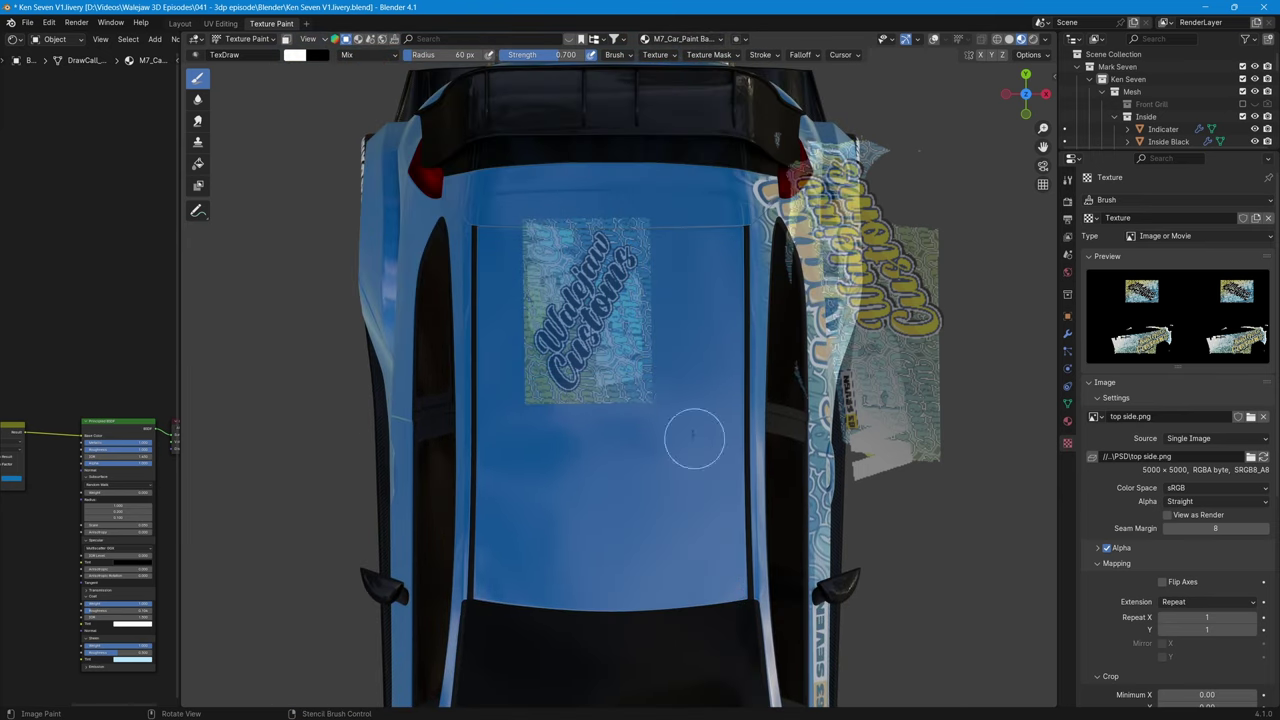
# Fit the stencil's Walejaw Customs design to the roof panel's edges and paint it onto the roof
pyautogui.moveTo(688, 410)
pyautogui.mouseDown()
pyautogui.moveTo(709, 509)
pyautogui.moveTo(623, 500)
pyautogui.moveTo(767, 526)
pyautogui.mouseUp()
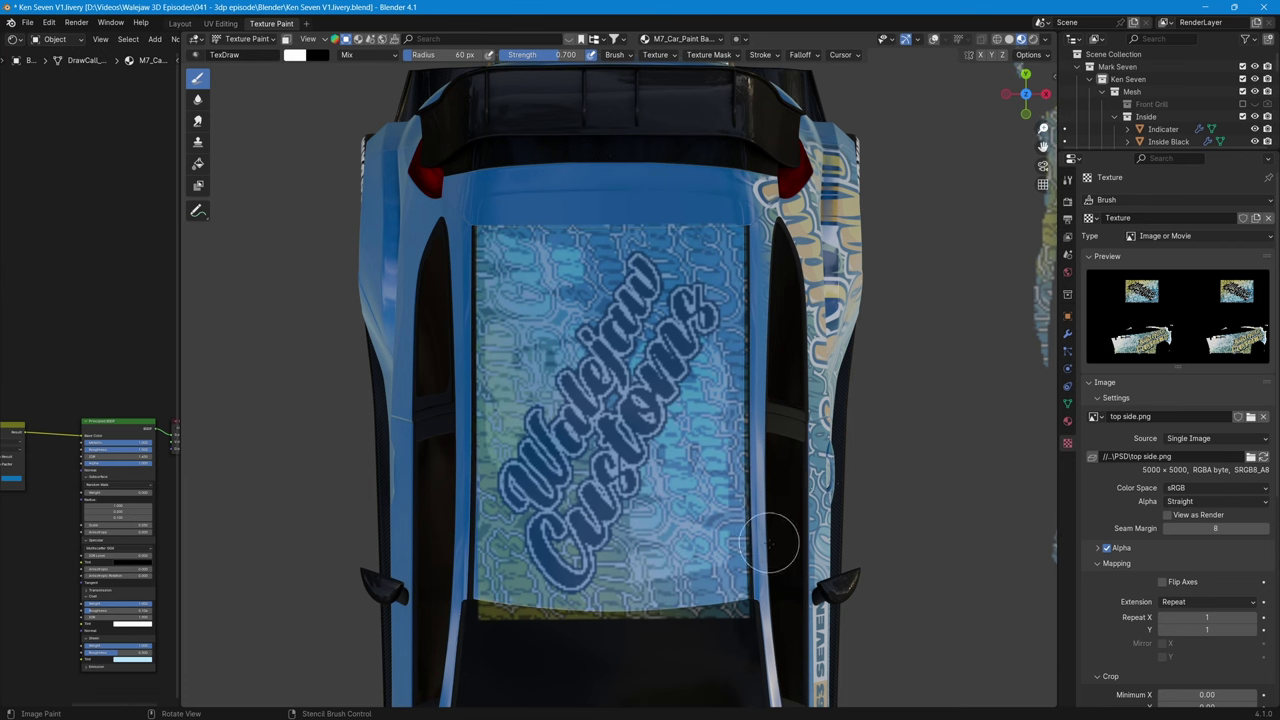
pyautogui.moveTo(771, 577); pyautogui.dragTo(762, 592)
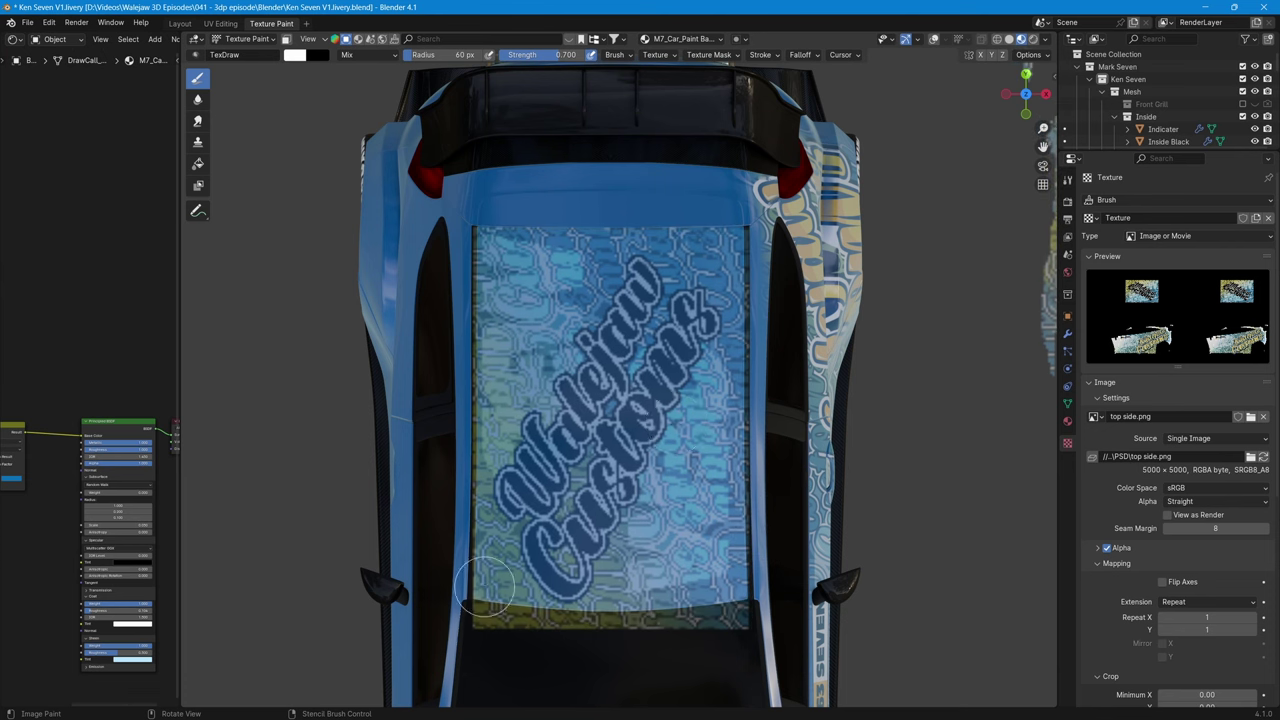
pyautogui.moveTo(476, 588)
pyautogui.mouseDown()
pyautogui.moveTo(671, 603)
pyautogui.moveTo(727, 594)
pyautogui.moveTo(751, 588)
pyautogui.moveTo(635, 592)
pyautogui.moveTo(473, 560)
pyautogui.moveTo(750, 550)
pyautogui.moveTo(622, 572)
pyautogui.moveTo(488, 567)
pyautogui.moveTo(479, 535)
pyautogui.moveTo(773, 523)
pyautogui.moveTo(451, 507)
pyautogui.moveTo(735, 475)
pyautogui.moveTo(736, 230)
pyautogui.moveTo(473, 237)
pyautogui.moveTo(478, 498)
pyautogui.moveTo(588, 432)
pyautogui.moveTo(734, 430)
pyautogui.moveTo(498, 414)
pyautogui.moveTo(734, 392)
pyautogui.moveTo(466, 392)
pyautogui.moveTo(720, 363)
pyautogui.moveTo(690, 350)
pyautogui.moveTo(510, 358)
pyautogui.moveTo(513, 337)
pyautogui.moveTo(730, 307)
pyautogui.moveTo(642, 280)
pyautogui.moveTo(704, 268)
pyautogui.moveTo(475, 277)
pyautogui.moveTo(563, 247)
pyautogui.moveTo(753, 237)
pyautogui.moveTo(507, 300)
pyautogui.mouseUp()
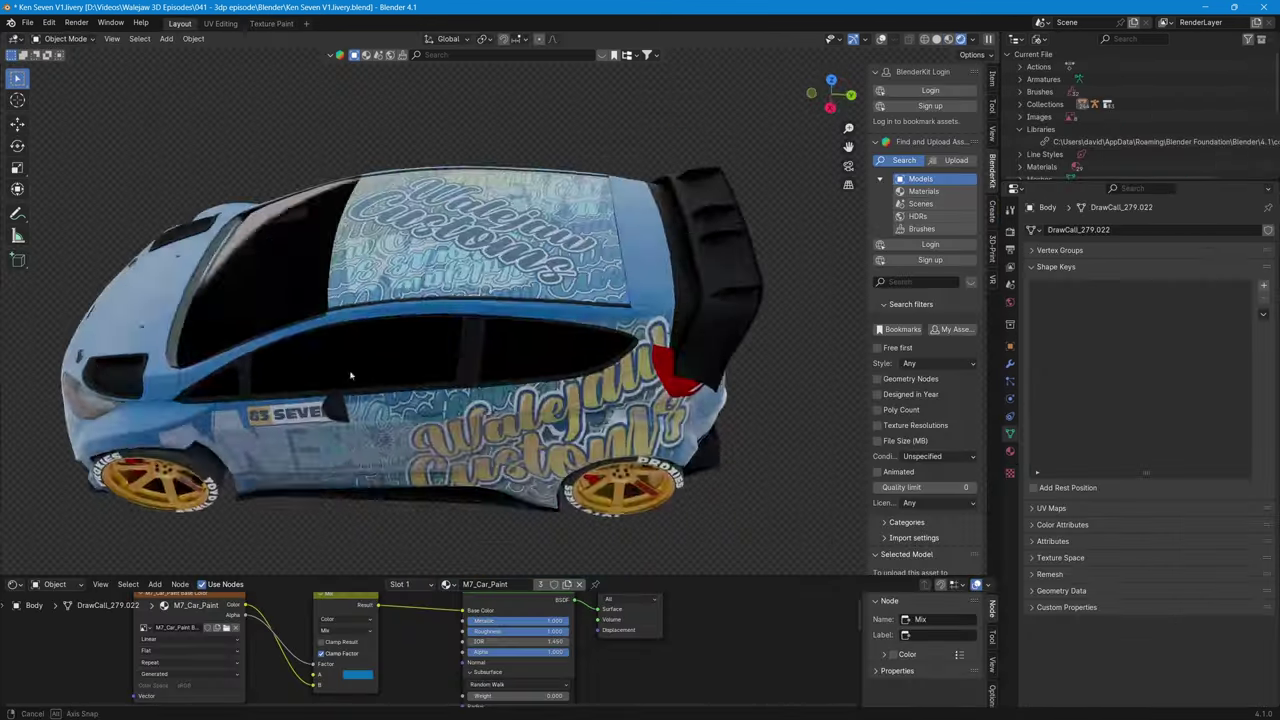
# Inspect the painted roof and side livery up close in Material Preview shading
pyautogui.moveTo(360, 368)
pyautogui.mouseDown()
pyautogui.moveTo(421, 364)
pyautogui.moveTo(437, 432)
pyautogui.moveTo(401, 404)
pyautogui.mouseUp()
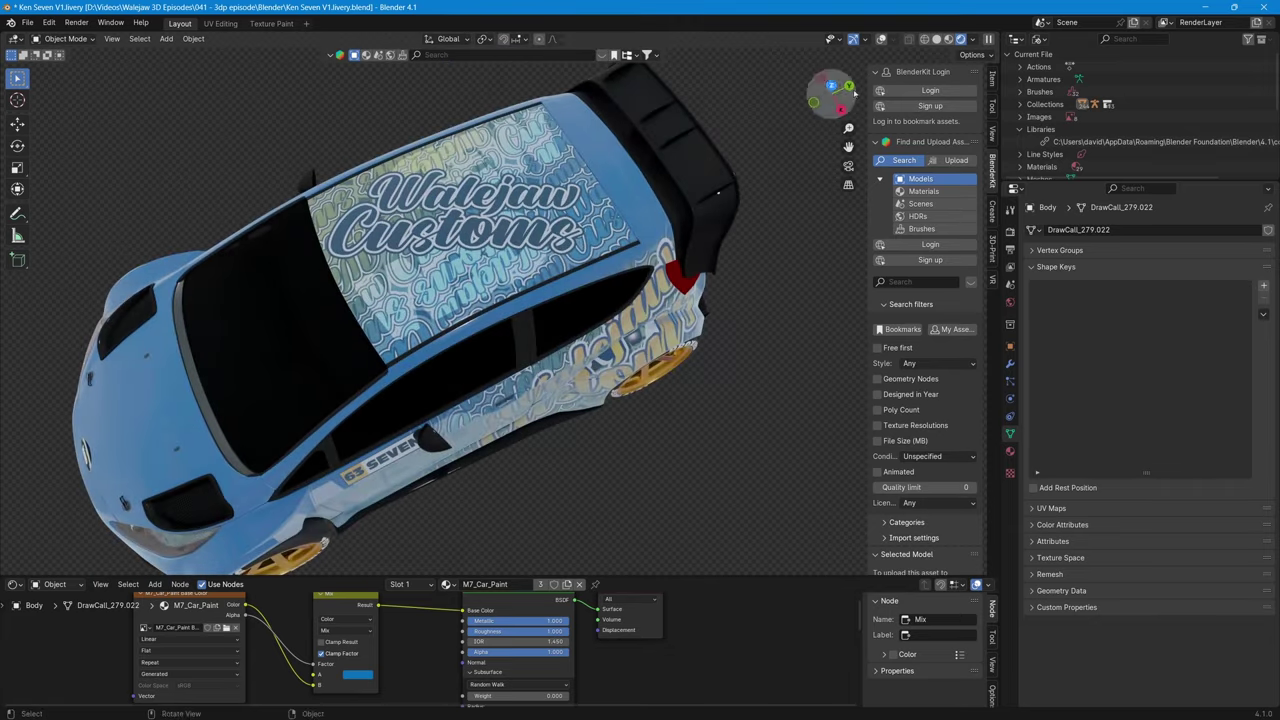
pyautogui.click(973, 40)
pyautogui.click(903, 152)
pyautogui.scroll(10, 622, 155)
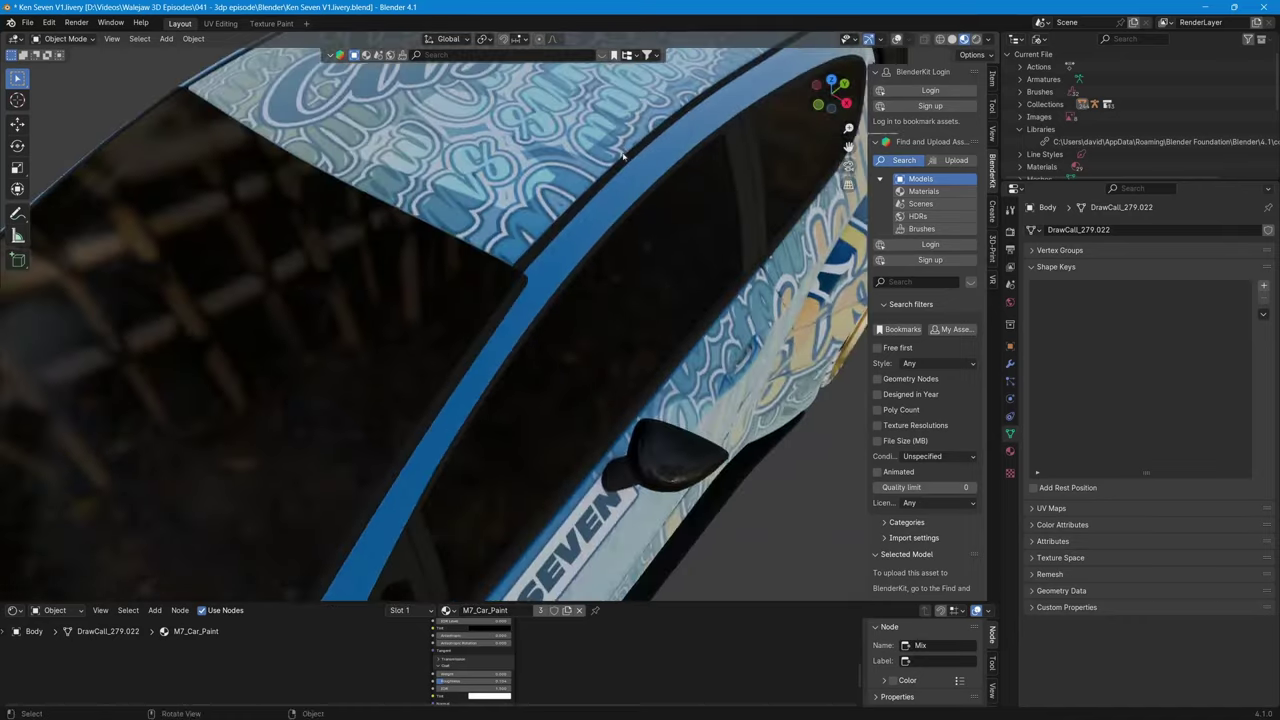
pyautogui.scroll(-6, 622, 155)
pyautogui.moveTo(590, 300); pyautogui.dragTo(649, 283)
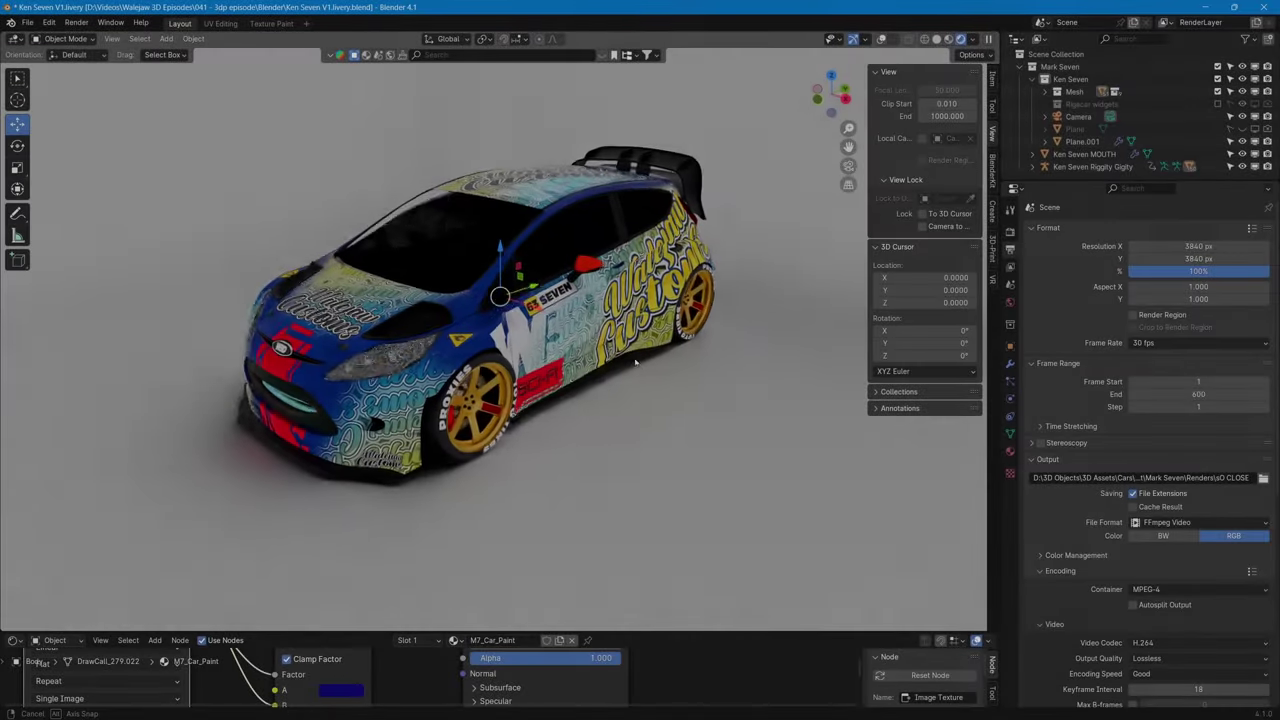
# Enlarge the Shader Editor below the finished car and bring its M7_Car_Paint Mix node into view
pyautogui.moveTo(635, 362)
pyautogui.mouseDown()
pyautogui.moveTo(560, 342)
pyautogui.moveTo(610, 356)
pyautogui.moveTo(779, 349)
pyautogui.moveTo(648, 354)
pyautogui.moveTo(648, 420)
pyautogui.moveTo(636, 355)
pyautogui.moveTo(651, 381)
pyautogui.mouseUp()
pyautogui.moveTo(690, 632); pyautogui.dragTo(690, 432)
pyautogui.moveTo(314, 474)
pyautogui.mouseDown()
pyautogui.moveTo(295, 494)
pyautogui.moveTo(321, 486)
pyautogui.mouseUp()
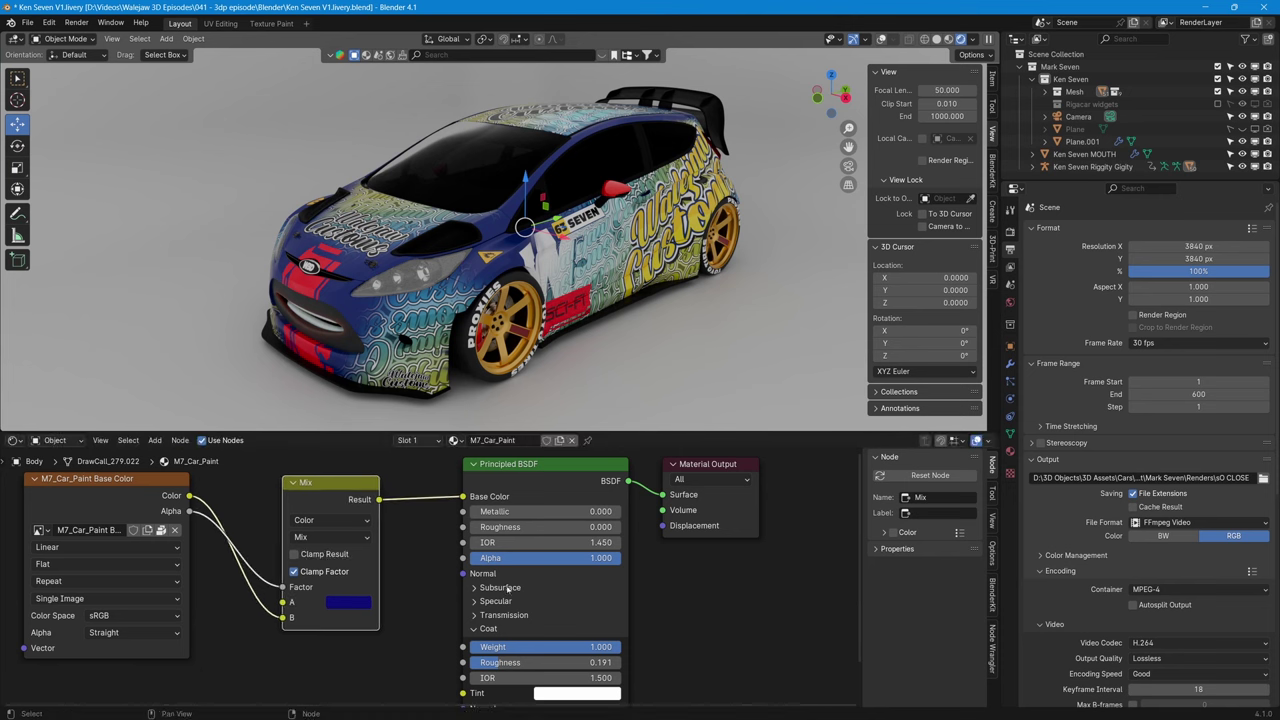
# Try a sheen weight of 1.000 on the car paint's Principled BSDF, and reset it to 0.000
pyautogui.scroll(-3, 423, 602)
pyautogui.moveTo(423, 602); pyautogui.dragTo(425, 505)
pyautogui.click(470, 602)
pyautogui.moveTo(475, 616); pyautogui.dragTo(583, 616)
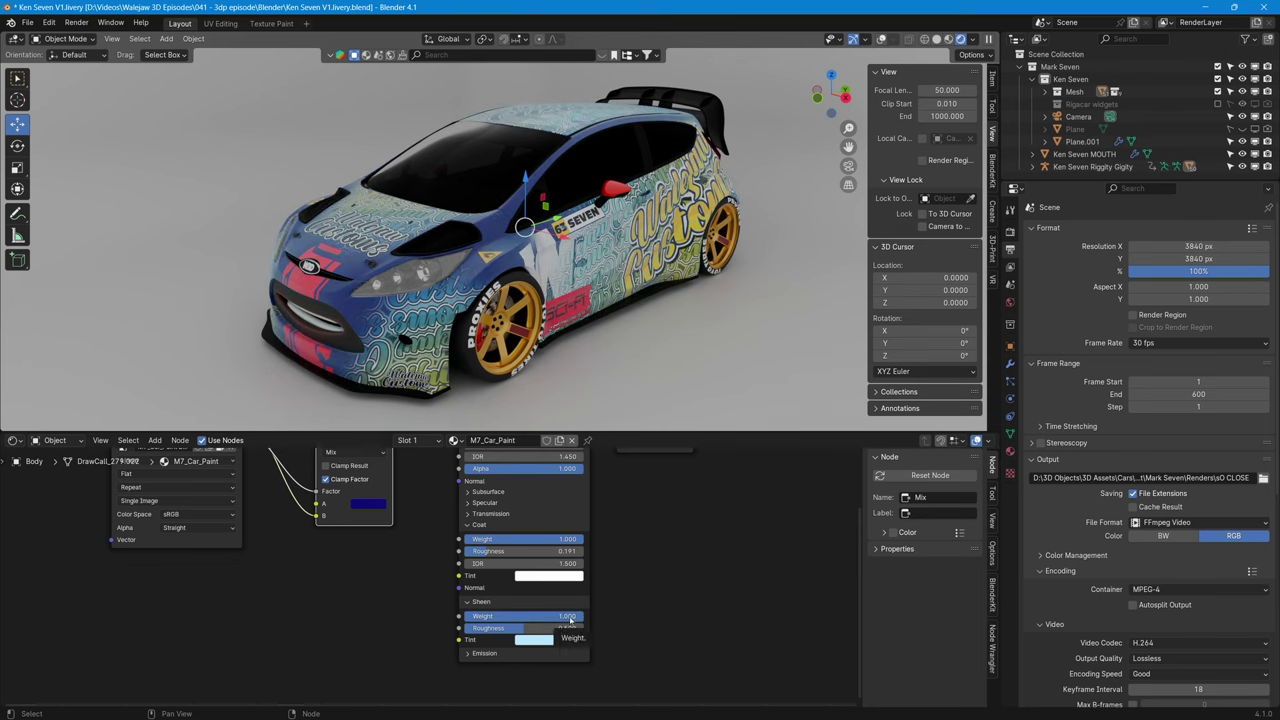
pyautogui.moveTo(567, 616); pyautogui.dragTo(466, 616)
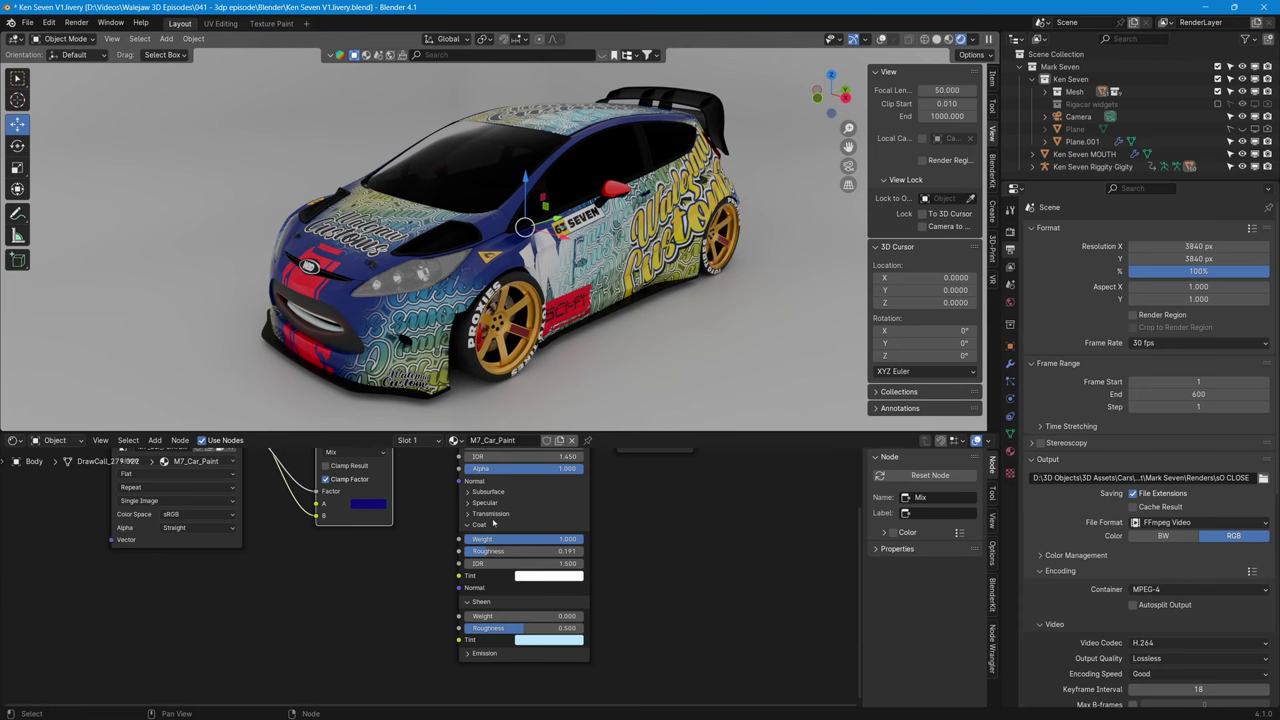
pyautogui.press('Home')
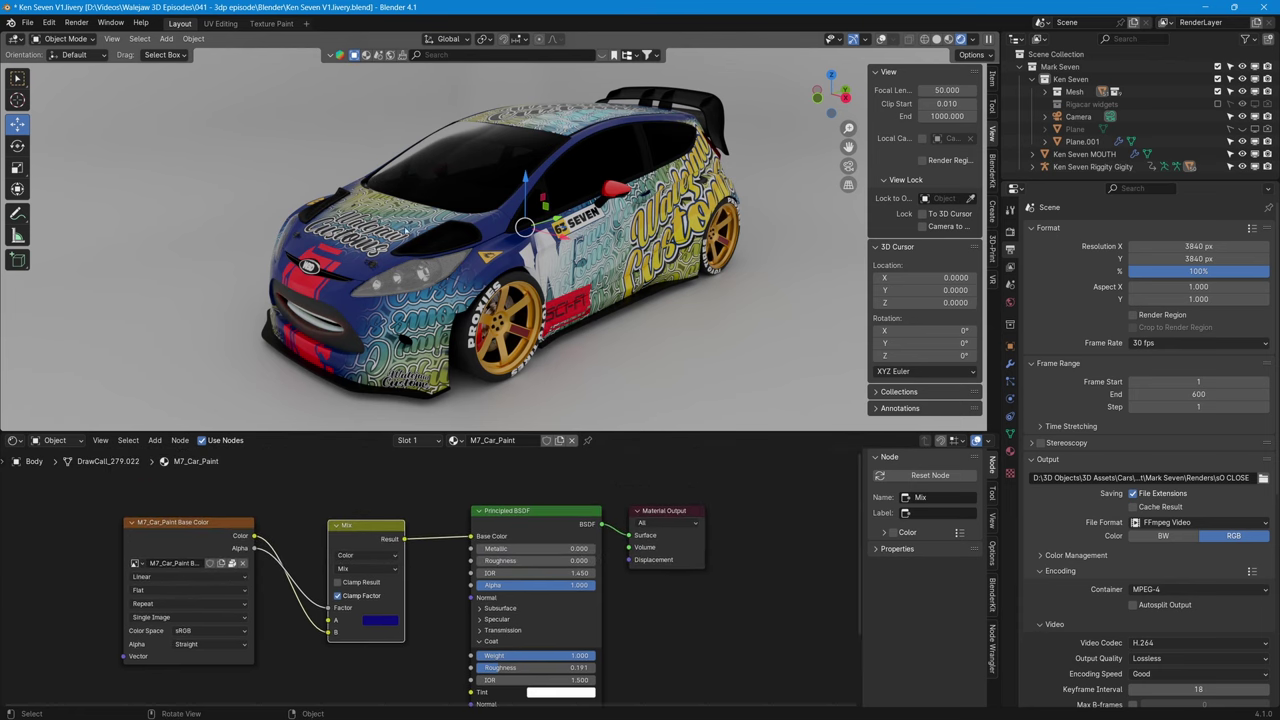
# Switch the finished car to the Texture Paint workspace and toggle pressure sensitivity for the brush strength
pyautogui.click(272, 23)
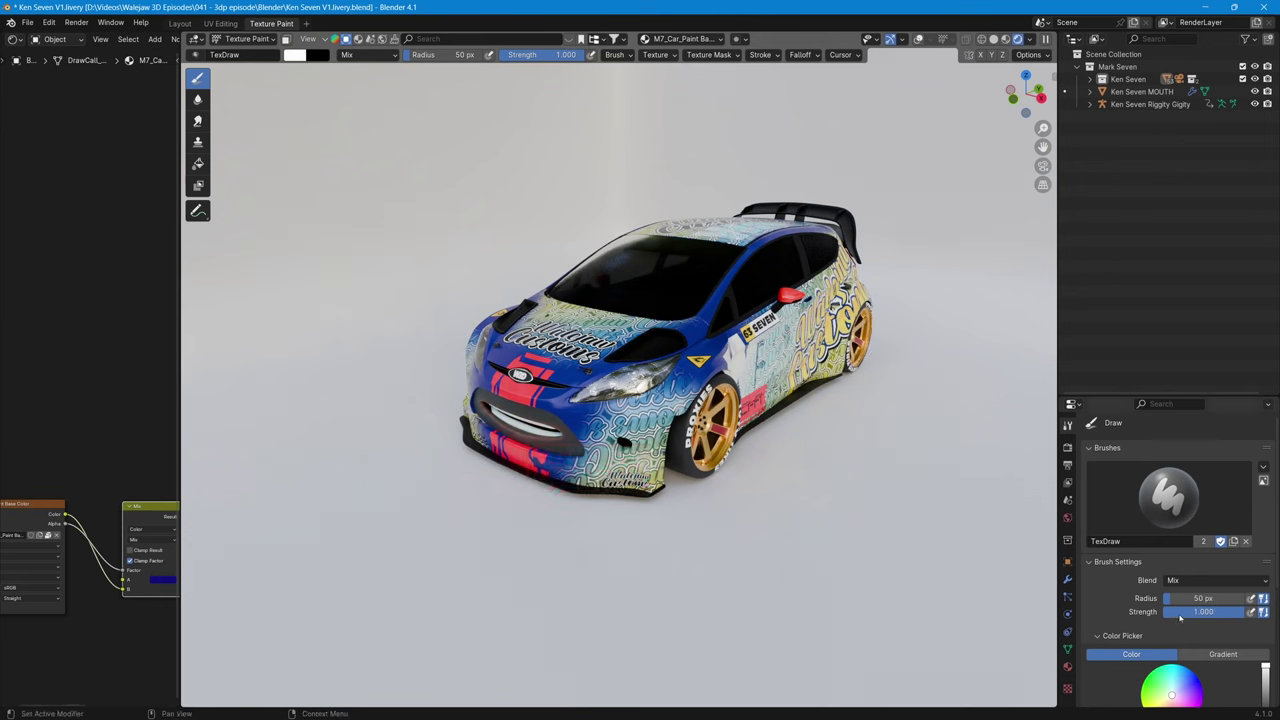
pyautogui.click(1251, 614)
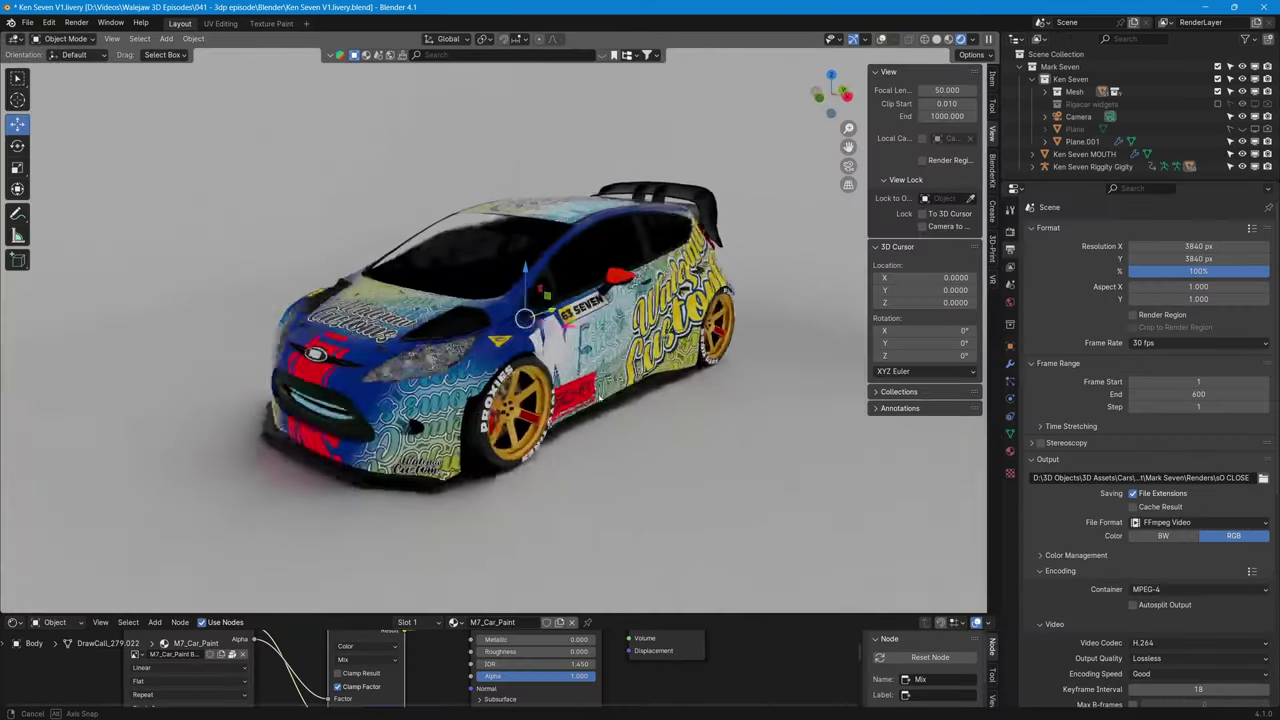
# Select the car's mouth mesh, open its shape keys and try the Q W key while viewing the front
pyautogui.moveTo(600, 395); pyautogui.dragTo(520, 430)
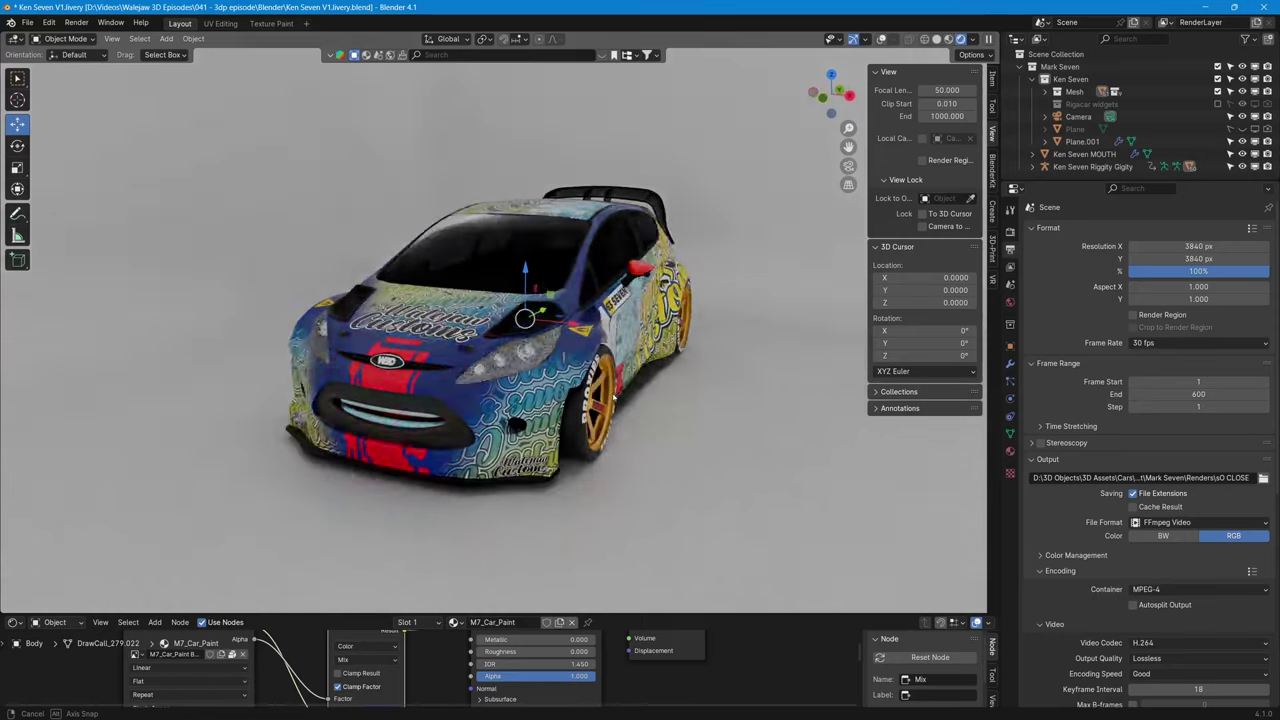
pyautogui.click(472, 444)
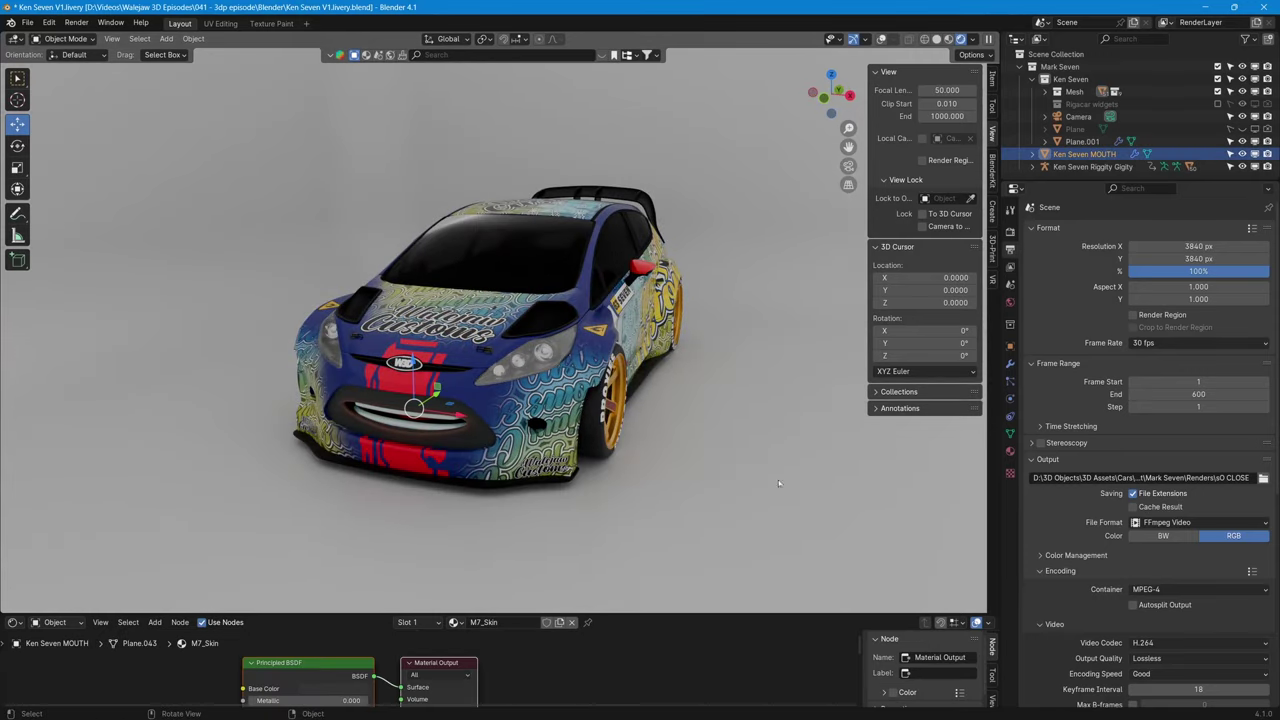
pyautogui.click(1010, 432)
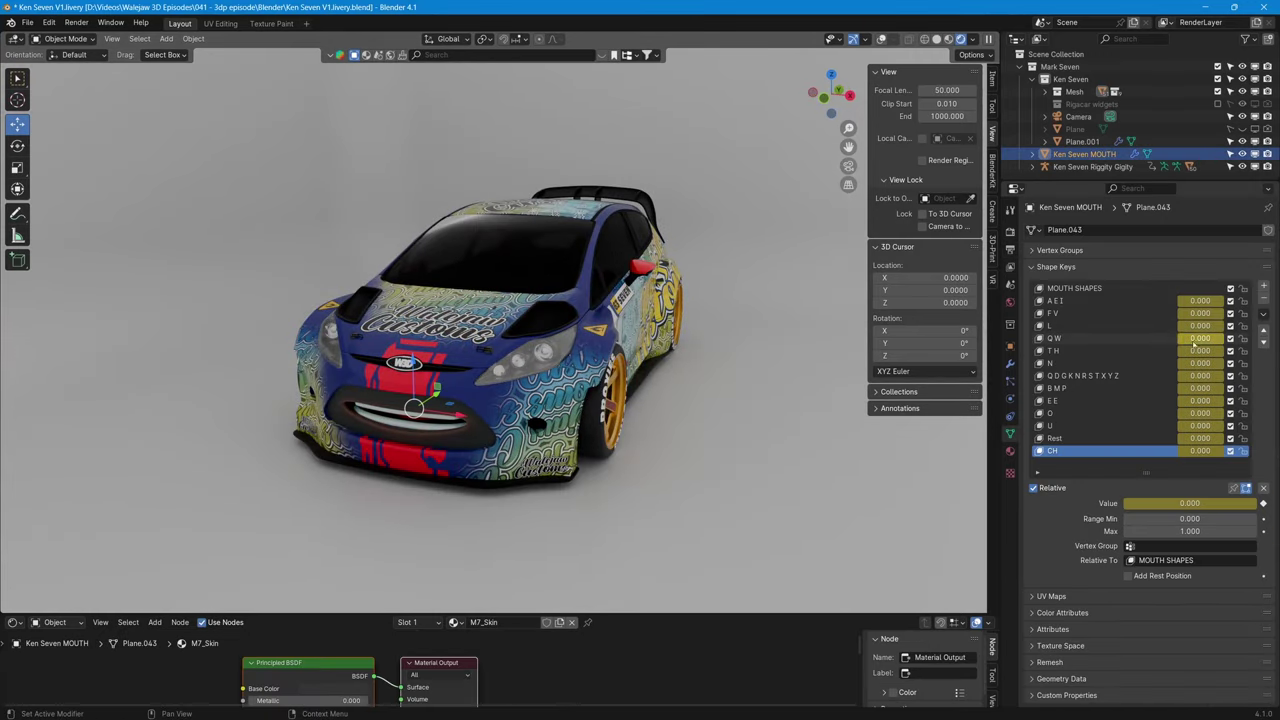
pyautogui.moveTo(1187, 338)
pyautogui.mouseDown()
pyautogui.moveTo(1224, 338)
pyautogui.moveTo(1178, 338)
pyautogui.mouseUp()
pyautogui.moveTo(720, 360); pyautogui.dragTo(598, 358)
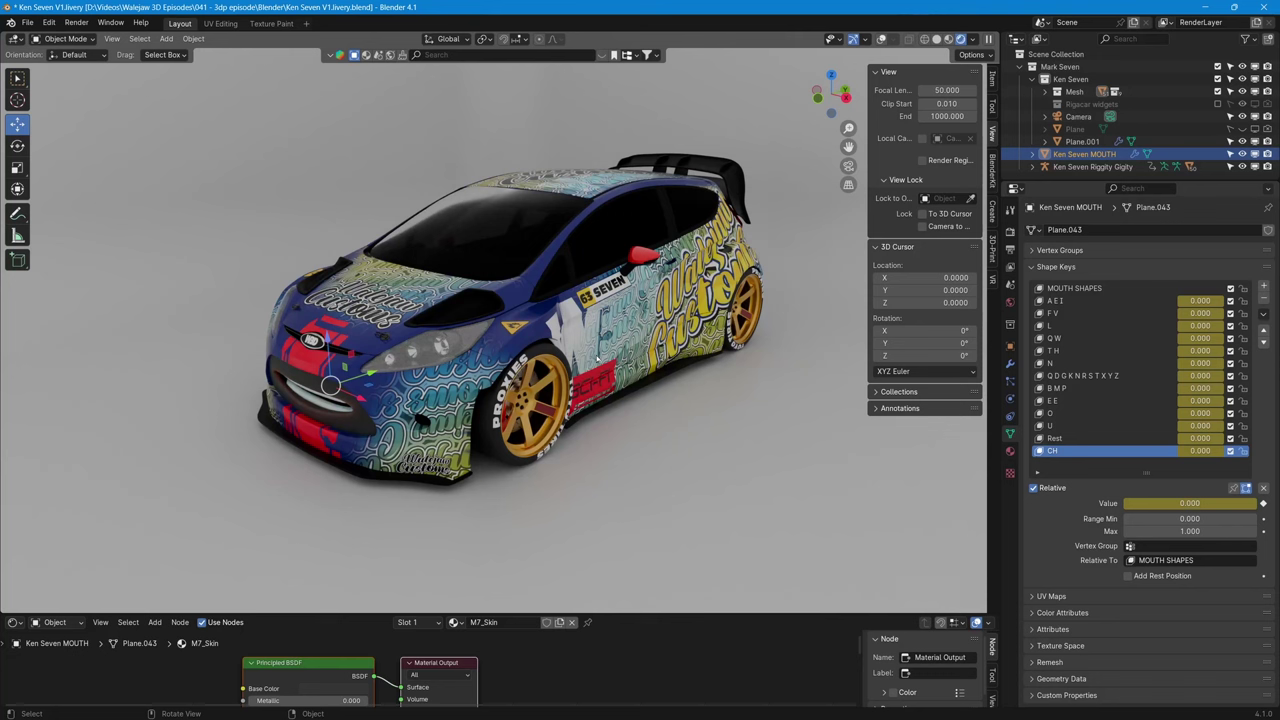